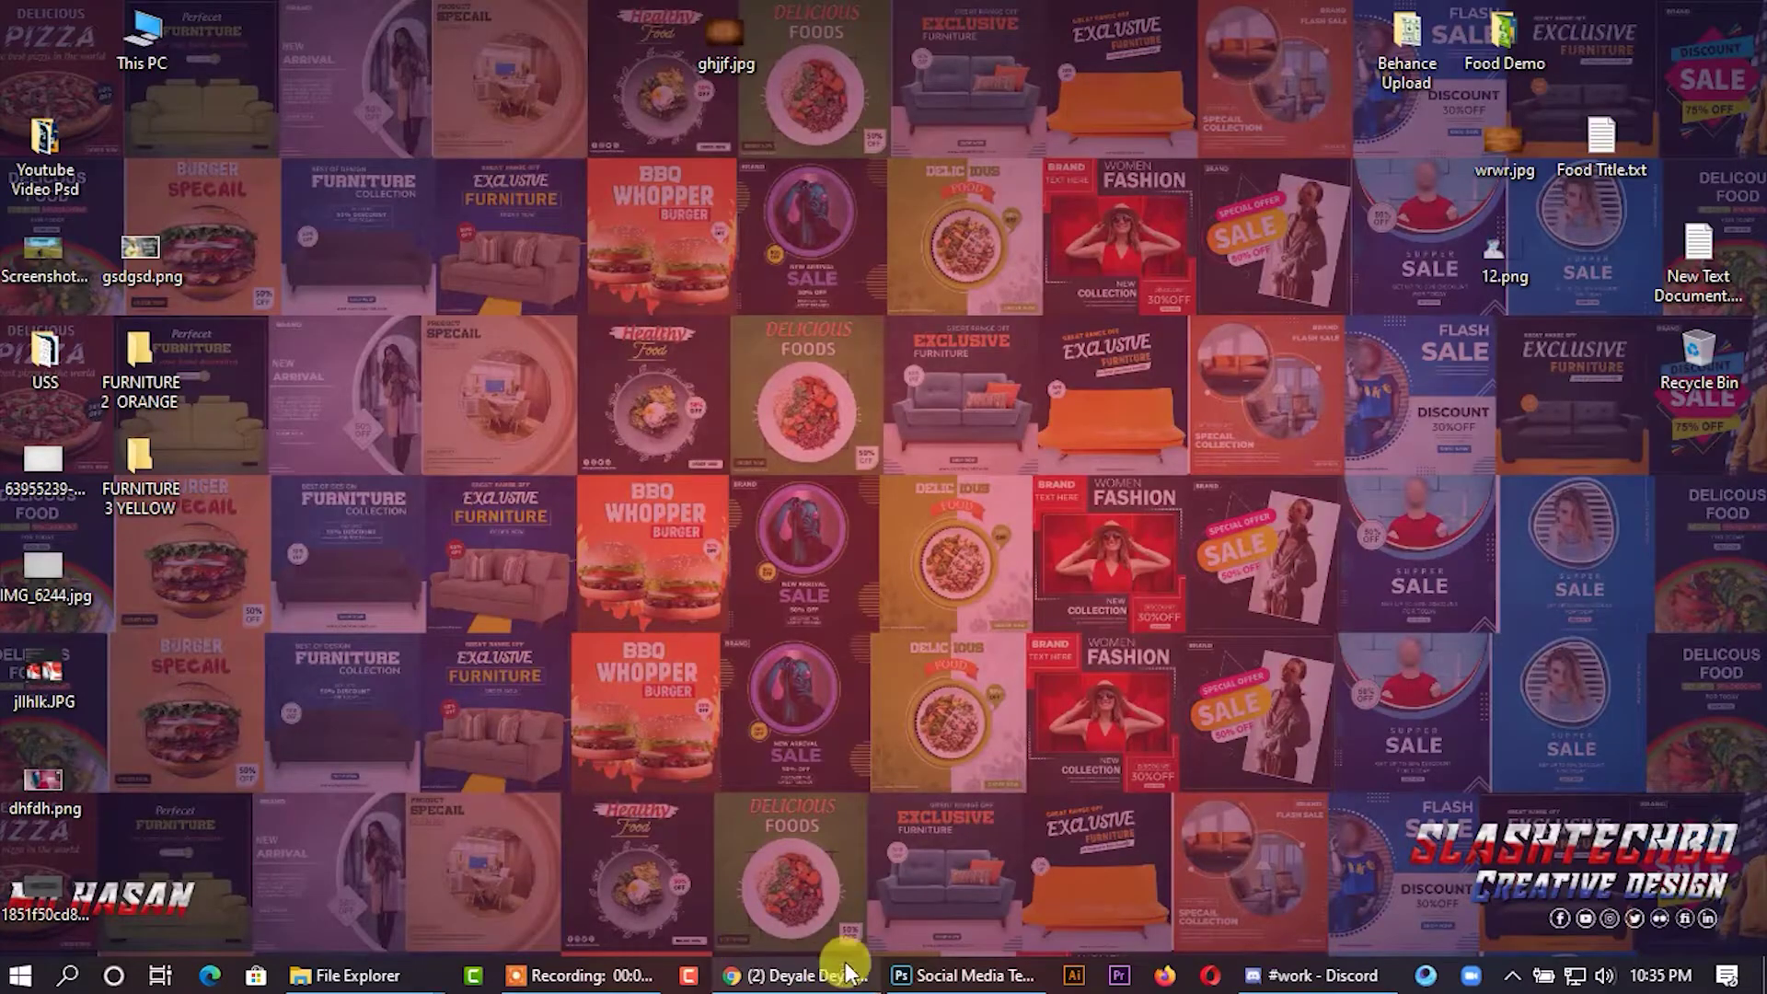
Bring Social Media Template.psd to the front and select its blank white layer.
left_click(941, 980)
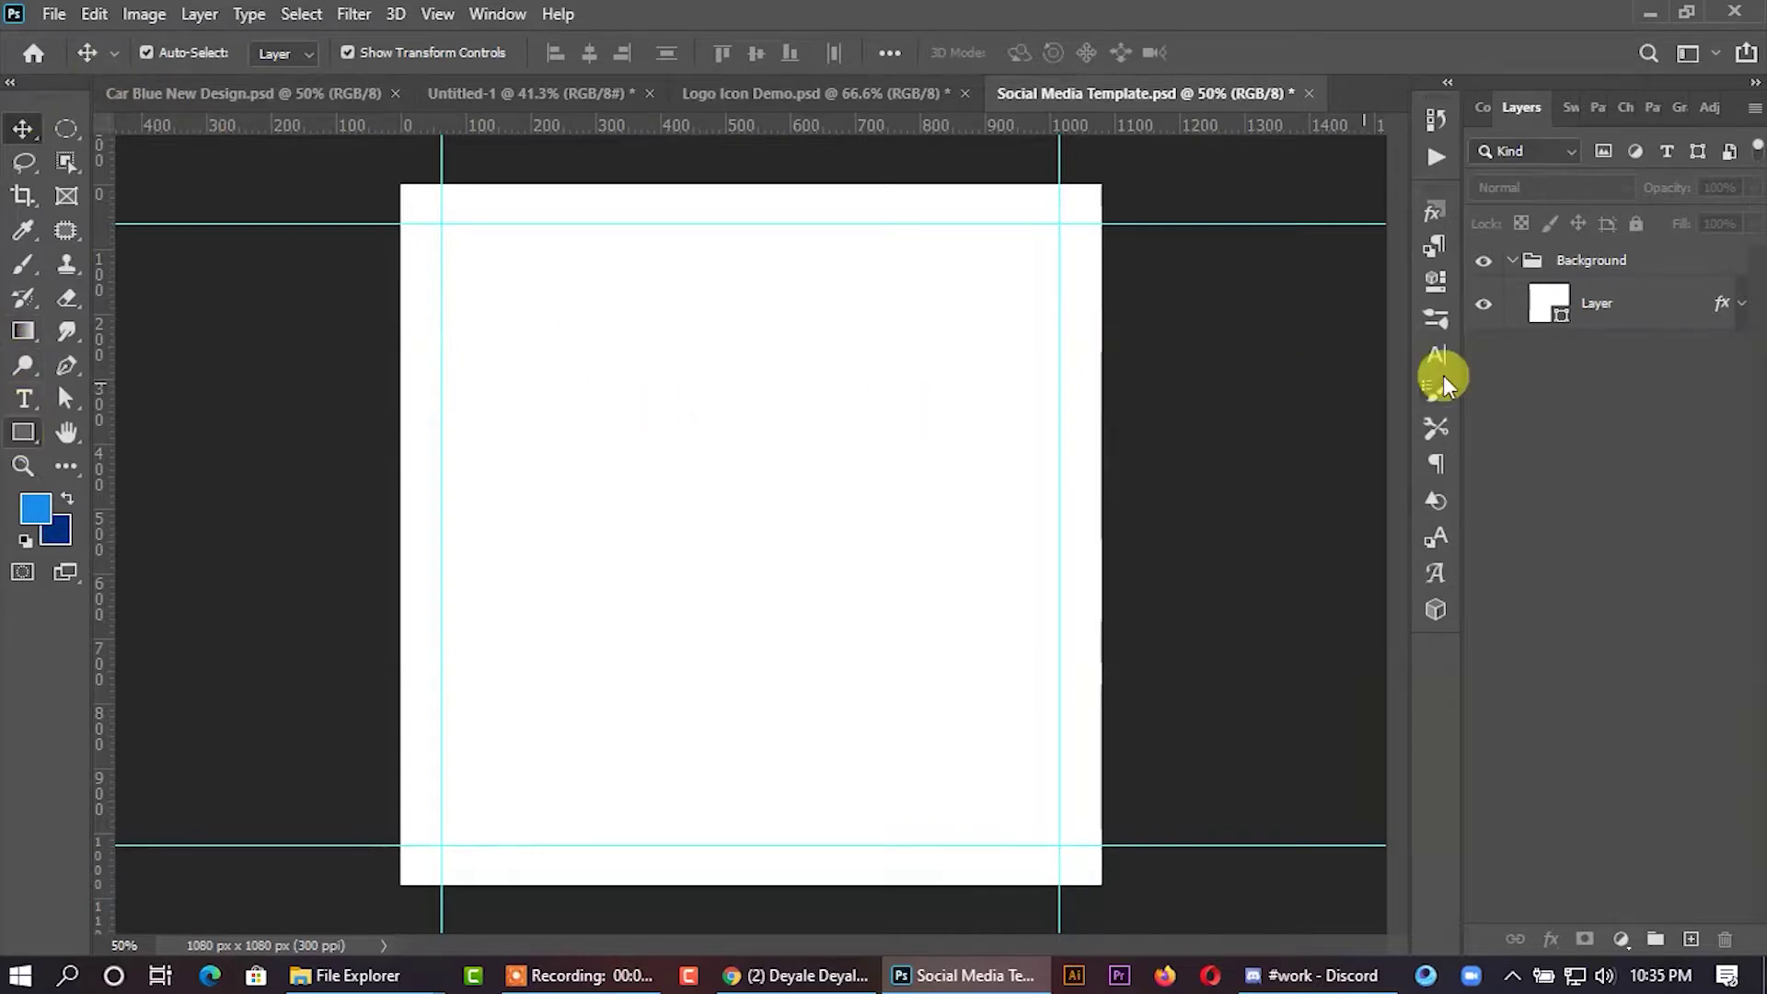
left_click(1625, 309)
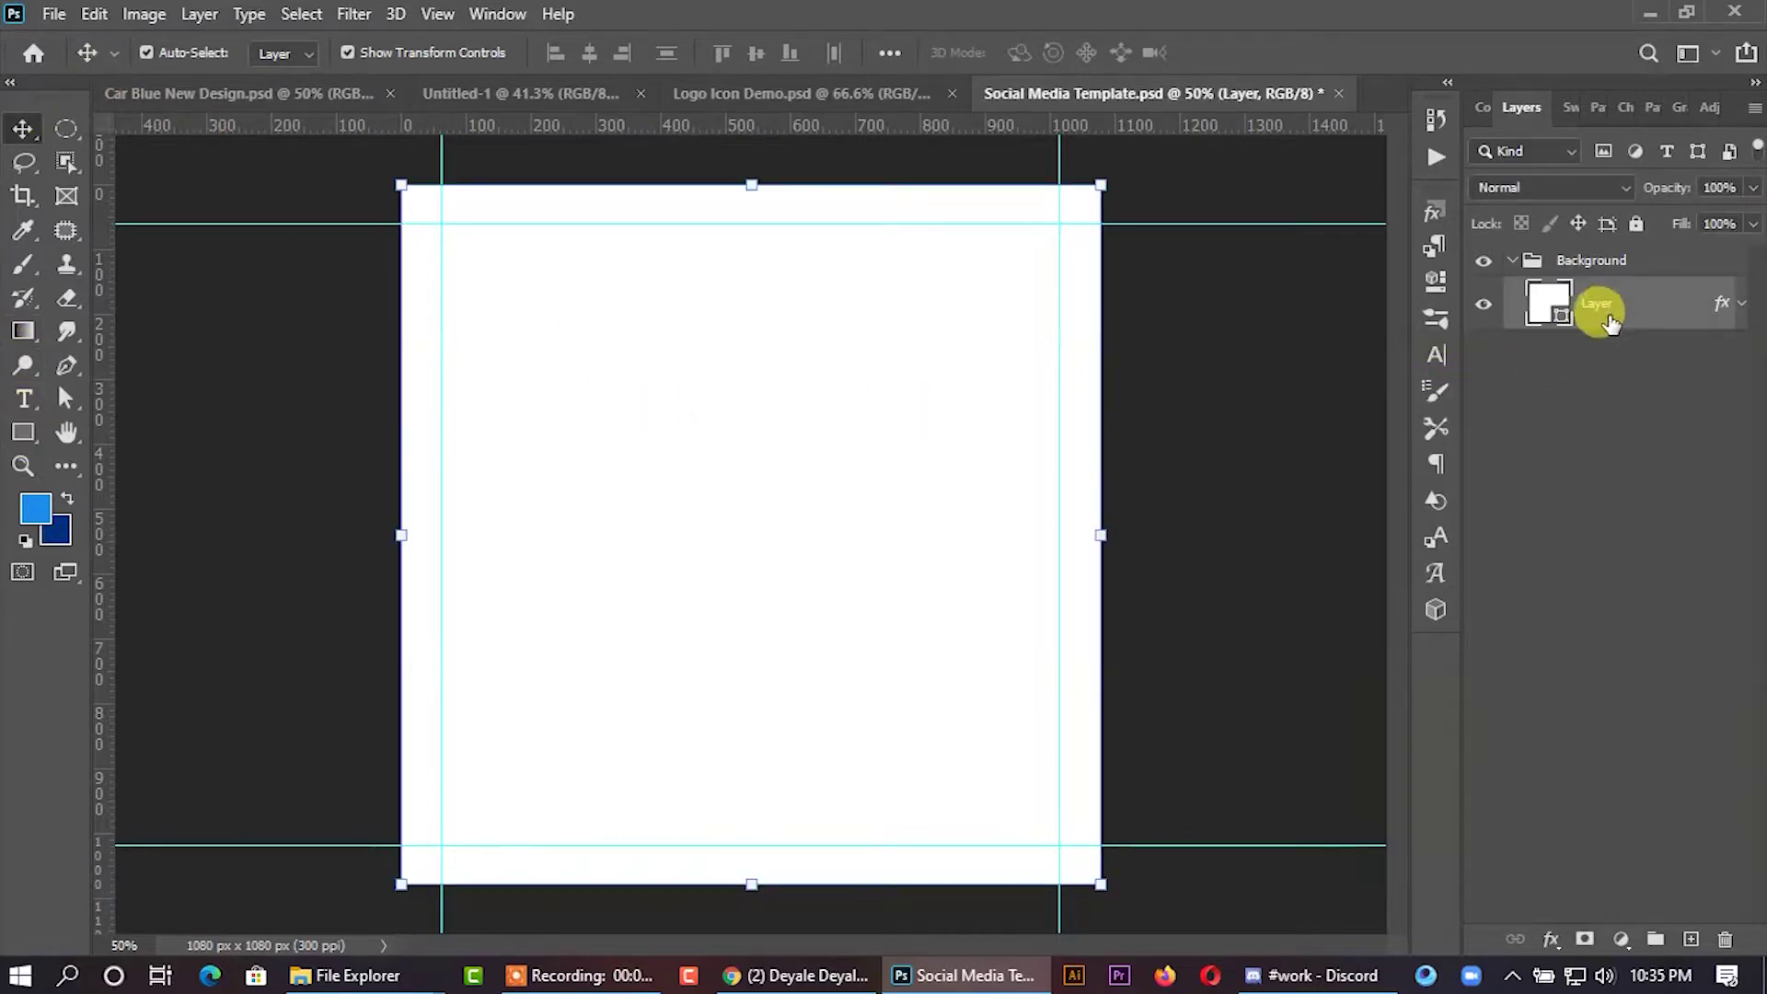
Check the white layer's colour and options, keeping it white and selected.
double_click(1544, 309)
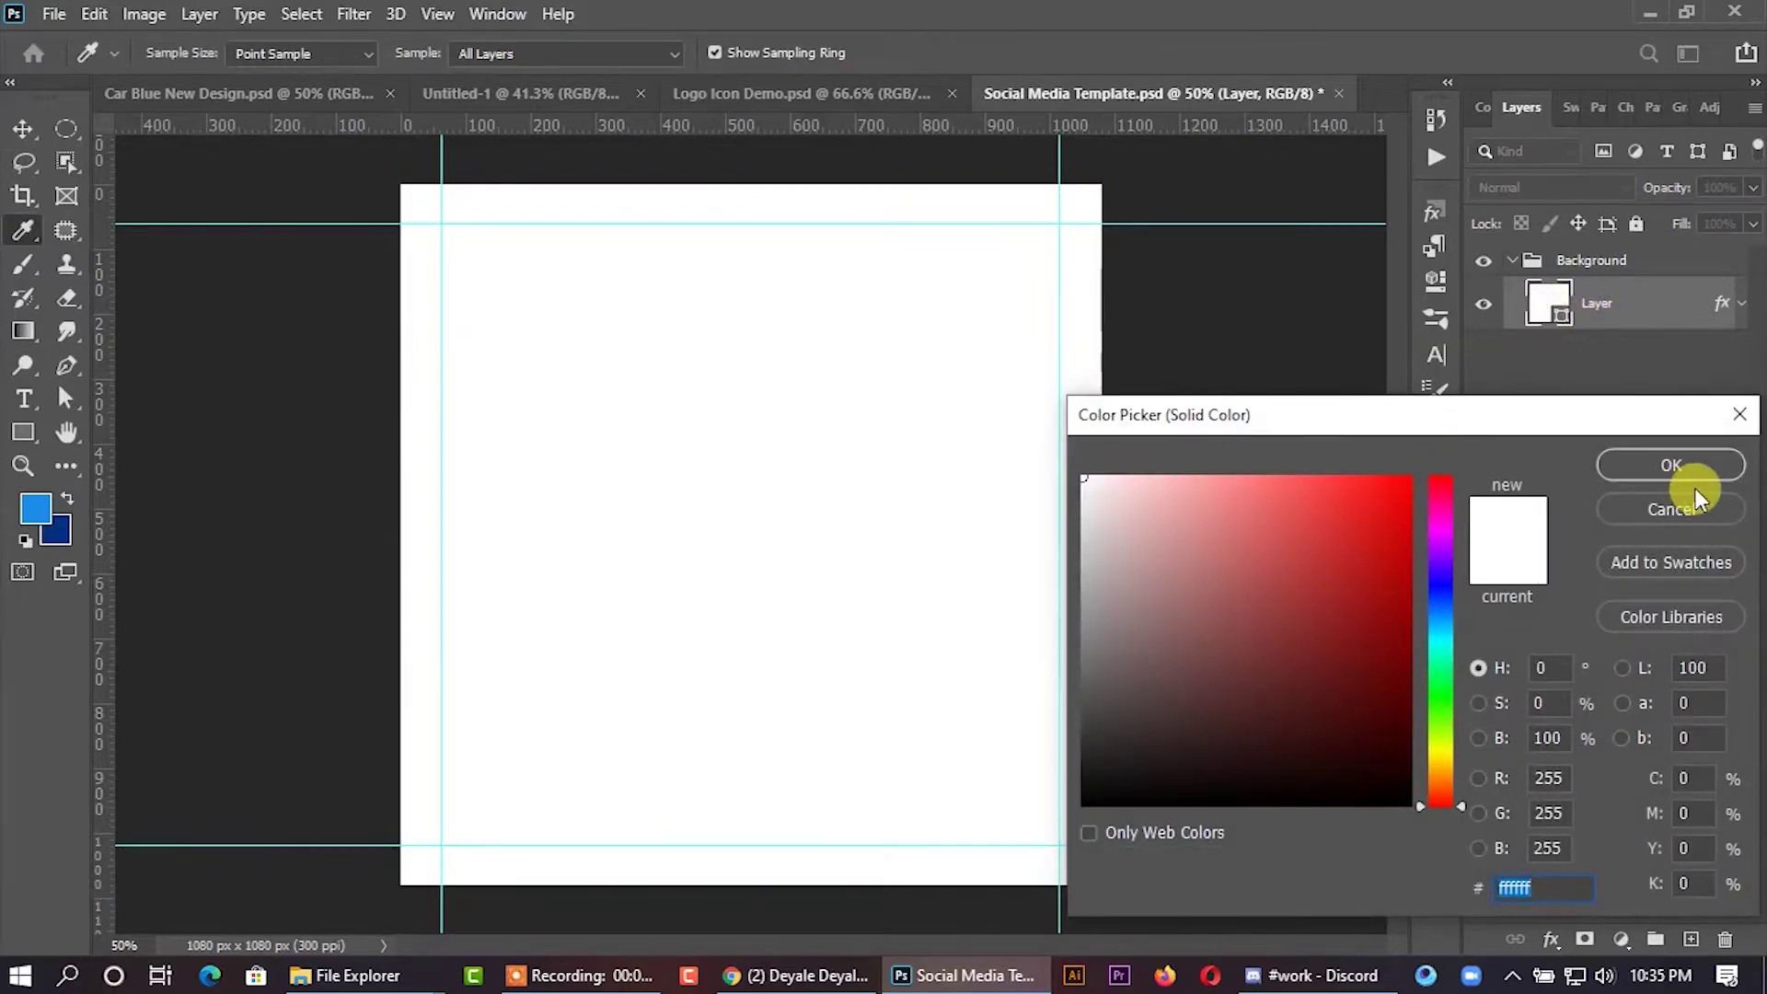
left_click(1673, 470)
right_click(1576, 264)
left_click(1622, 320)
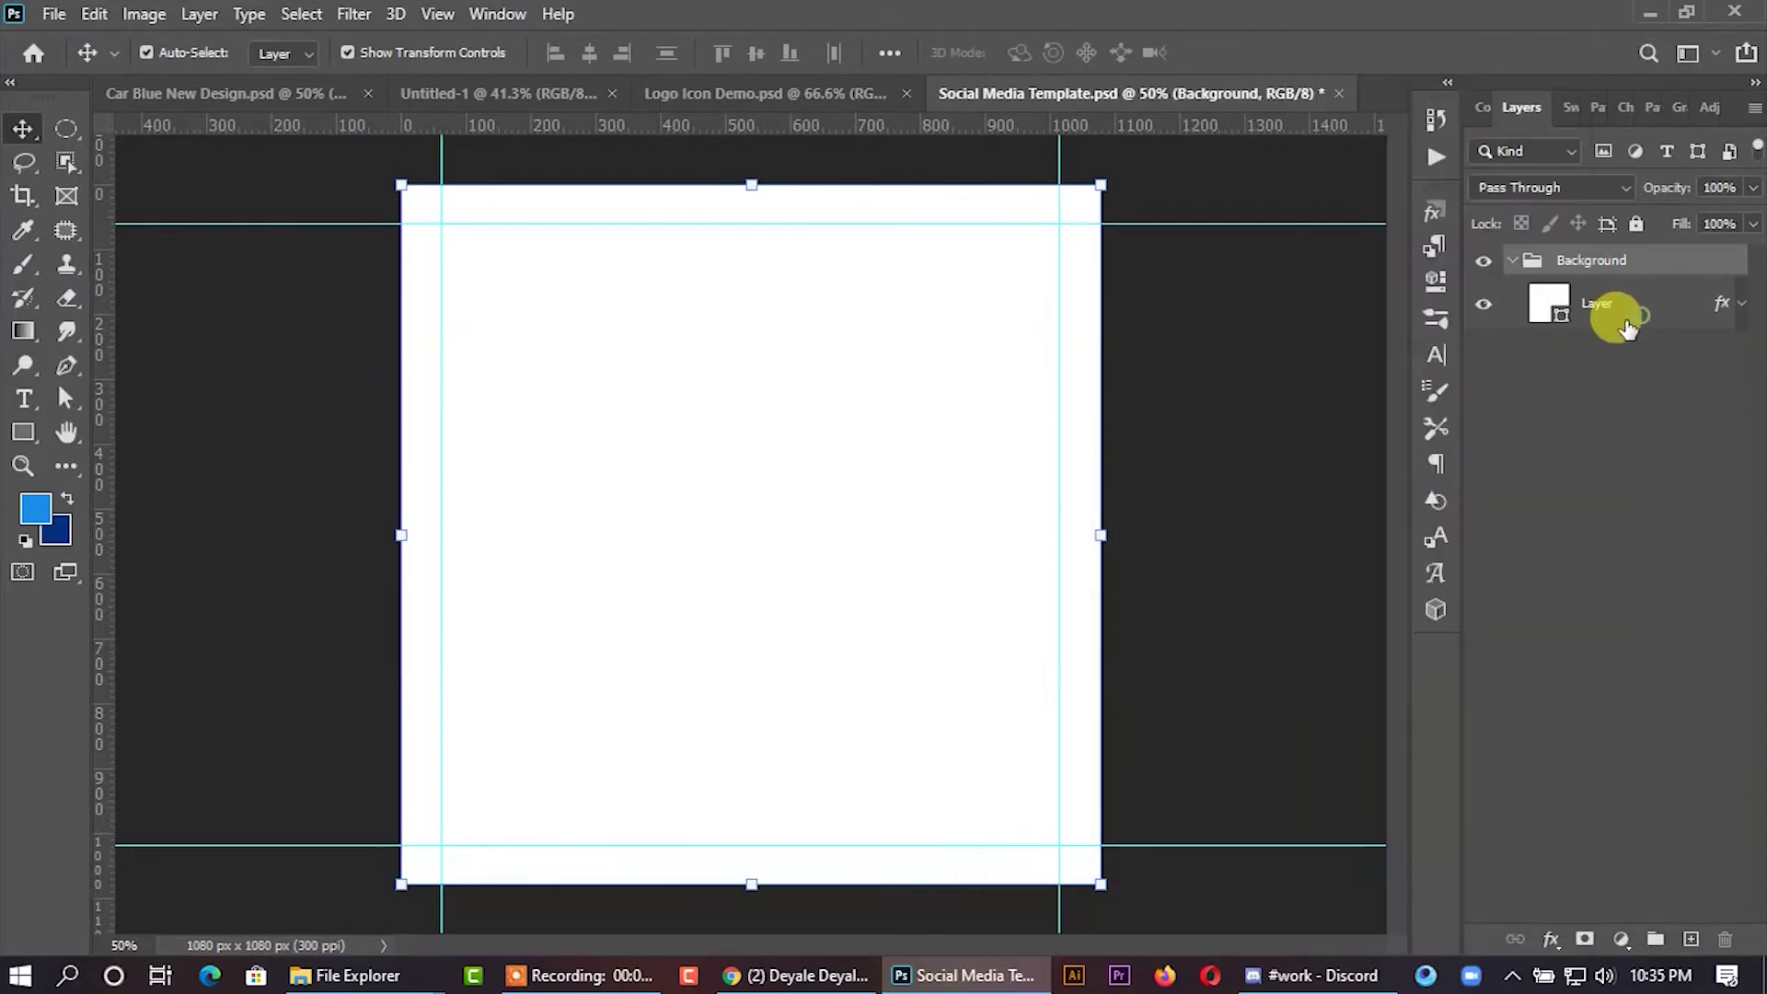
left_click(1617, 320)
right_click(1606, 308)
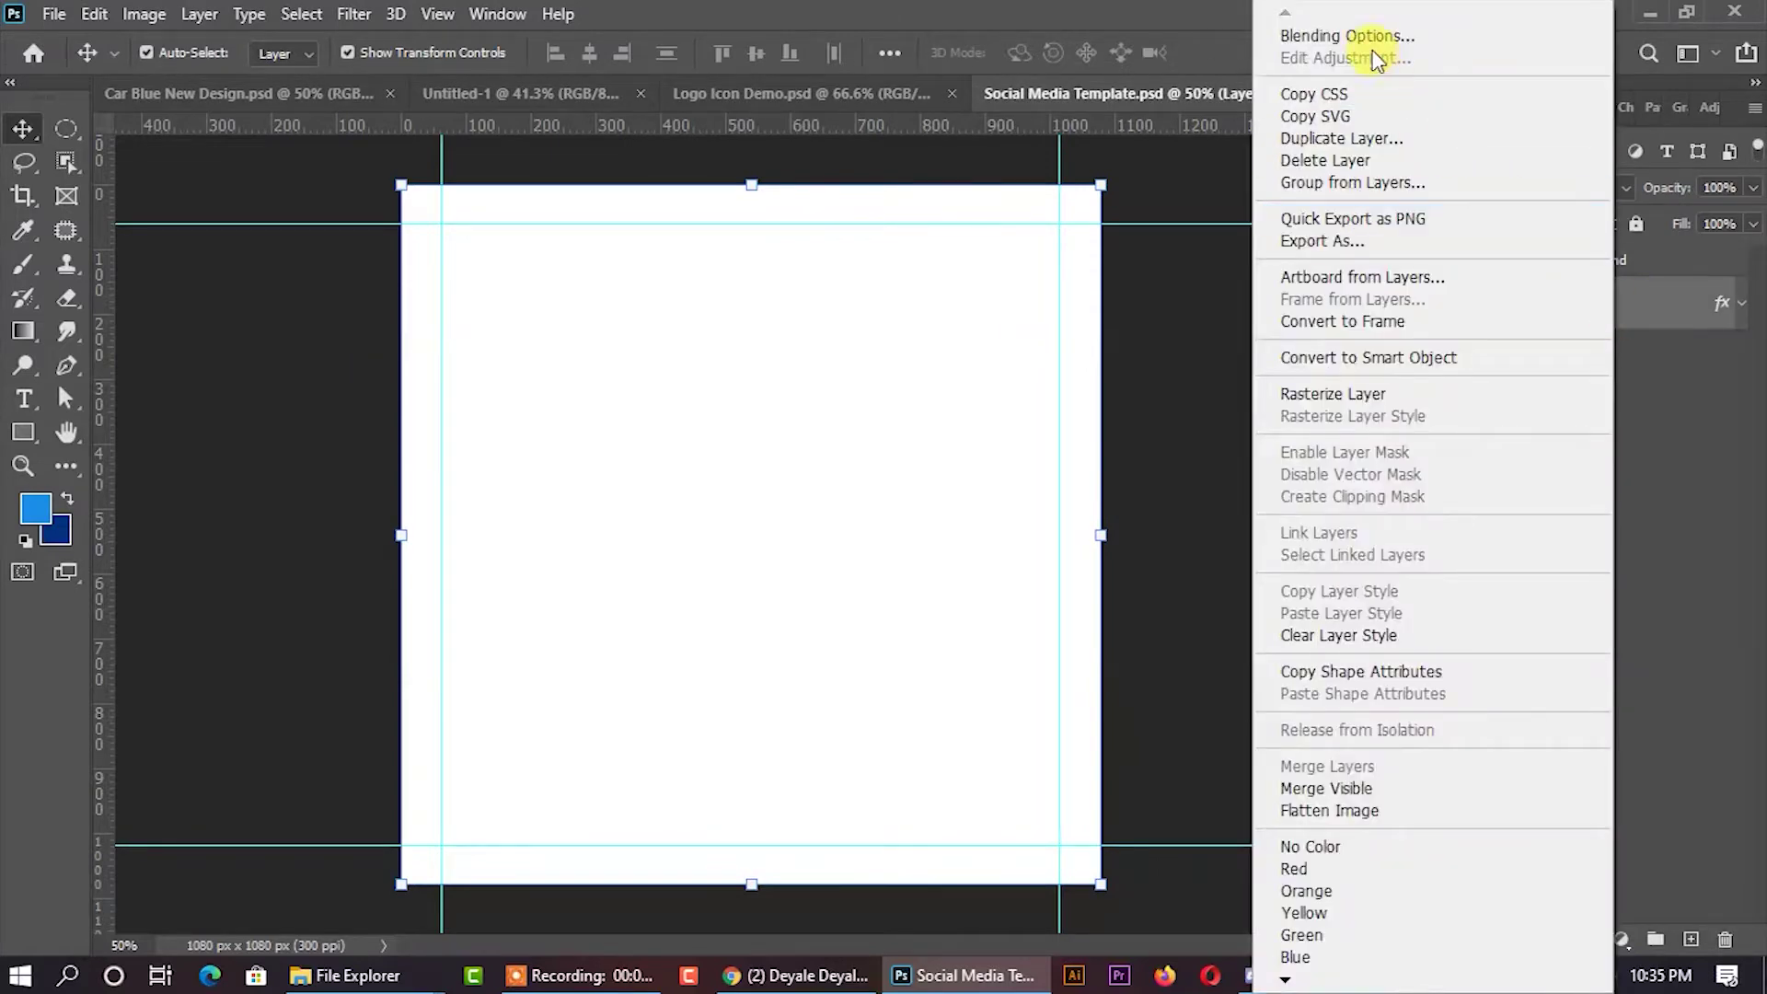
Apply a dark blue radial Gradient Overlay preset to the white layer.
left_click(1361, 36)
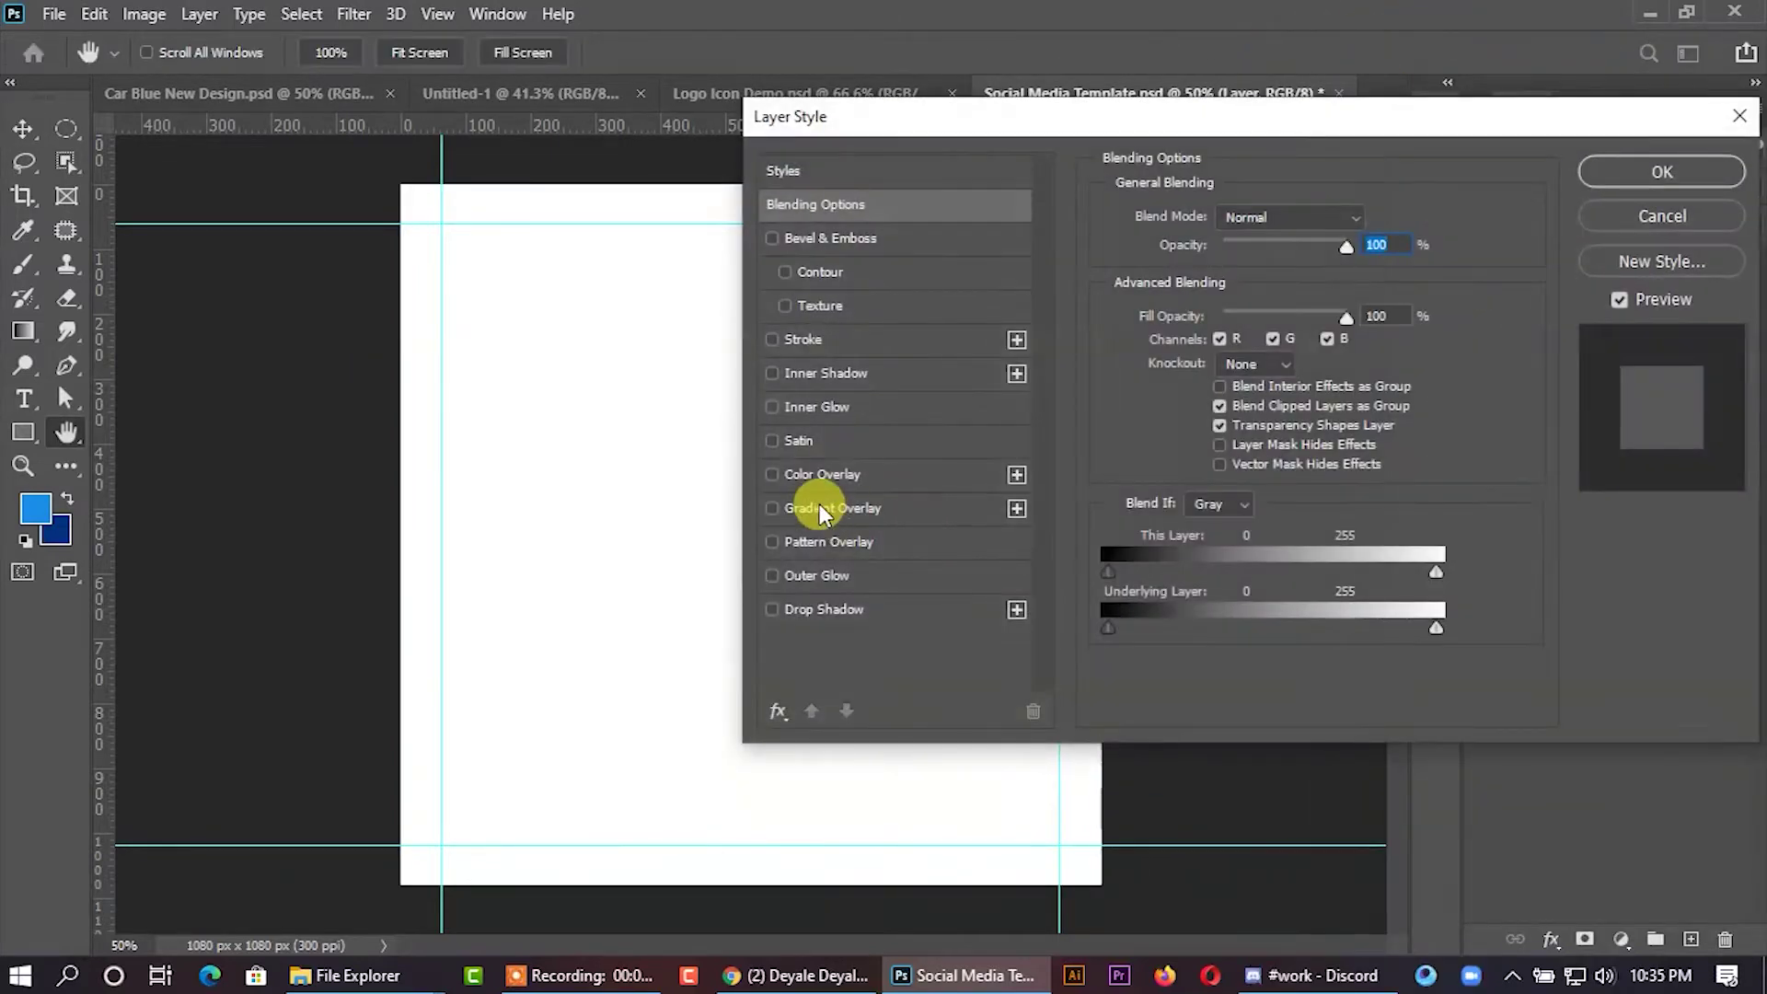
left_click(815, 505)
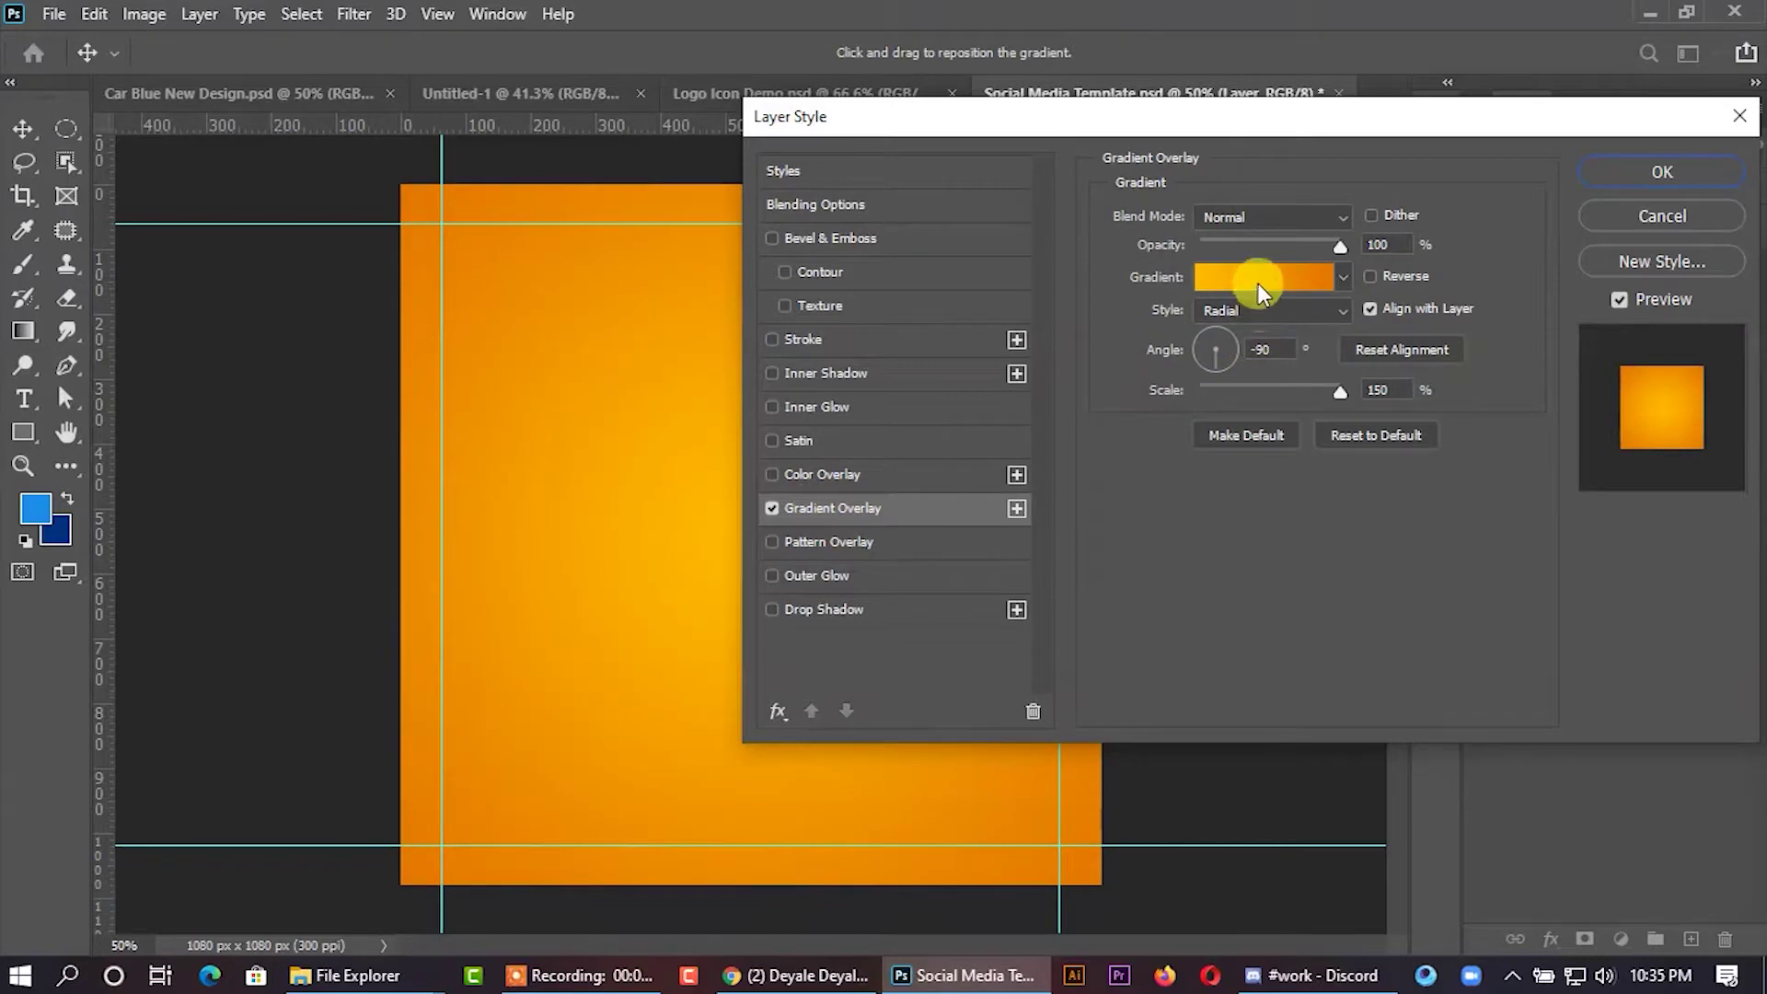
left_click(1257, 280)
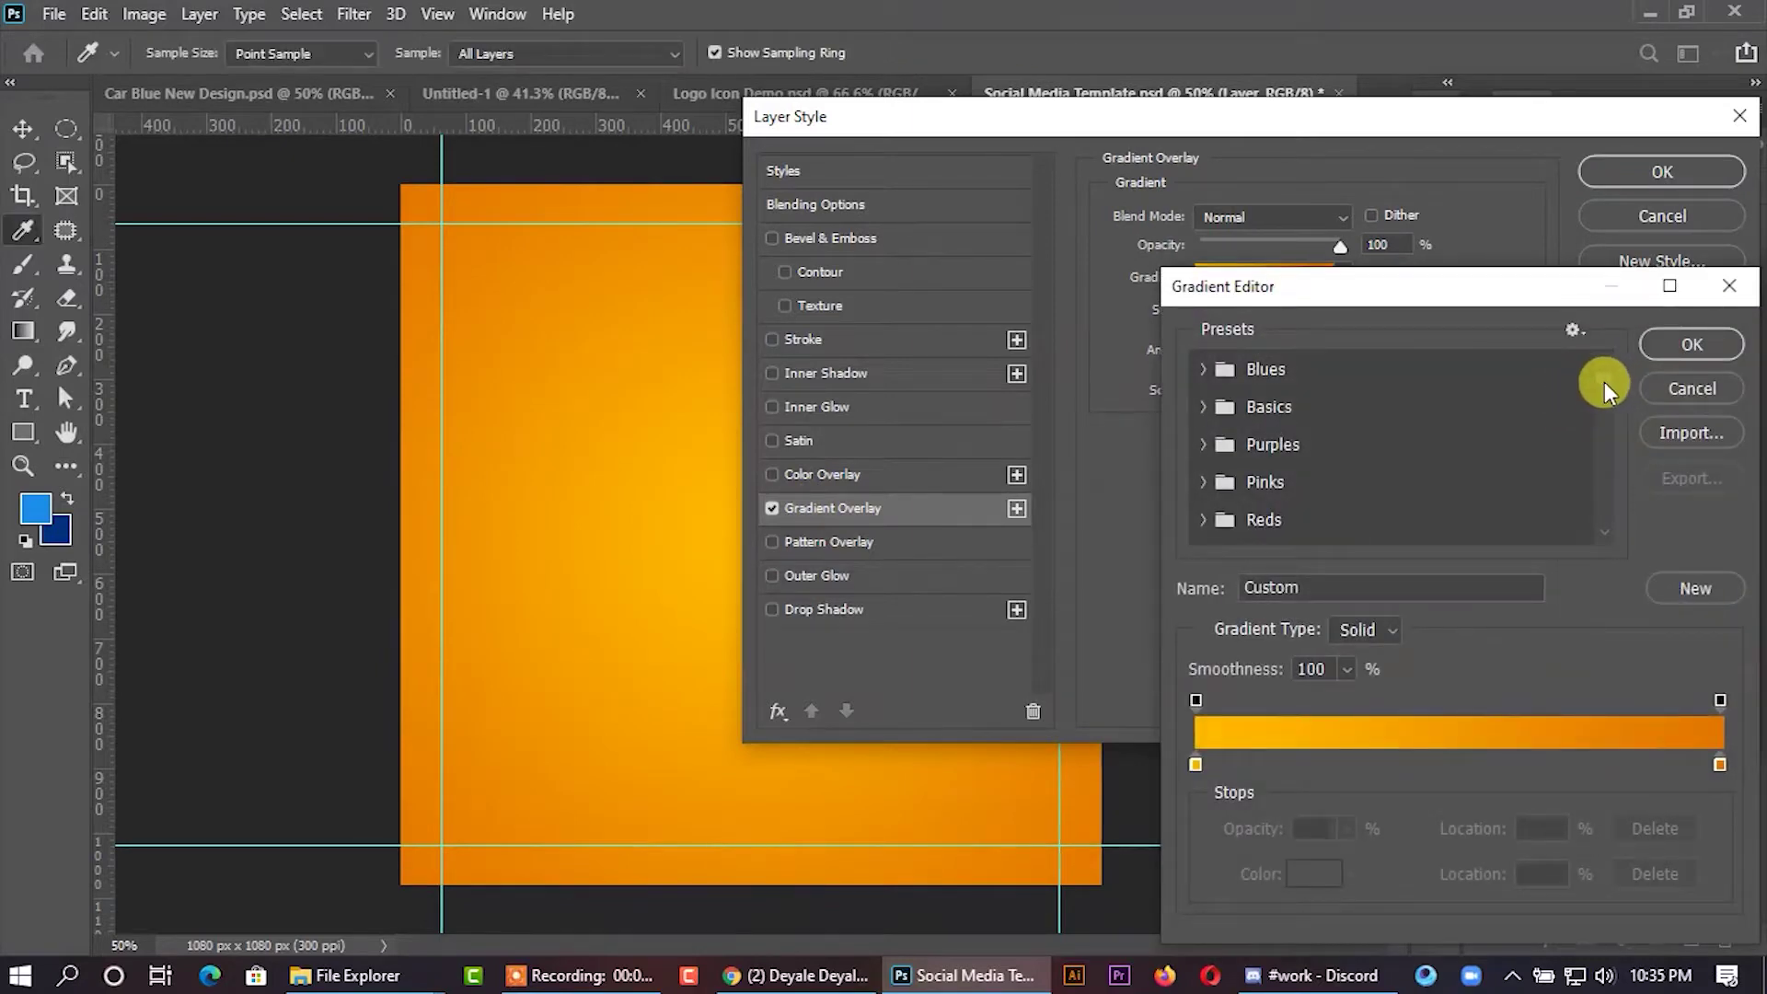
scroll(1604, 383, "down", 5)
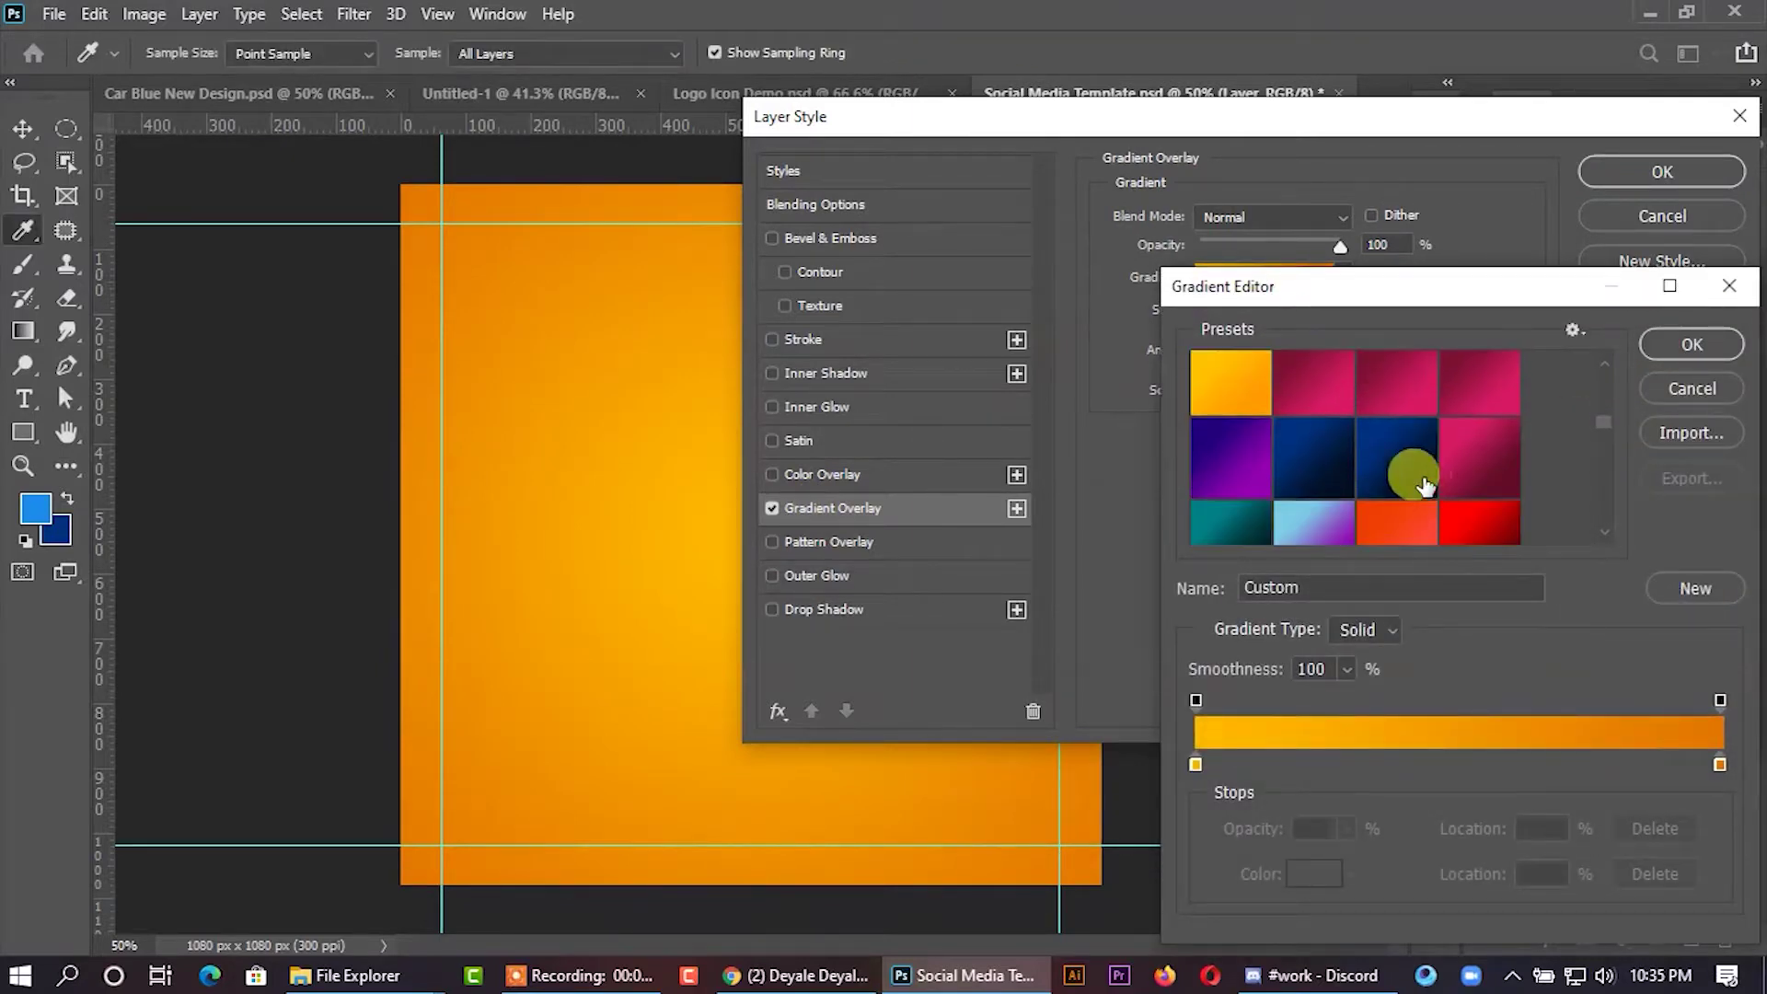
left_click(1404, 497)
left_click(1694, 350)
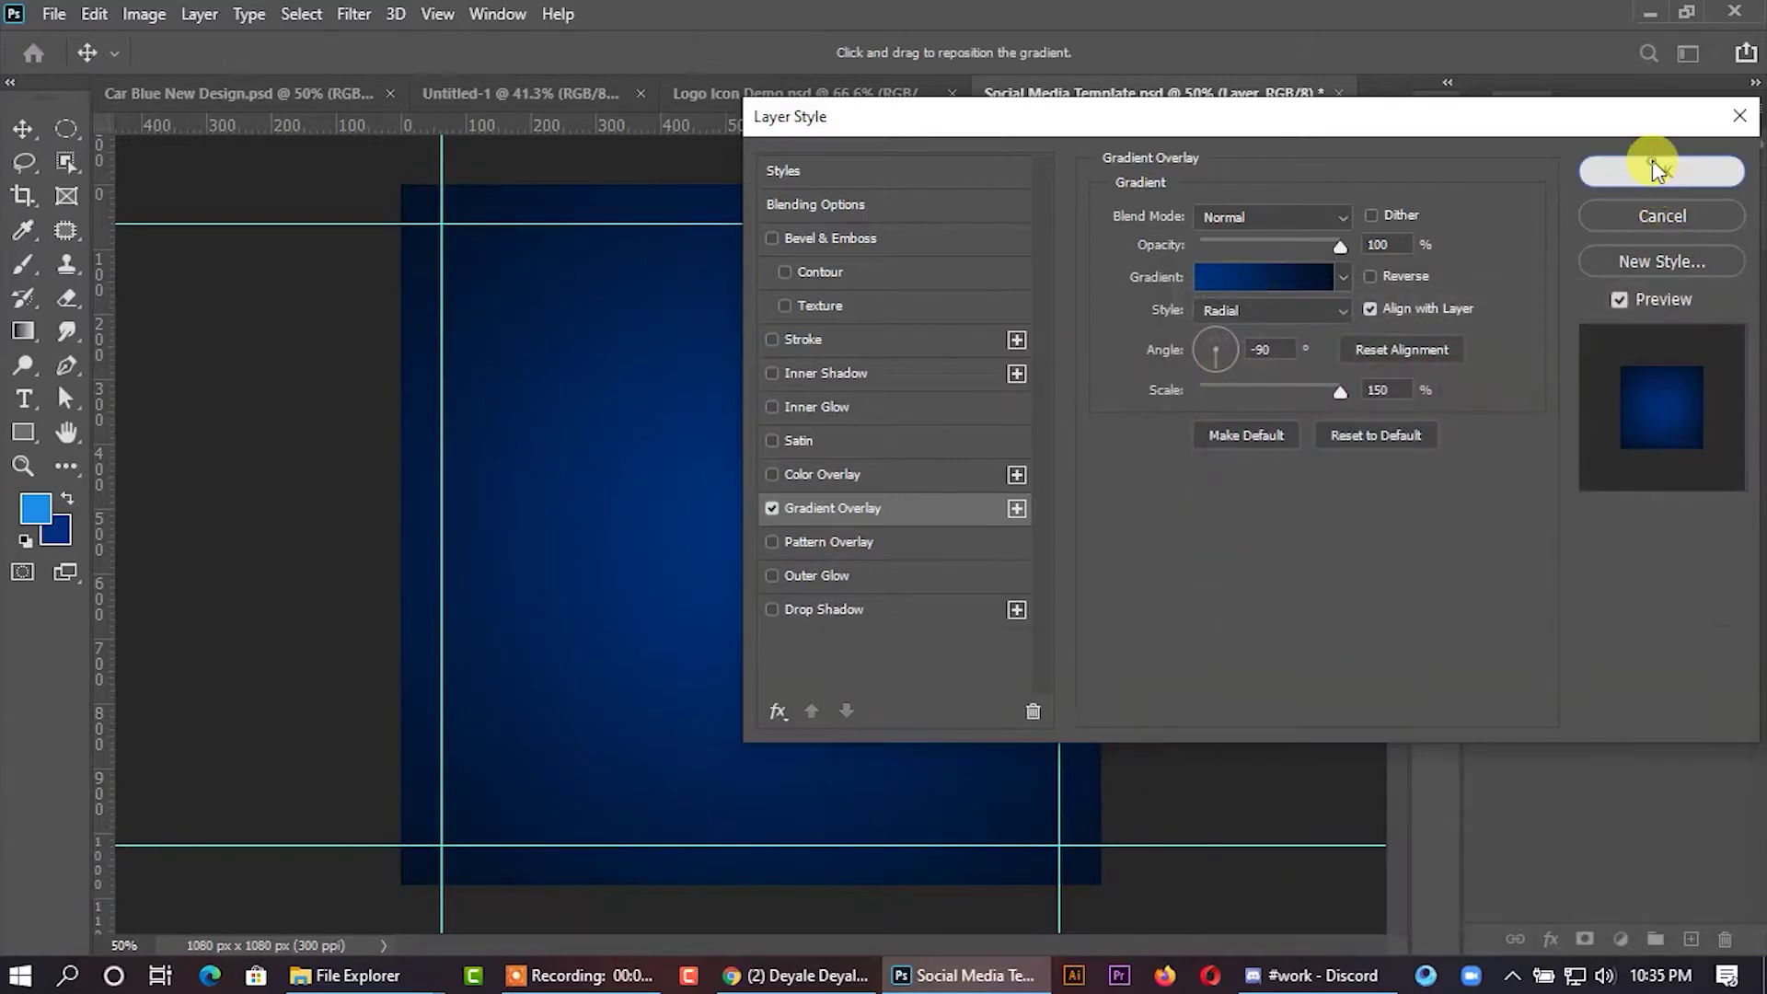
left_click(1656, 169)
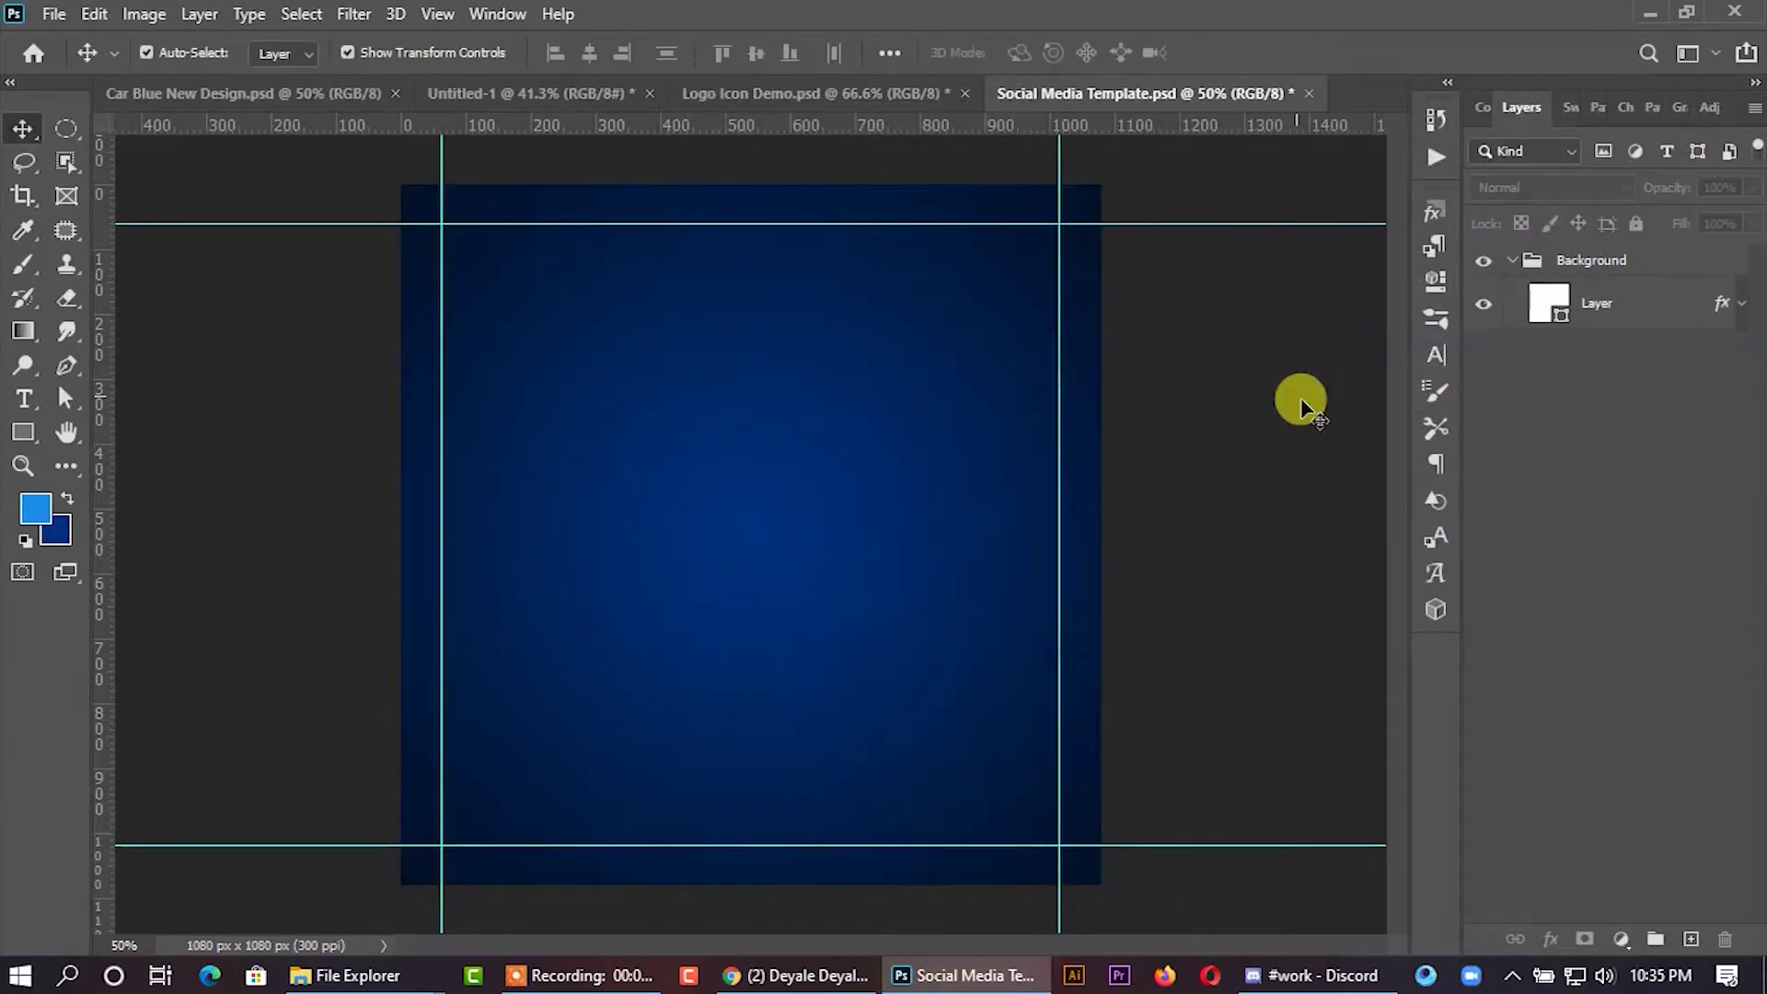
Draw a rectangle and stretch it into a full-width horizontal band across the middle.
left_click(23, 433)
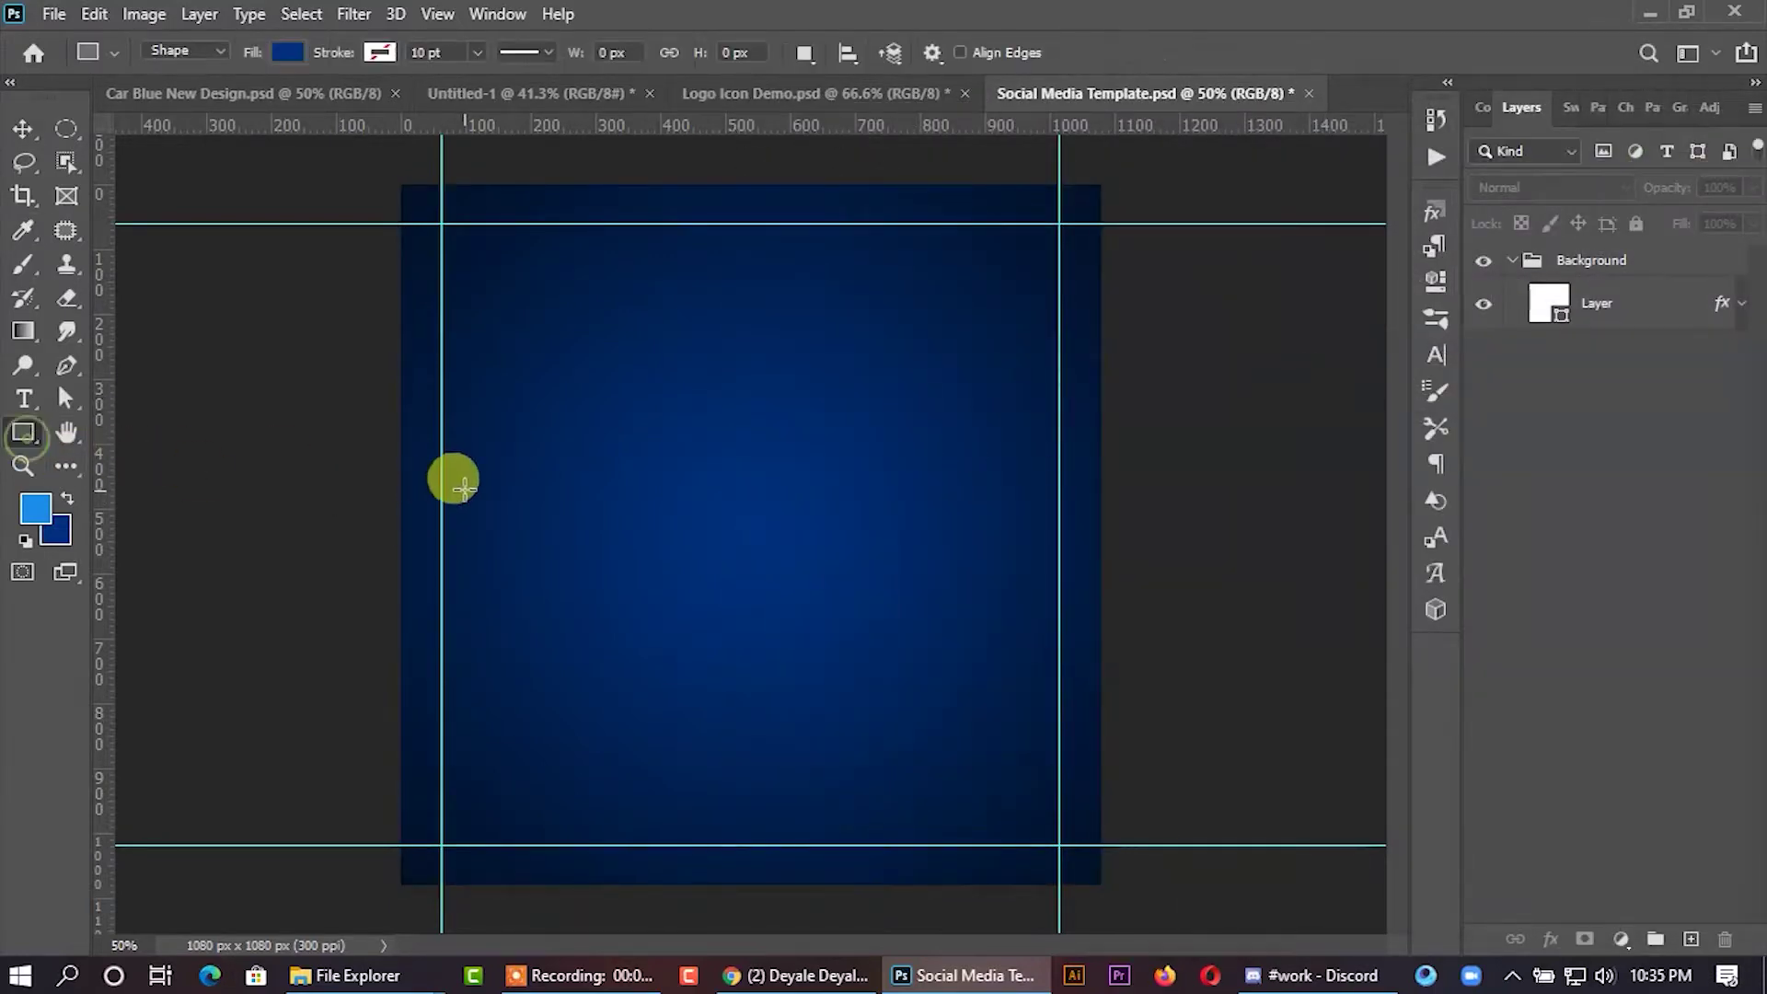
left_click_drag(463, 493, 573, 587)
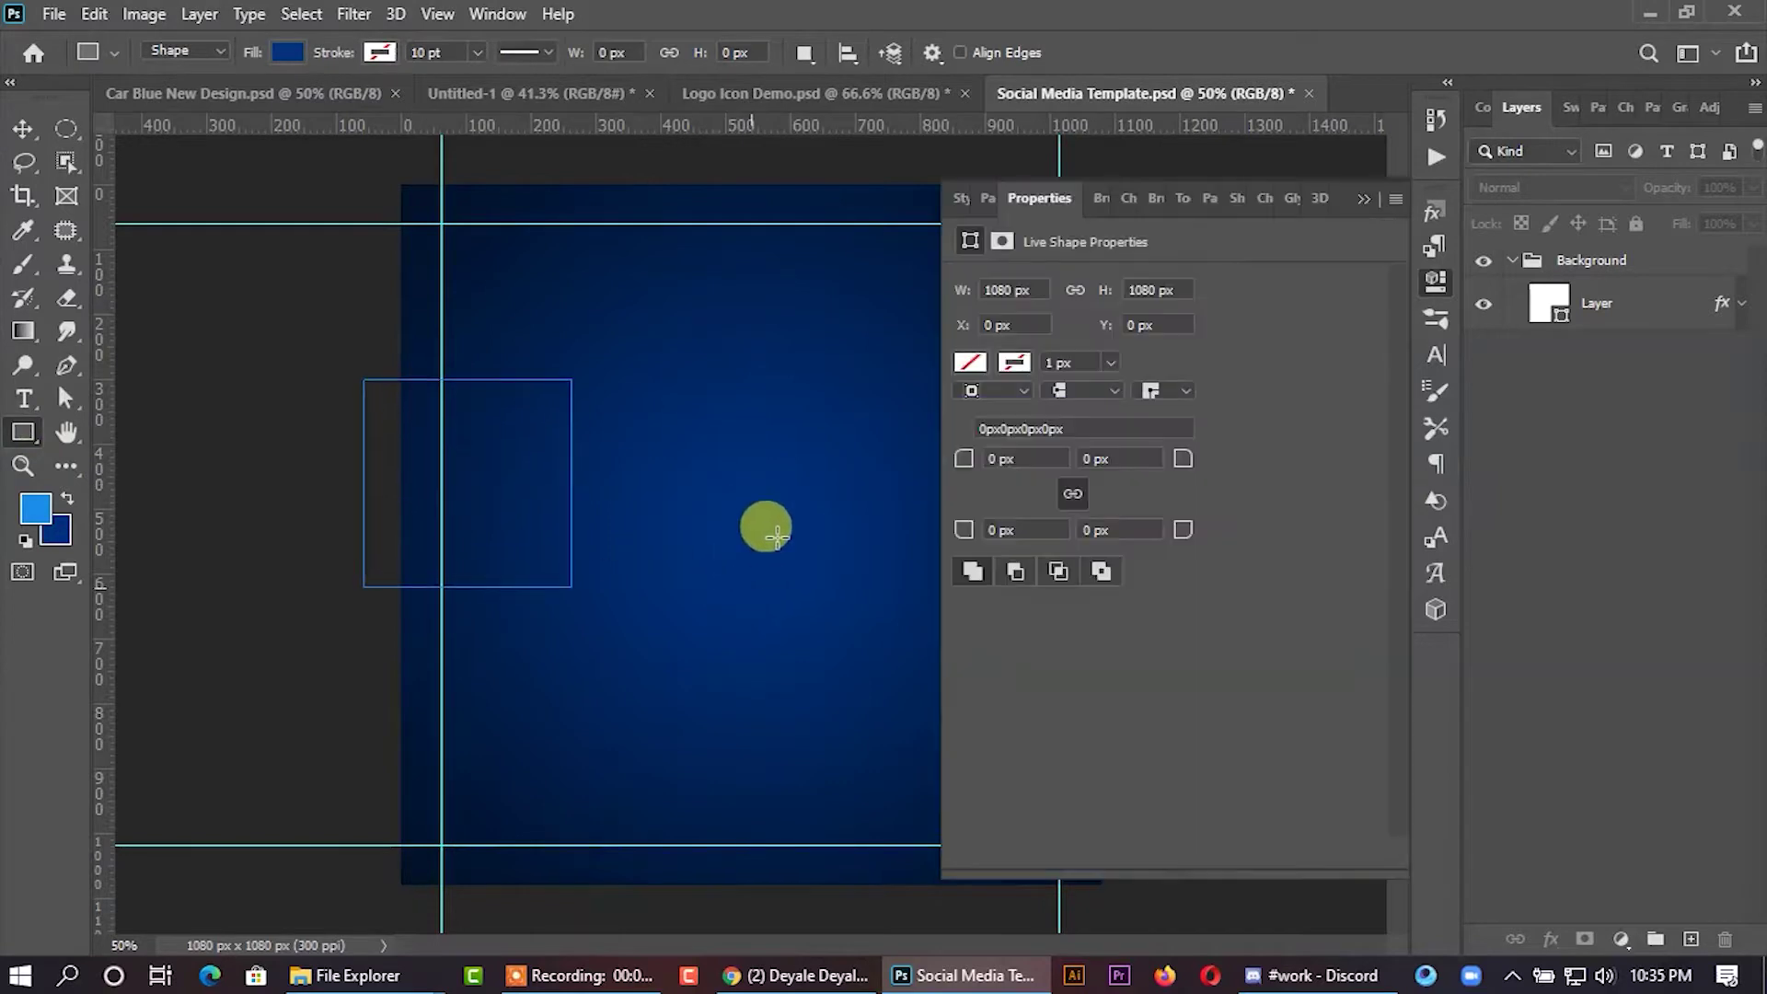
left_click(1368, 198)
left_click(23, 129)
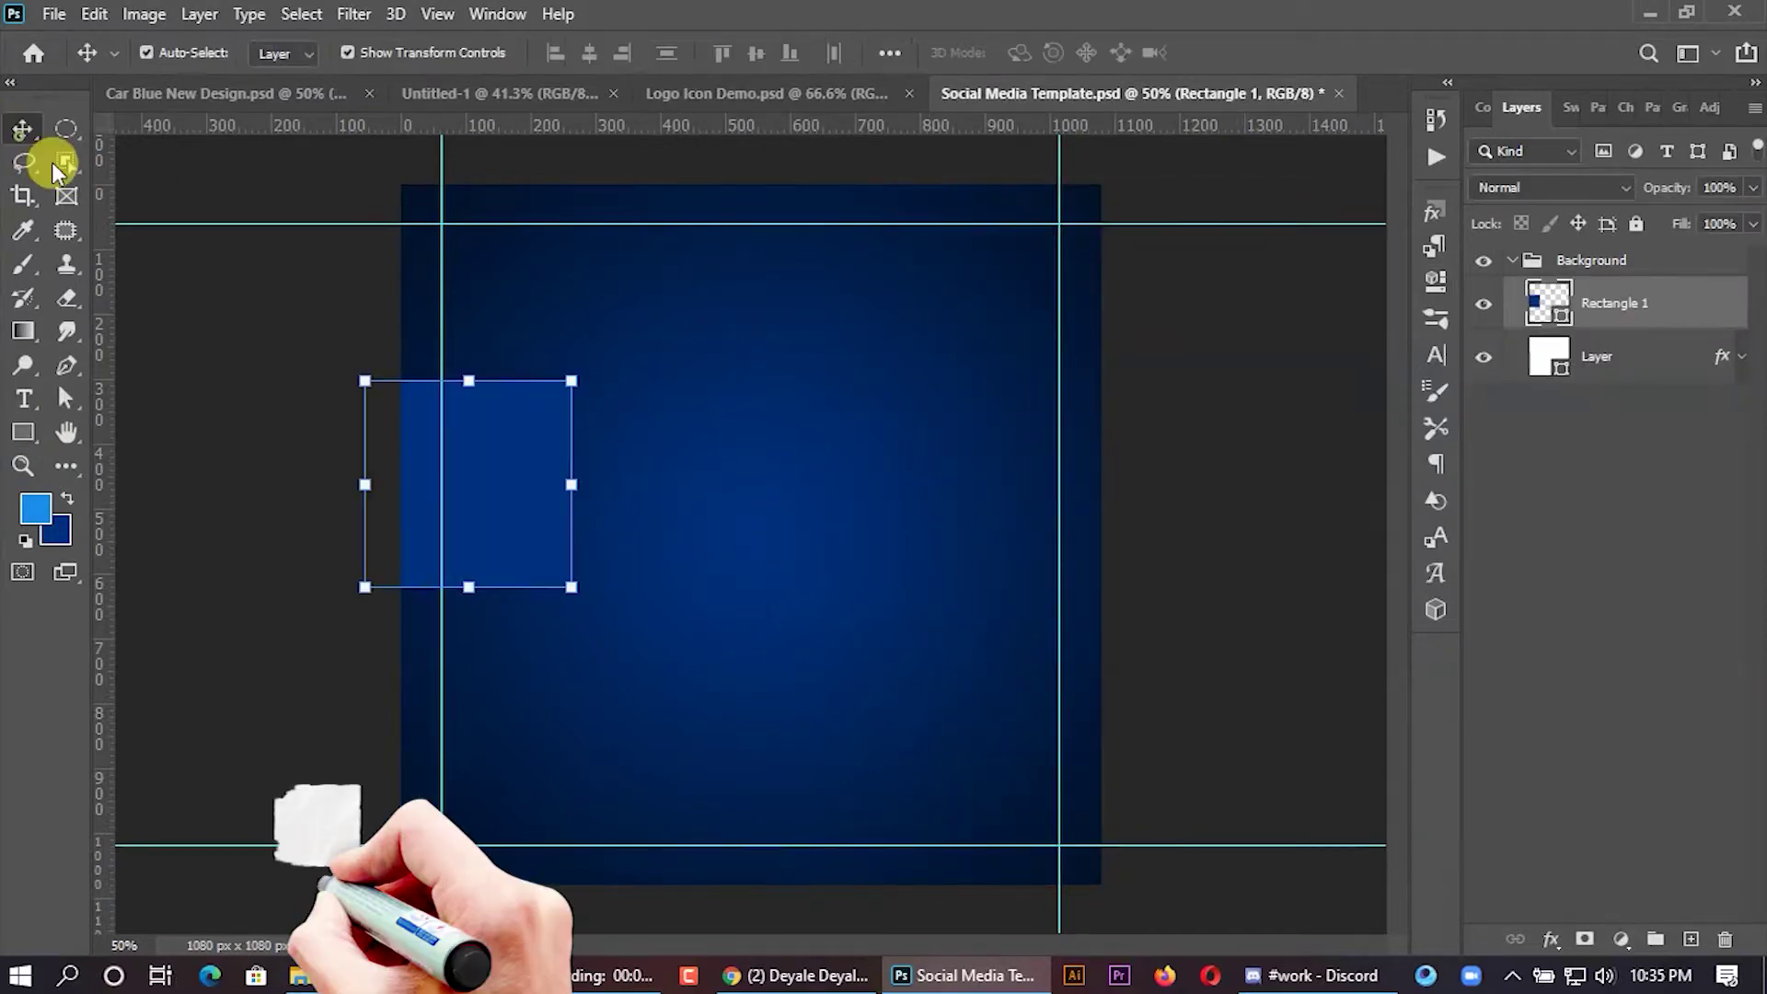
left_click_drag(571, 484, 1148, 484)
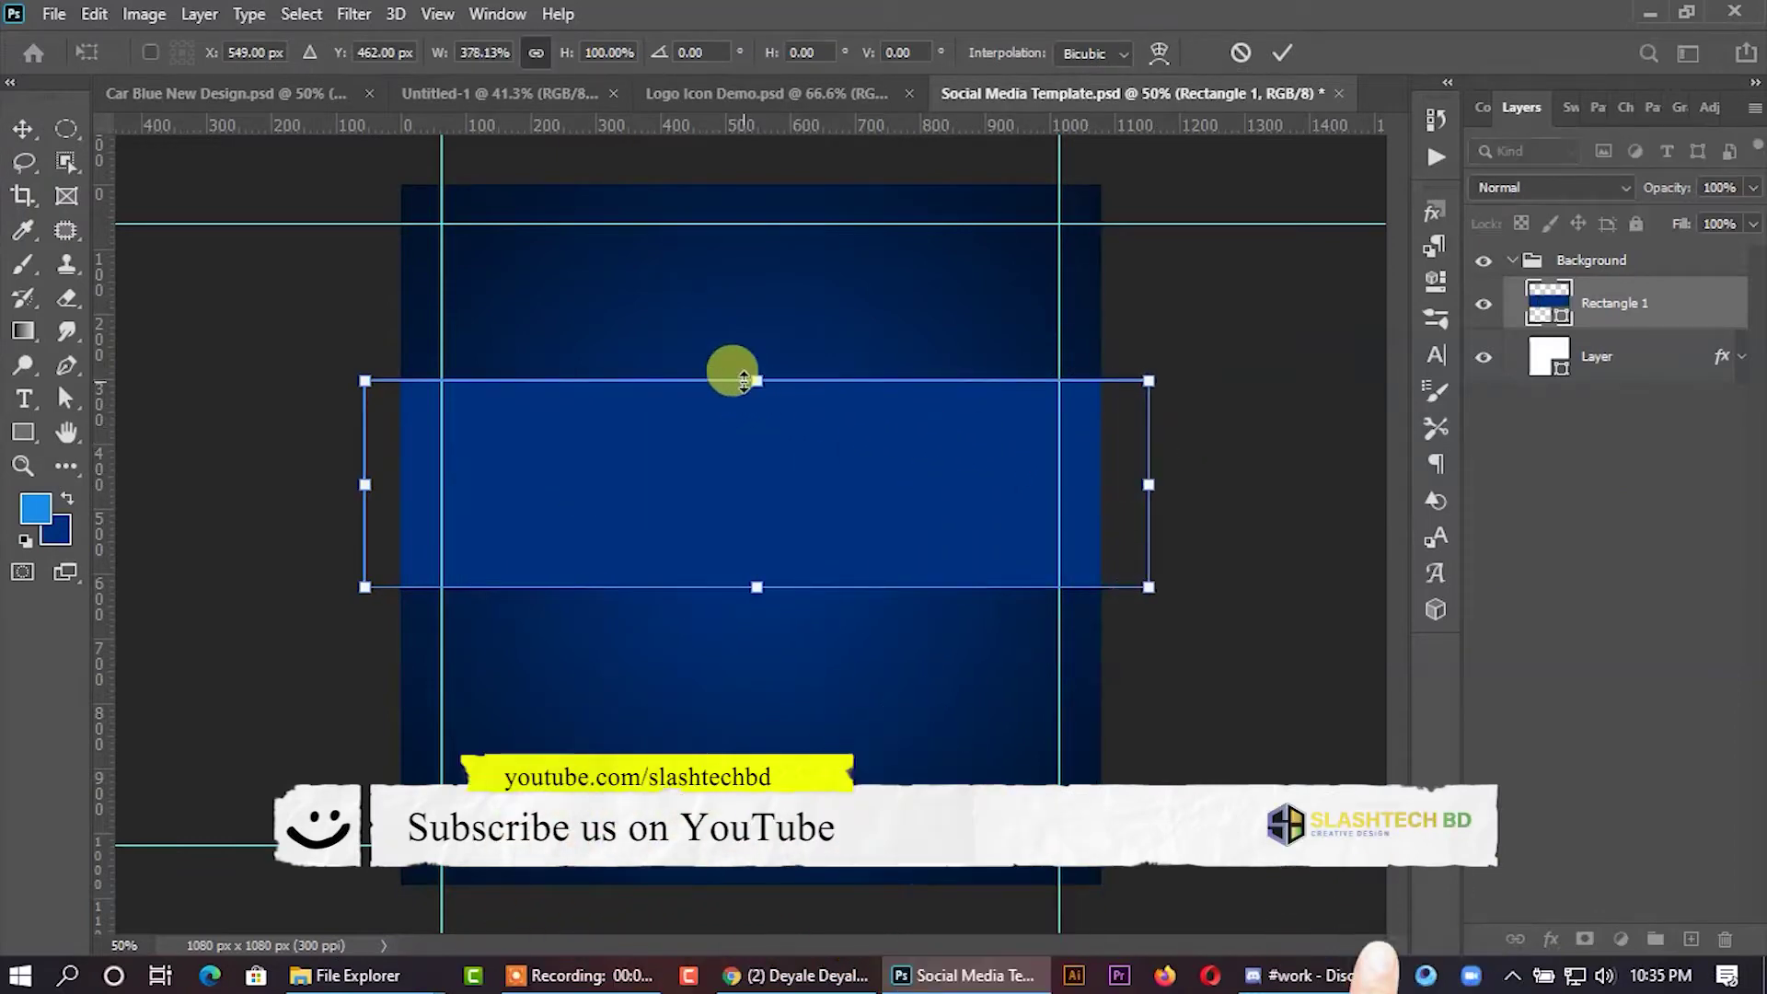
left_click_drag(744, 381, 745, 402)
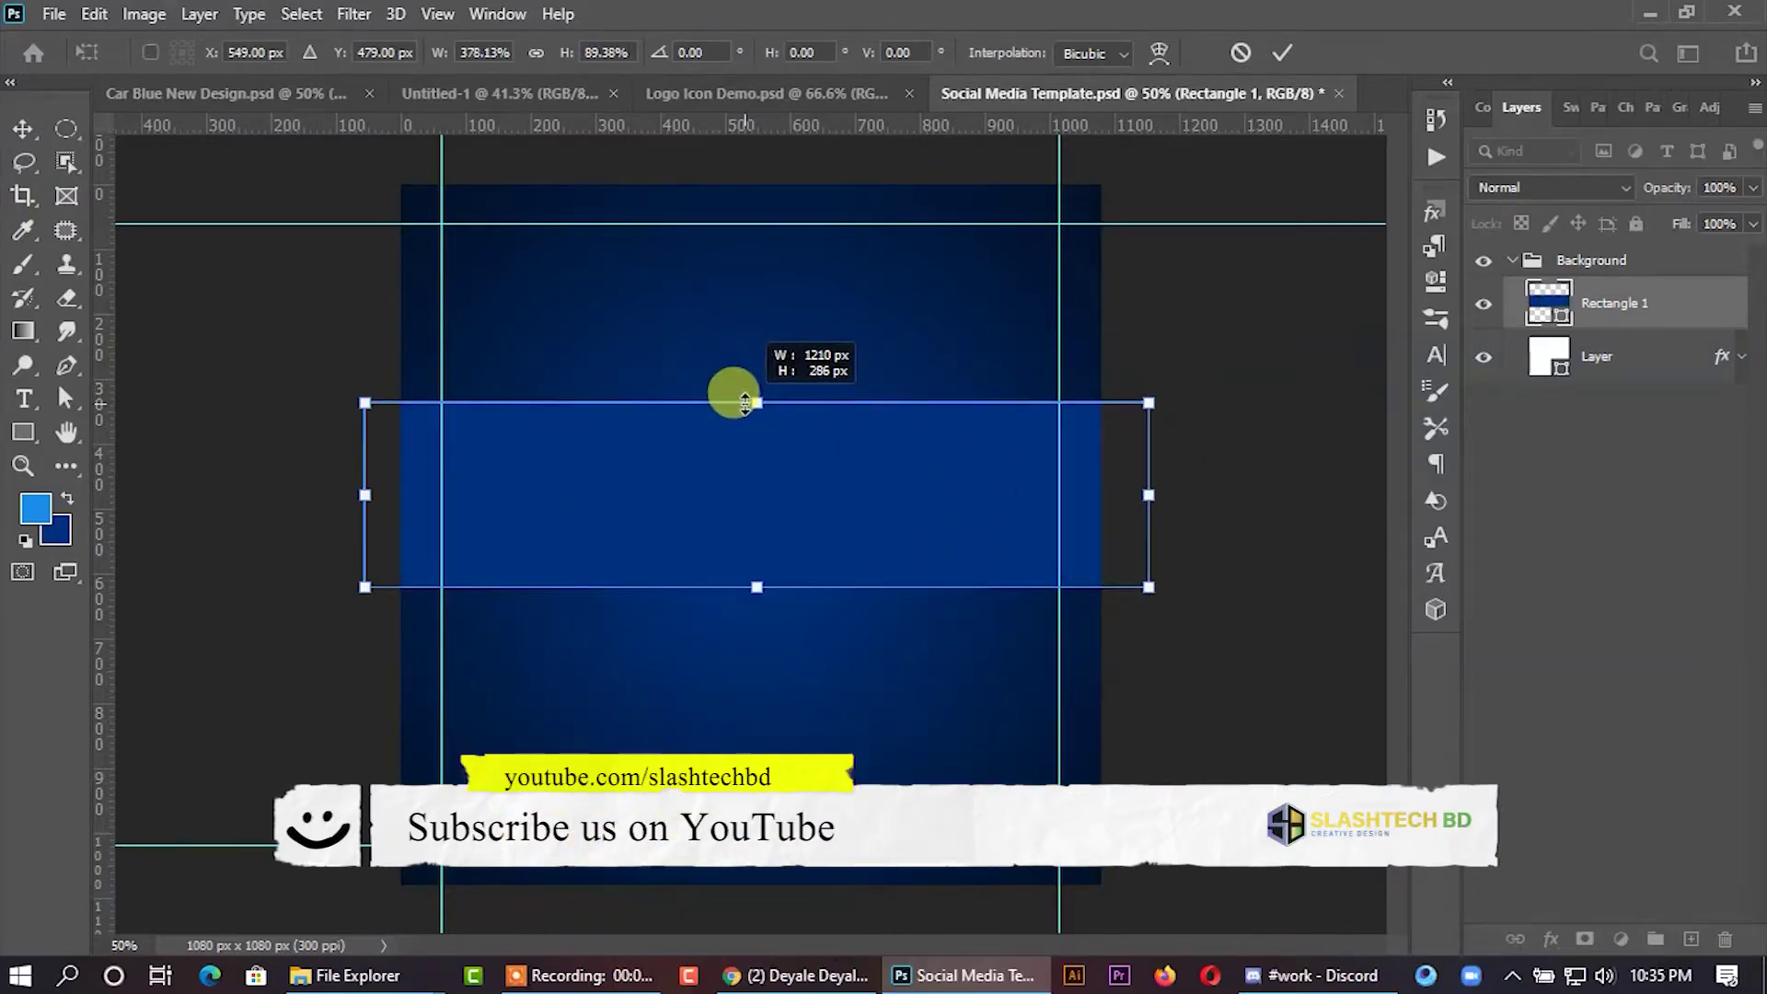
left_click_drag(746, 402, 746, 420)
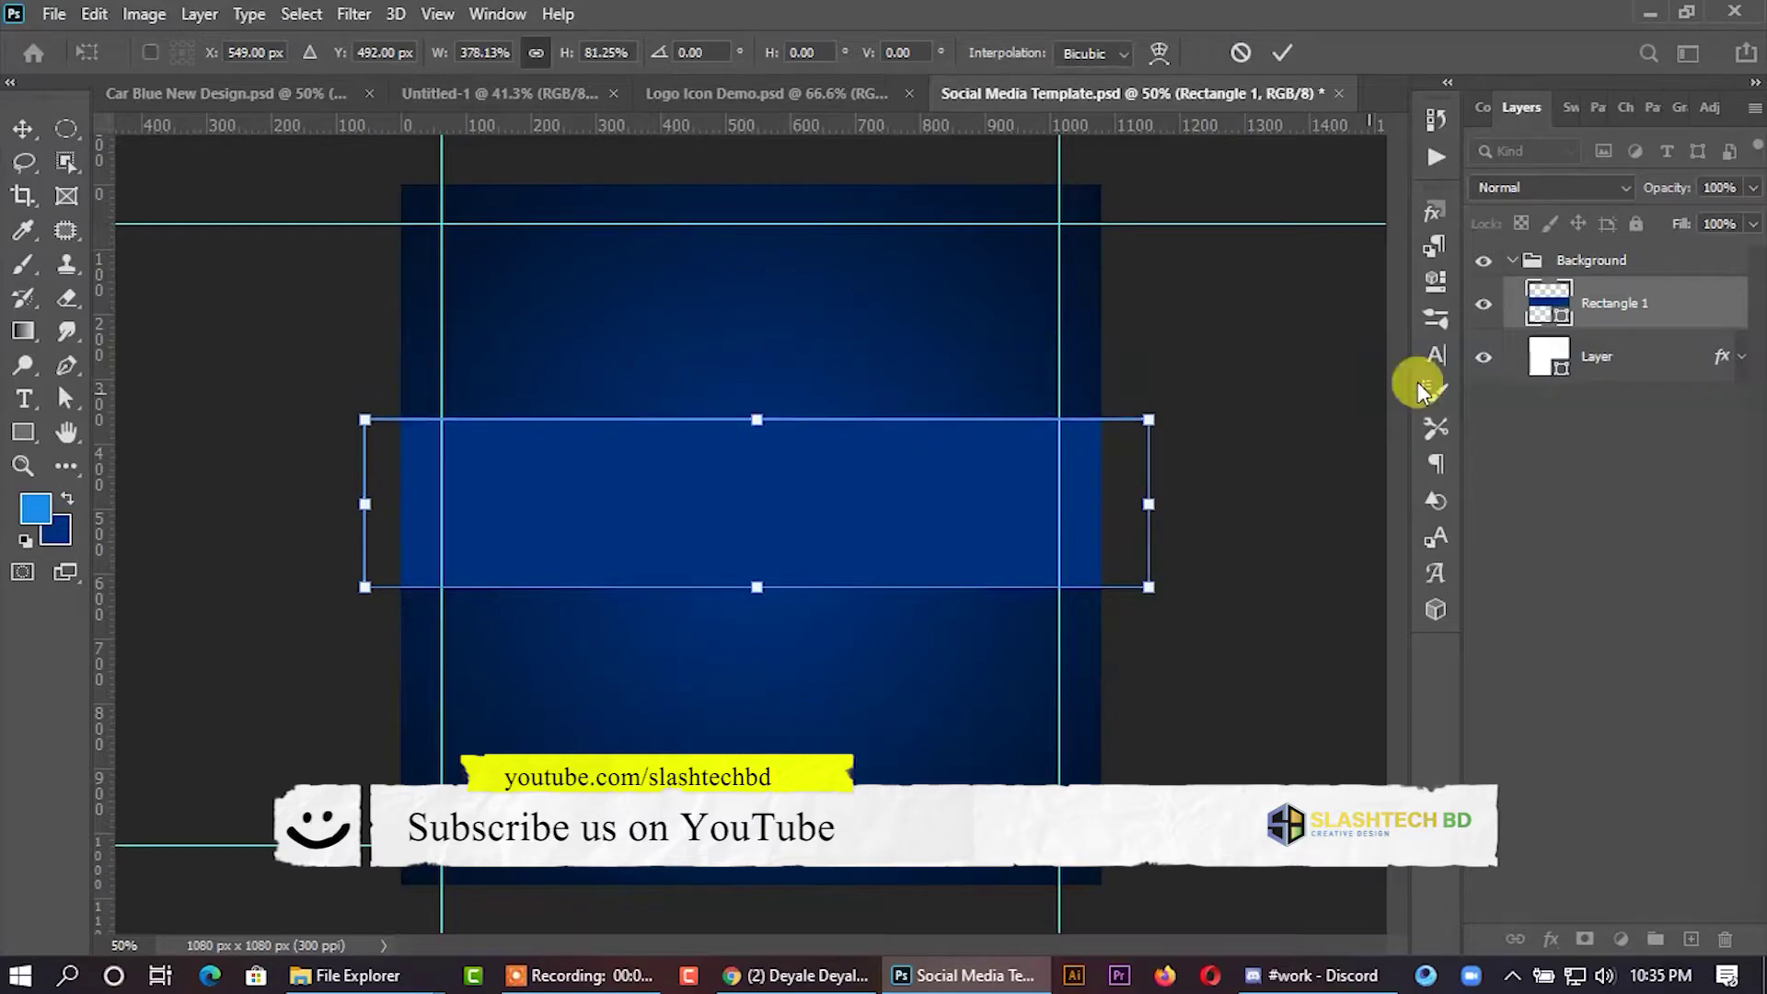
left_click(1620, 310)
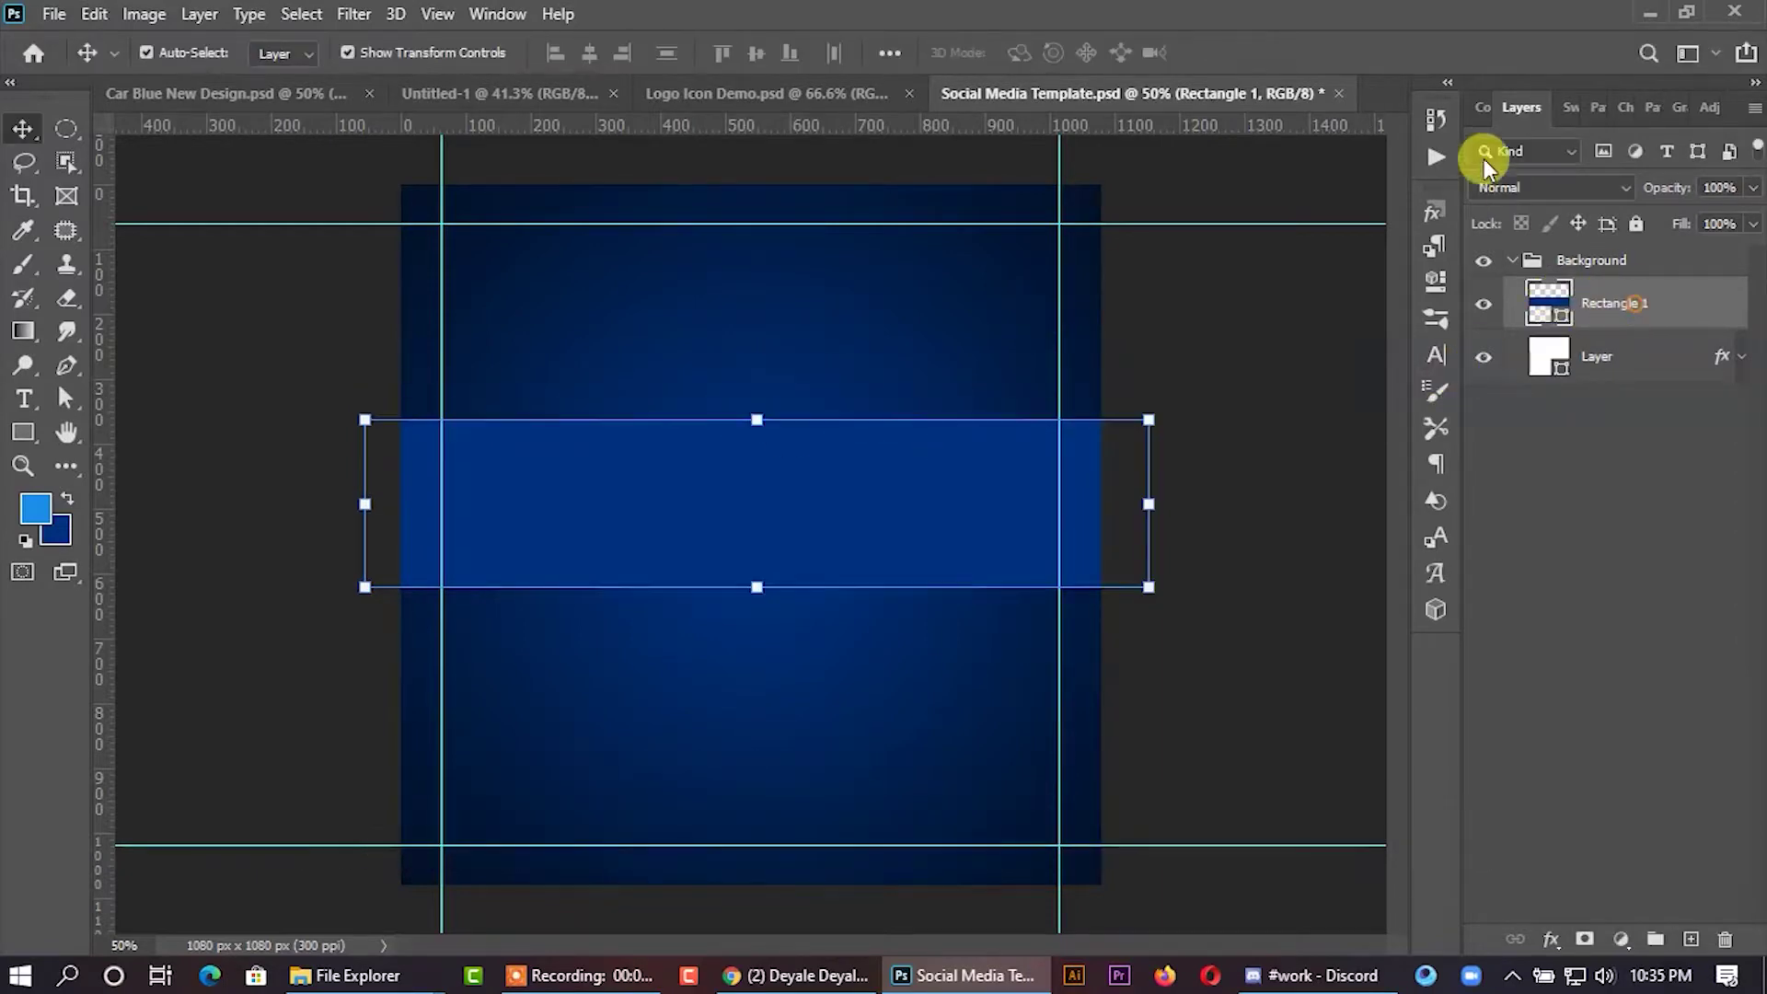
Fill the Rectangle 1 band with a near-white colour.
right_click(1588, 302)
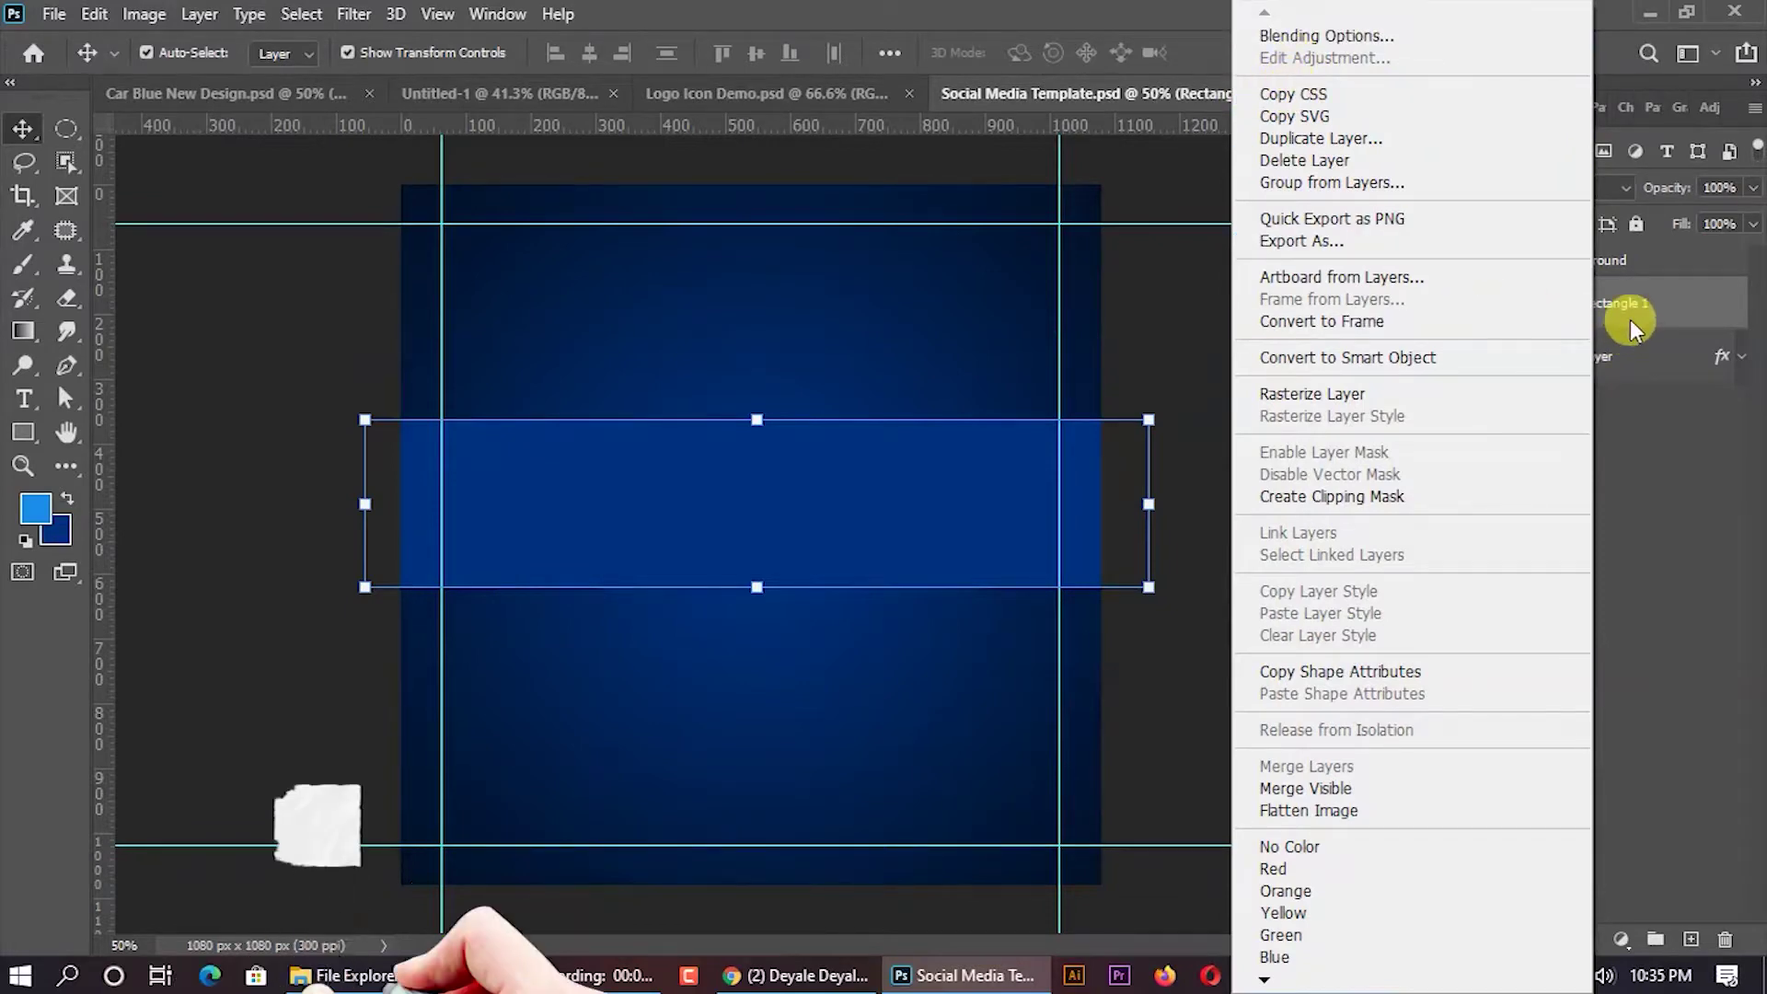
left_click(1565, 313)
double_click(1538, 309)
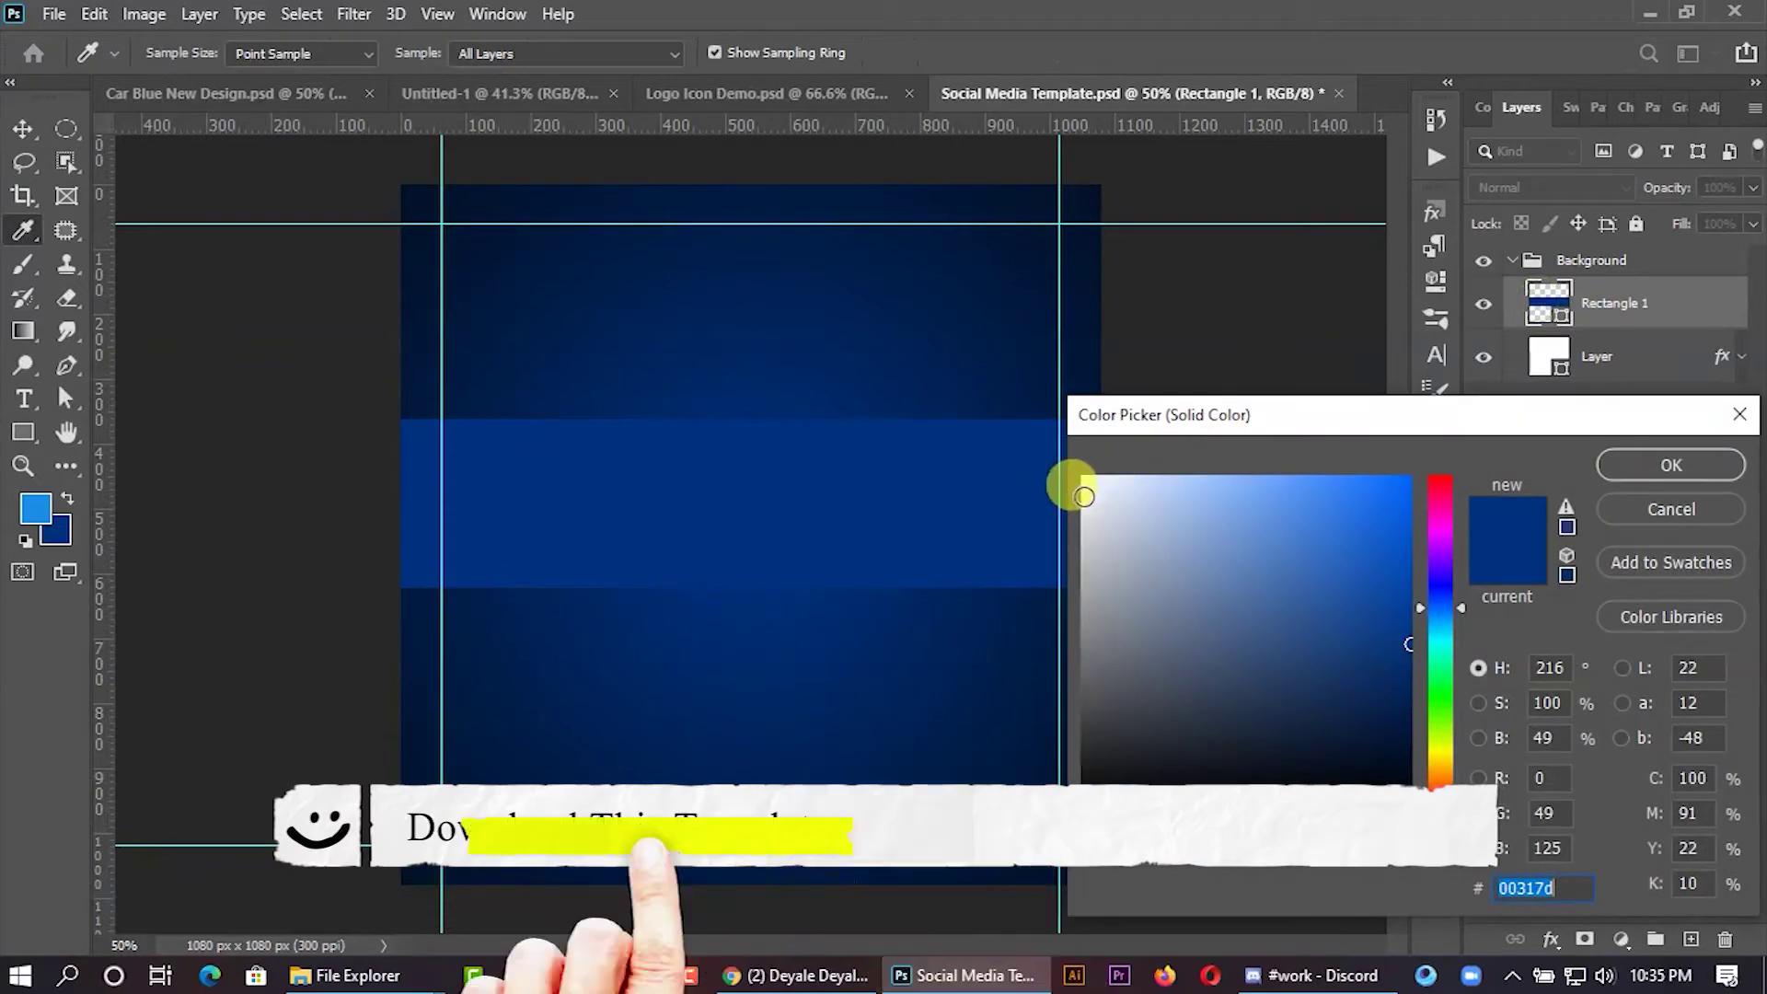
left_click(1086, 488)
left_click(1661, 464)
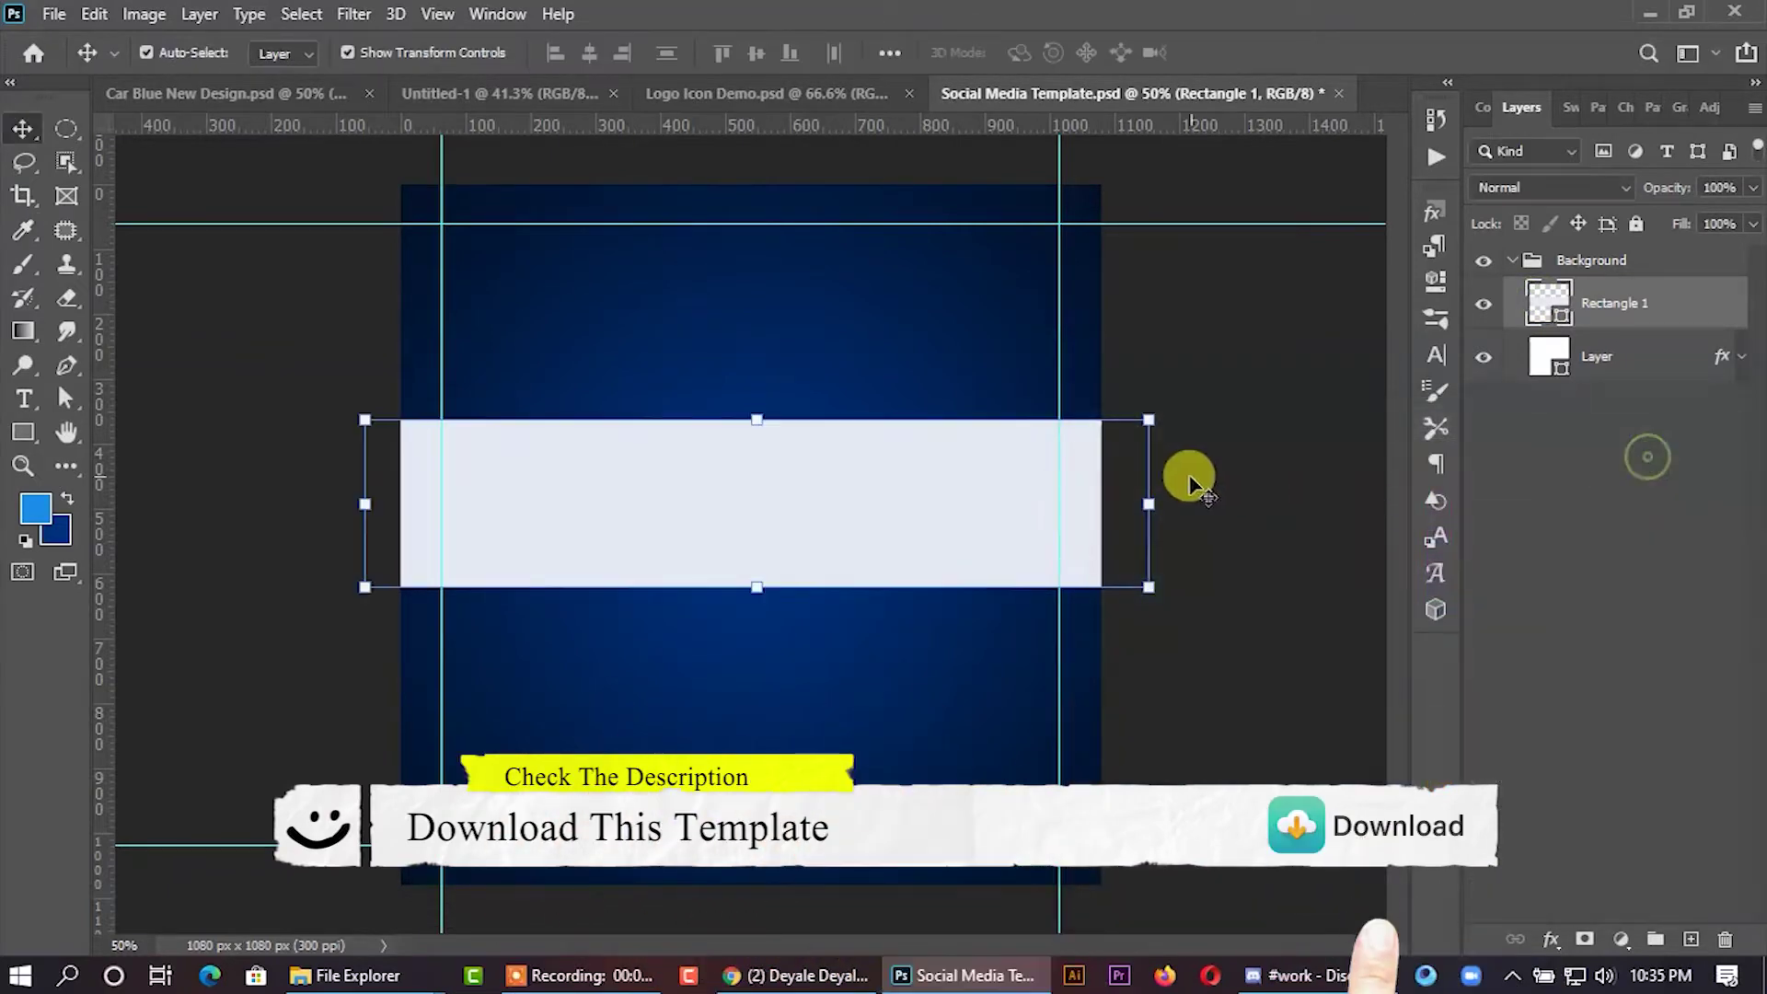
left_click(1190, 481)
left_click(891, 498)
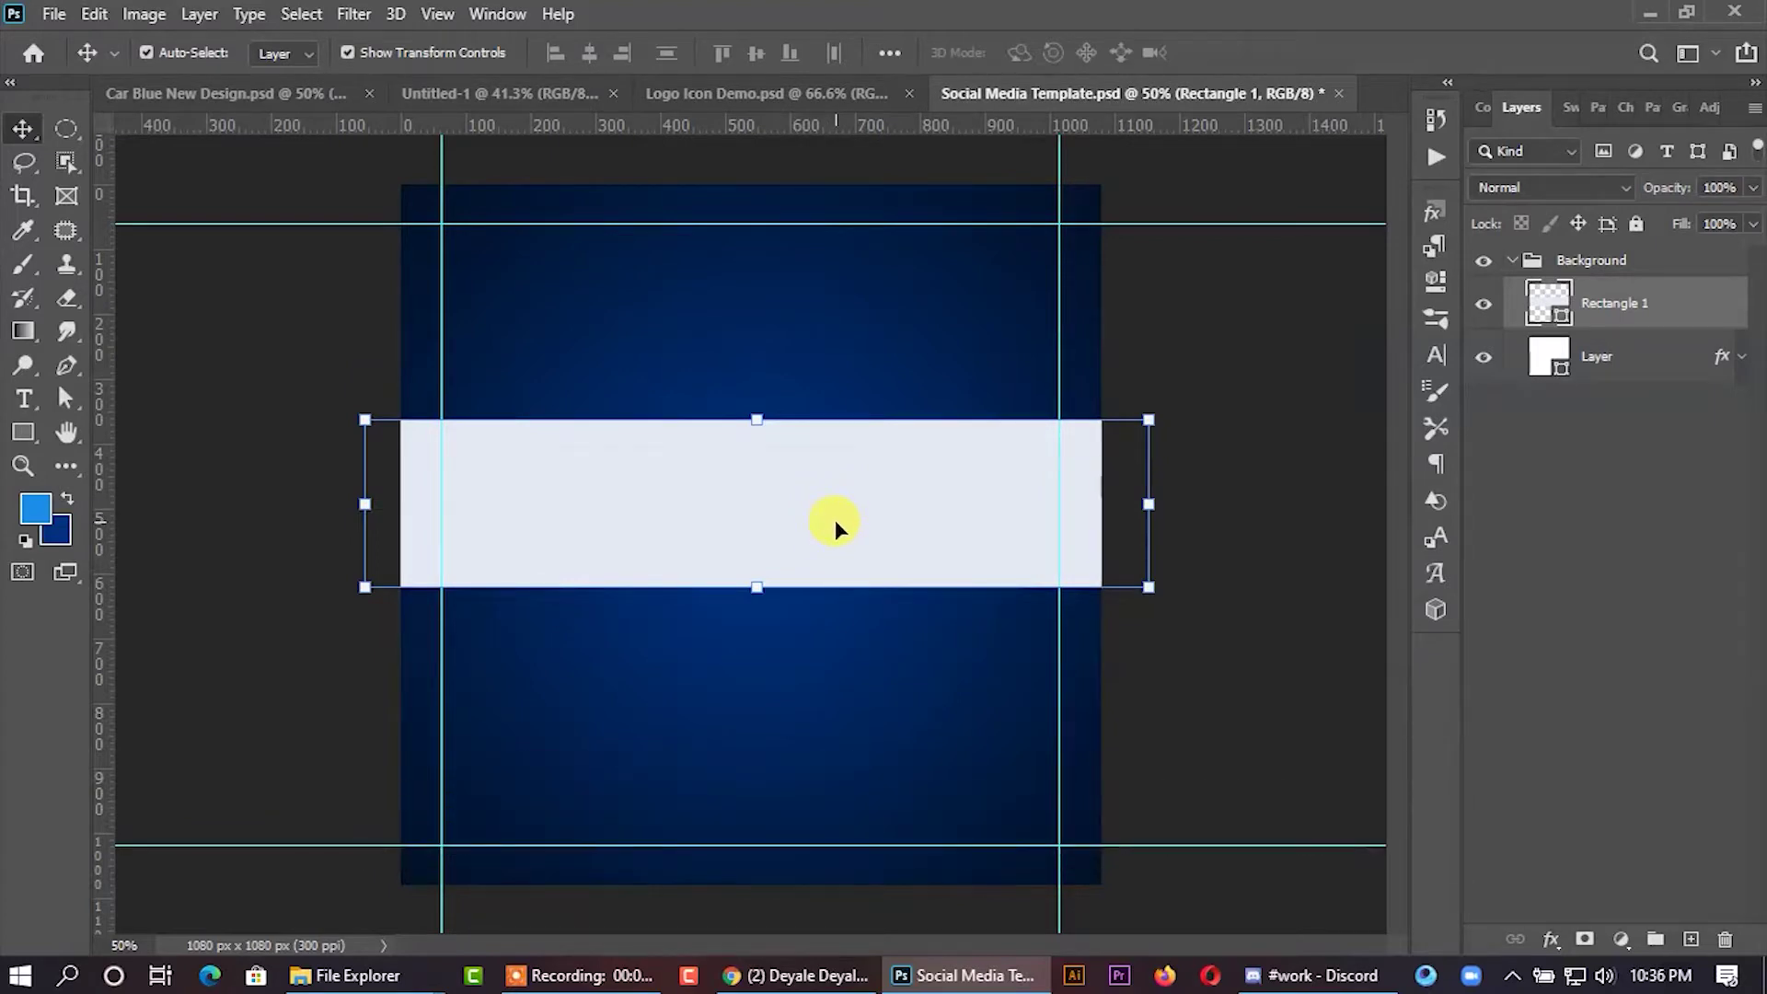
Duplicate the band as Rectangle 1 copy and move it upward.
left_click(1268, 510)
scroll(847, 480, "up", 2)
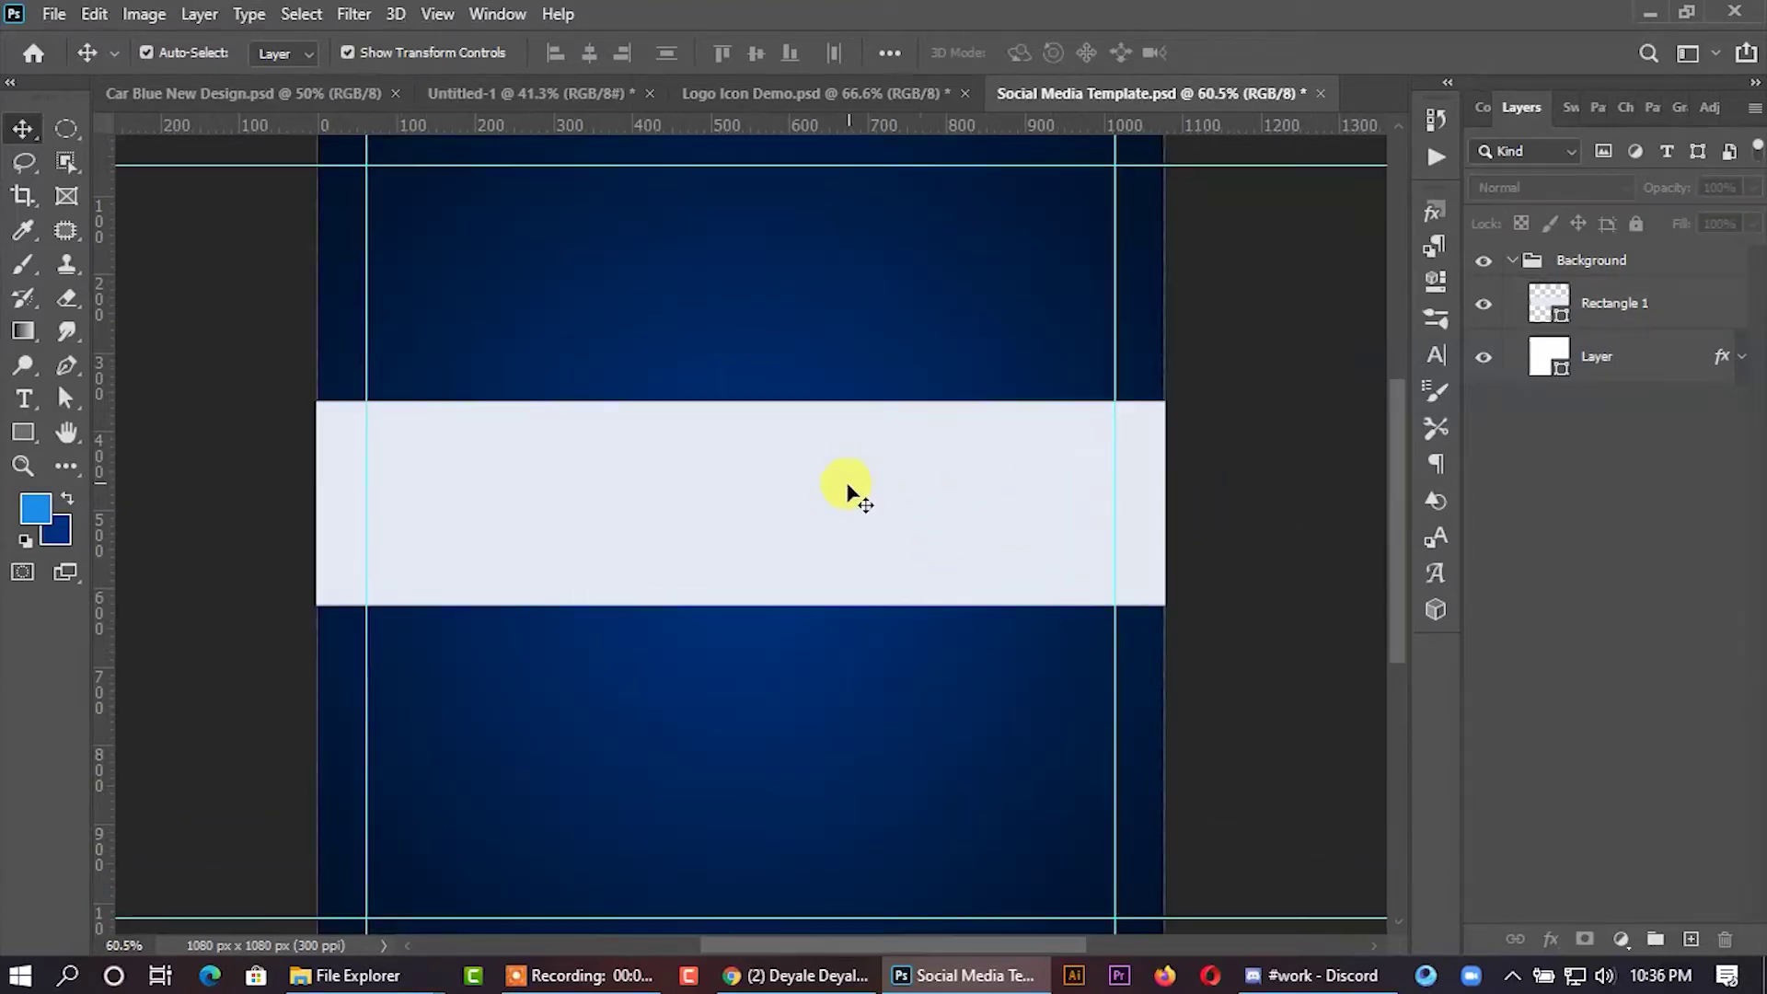
left_click_drag(848, 497, 848, 391)
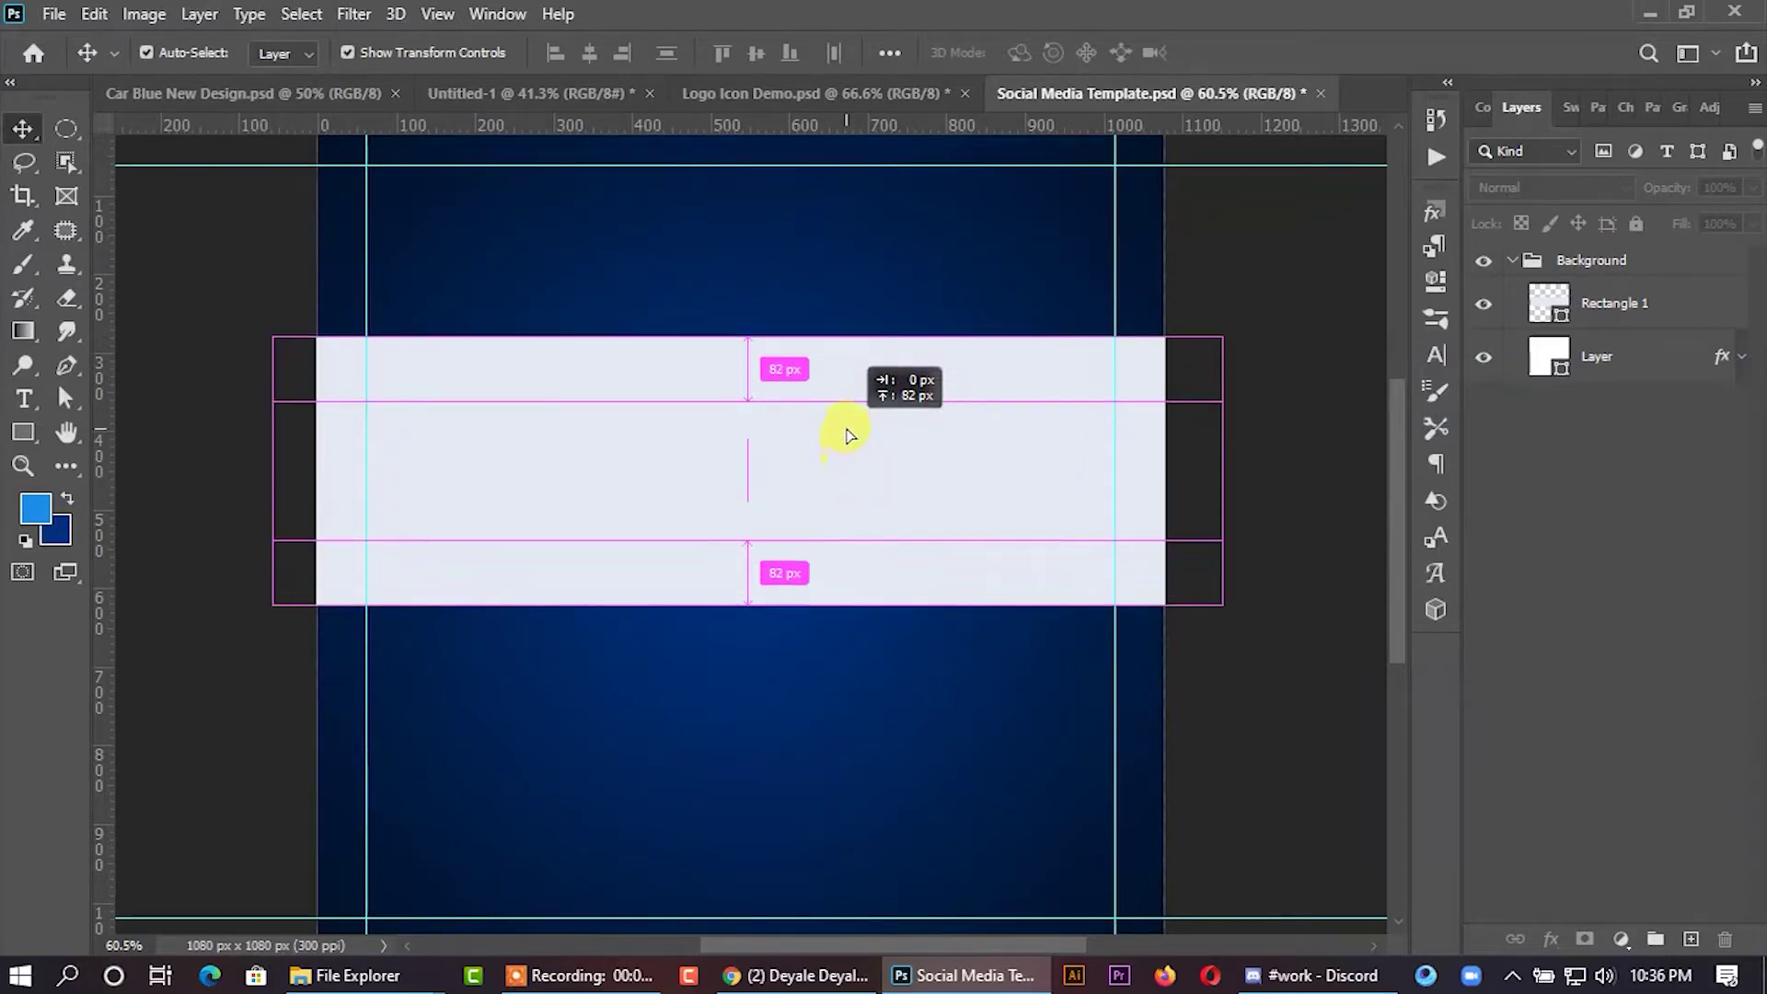
left_click_drag(848, 391, 847, 387)
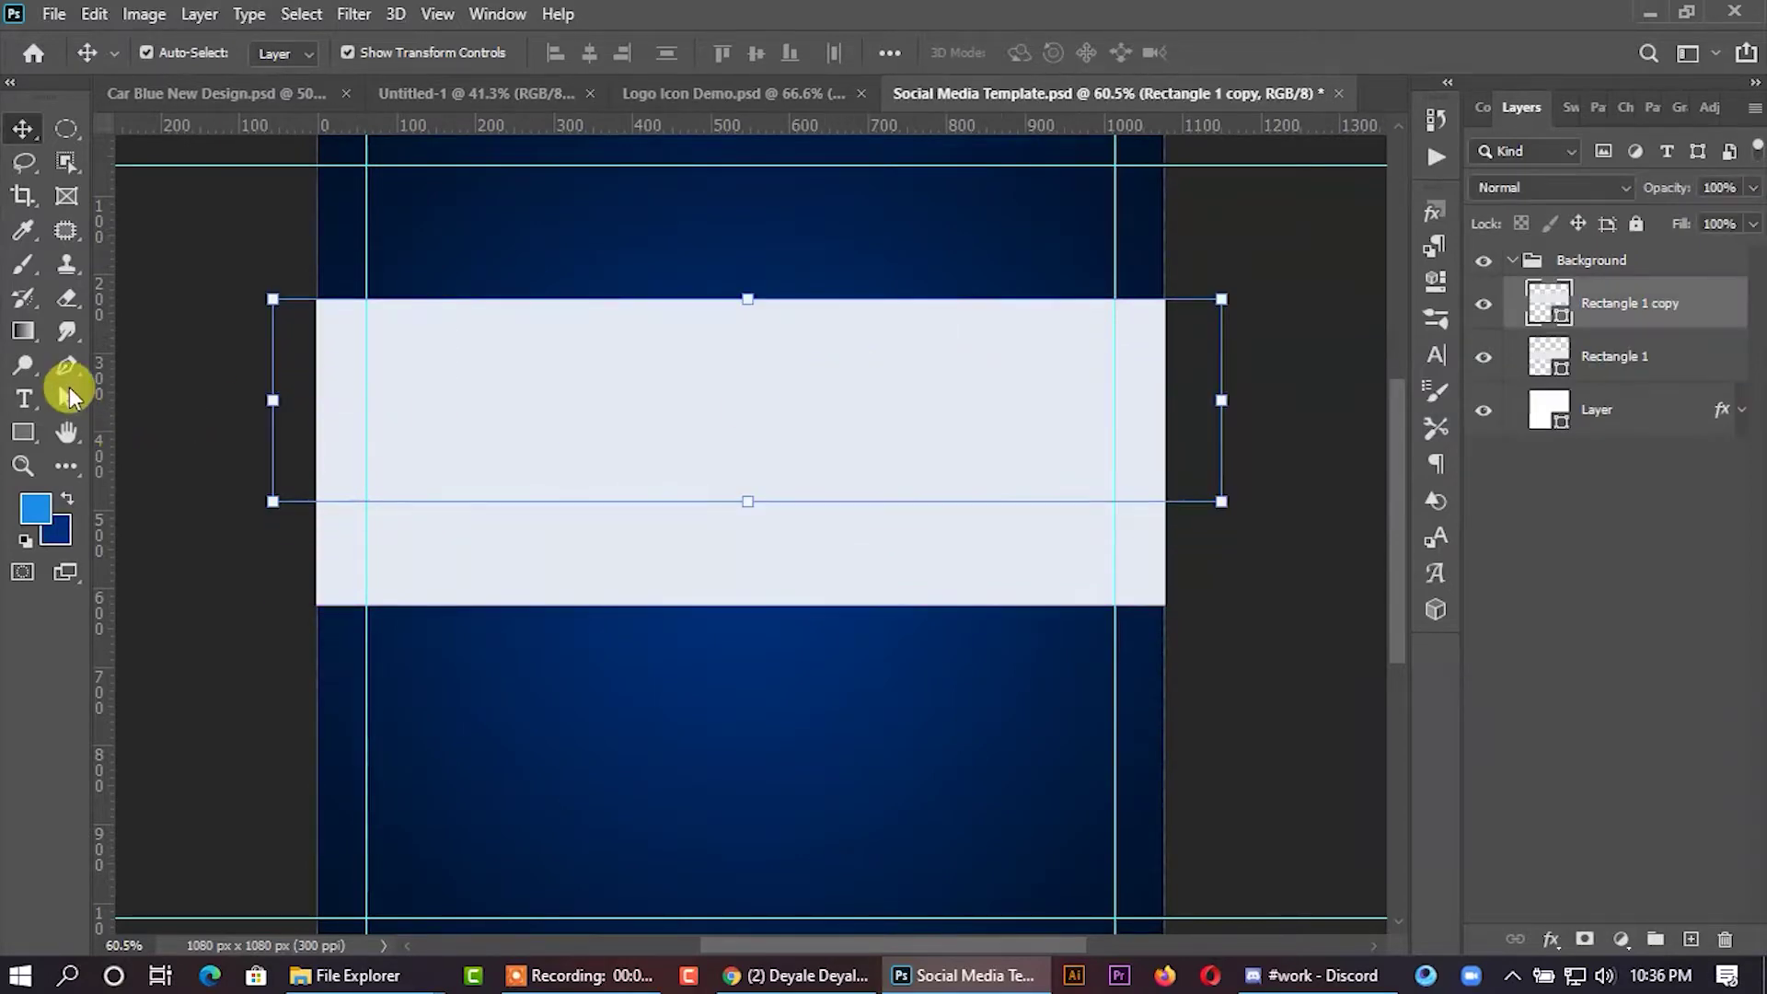
Make the copy an unfilled, solid 1 pt white outline and nudge it down.
left_click(72, 395)
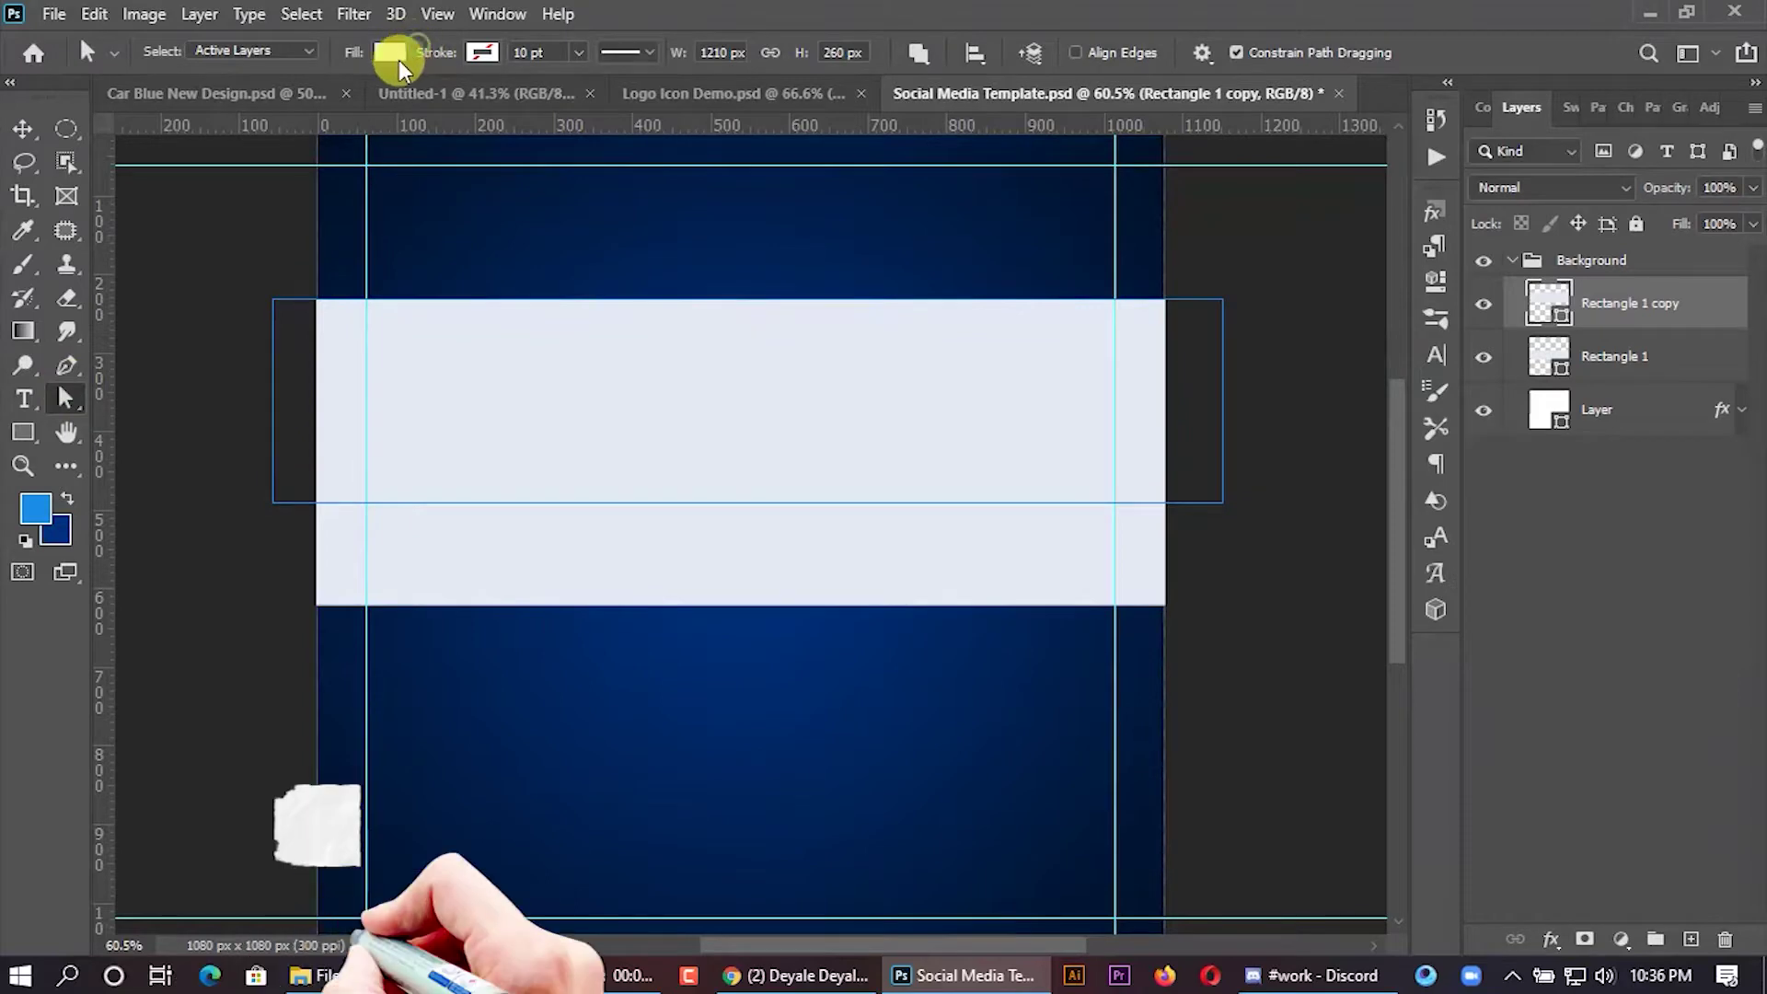
left_click(396, 55)
left_click(237, 105)
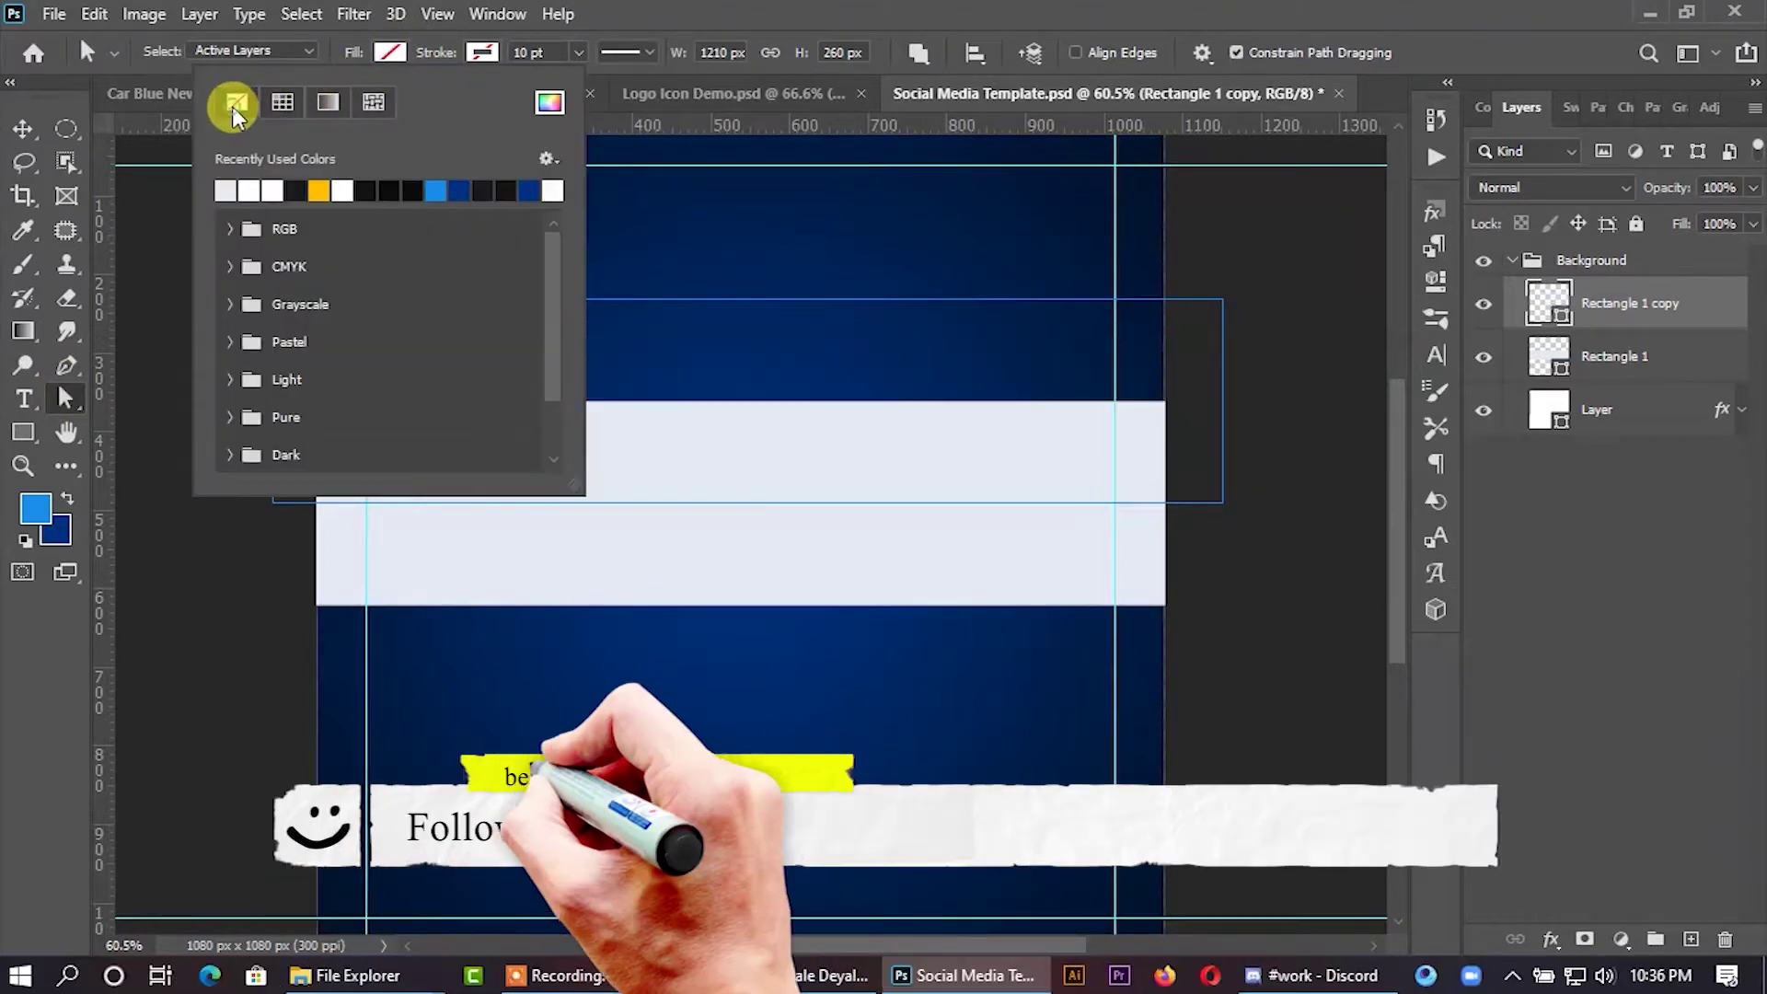
left_click(483, 55)
left_click(318, 188)
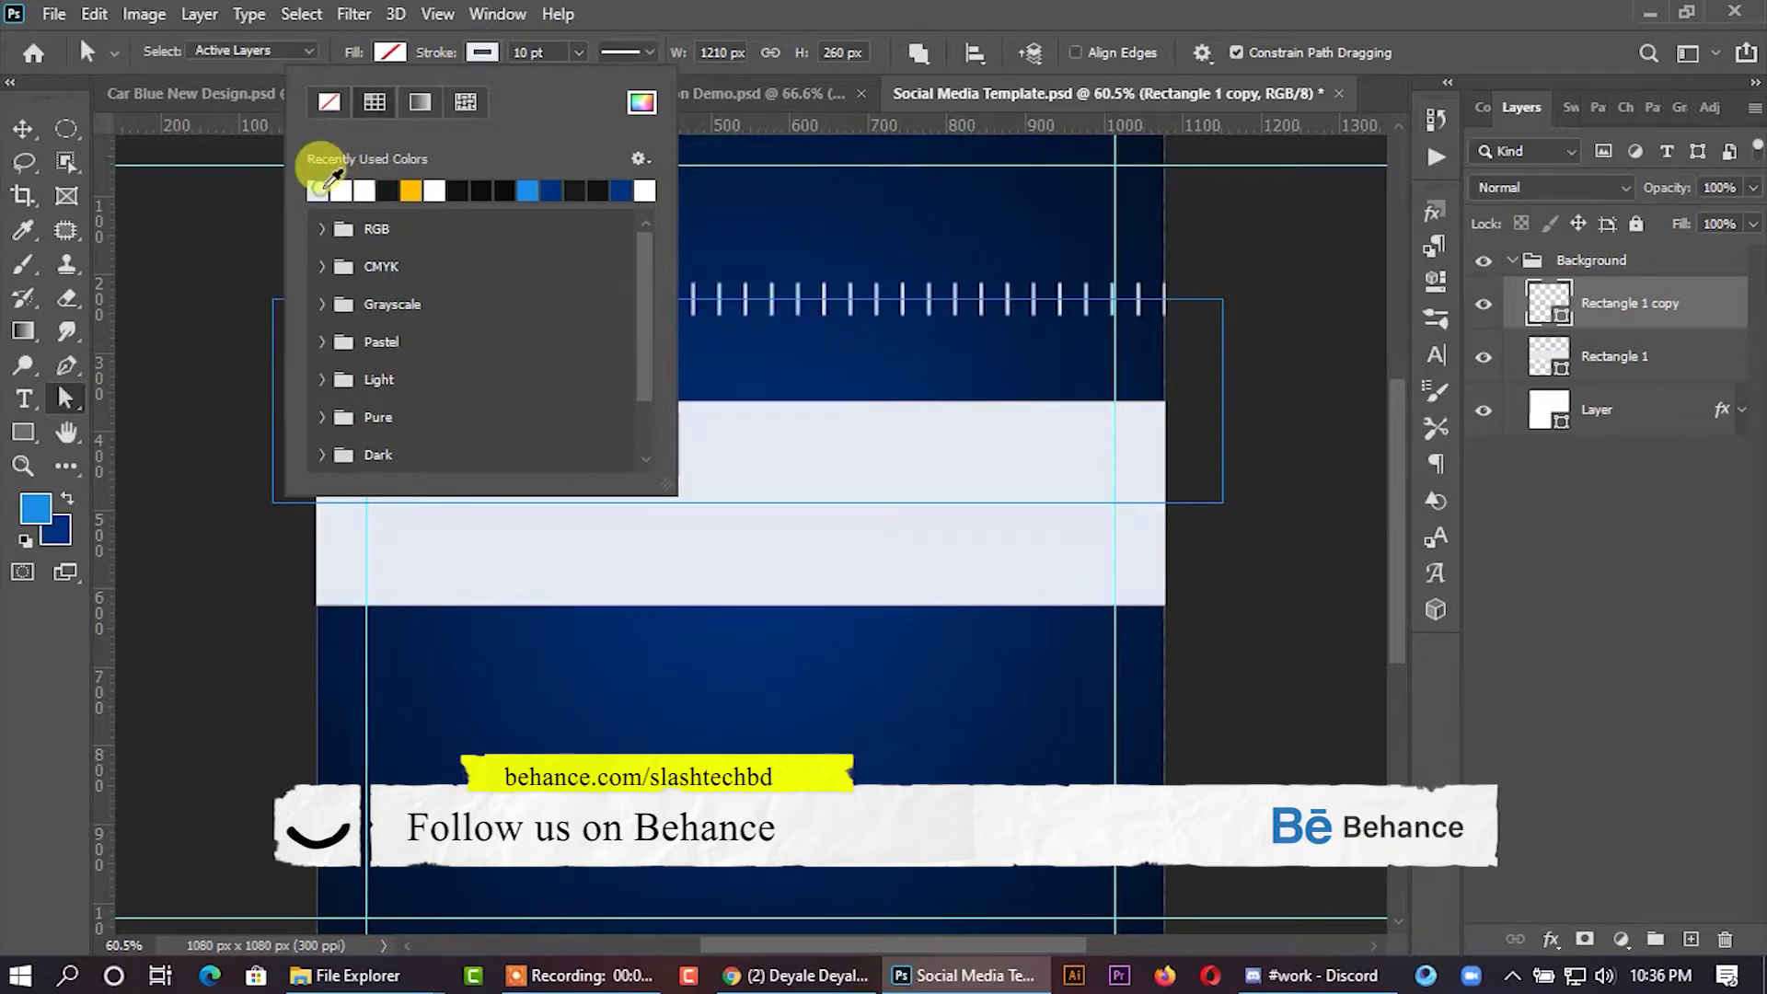
left_click(615, 52)
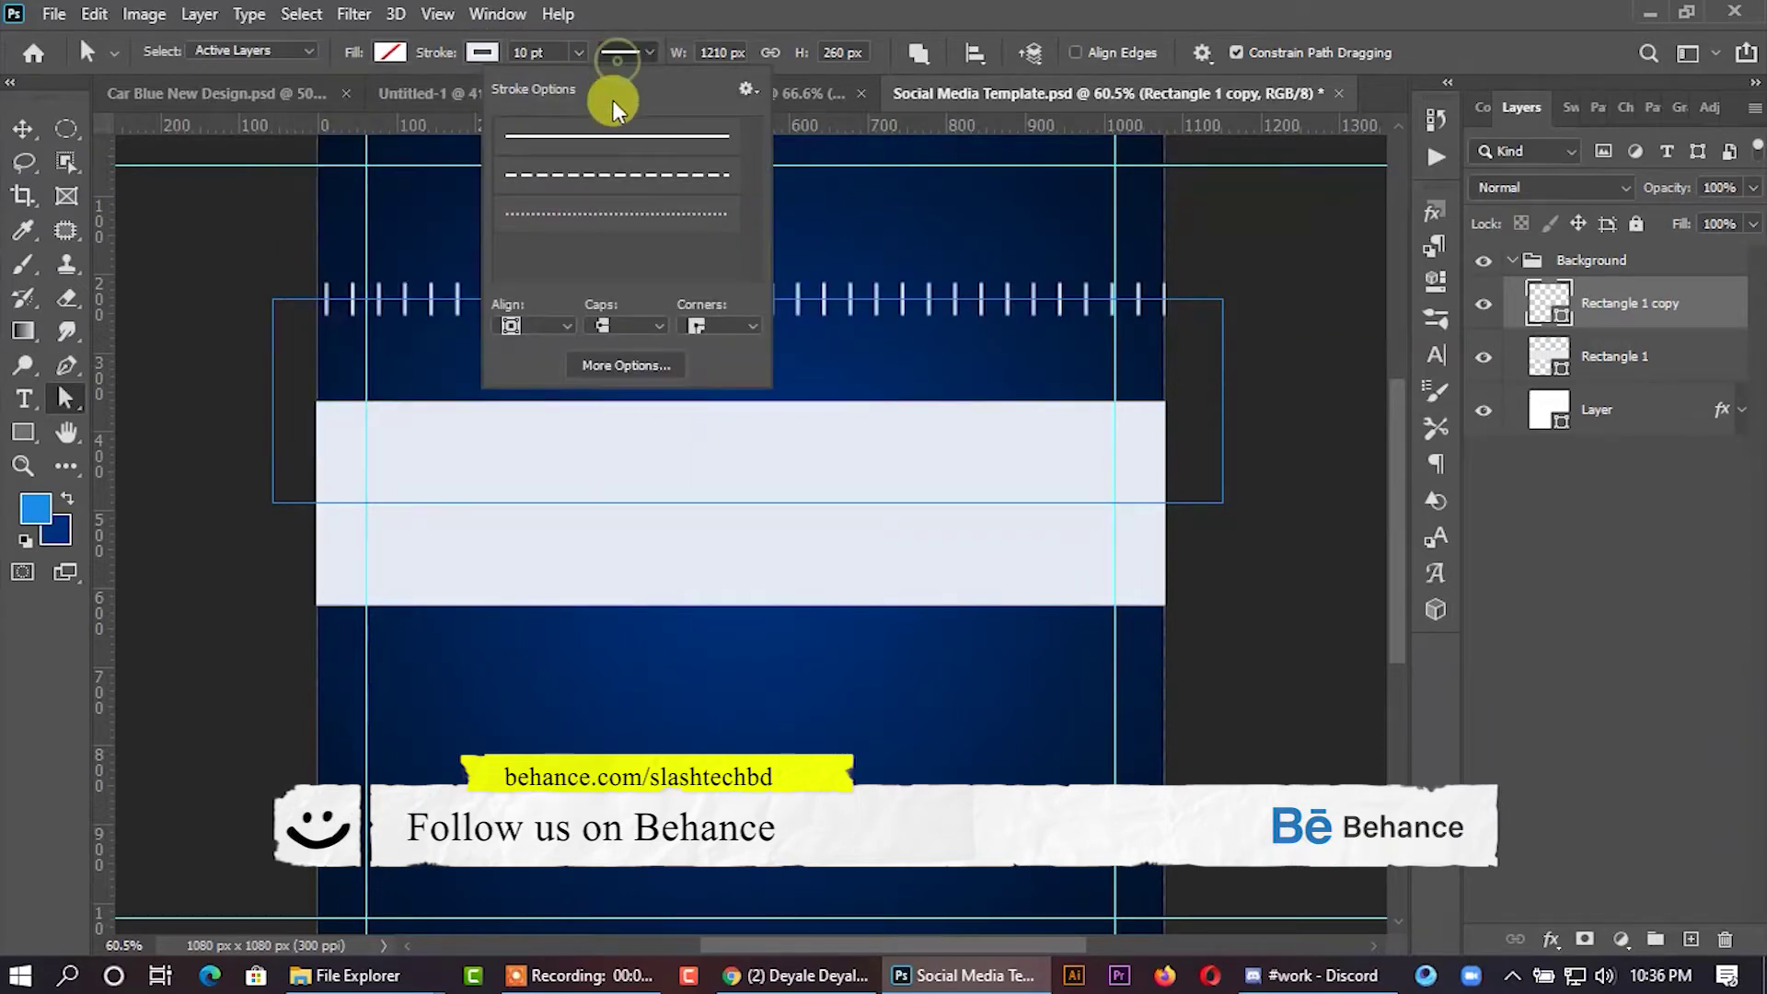
left_click(587, 134)
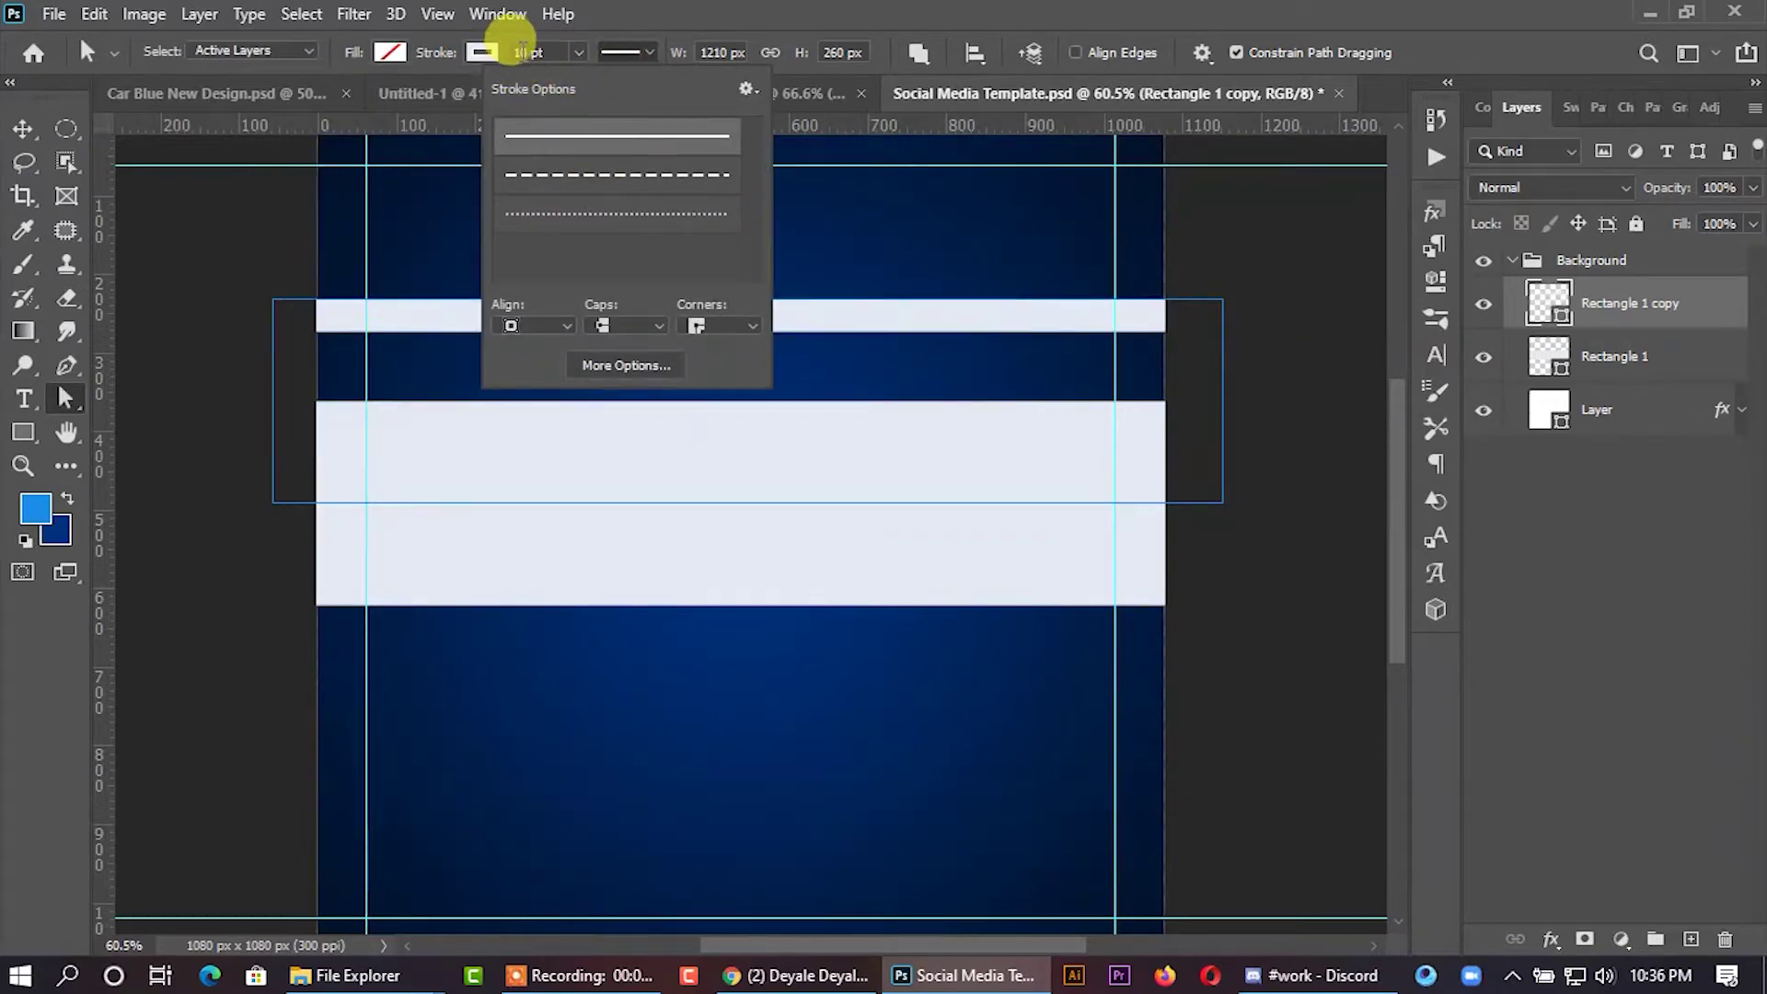
left_click(523, 51)
left_click(514, 53)
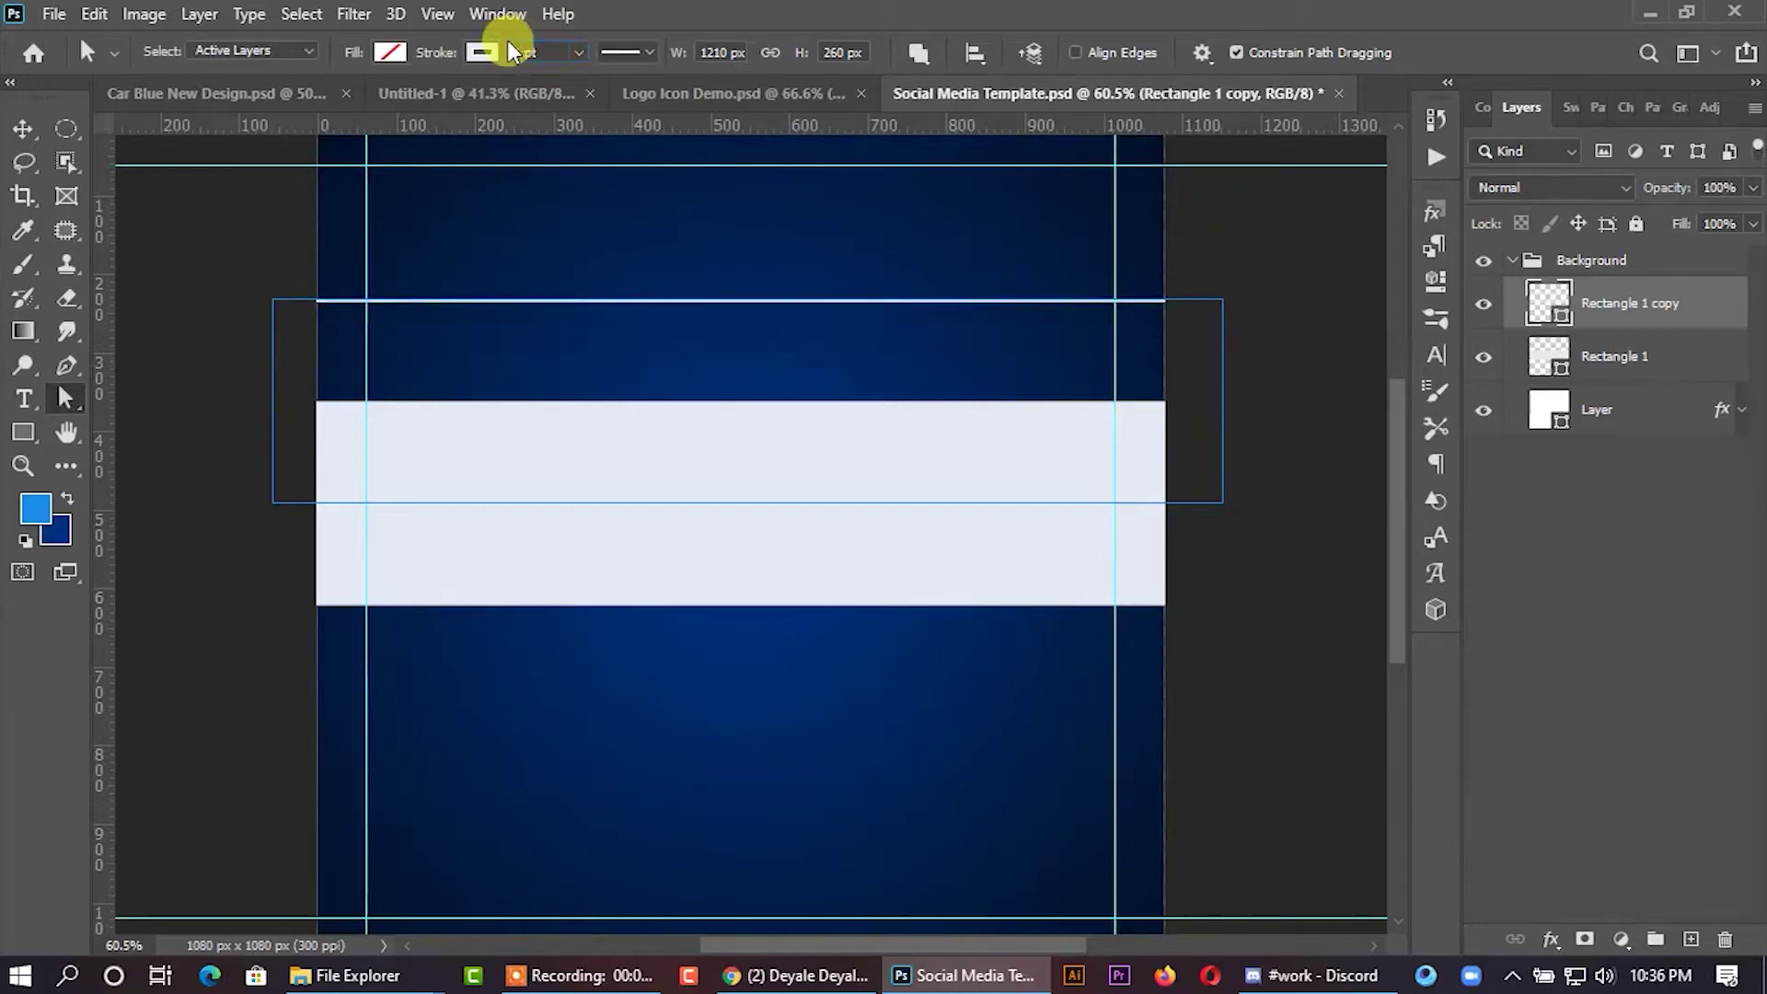
left_click(7, 125)
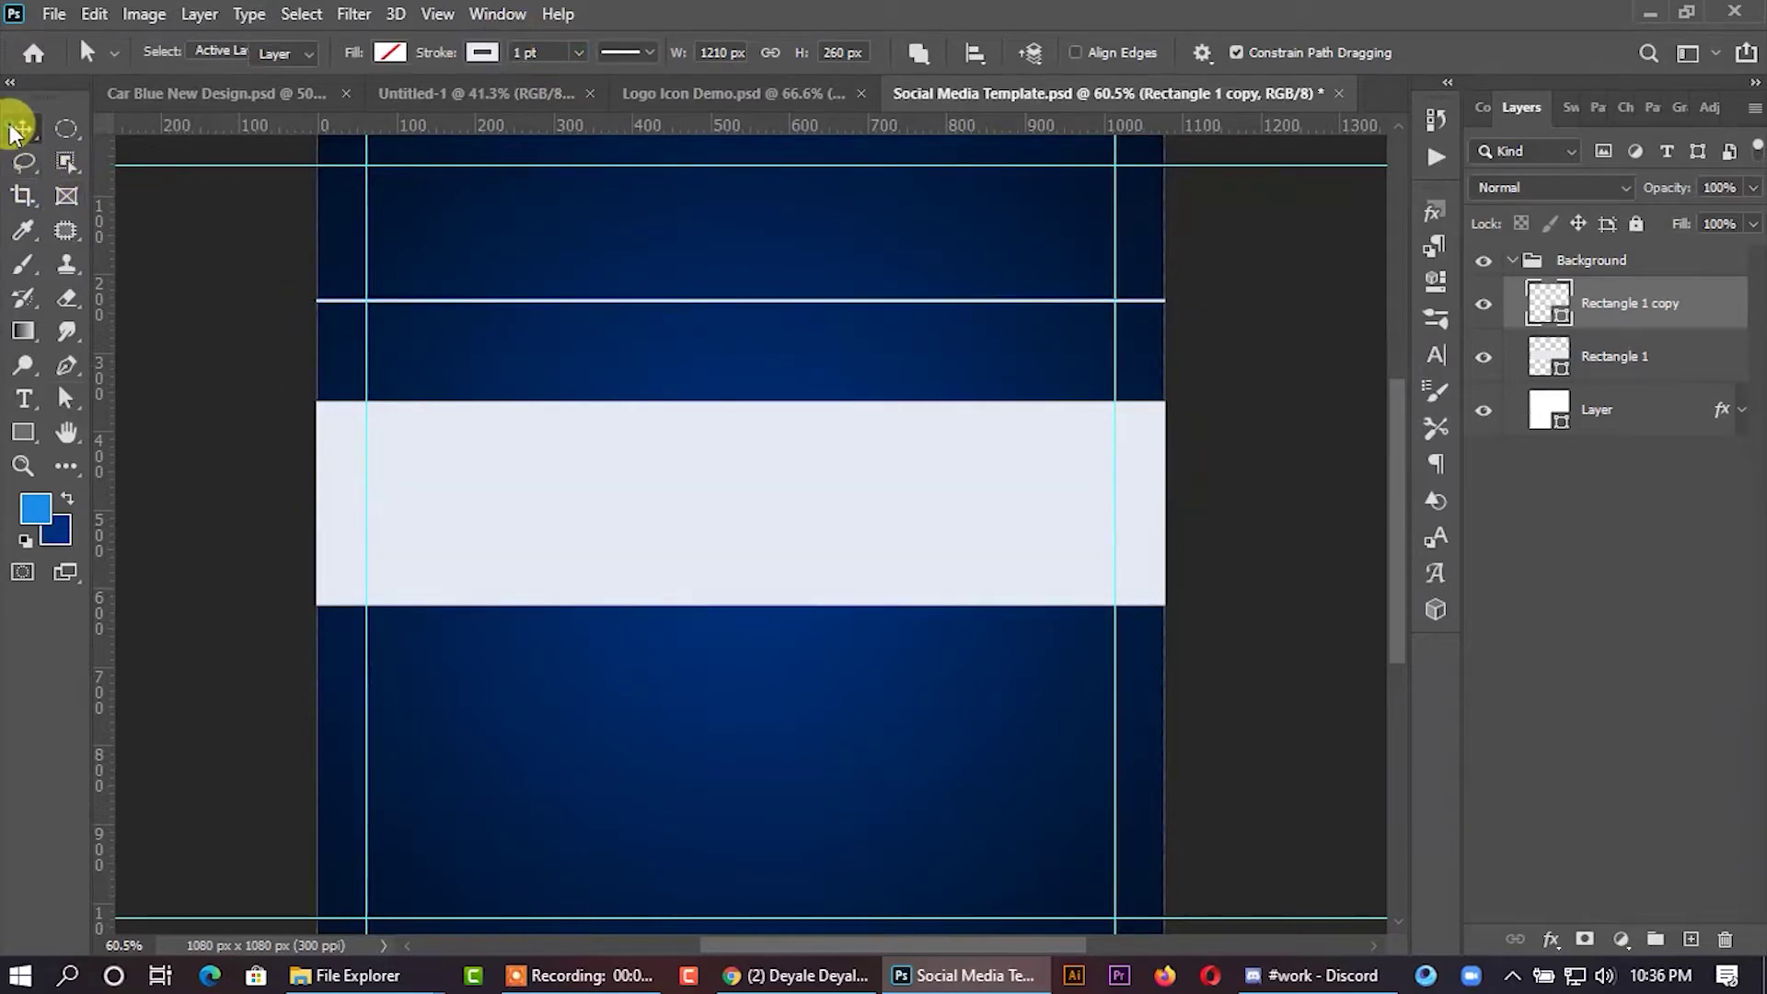
key("Down")
key("Down")
key("Down")
key("Down")
key("Down")
key("Down")
key("Down")
key("Down")
key("Down")
key("Down")
key("Down")
key("Down")
key("Down")
key("Down")
key("Down")
key("Down")
key("Down")
key("Down")
key("Down")
key("Down")
key("Down")
key("Down")
key("Down")
key("Down")
key("Down")
key("Down")
key("Down")
key("Down")
key("Down")
key("Down")
key("Down")
key("Down")
key("Down")
key("Down")
key("Down")
key("Down")
key("Down")
key("Down")
key("Down")
key("Down")
key("Down")
key("Down")
key("Down")
key("Down")
key("Down")
key("Down")
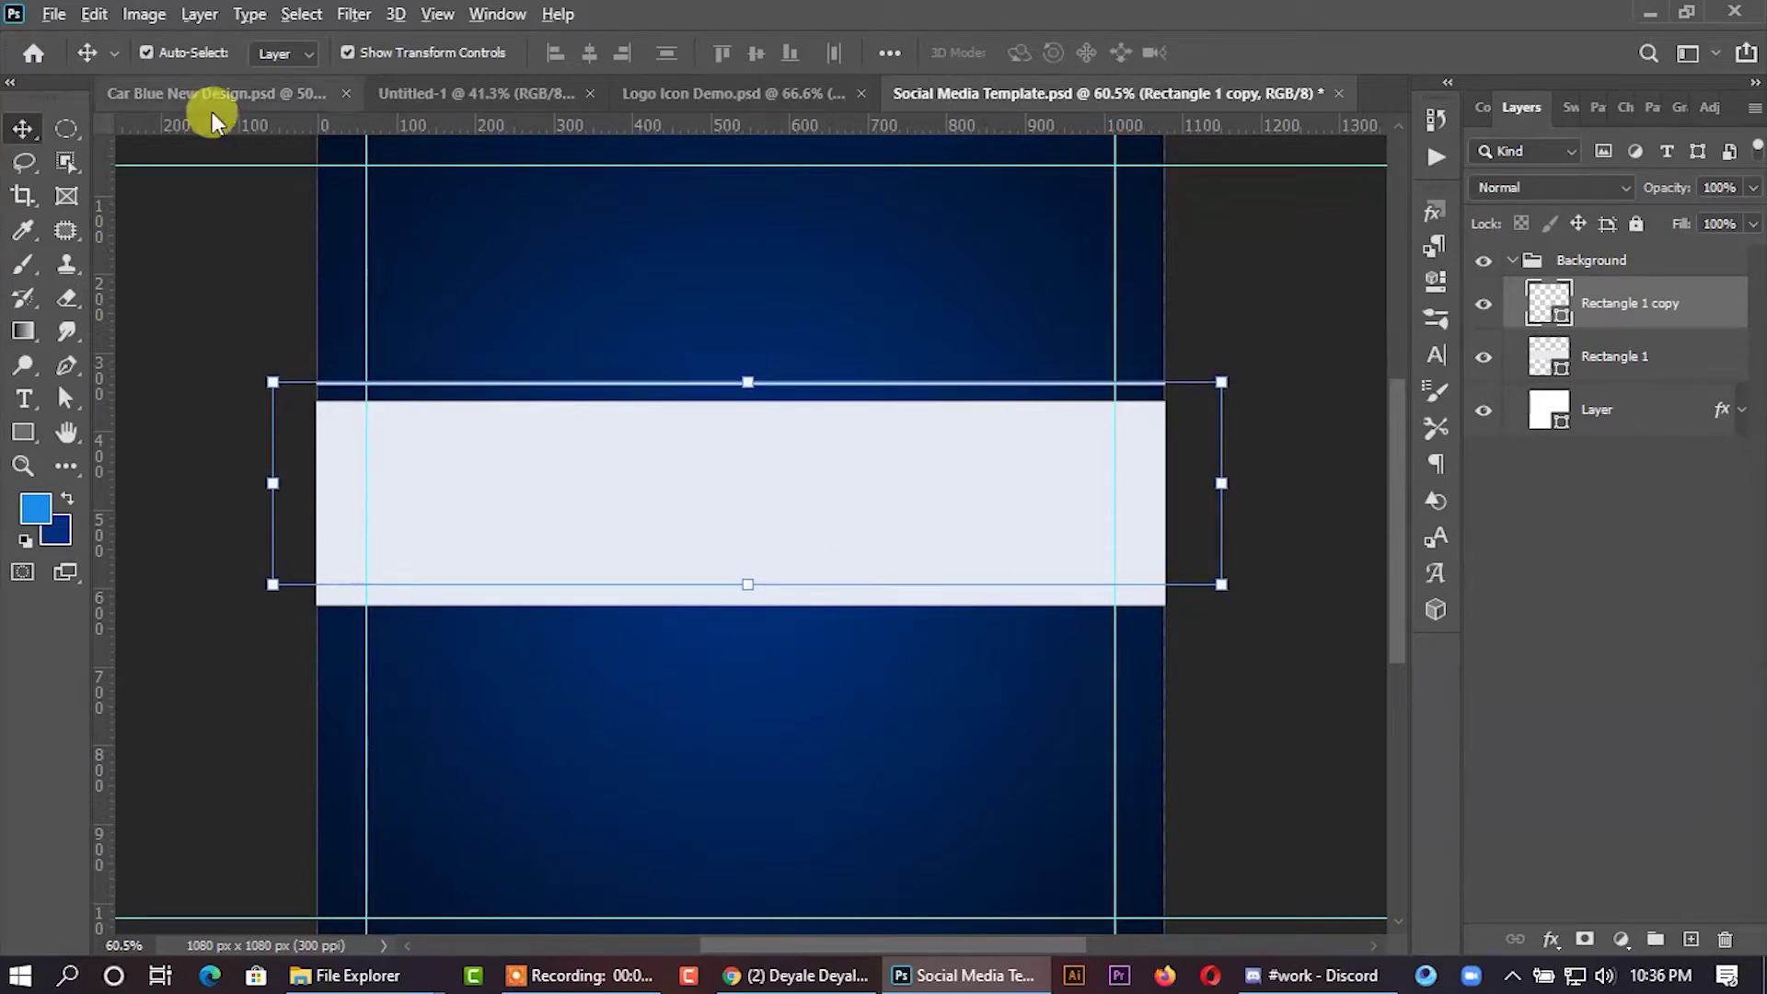
Nudge the thin white line down a few pixels, closer to the light band.
scroll(540, 264, "up", 3)
scroll(335, 328, "up", 2)
left_click(79, 401)
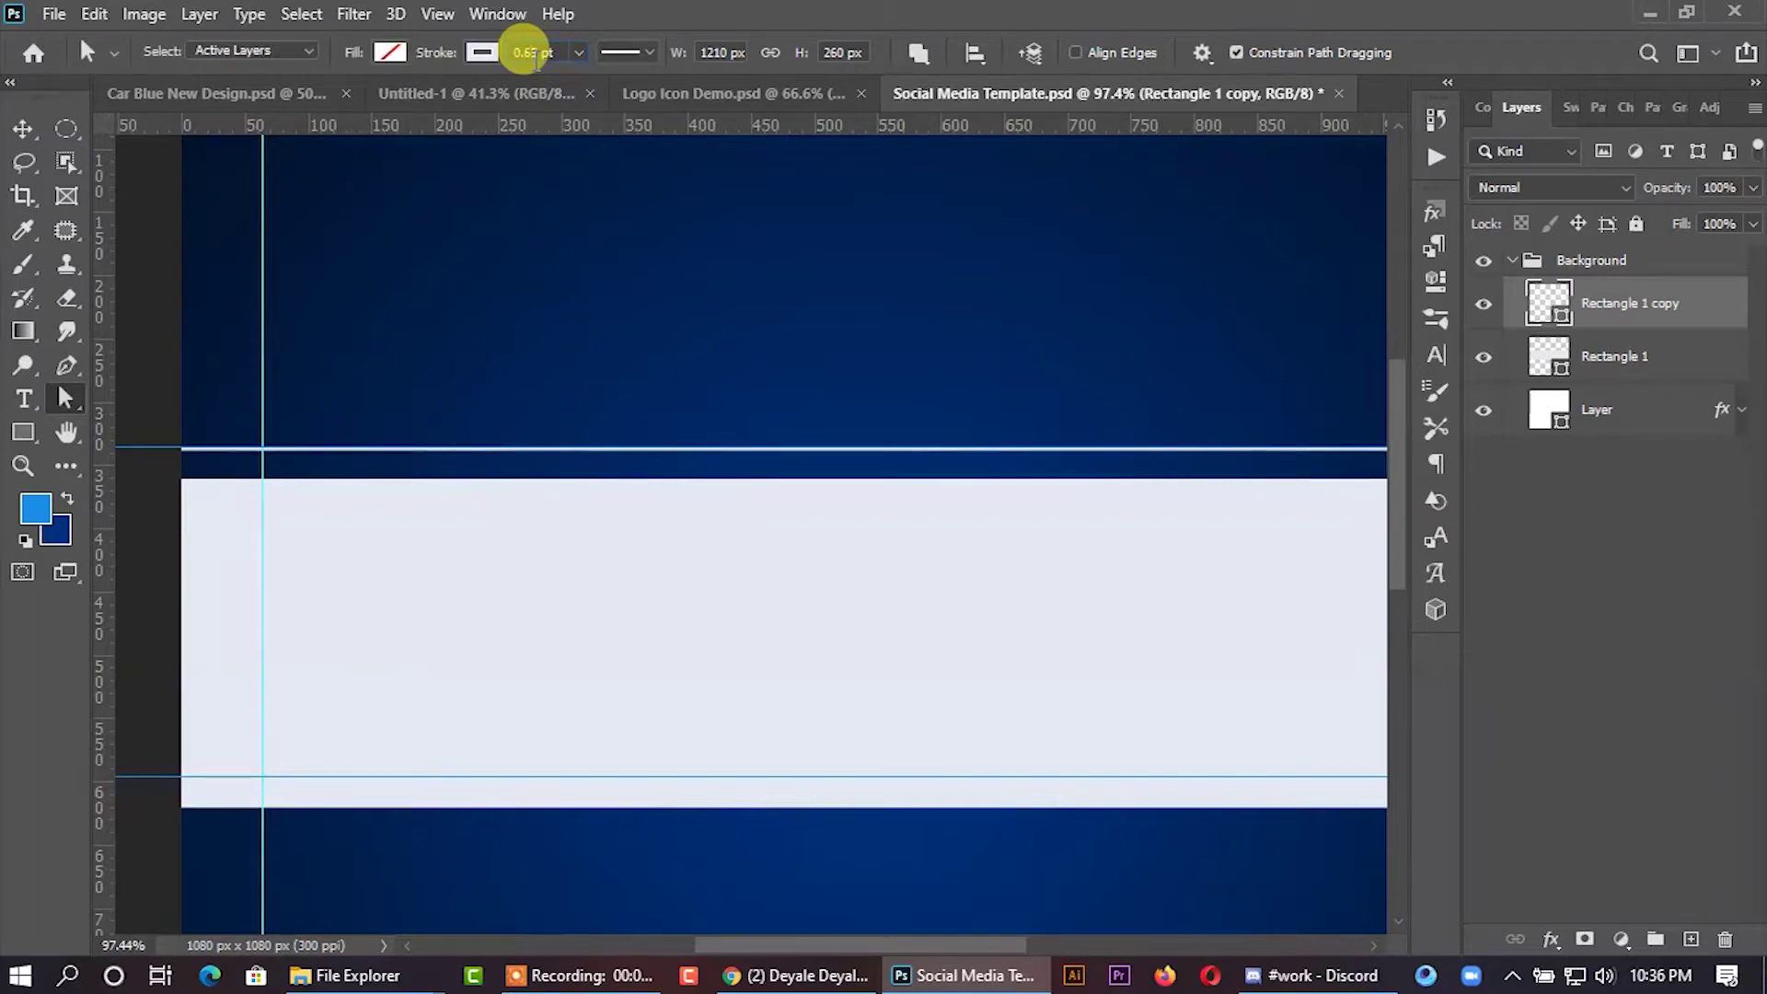
left_click(23, 130)
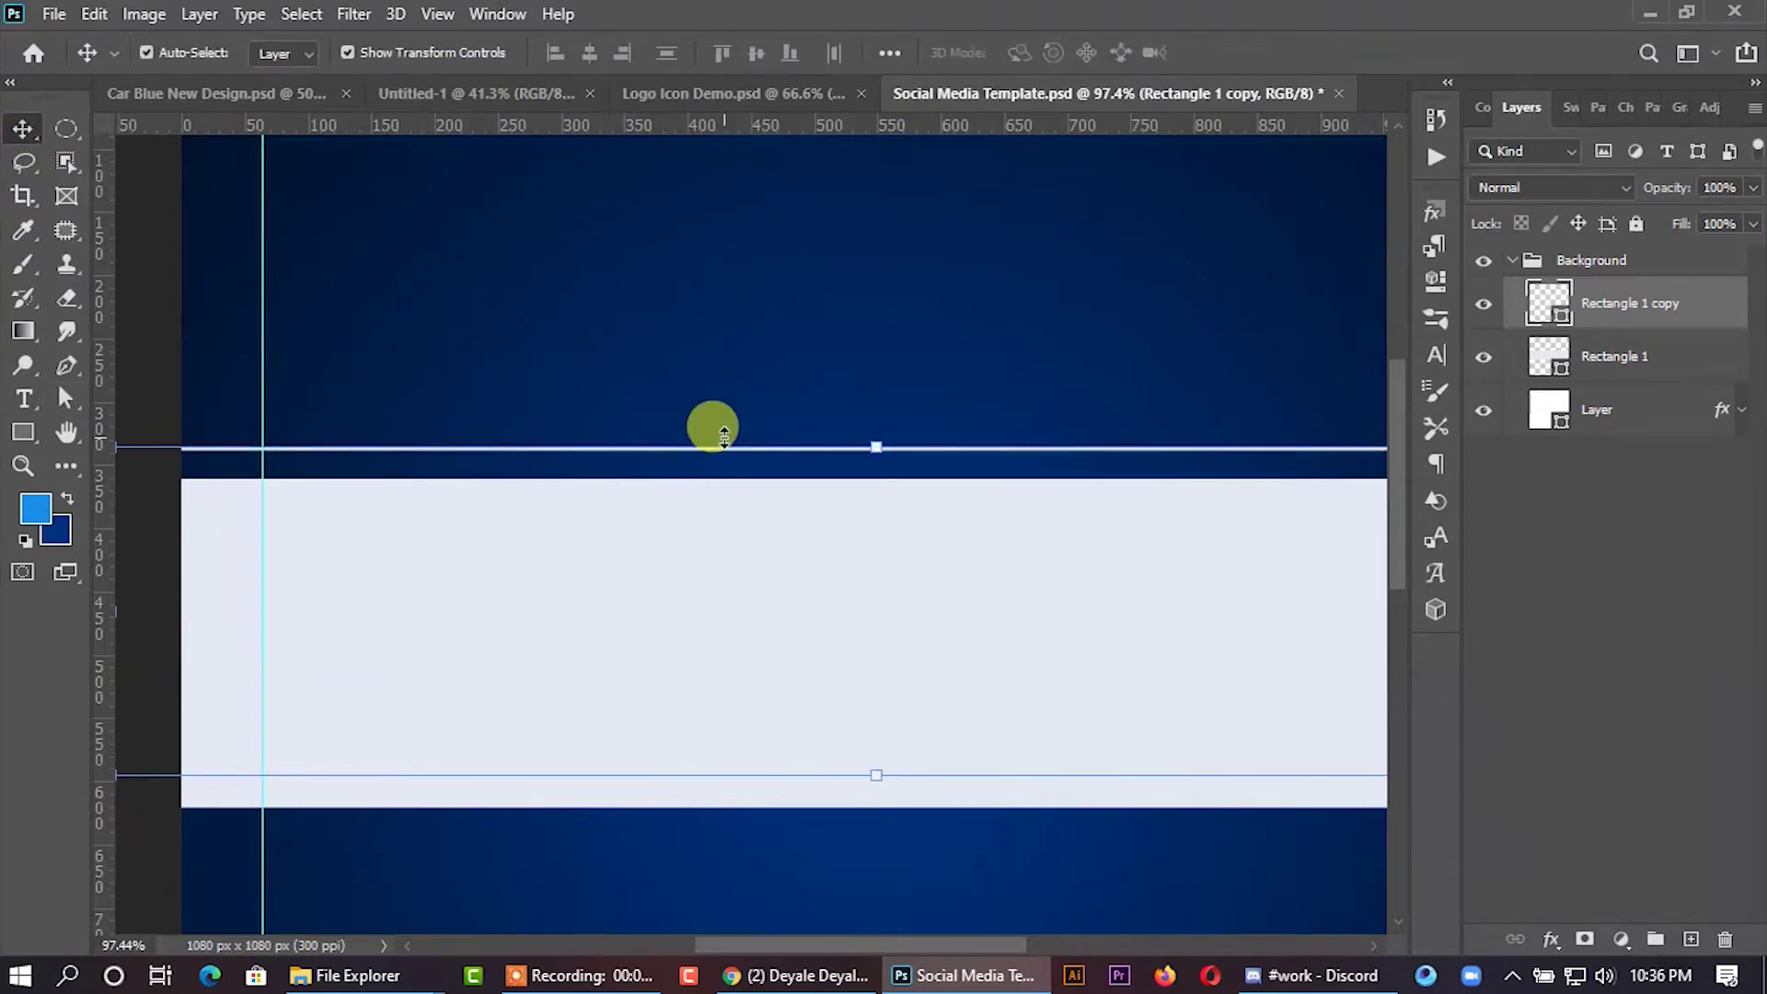
scroll(635, 427, "up", 2)
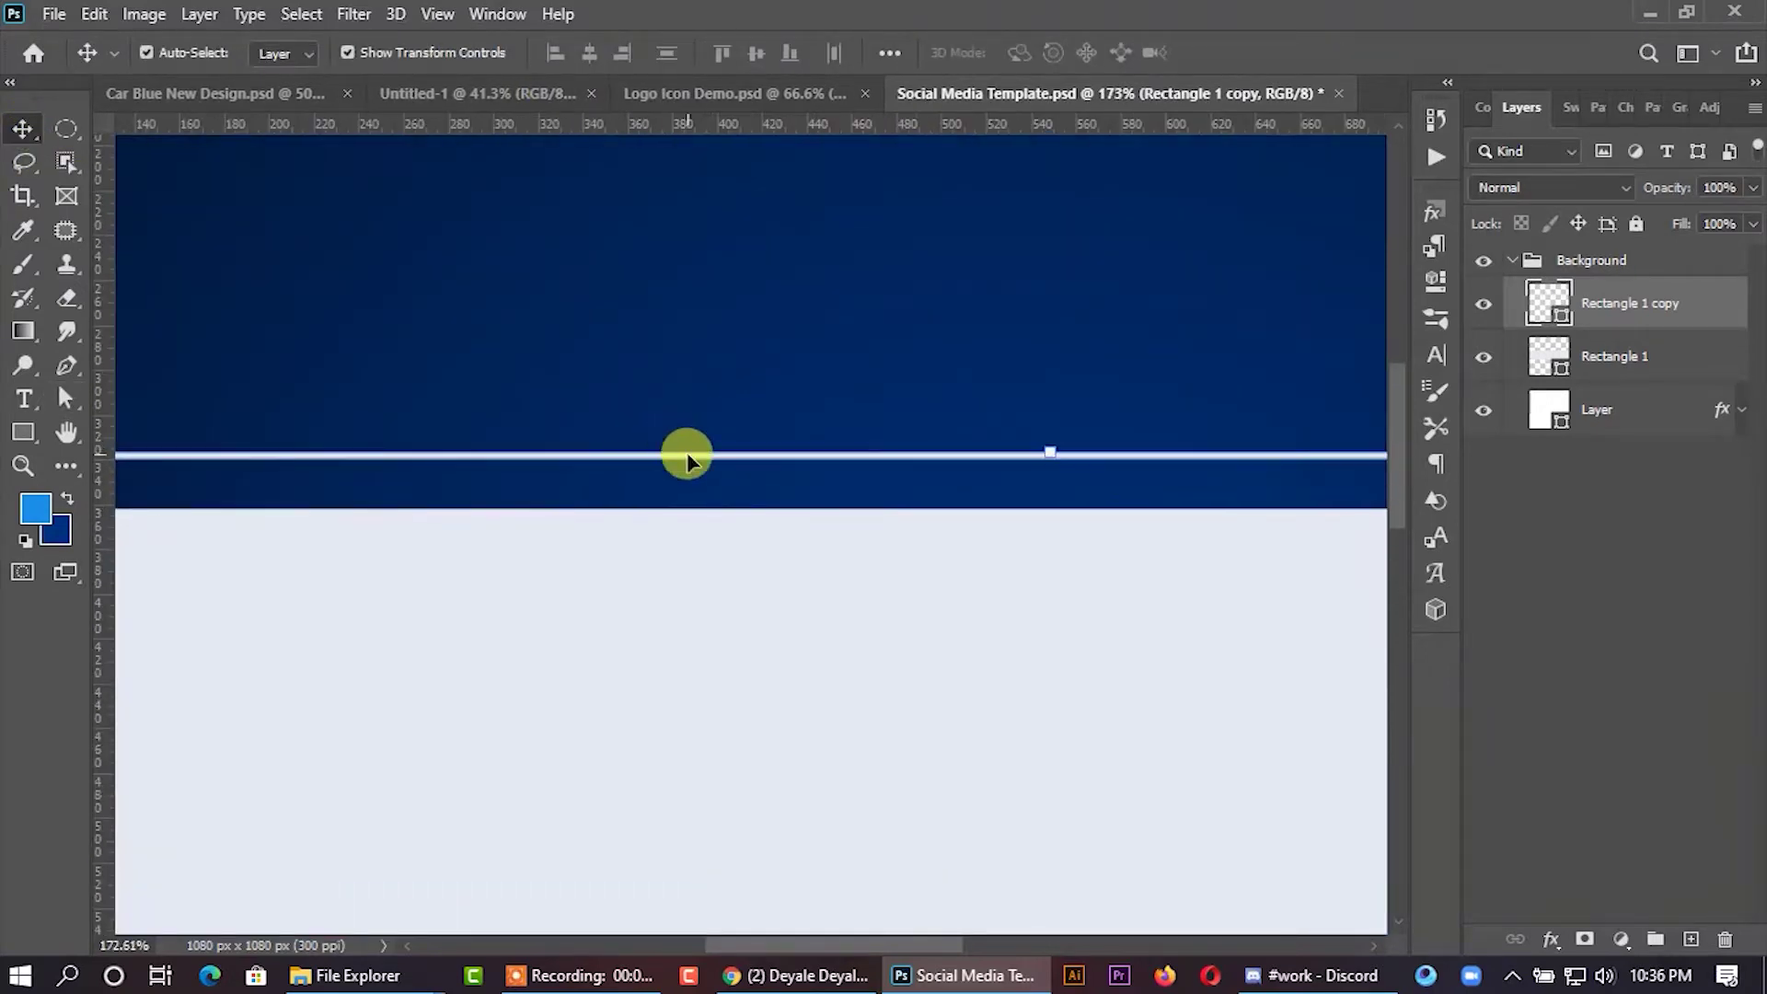
key("Down")
key("Down")
key("Down")
key("Down")
key("Down")
key("Down")
key("Down")
key("Down")
key("Down")
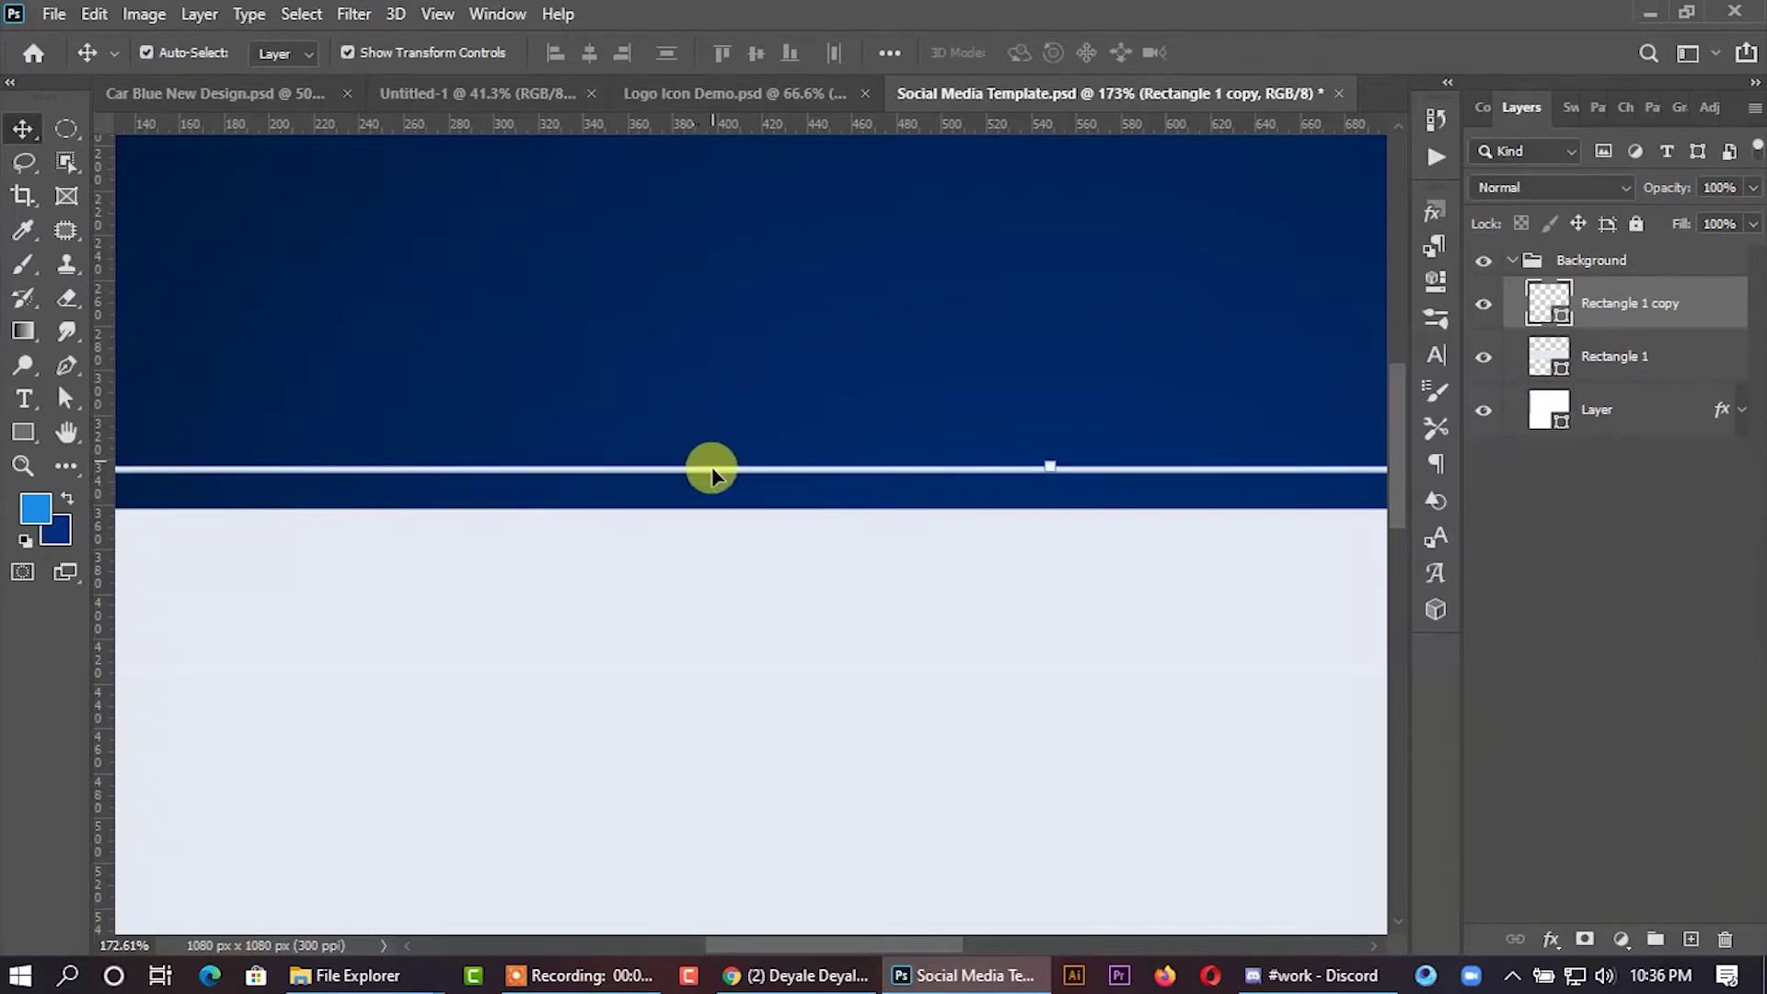
left_click_drag(716, 474, 716, 425)
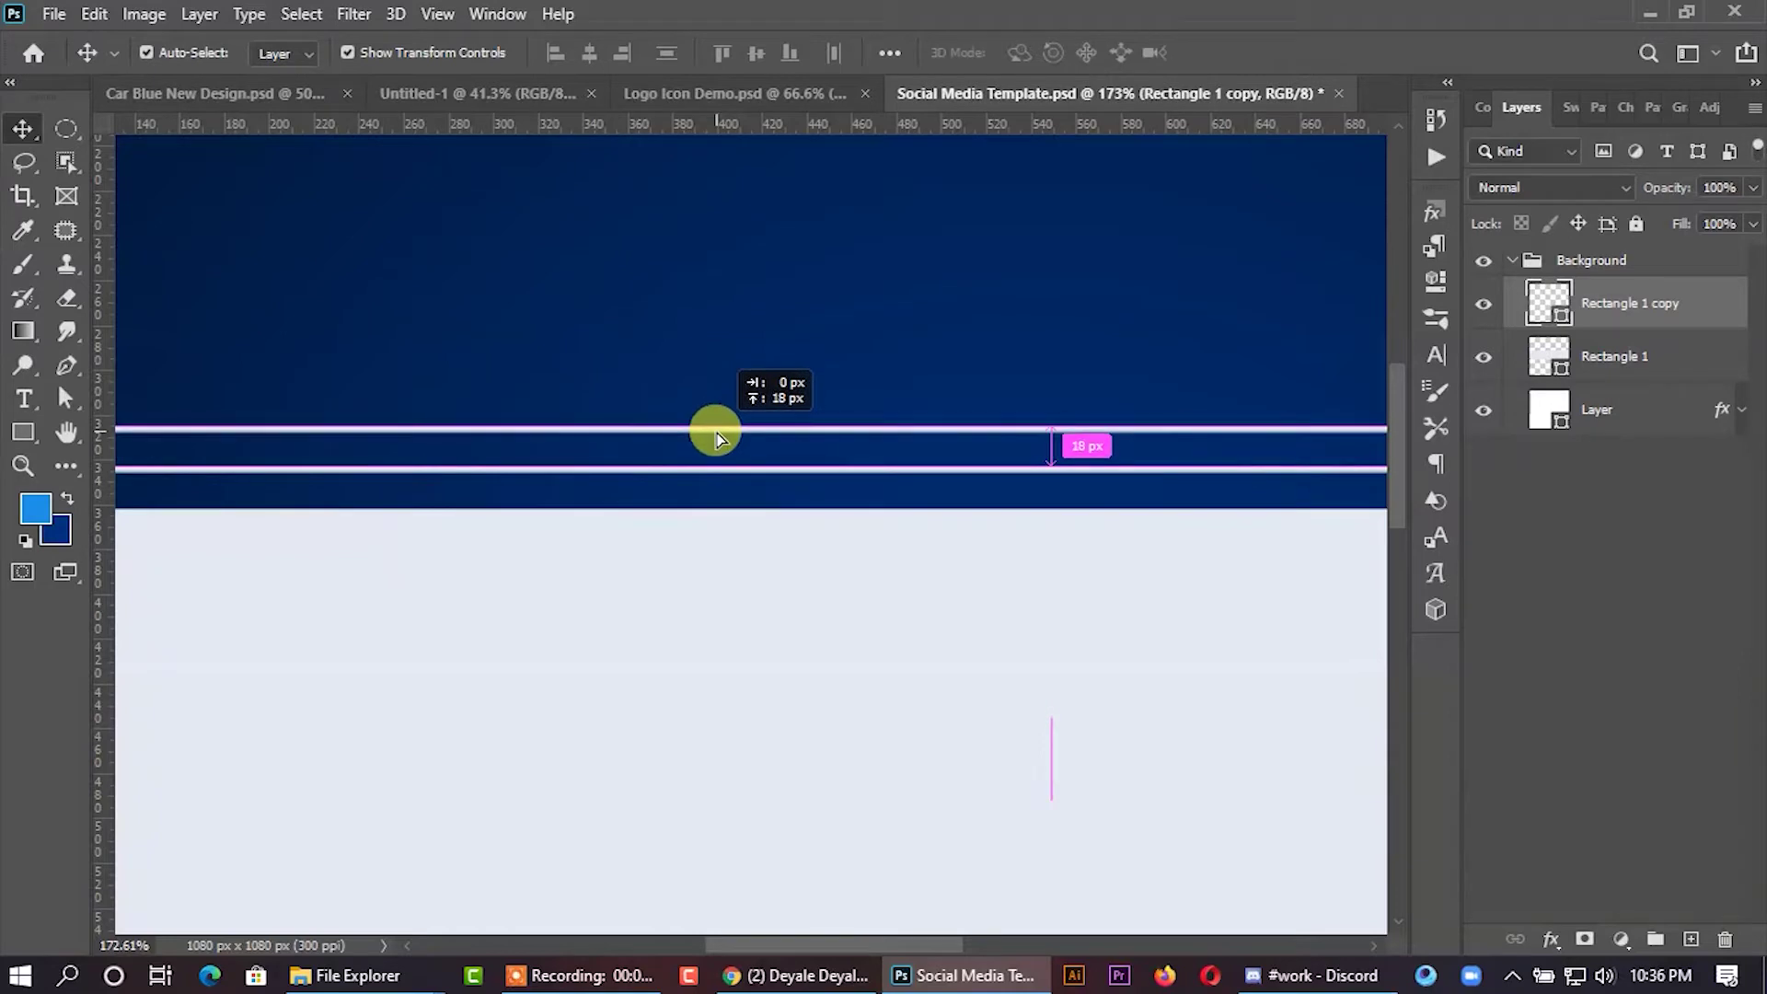
Place trial copies of the line, then delete the misplaced duplicates.
left_click_drag(716, 423, 716, 433)
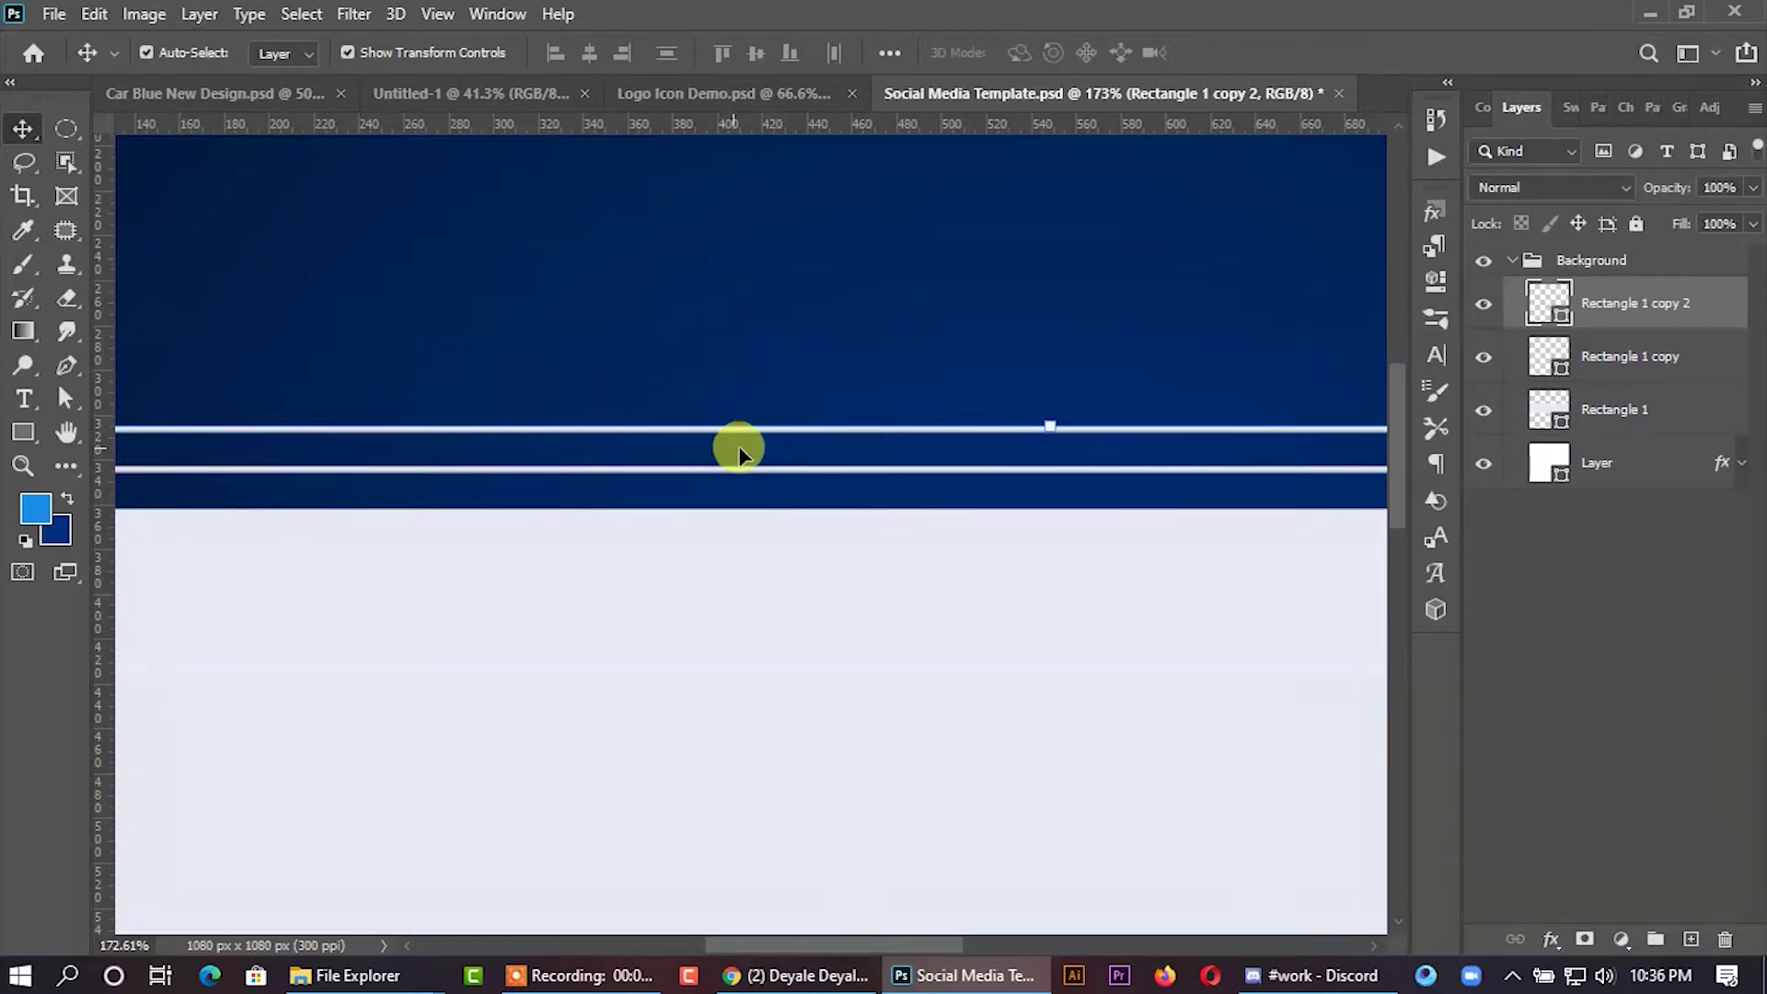
left_click_drag(799, 442, 796, 348)
scroll(730, 343, "down", 3)
scroll(729, 343, "down", 2)
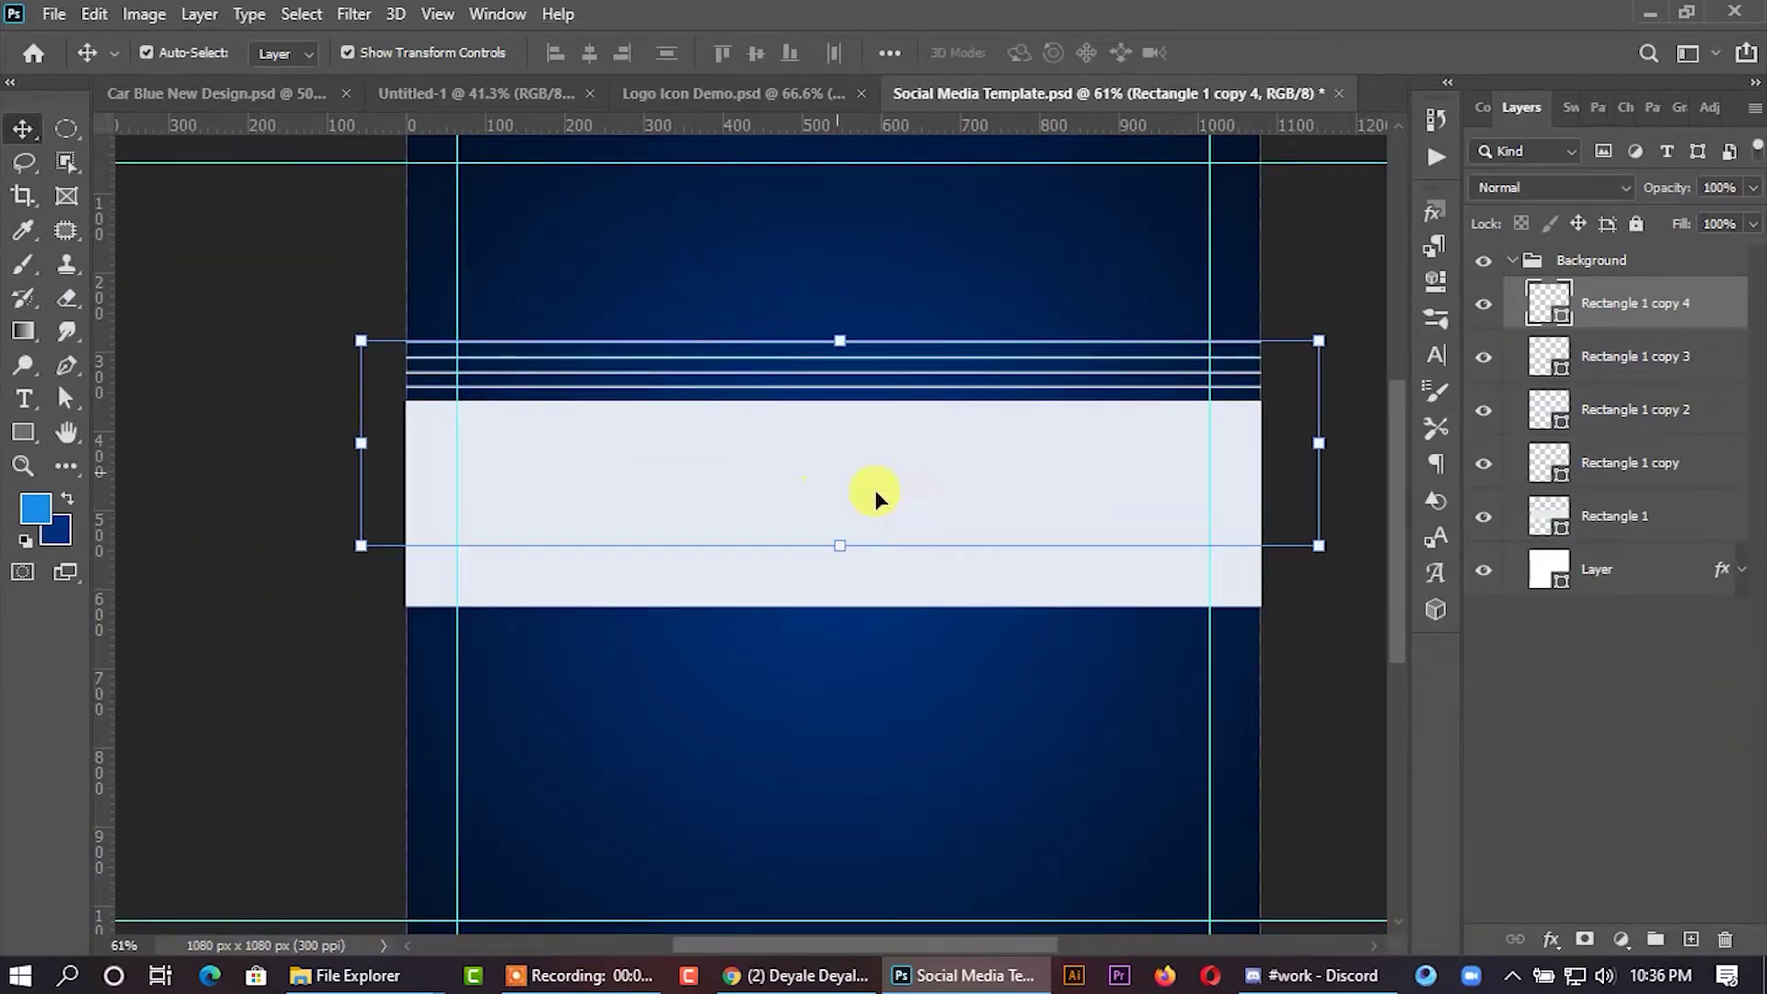
left_click(1275, 645)
scroll(675, 541, "down", 2)
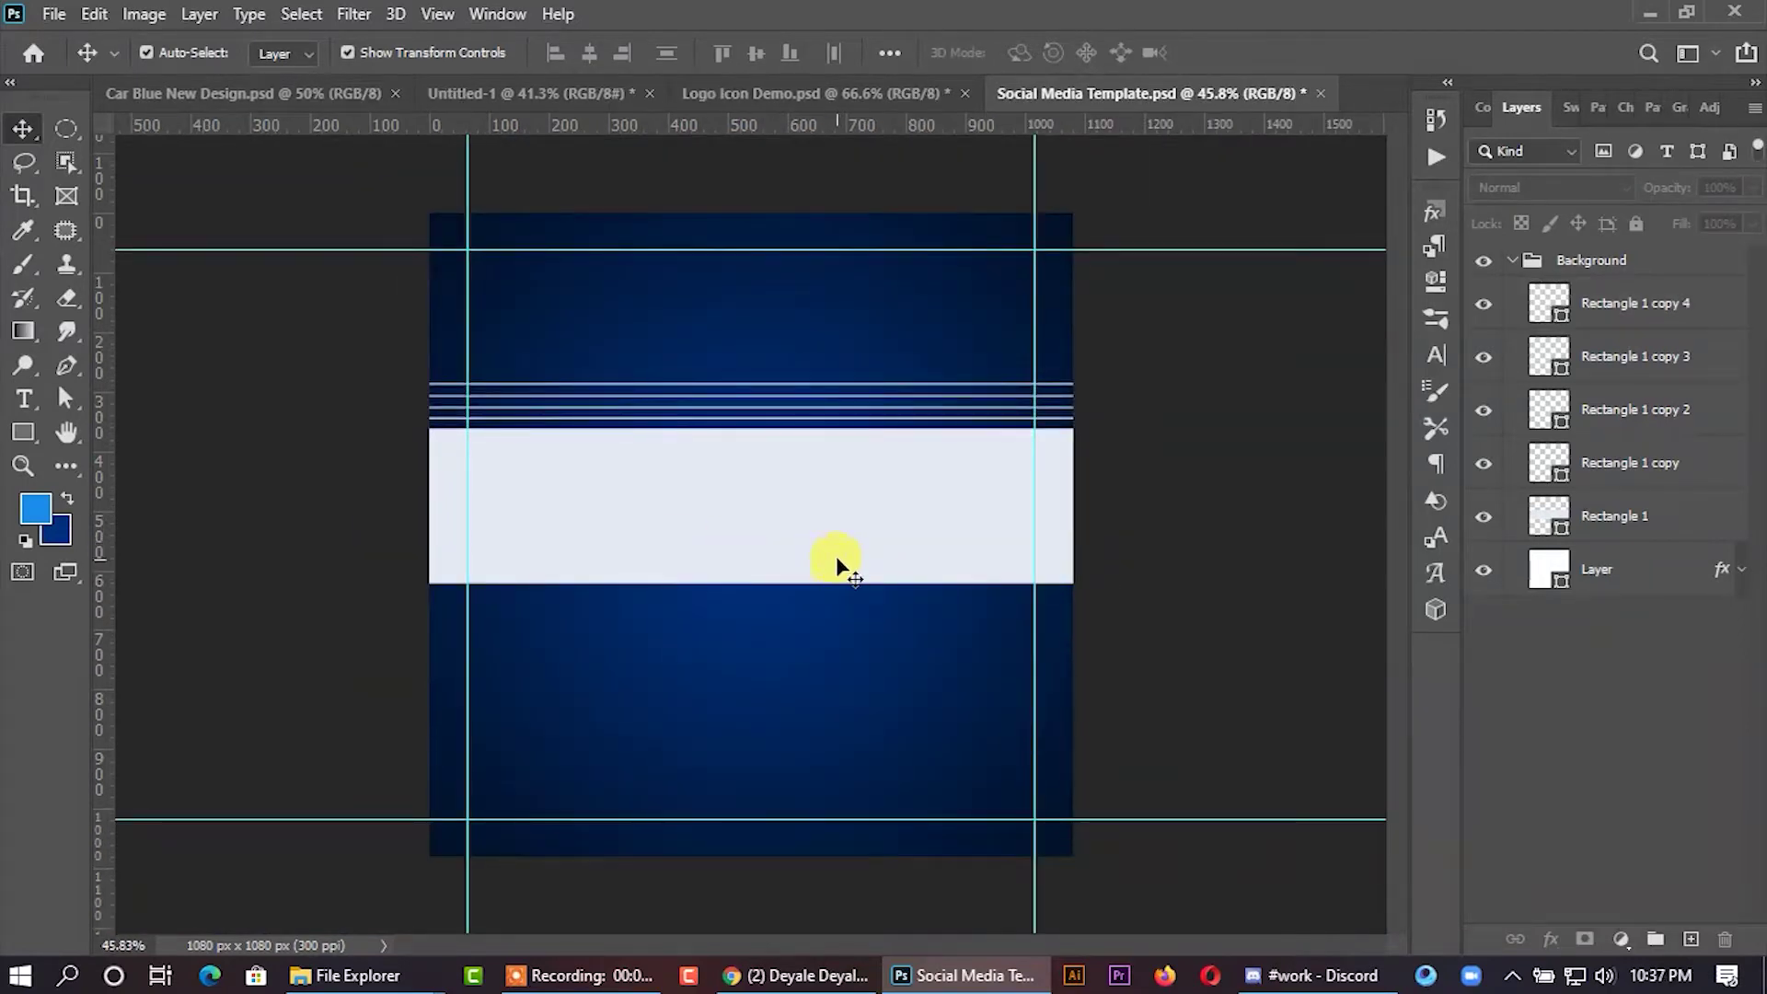
scroll(827, 435, "up", 2)
scroll(860, 383, "up", 2)
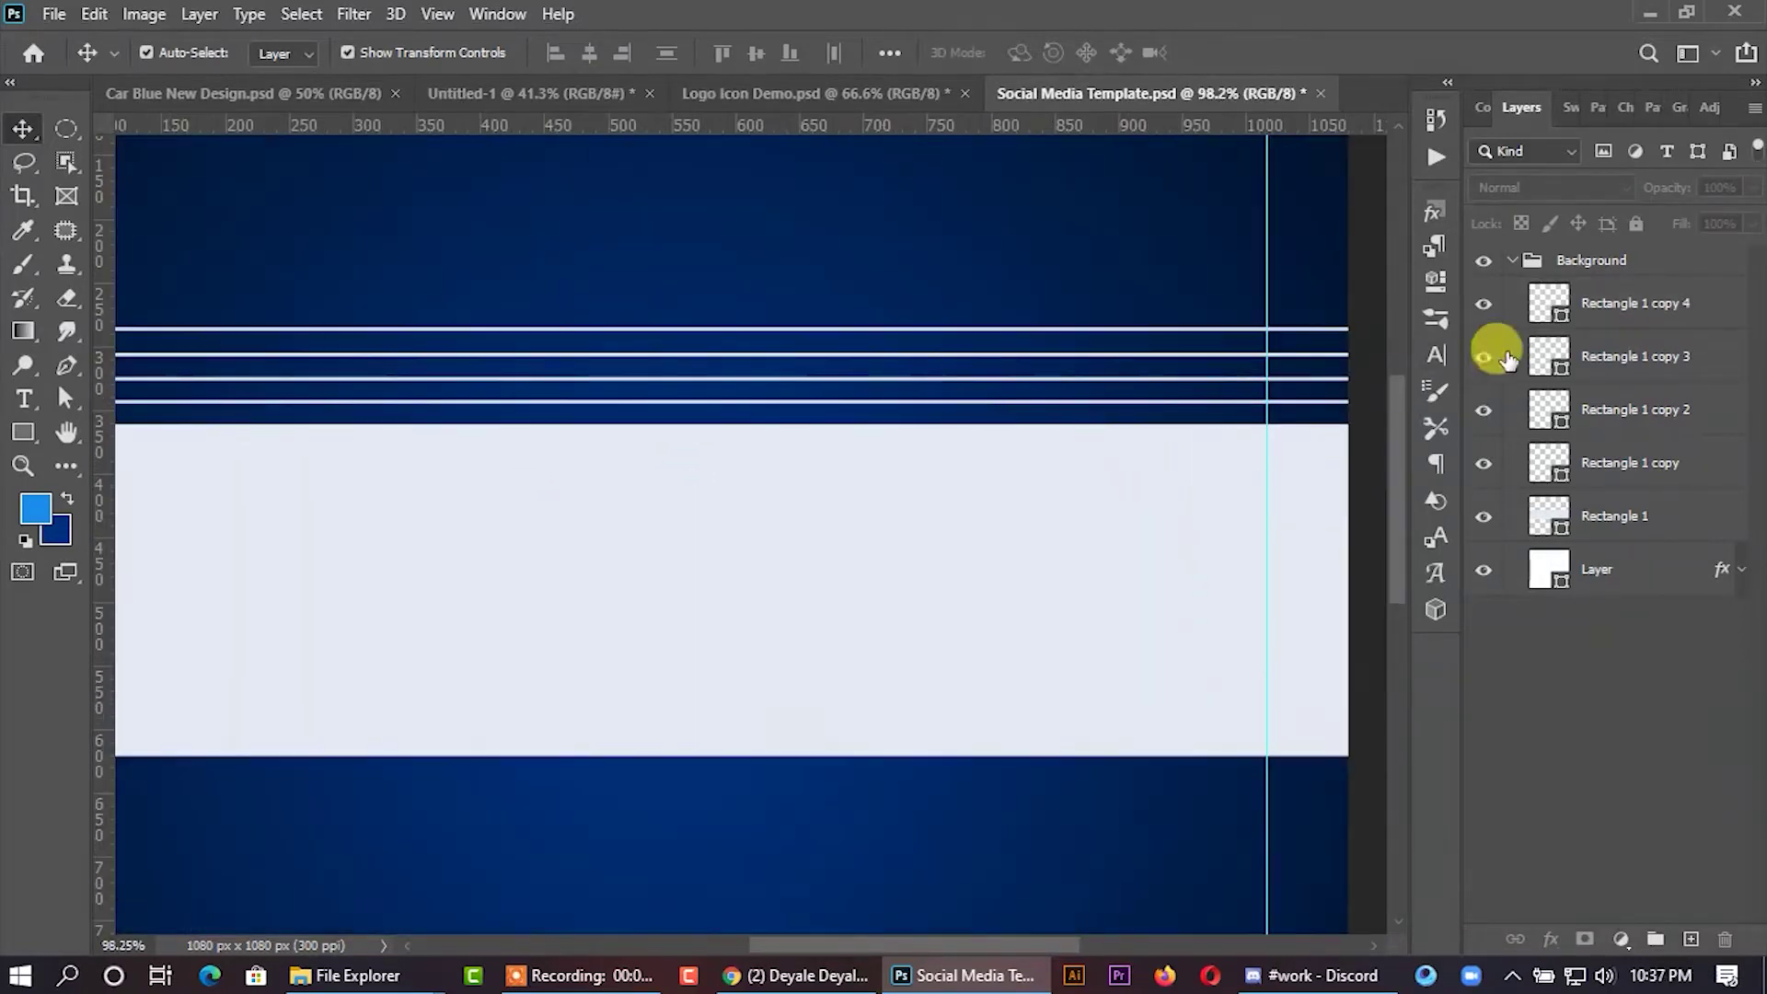
left_click(1581, 319)
key("Delete")
key("Delete")
key("Delete")
Alt-drag copies upward to stack four lines roughly 16-19 px apart.
left_click(65, 397)
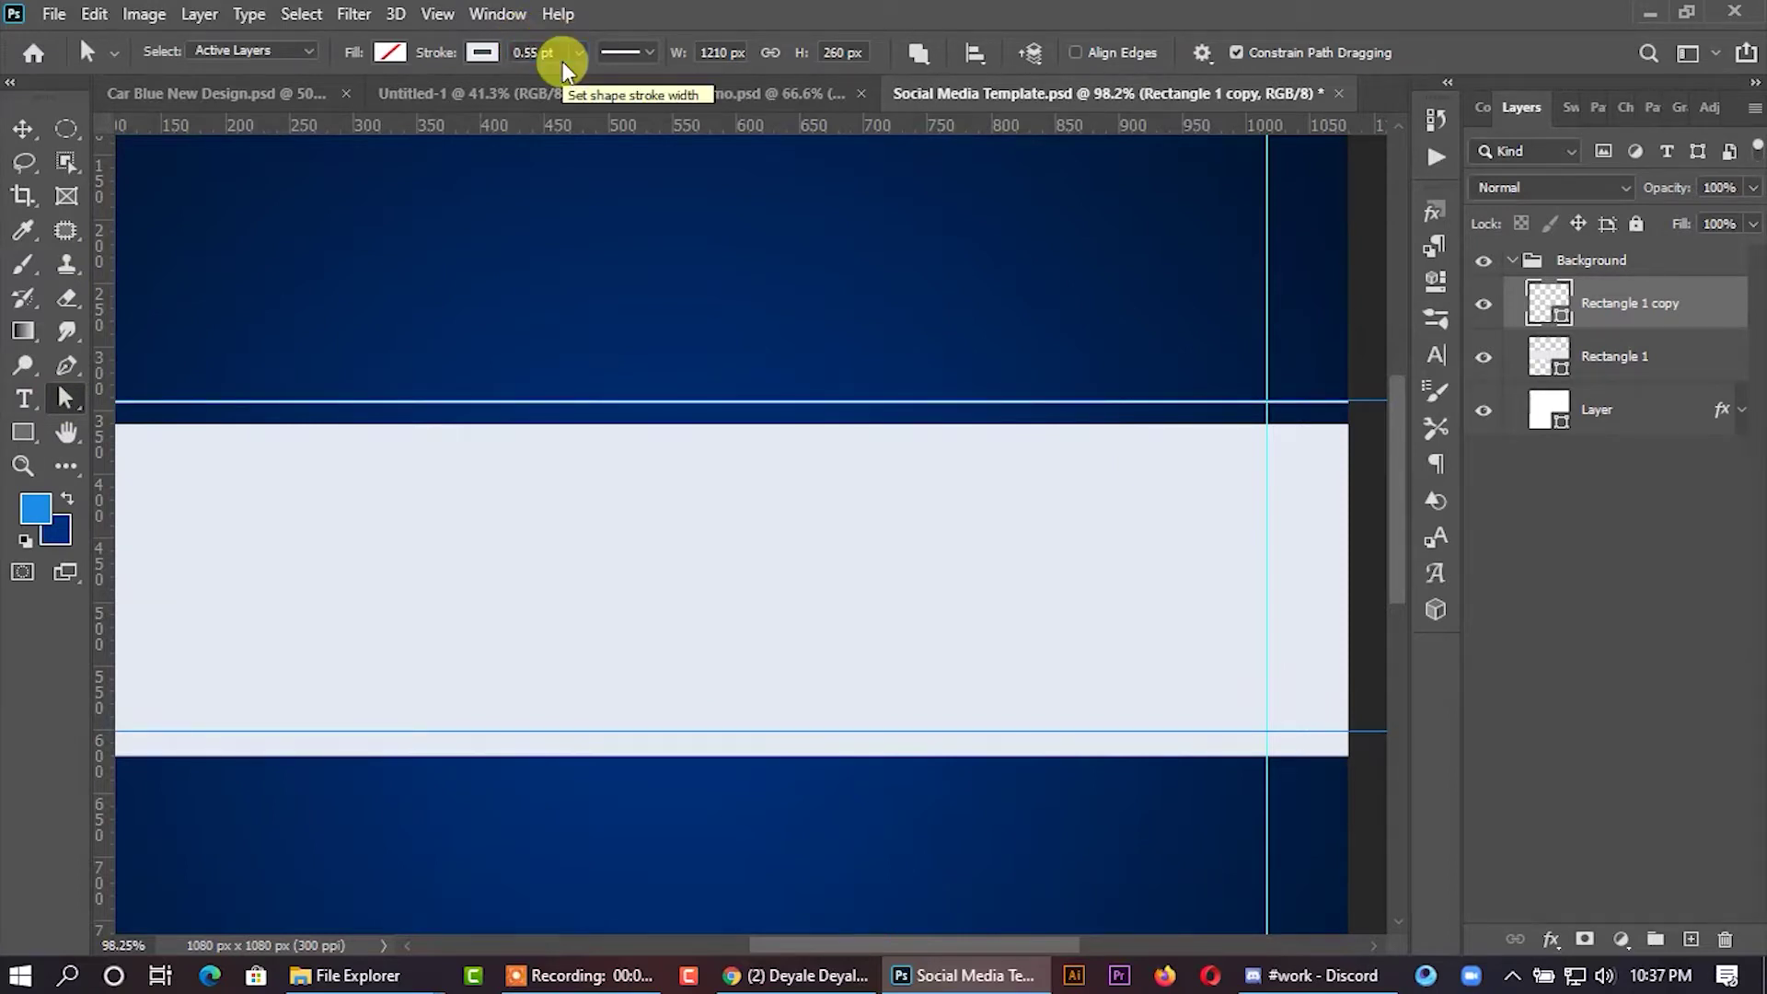
left_click(21, 129)
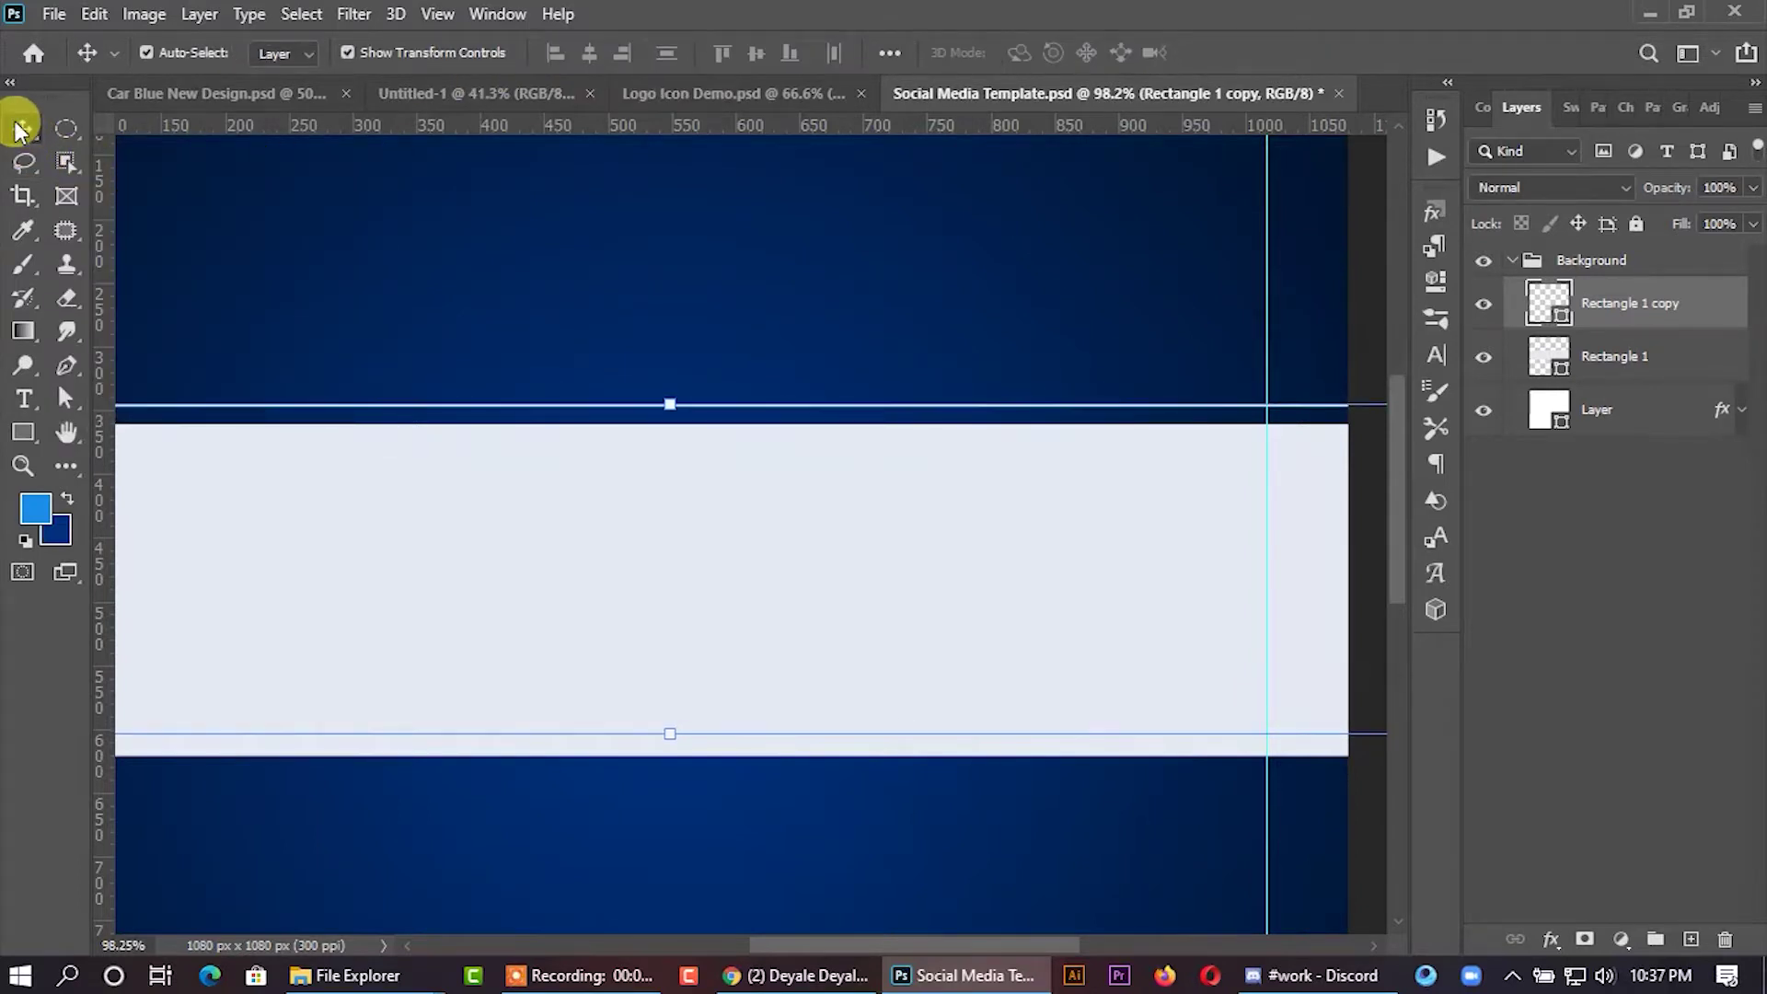
scroll(776, 395, "up", 1)
scroll(681, 414, "up", 1)
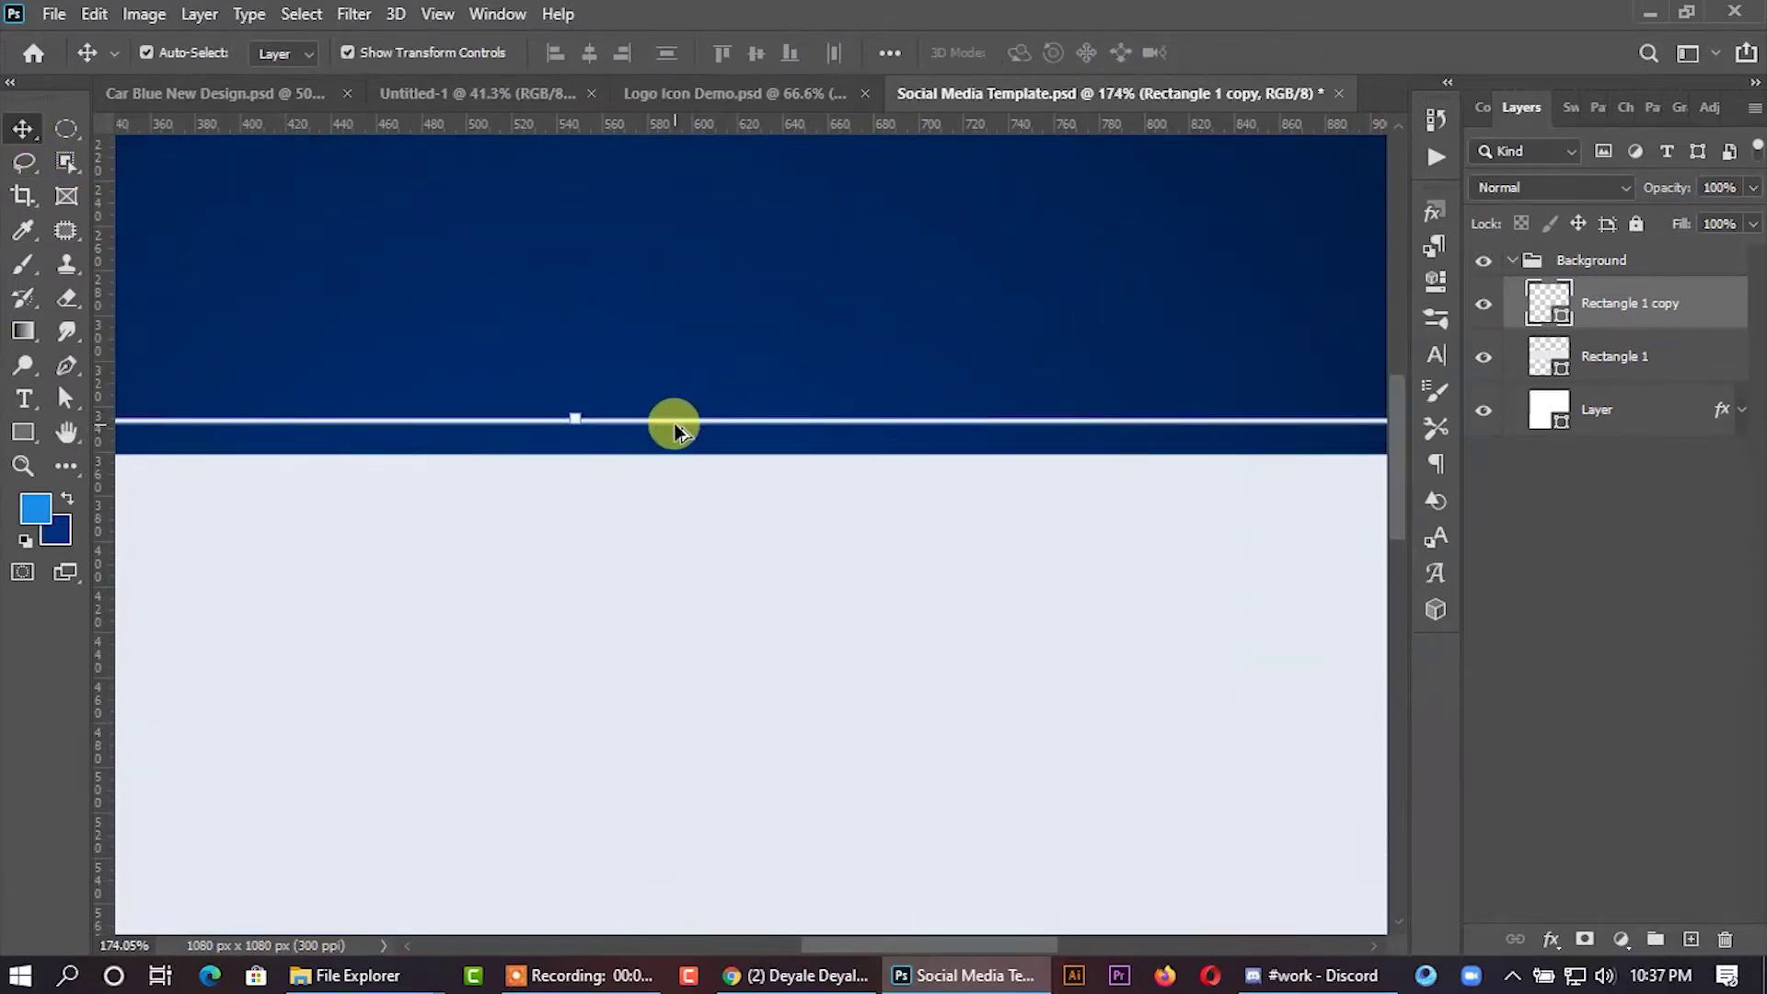
left_click_drag(680, 425, 680, 383)
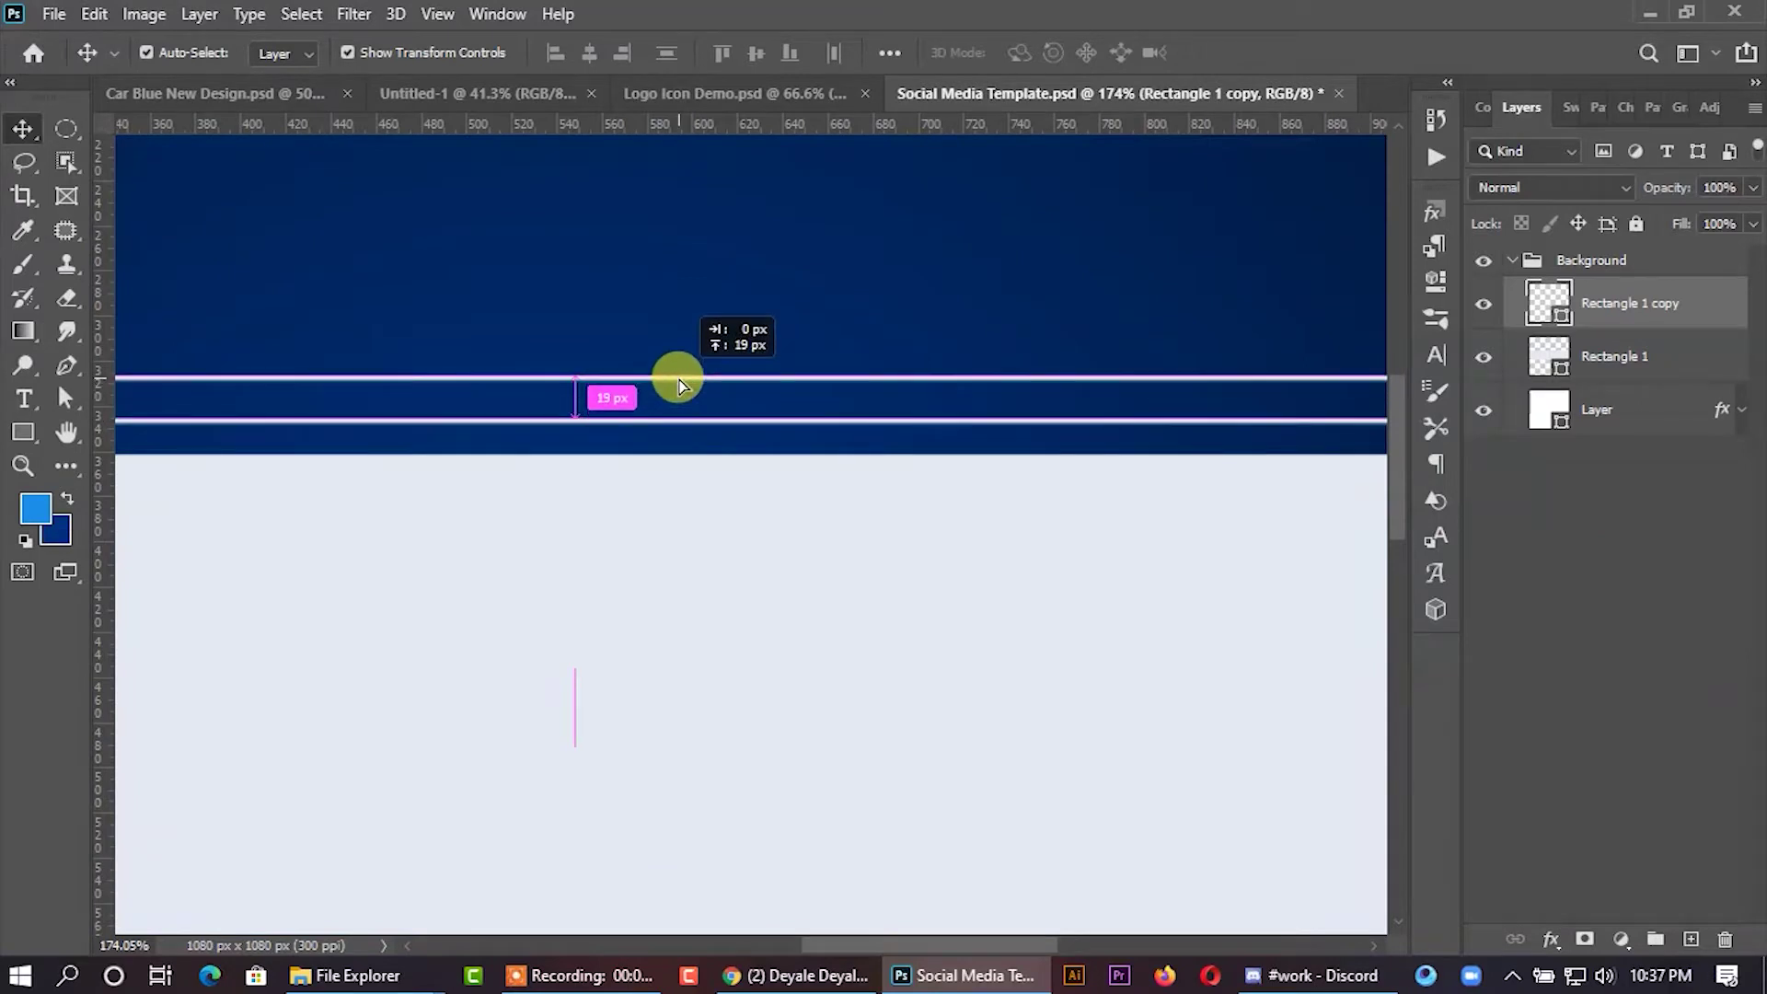
left_click_drag(680, 385, 679, 357)
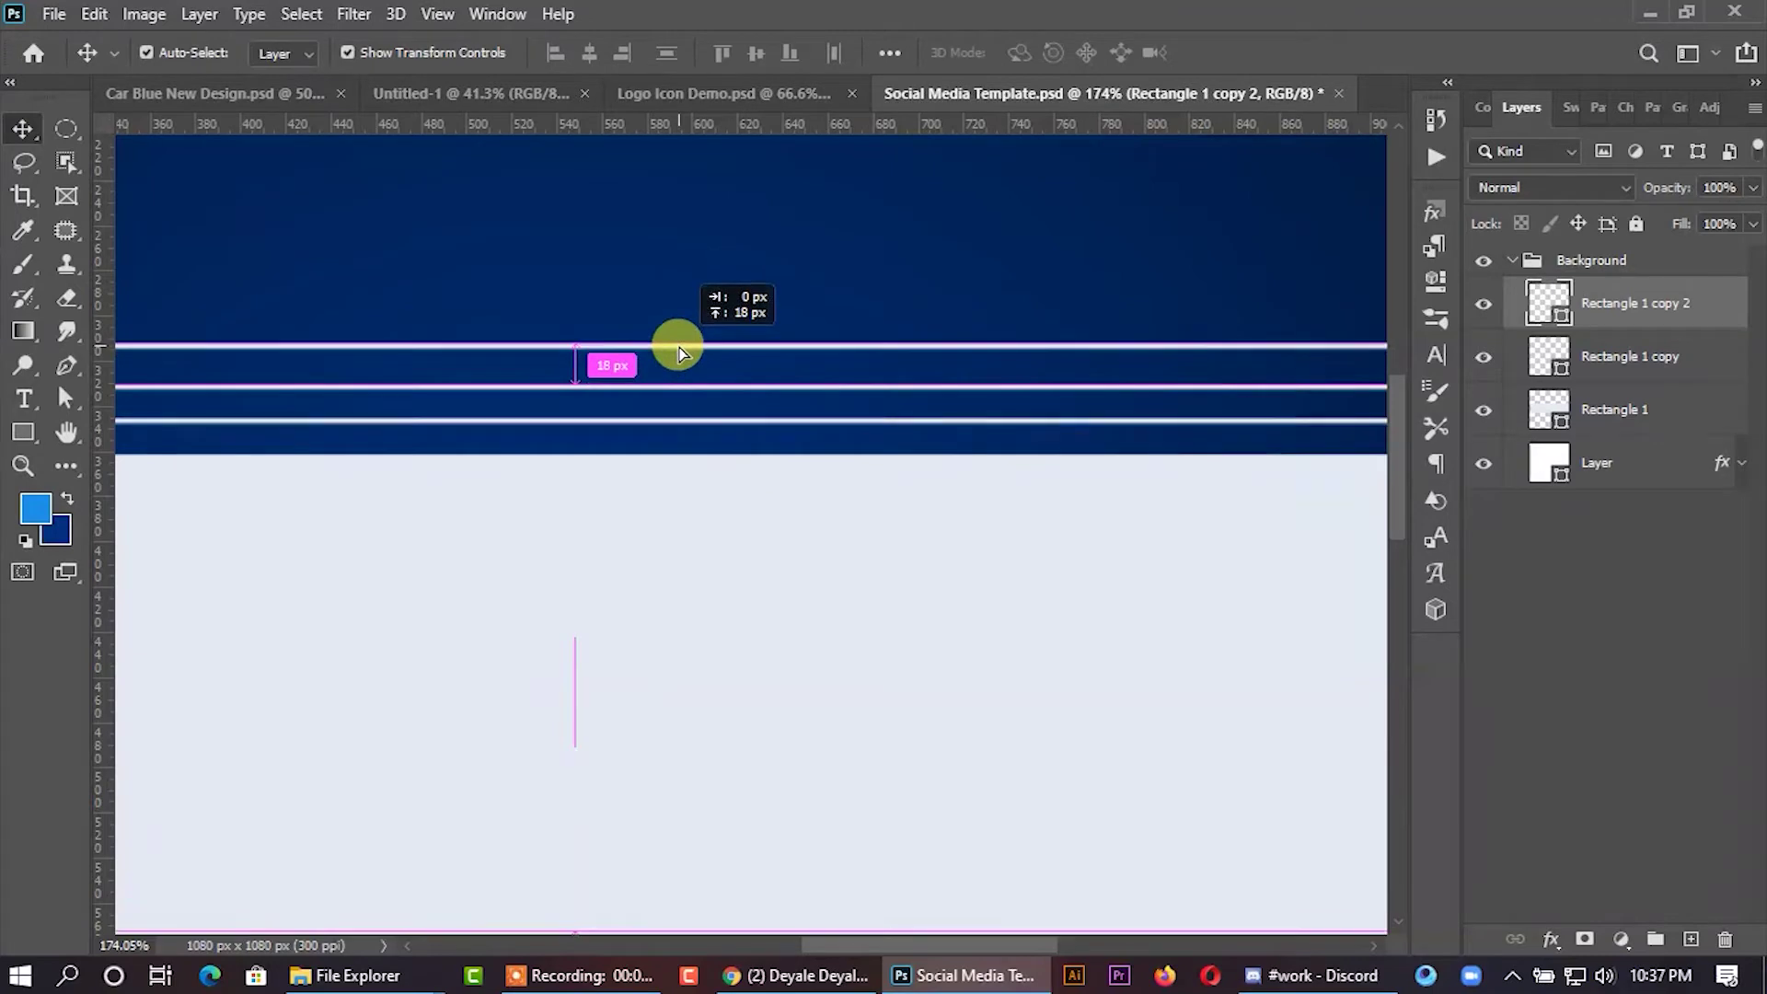
left_click_drag(679, 353, 679, 324)
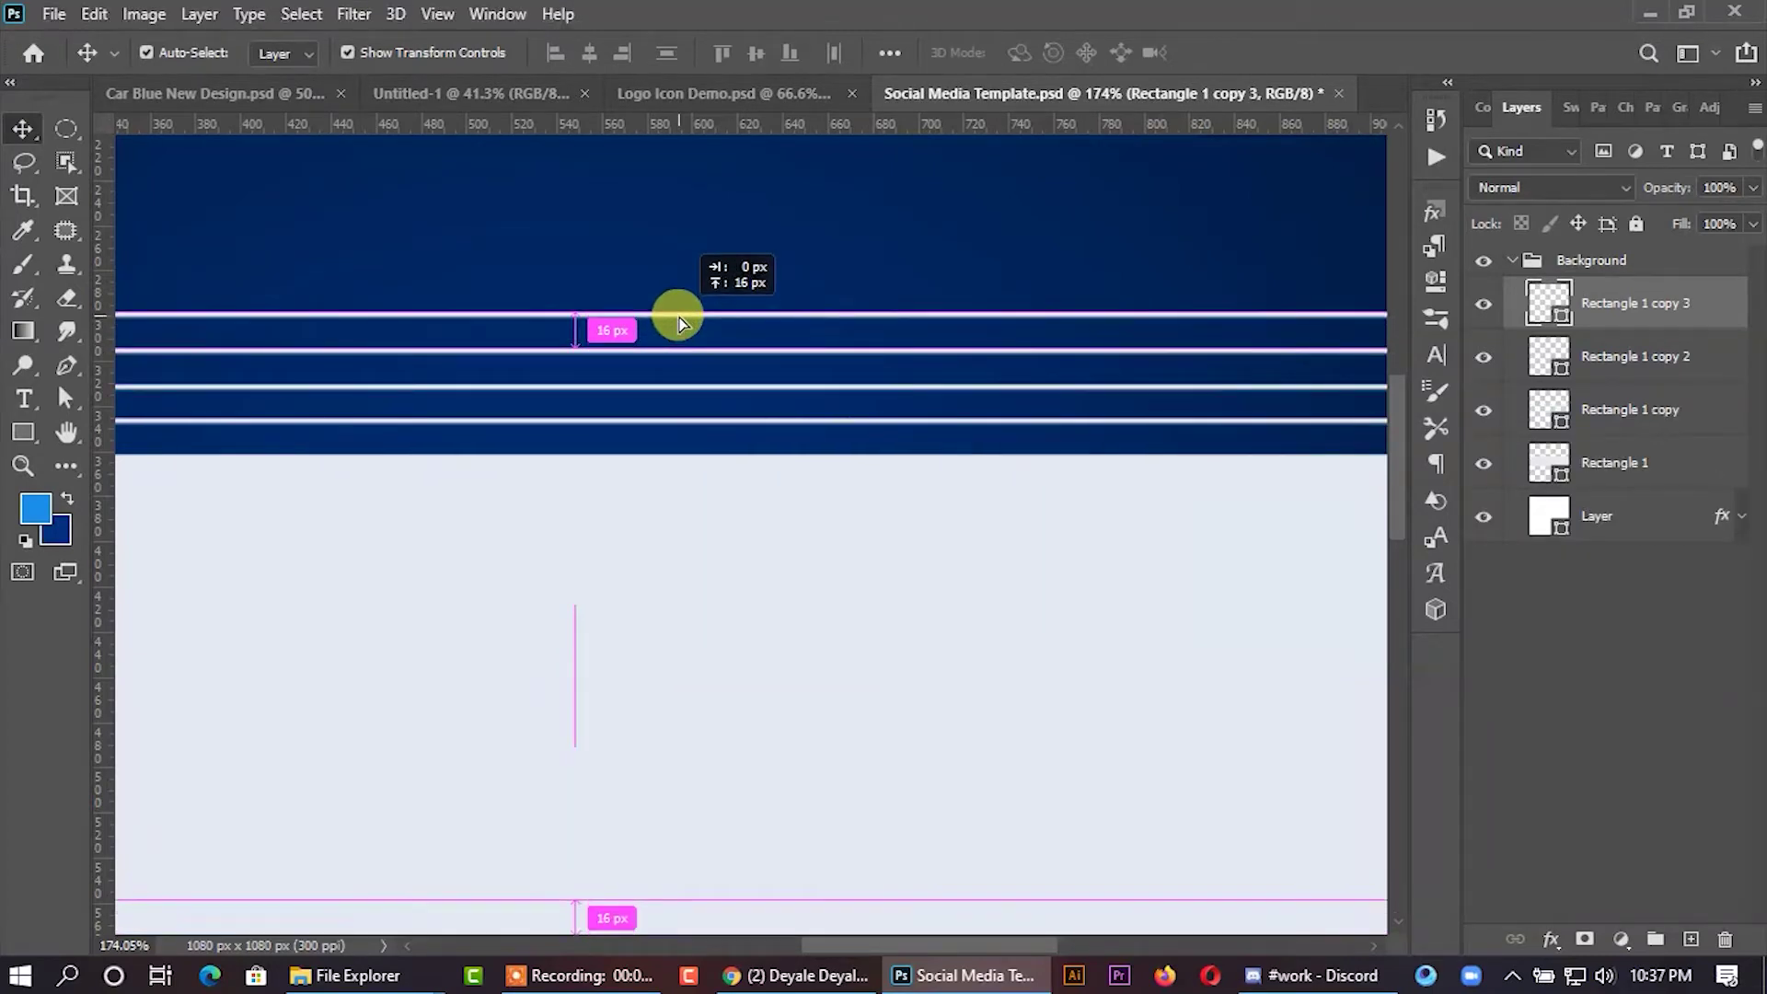
left_click_drag(680, 317, 679, 313)
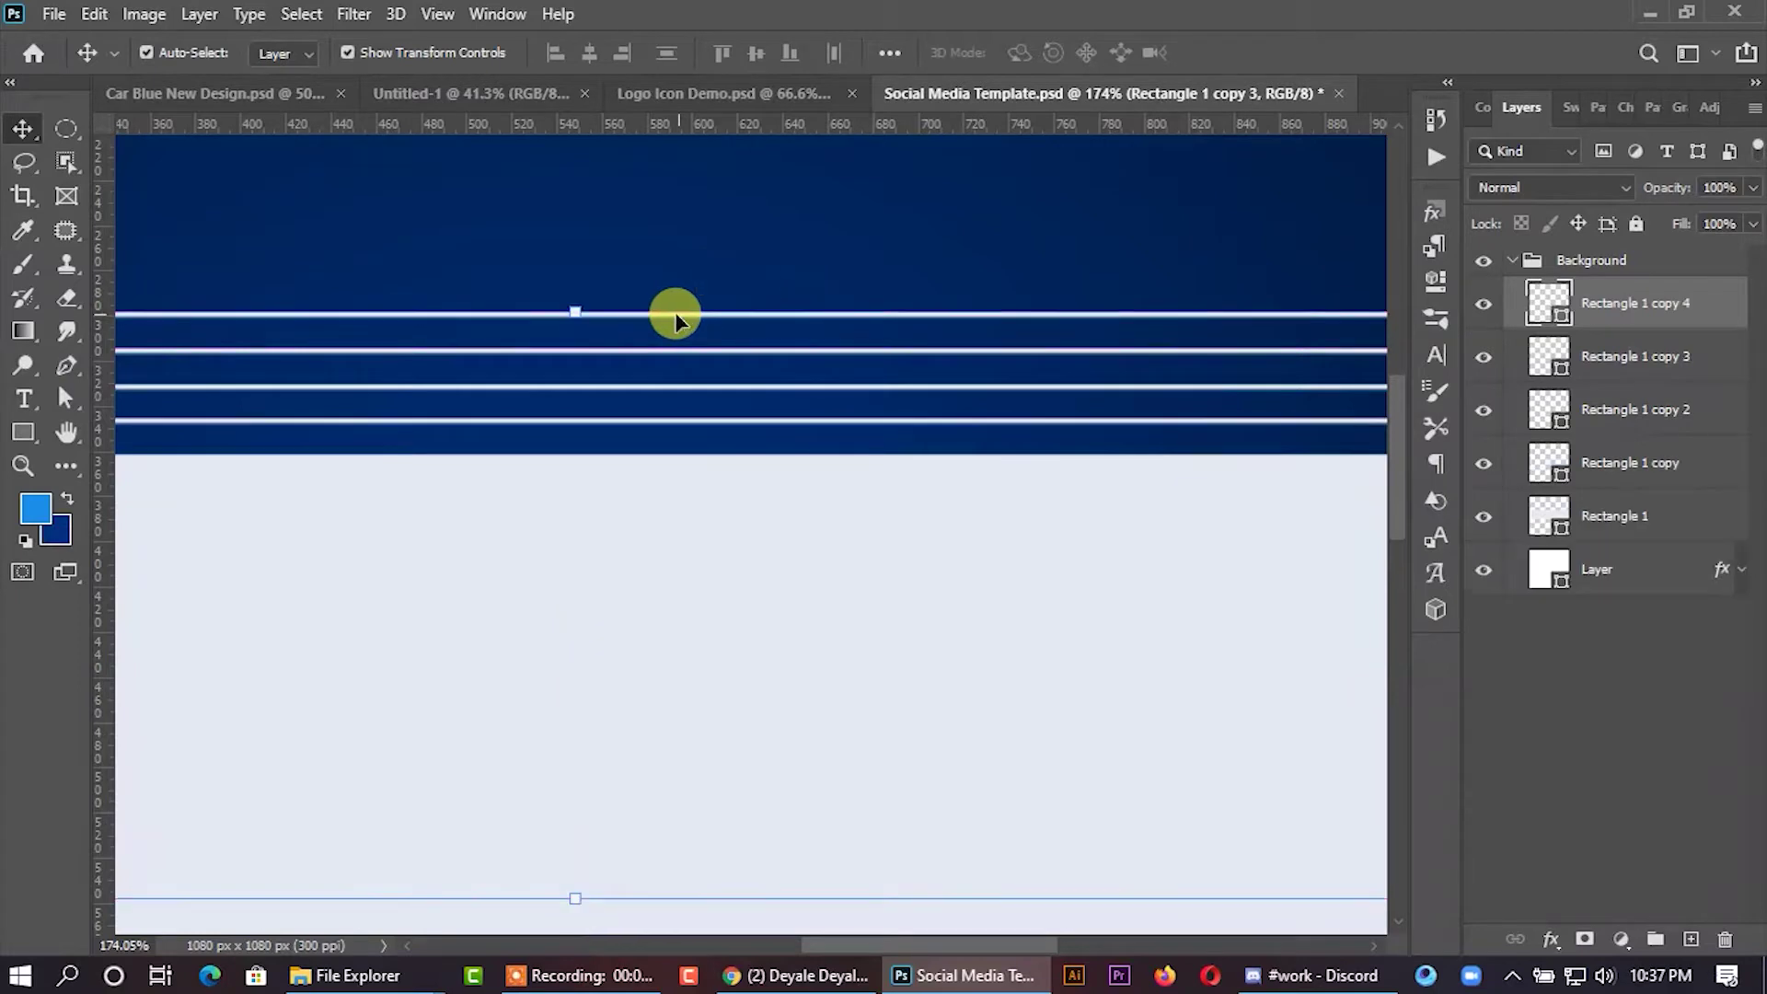
scroll(606, 313, "down", 3)
scroll(722, 395, "down", 2)
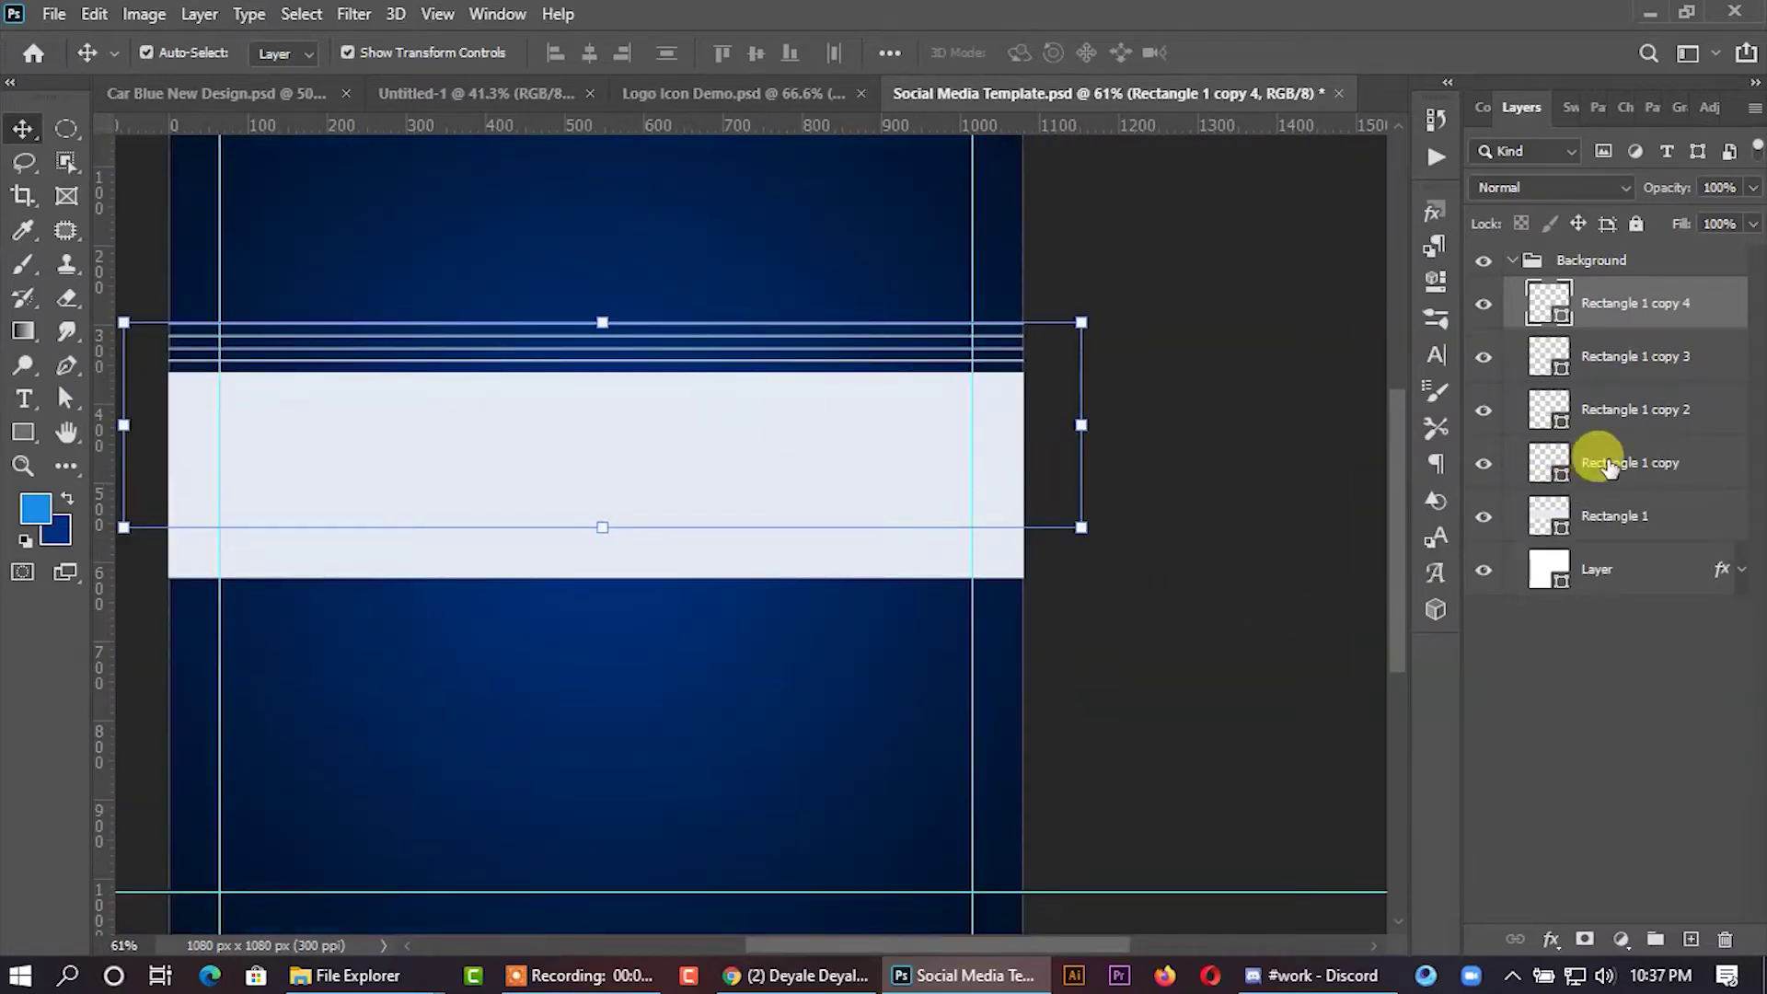
Rotate the band and its four lines together about -12 degrees into a rising diagonal.
left_click(1598, 521, "shift")
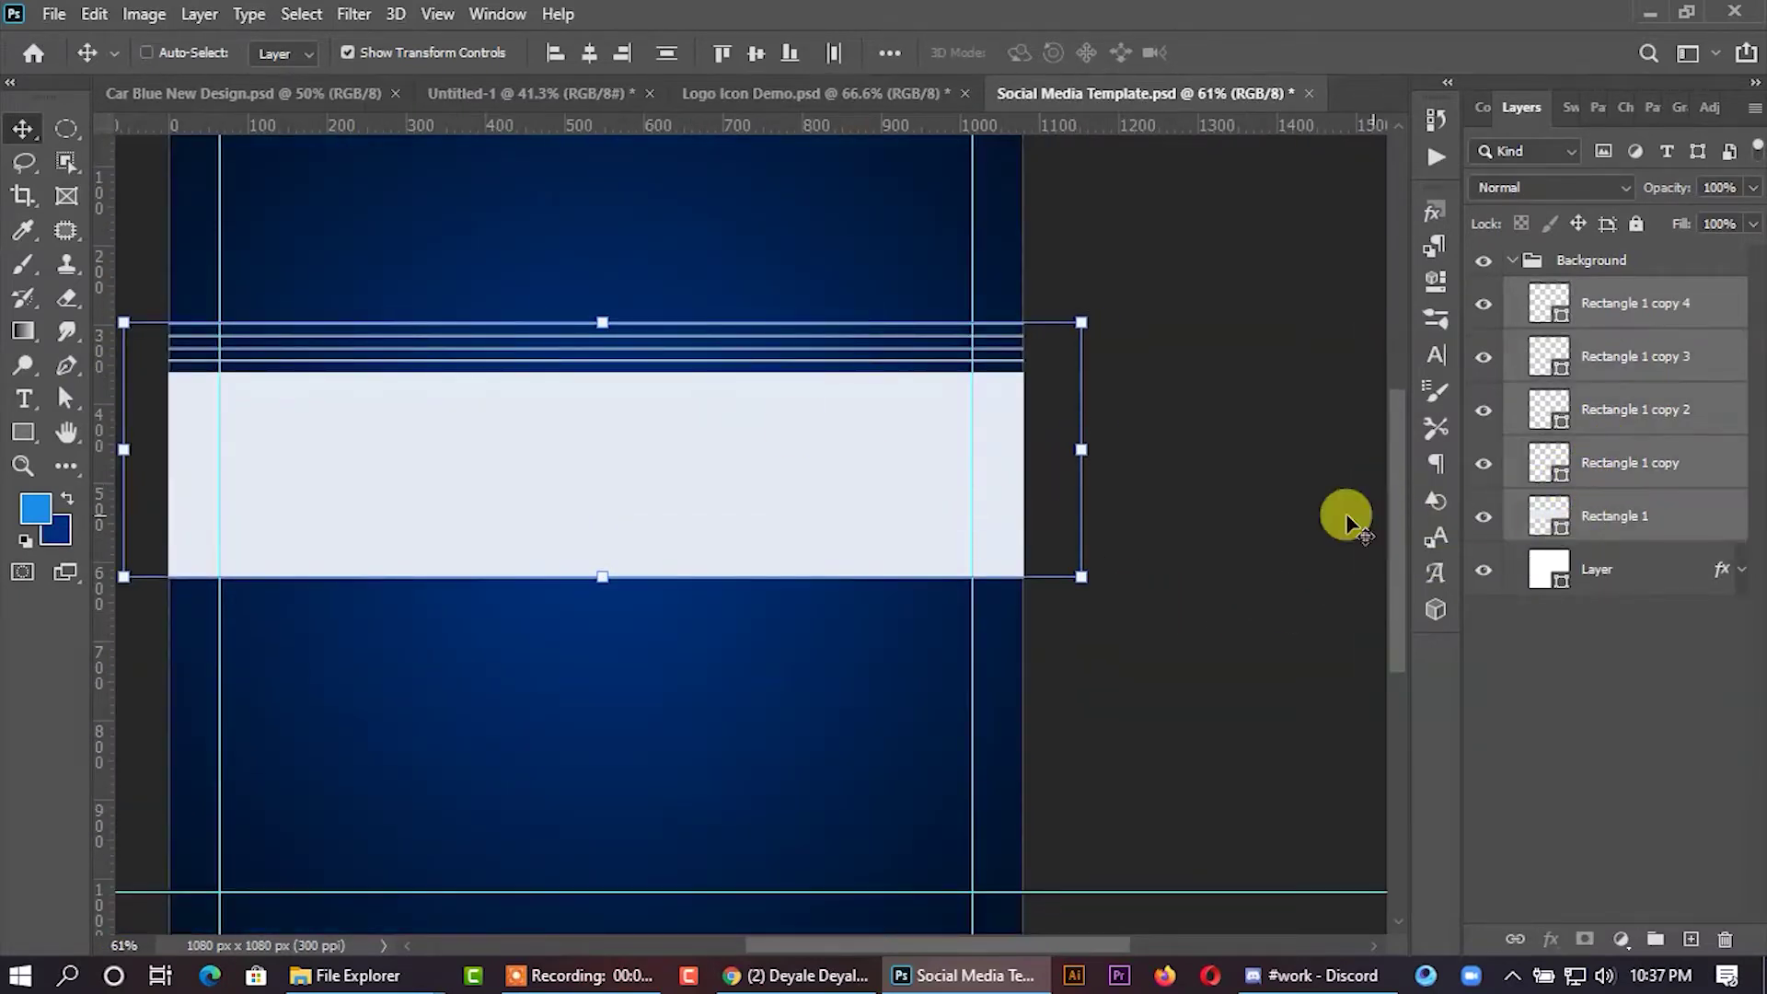
key("ctrl+t")
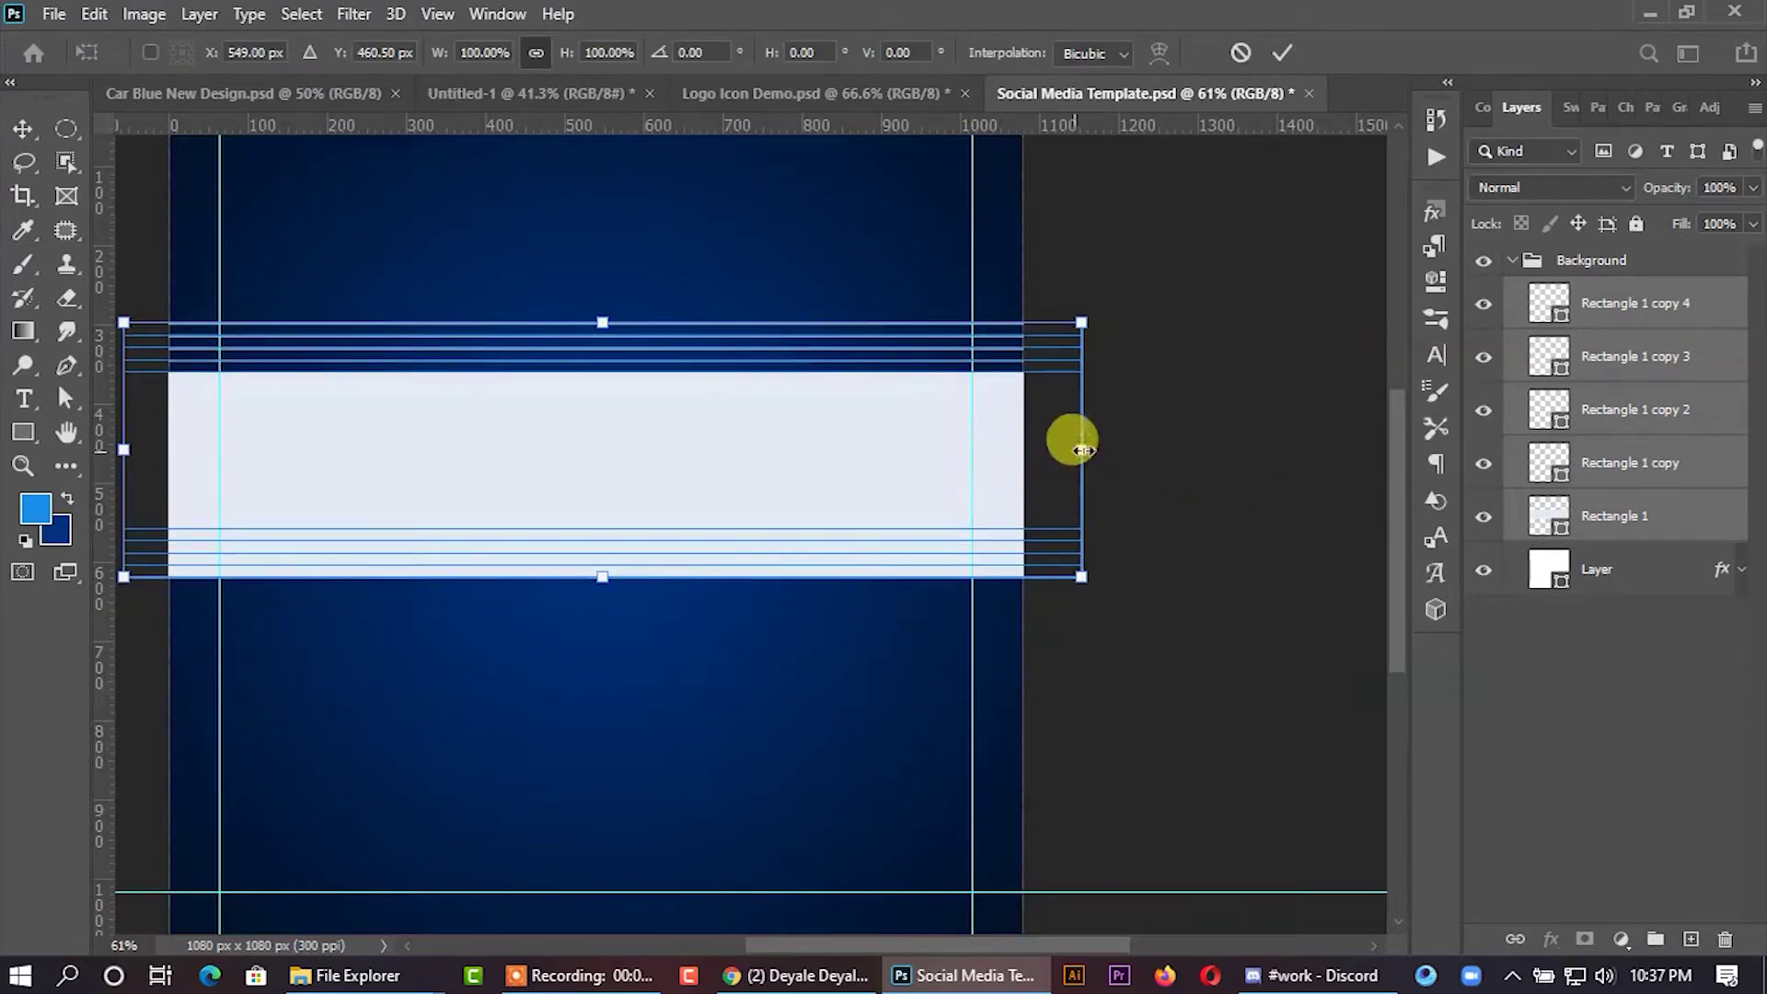
left_click_drag(1124, 442, 1095, 371)
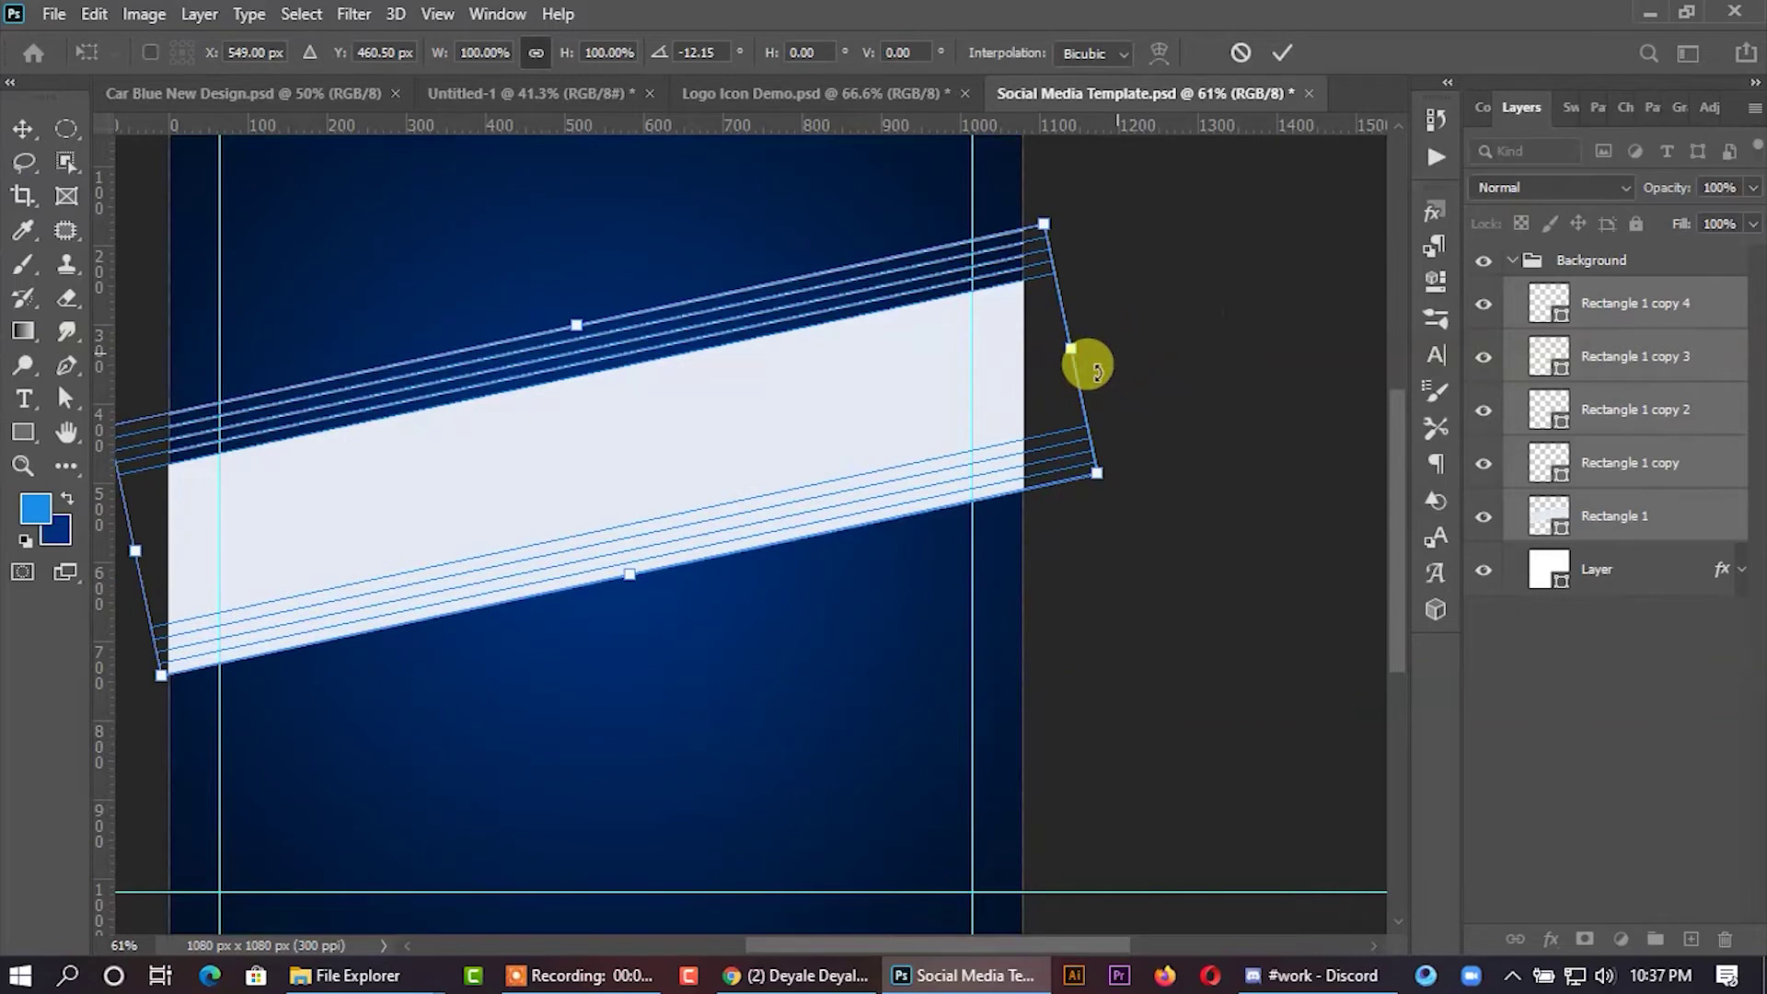
left_click_drag(1070, 352, 1077, 353)
left_click_drag(973, 457, 958, 520)
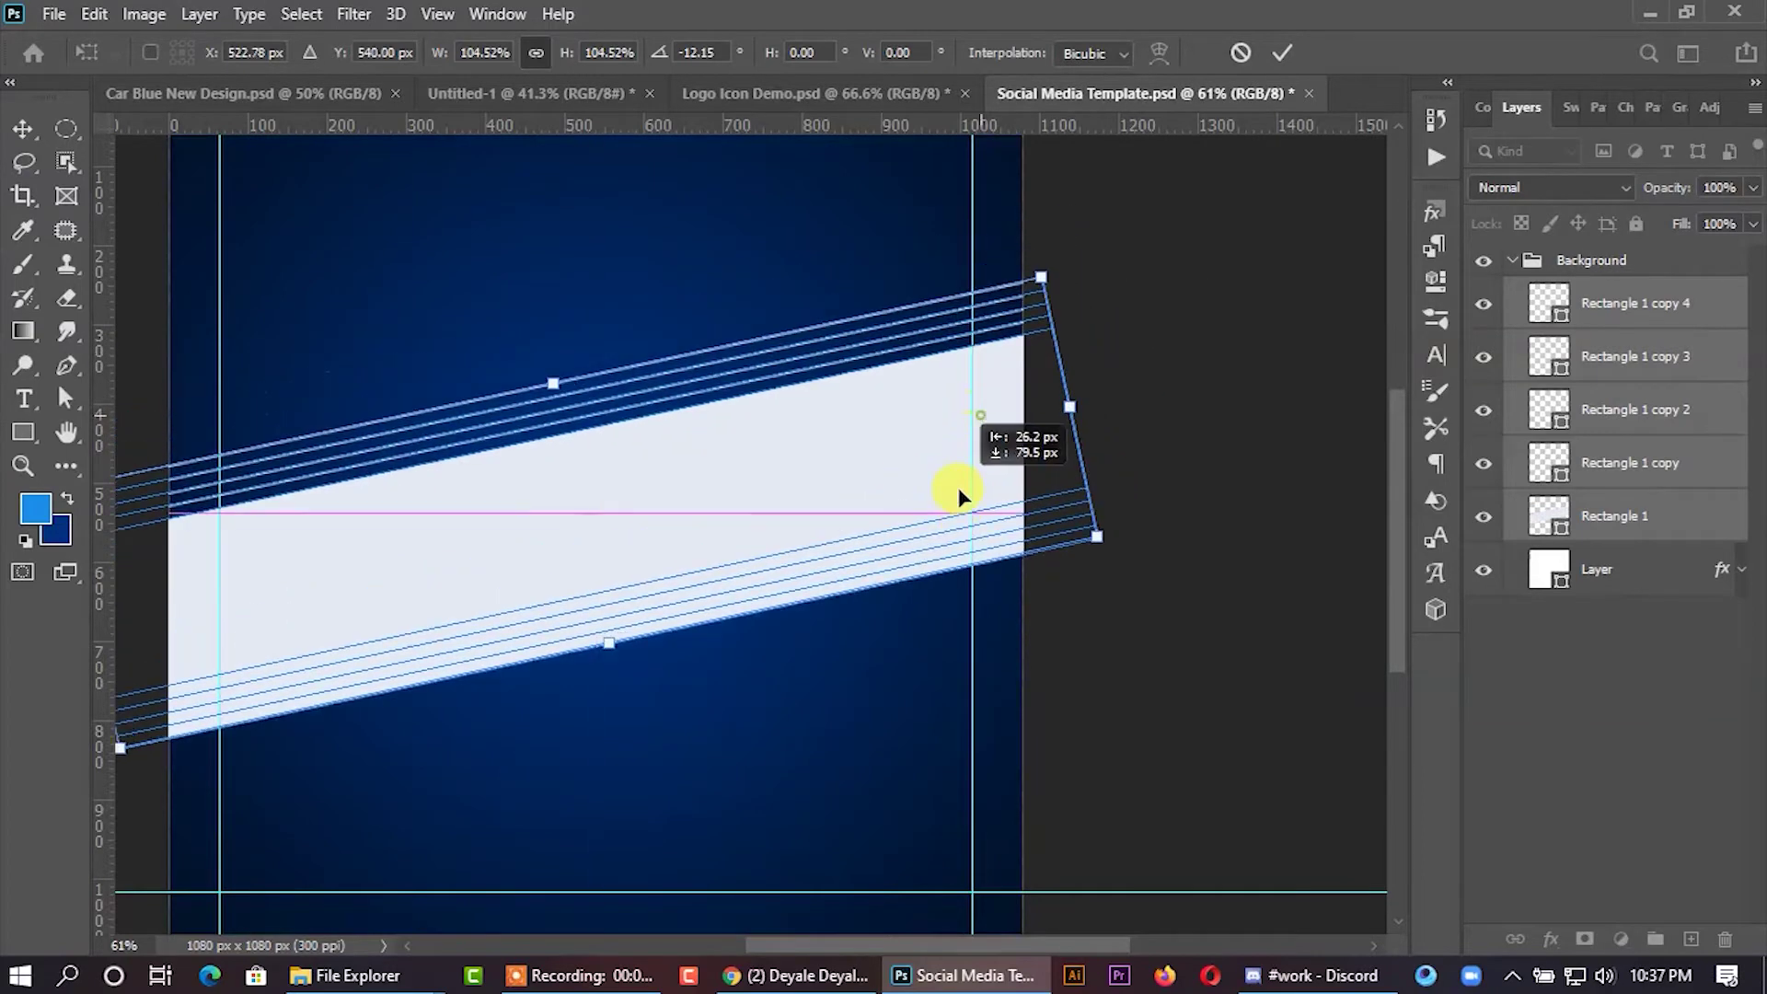
scroll(958, 515, "down", 3)
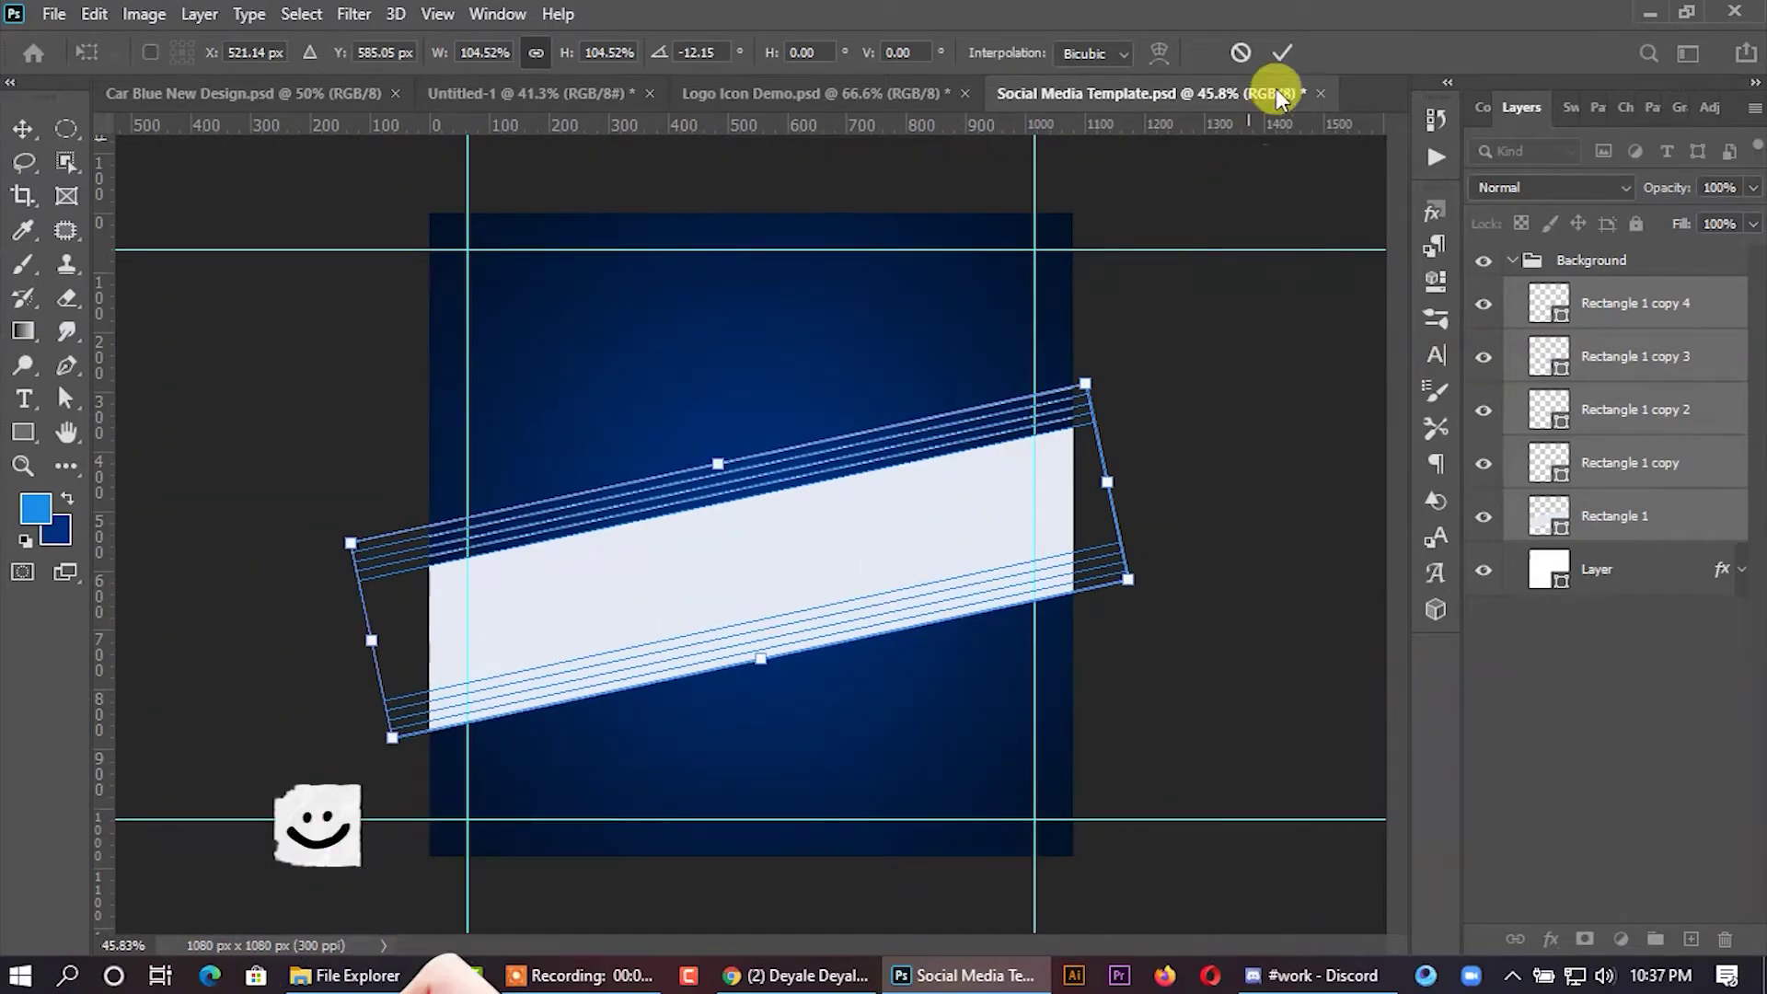
left_click(1283, 53)
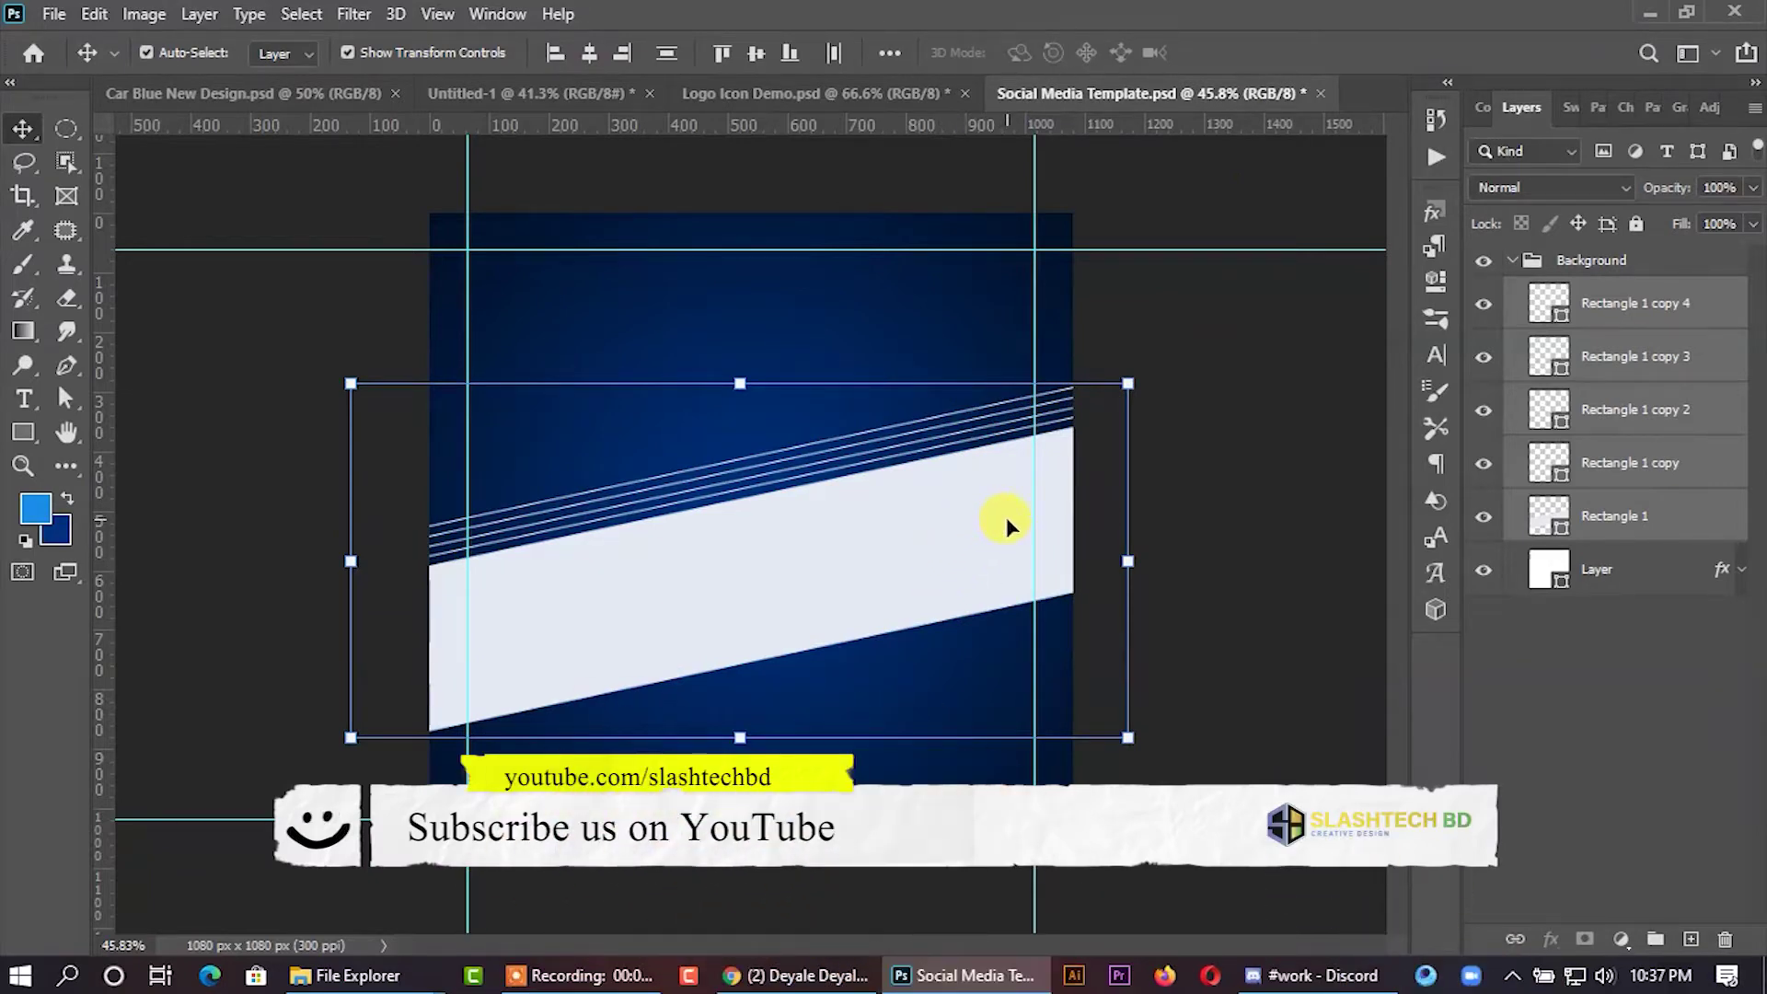
Move the band and its stripes up slightly together.
left_click(1634, 314)
left_click(1618, 465, "shift")
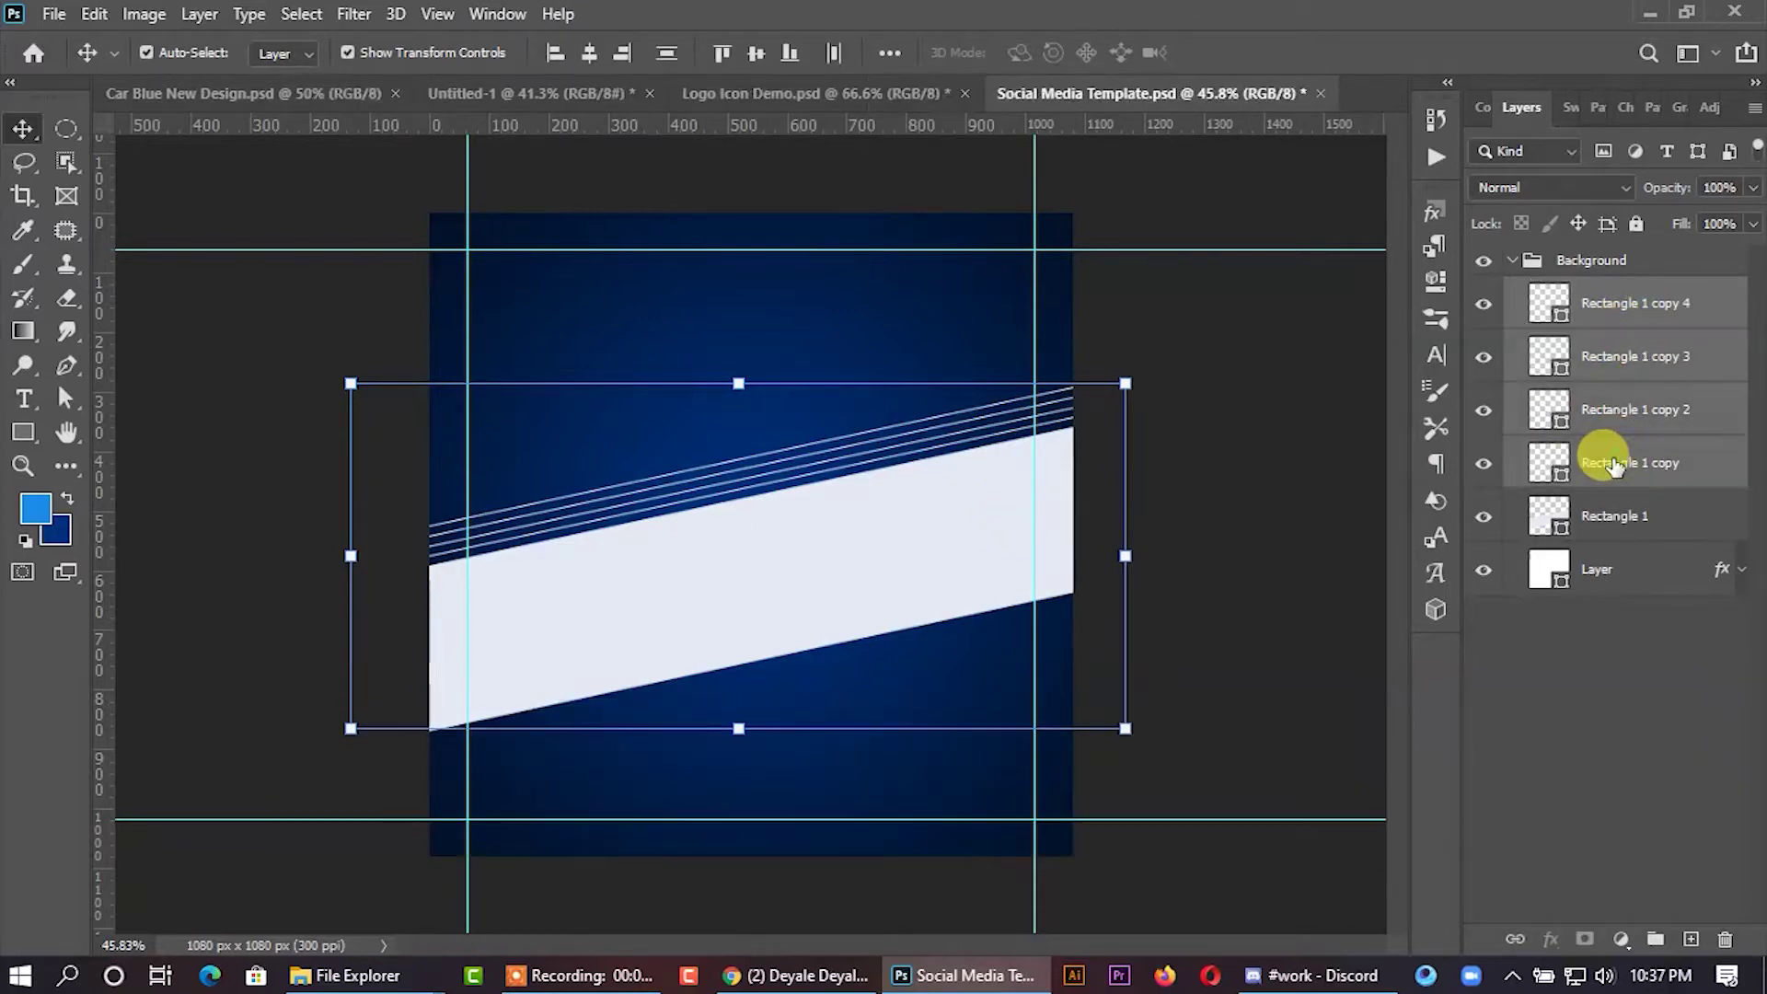
key("Down")
key("Down")
key("Down")
key("Up")
key("Up")
key("Up")
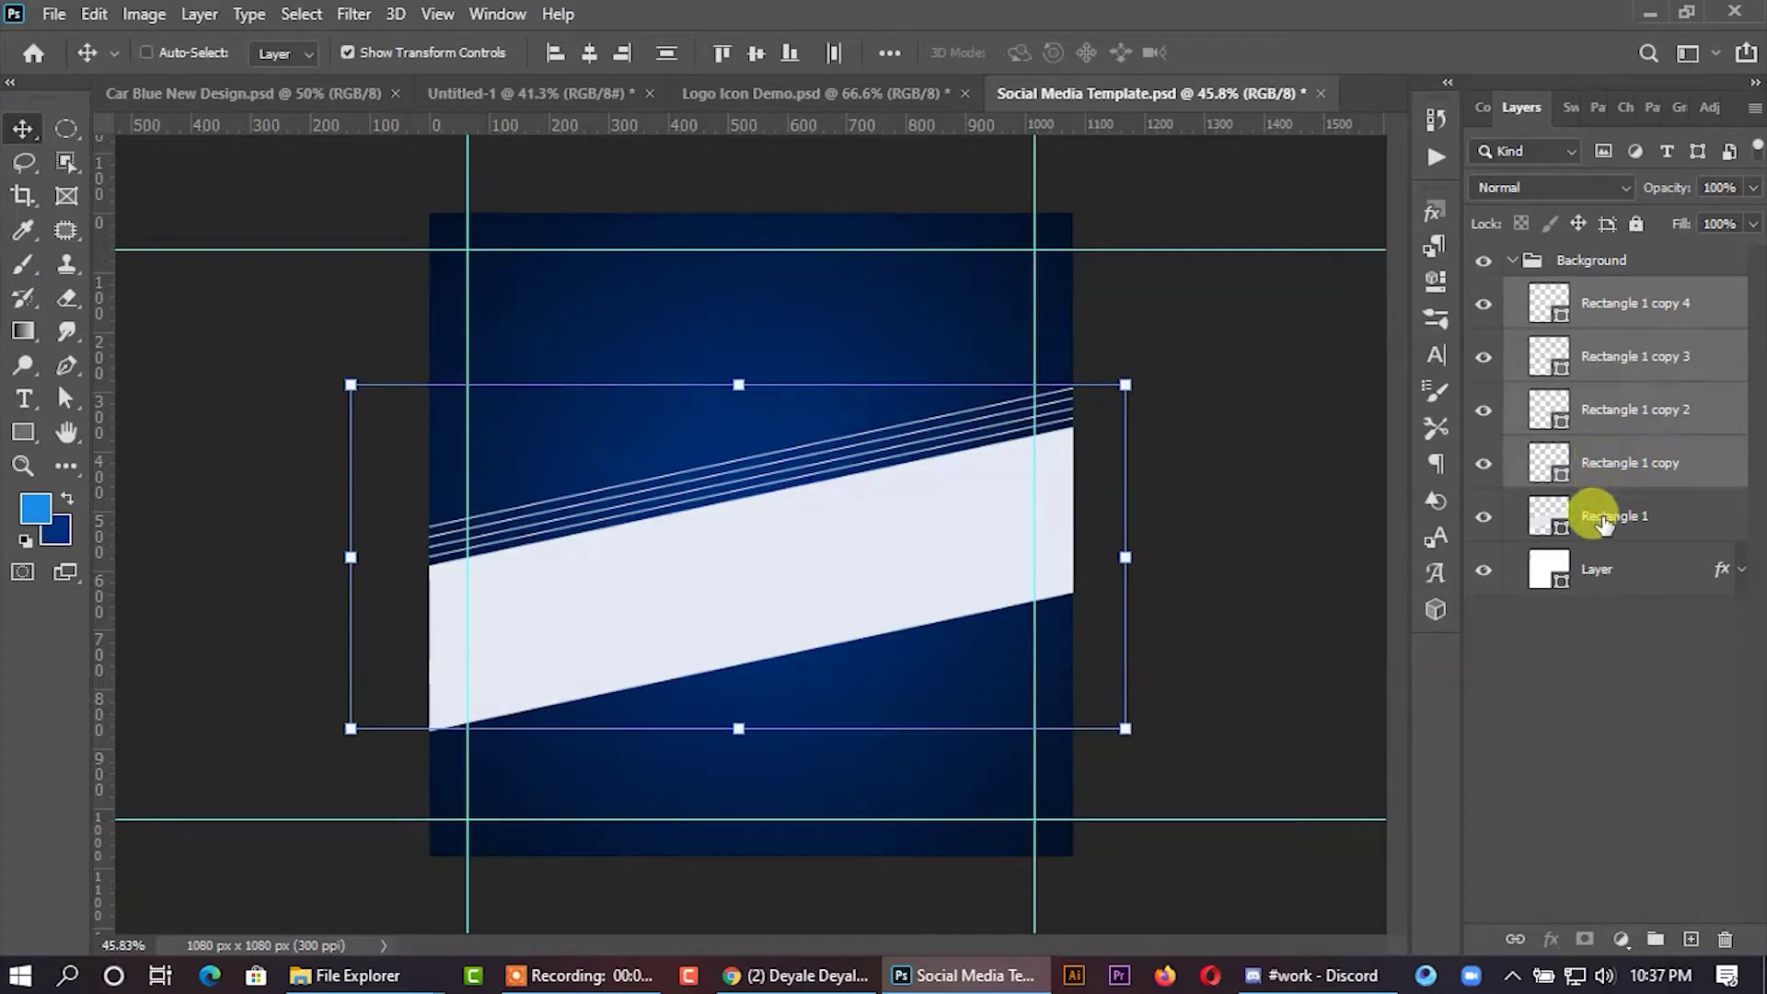
left_click(1601, 521, "shift")
key("ctrl+t")
left_click_drag(840, 580, 836, 556)
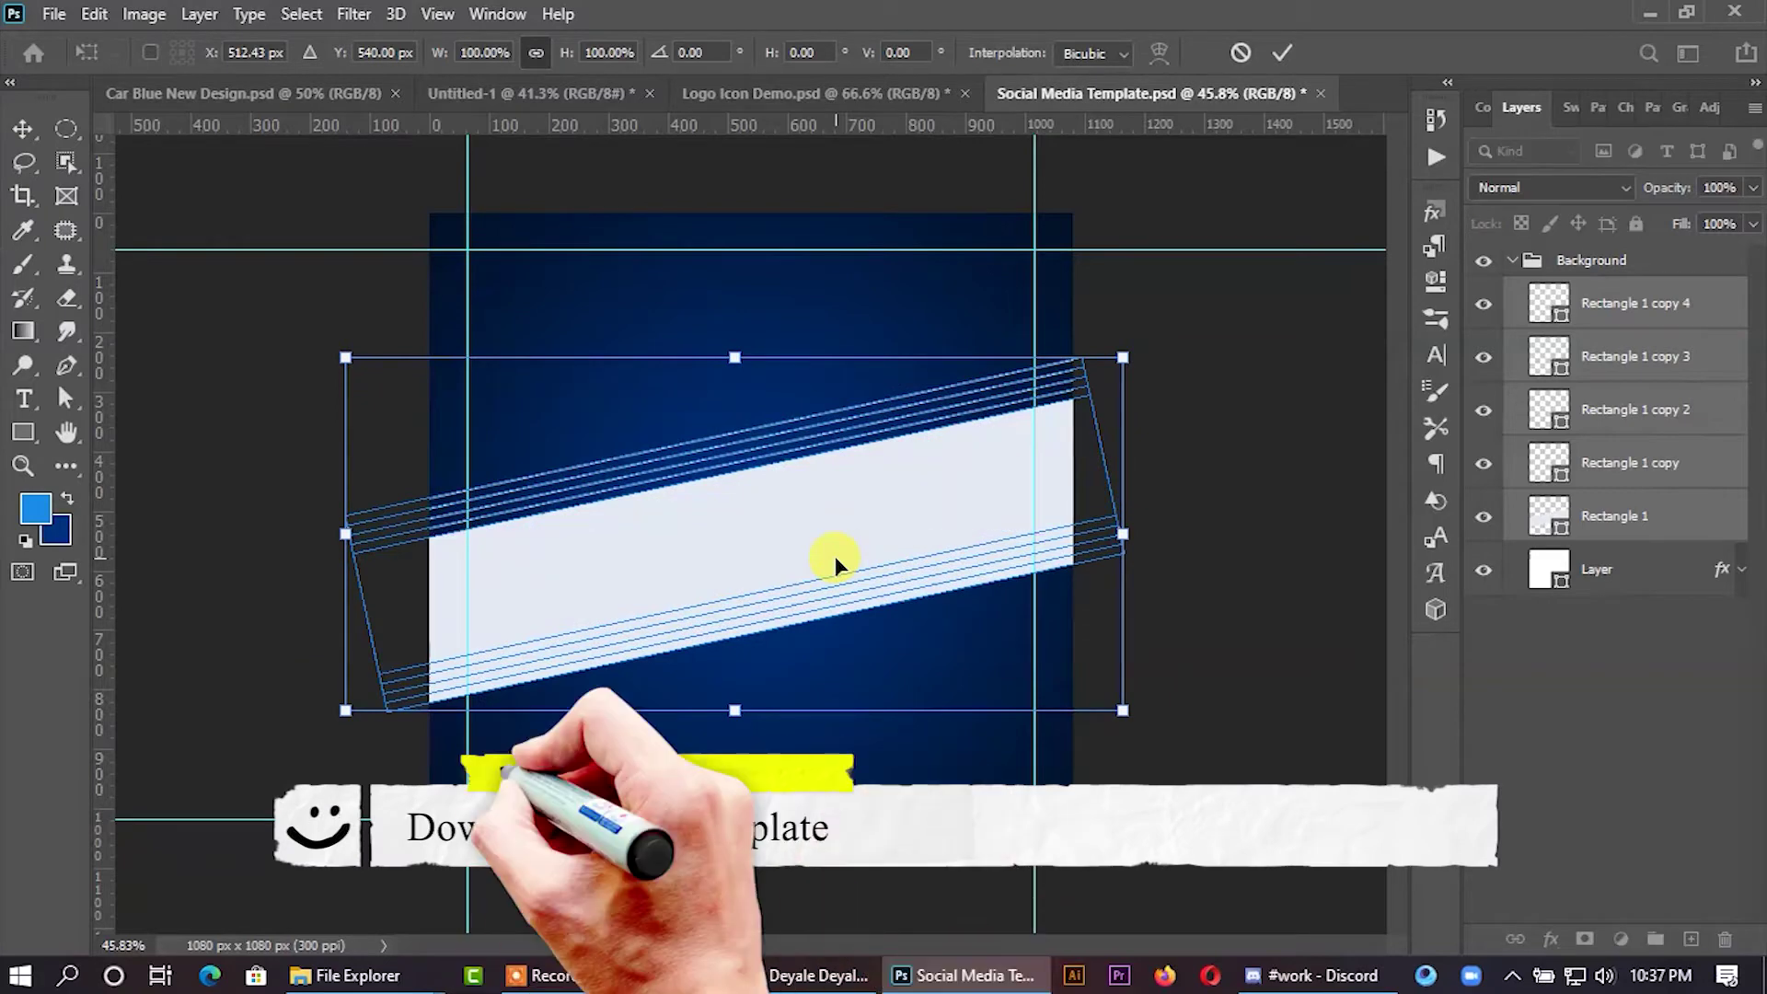
key("Return")
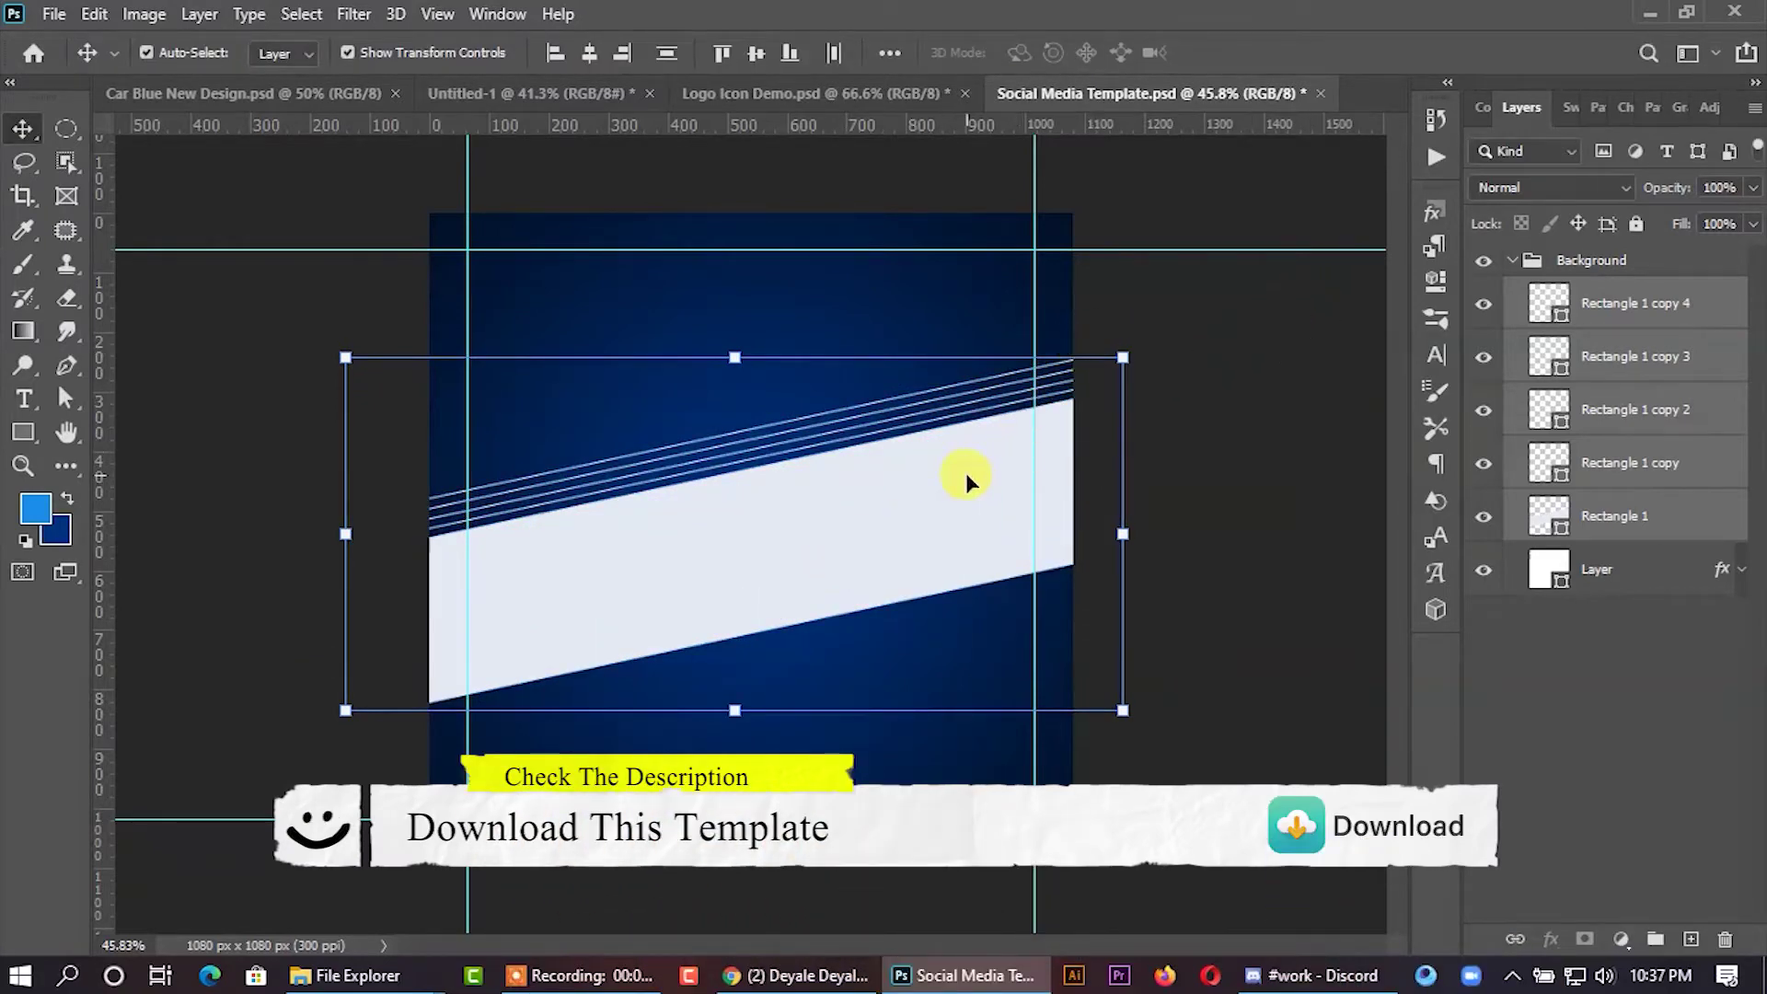
Trial-delete the band layers, undo, and reselect Rectangle 1 copy 4 through Rectangle 1.
key("Delete")
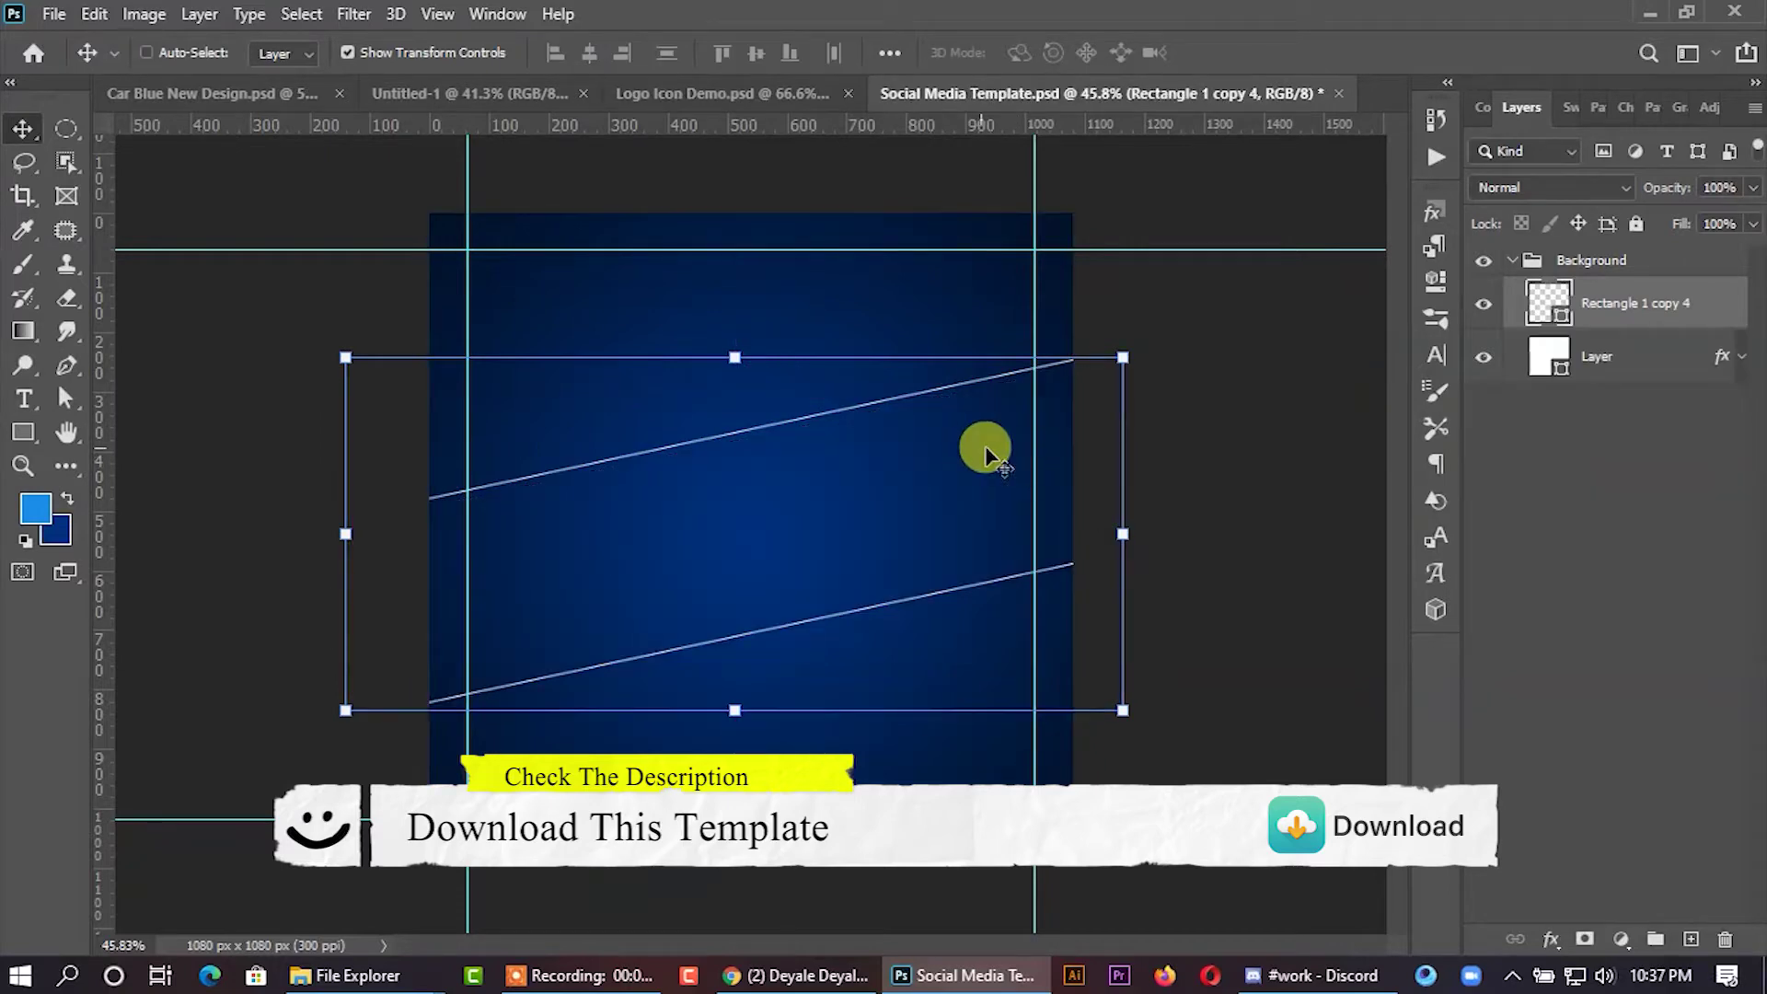
key("ctrl+z")
left_click(1290, 465)
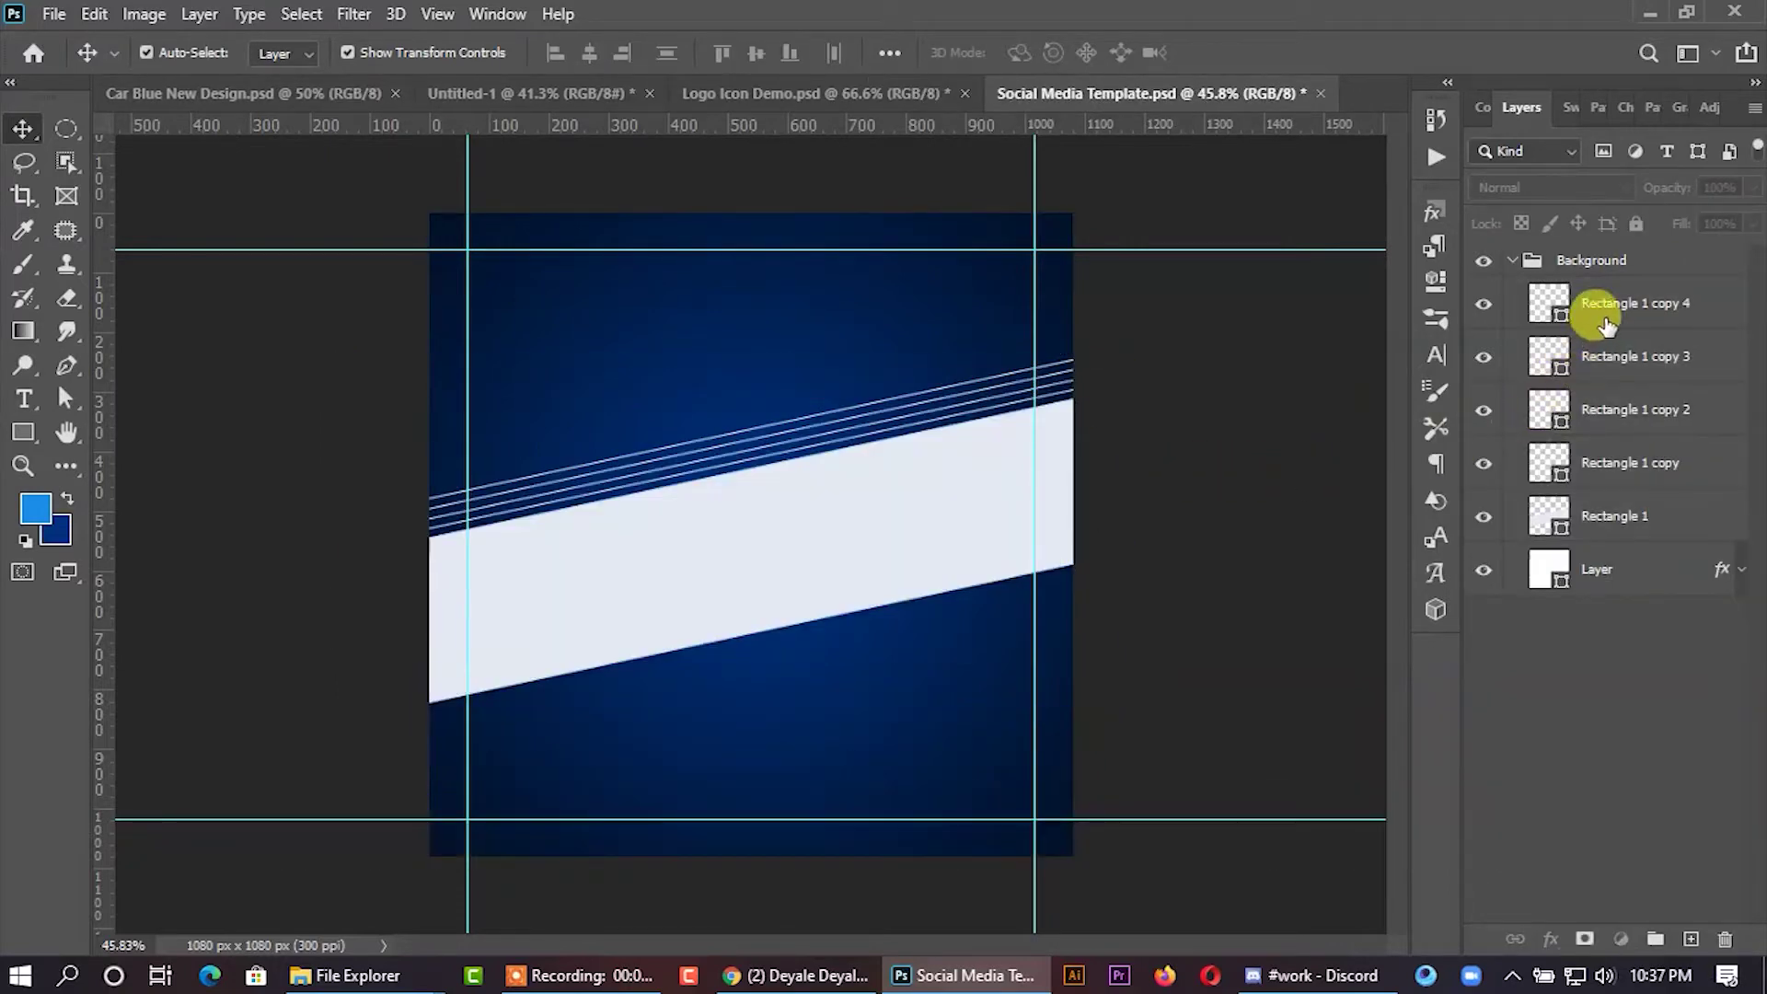
left_click(1609, 354)
left_click(1601, 463, "shift")
key("Delete")
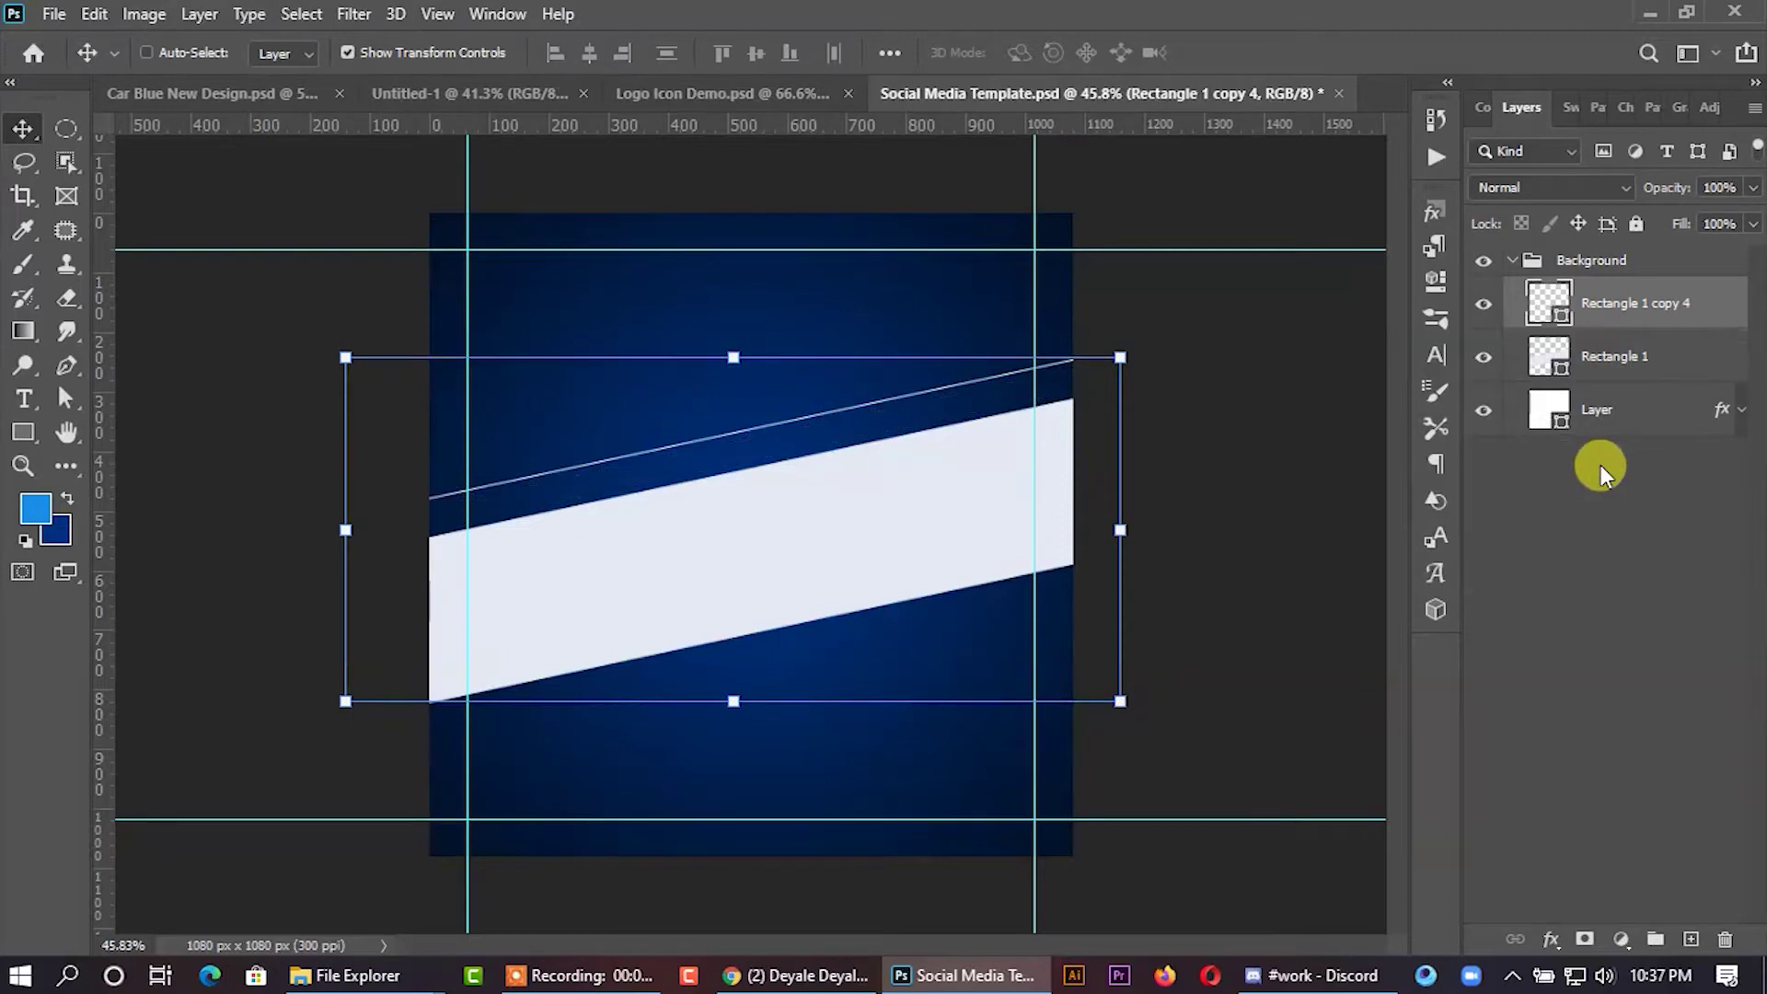
key("ctrl+z")
left_click(1164, 473)
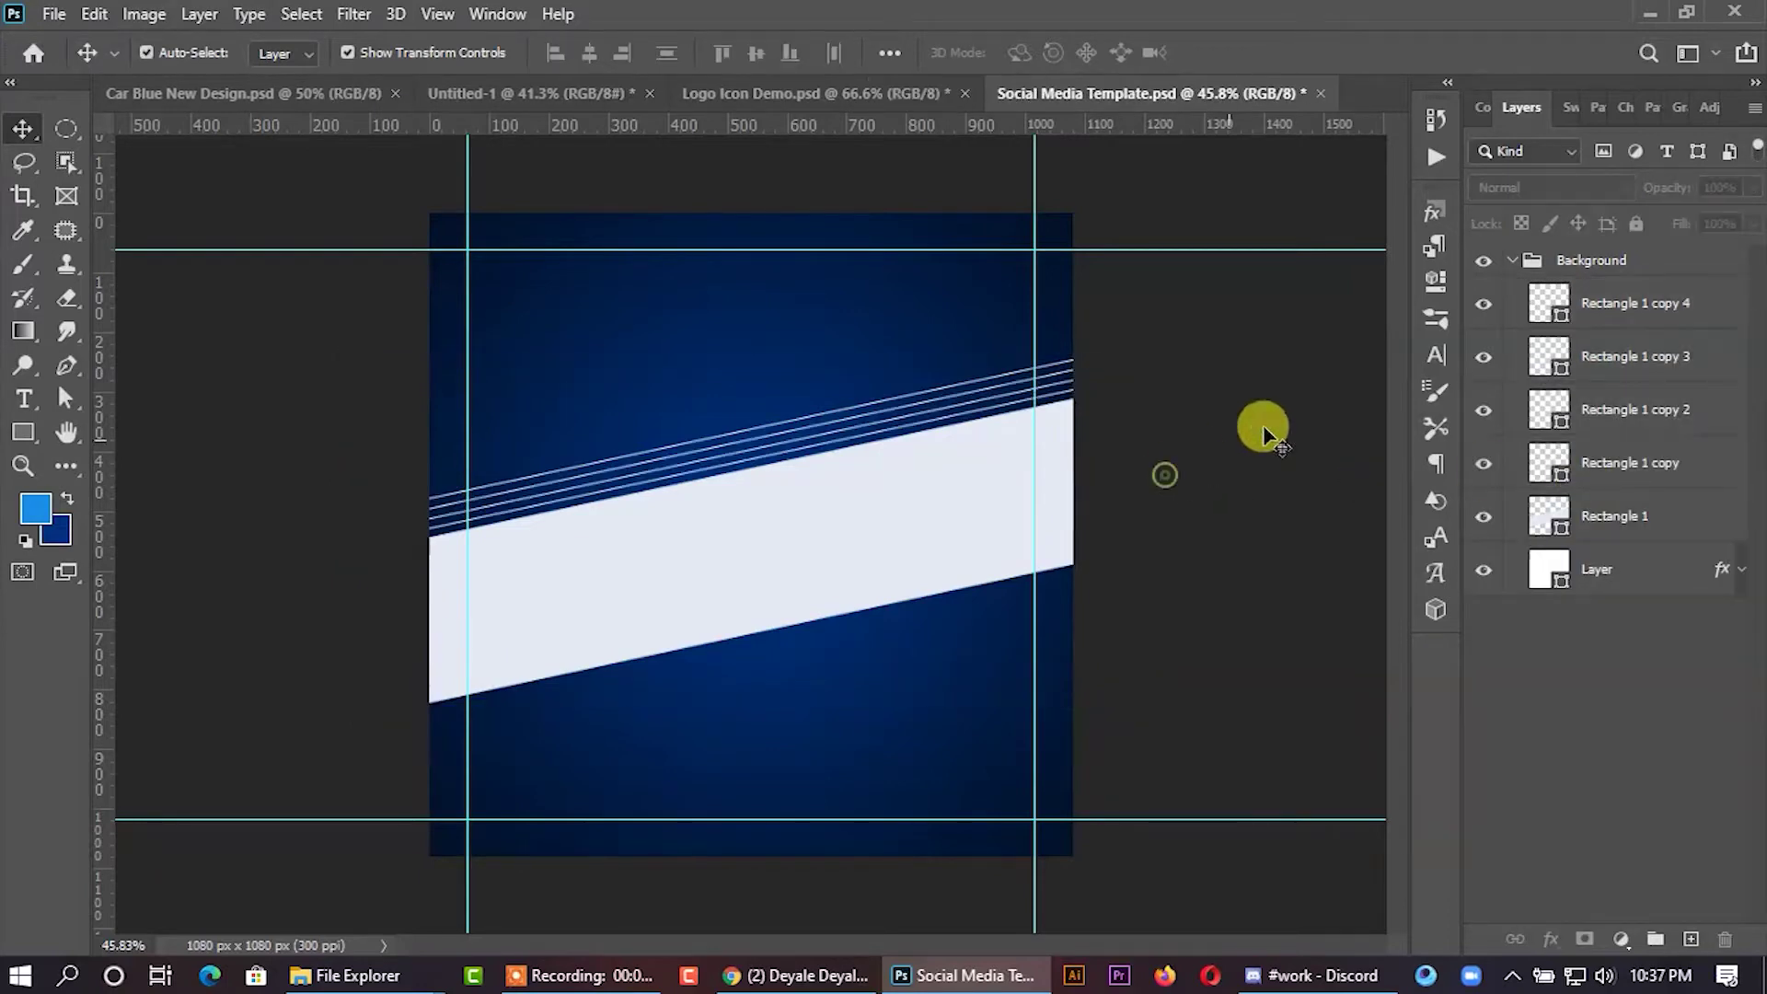
left_click(1579, 317)
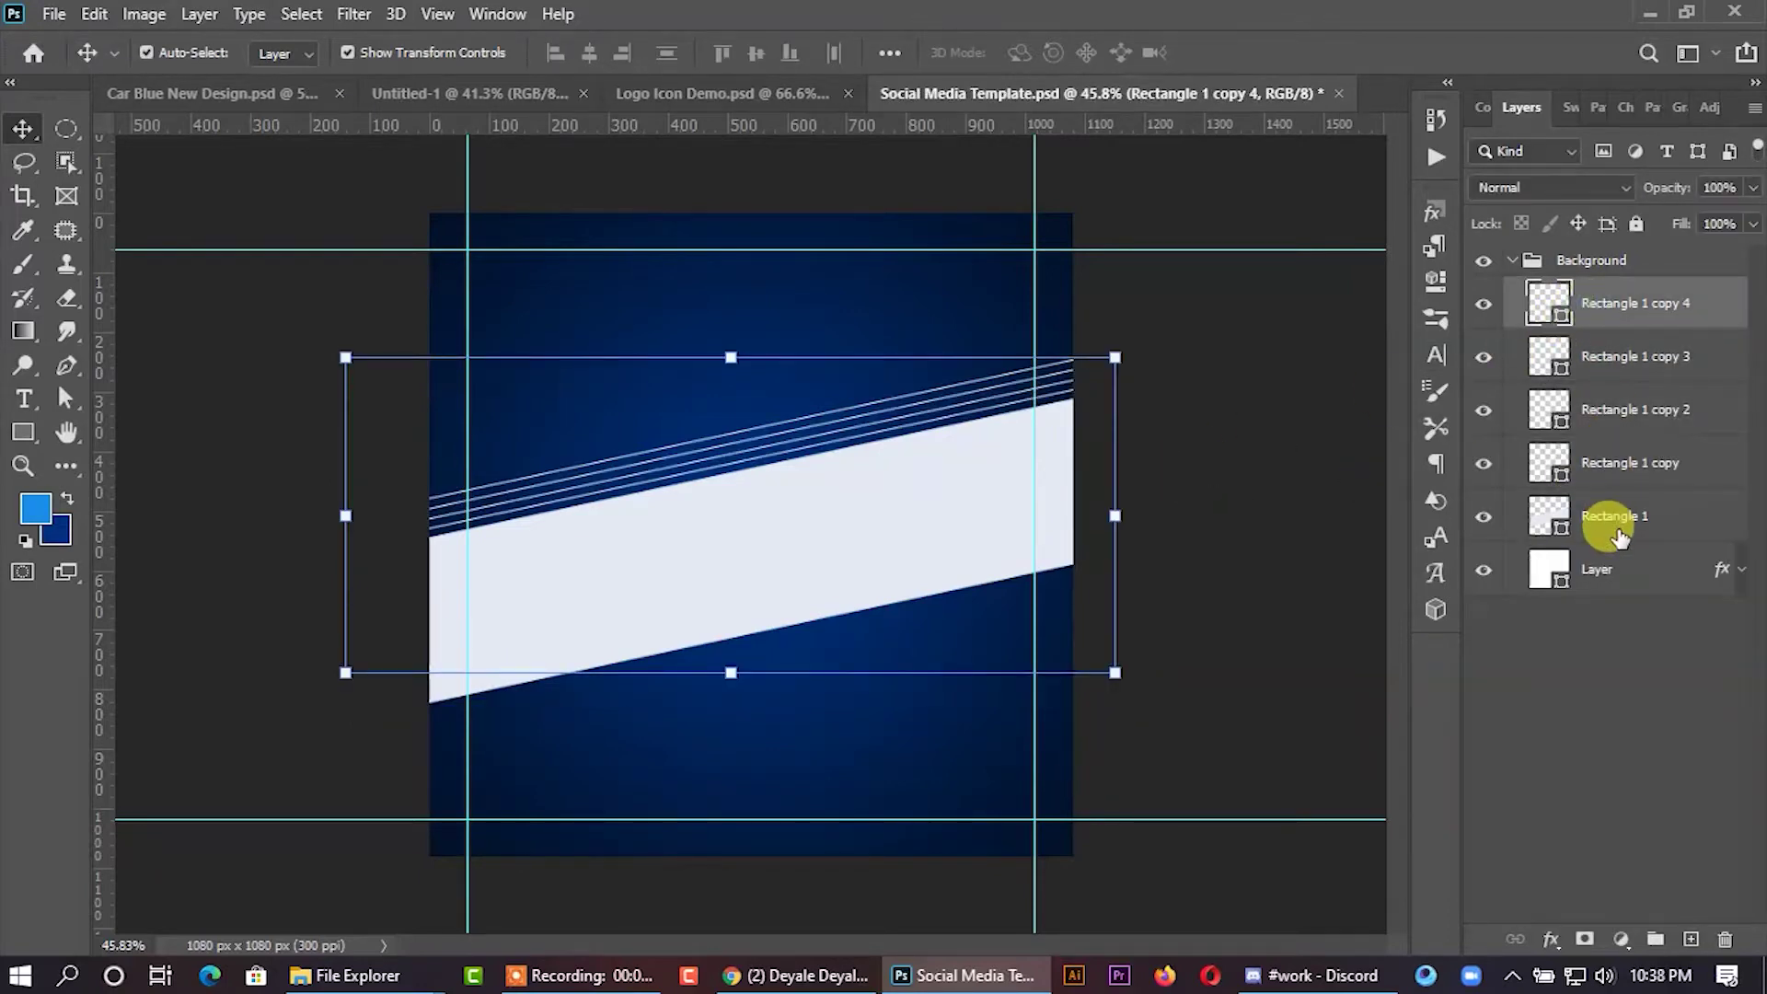
left_click(1618, 536, "shift")
Duplicate the band and stripes, flip the copy horizontally, and move it down-left.
left_click_drag(948, 529, 954, 586)
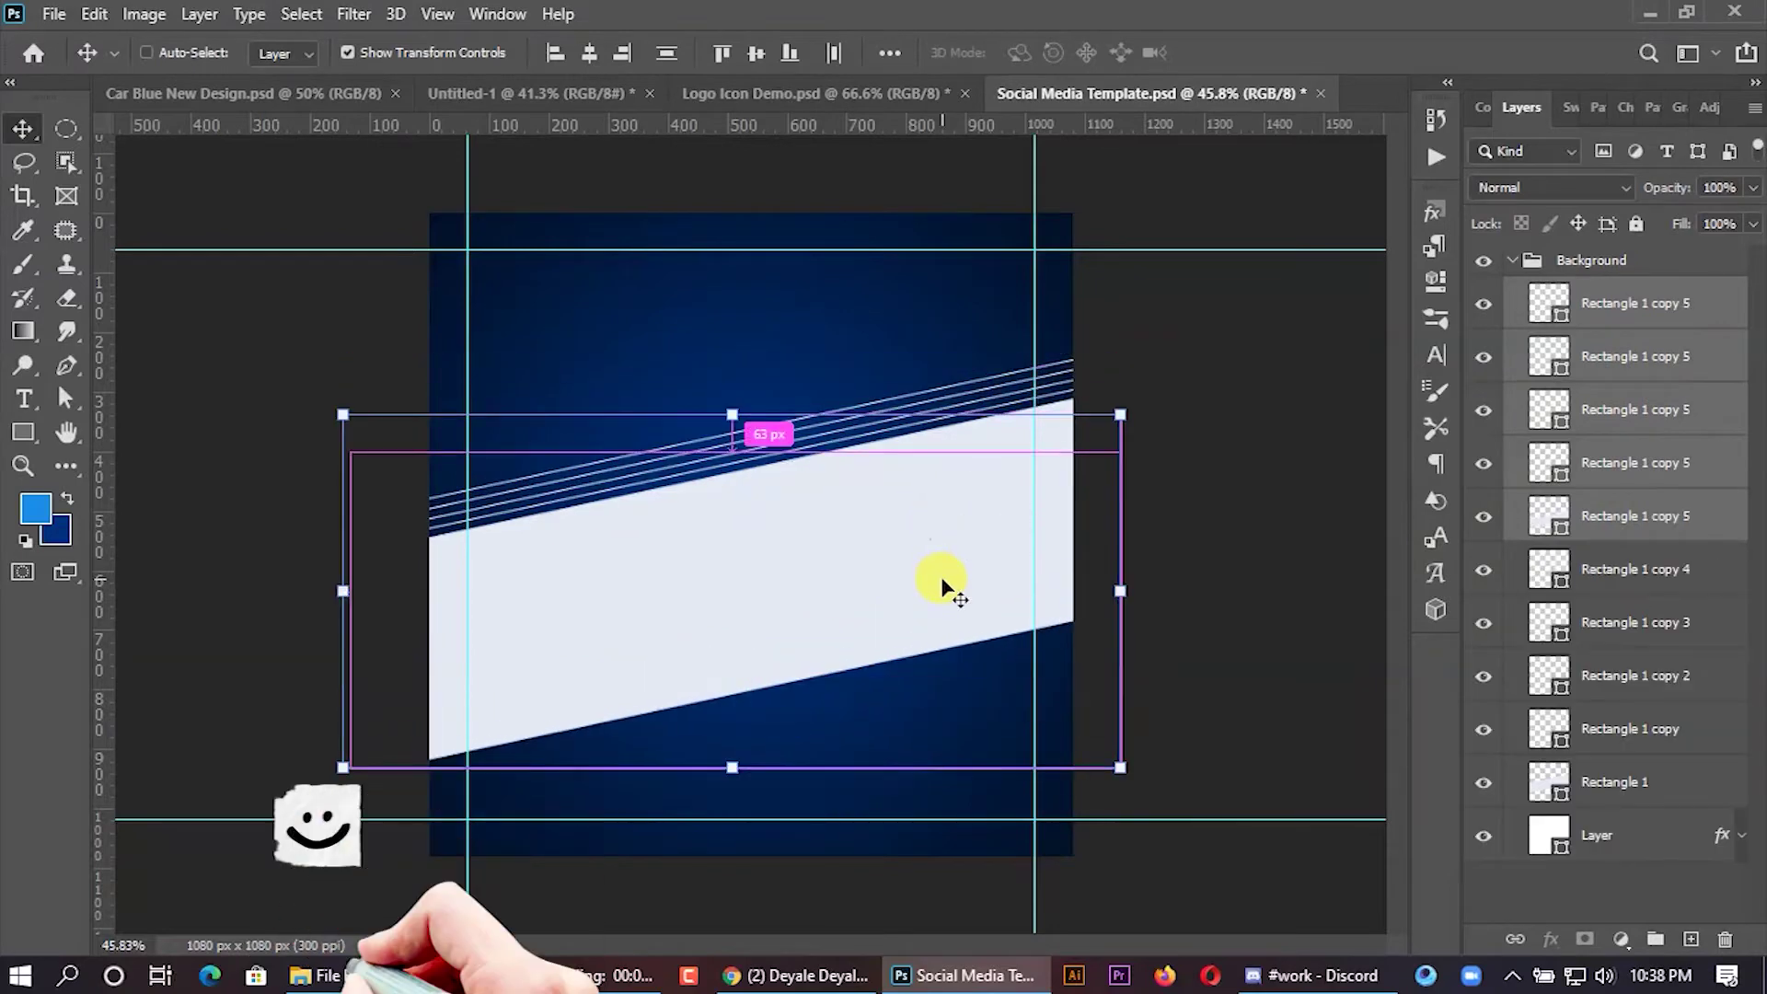
key("ctrl+t")
right_click(958, 566)
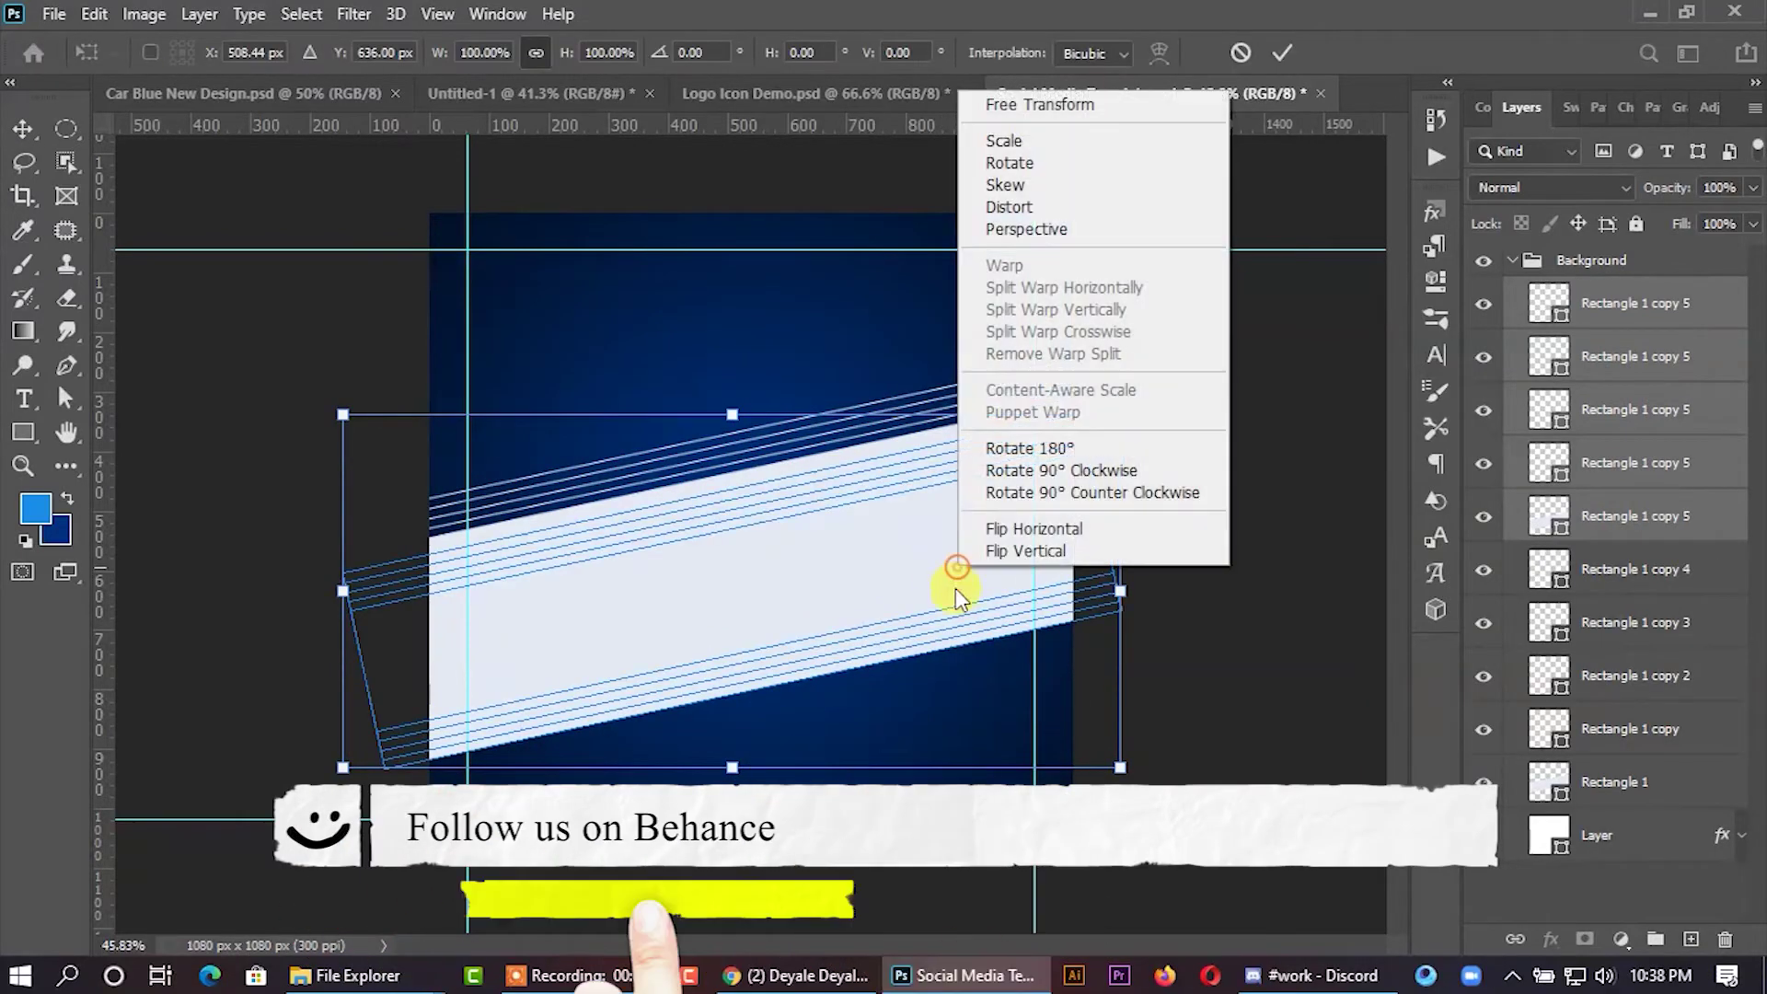
left_click(1028, 525)
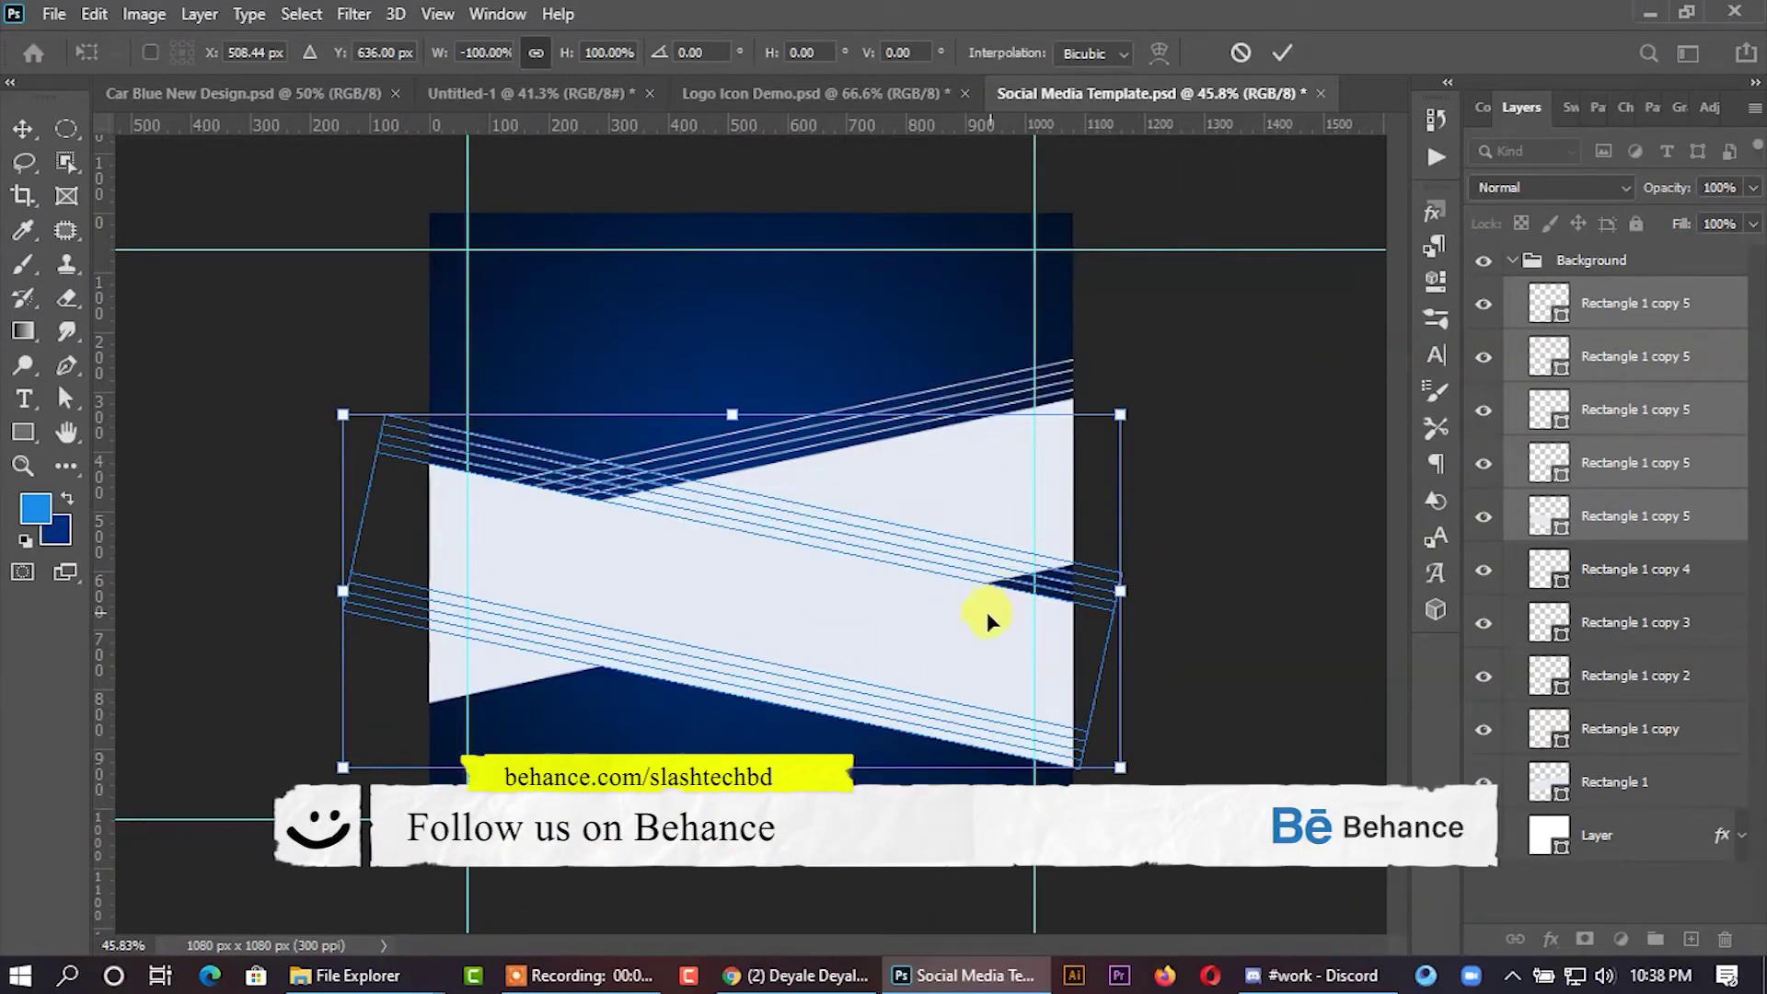
left_click_drag(958, 637, 906, 741)
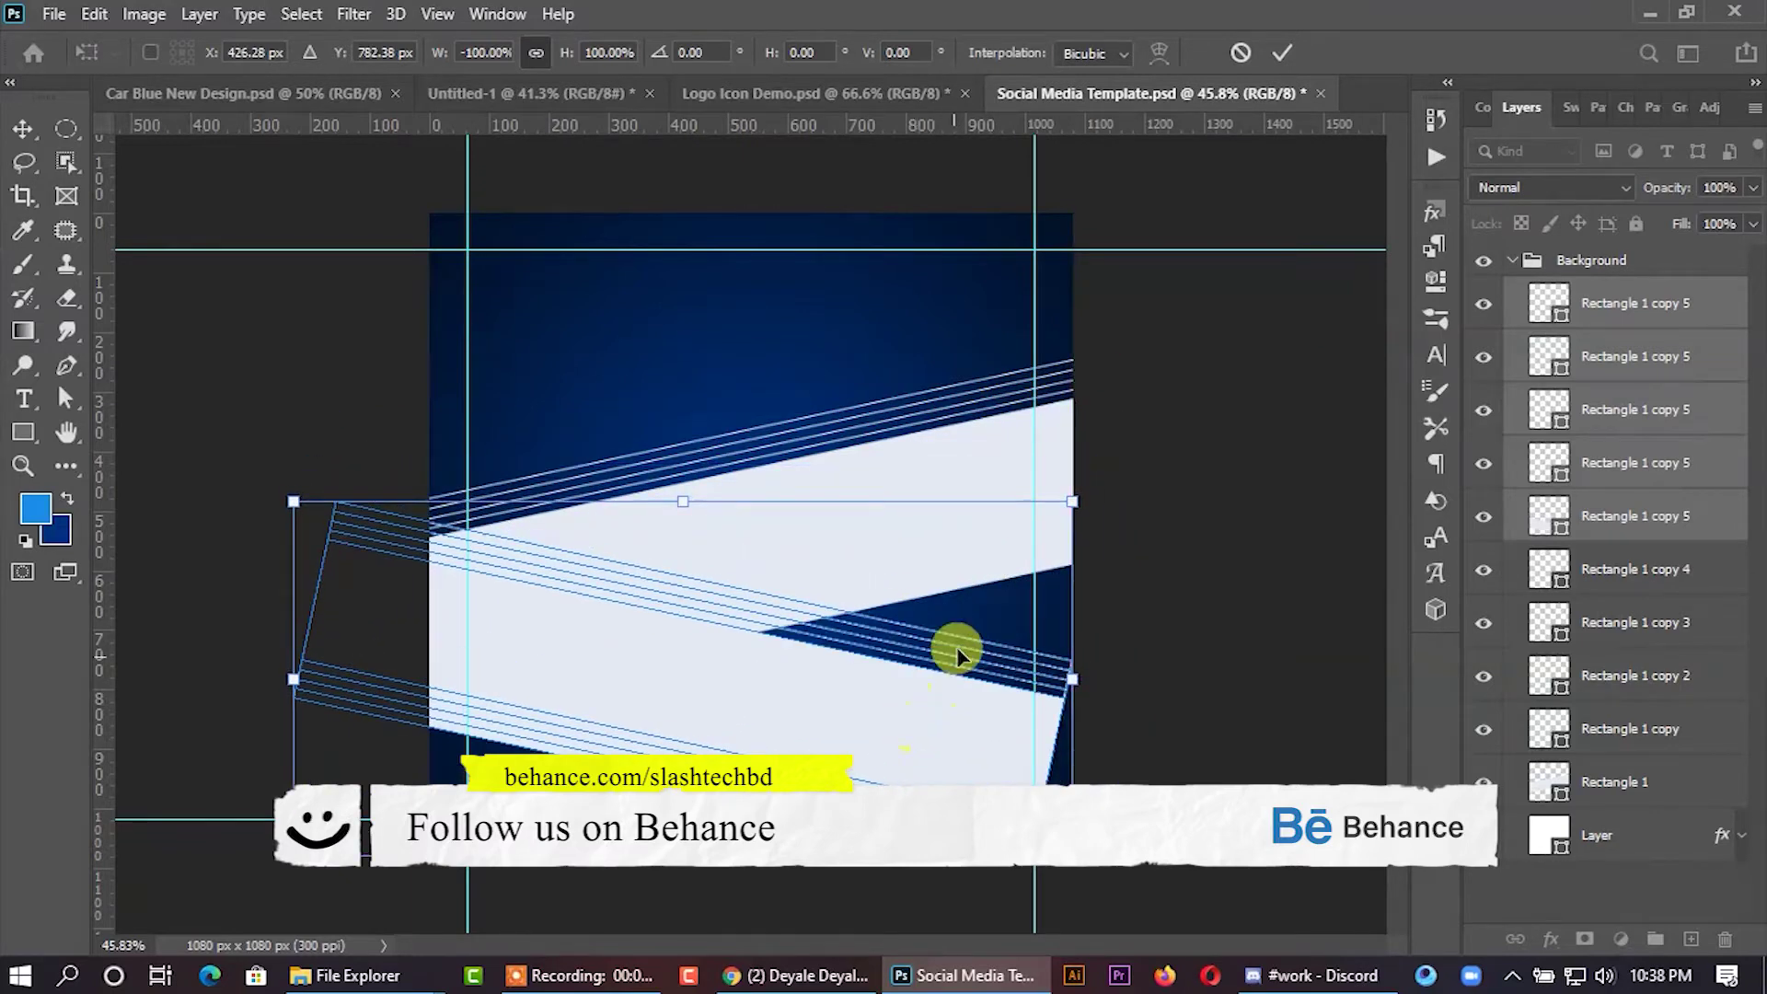
Flip the copy vertically, rotate it about -149 degrees, and group it as Group 1.
right_click(863, 668)
left_click(937, 651)
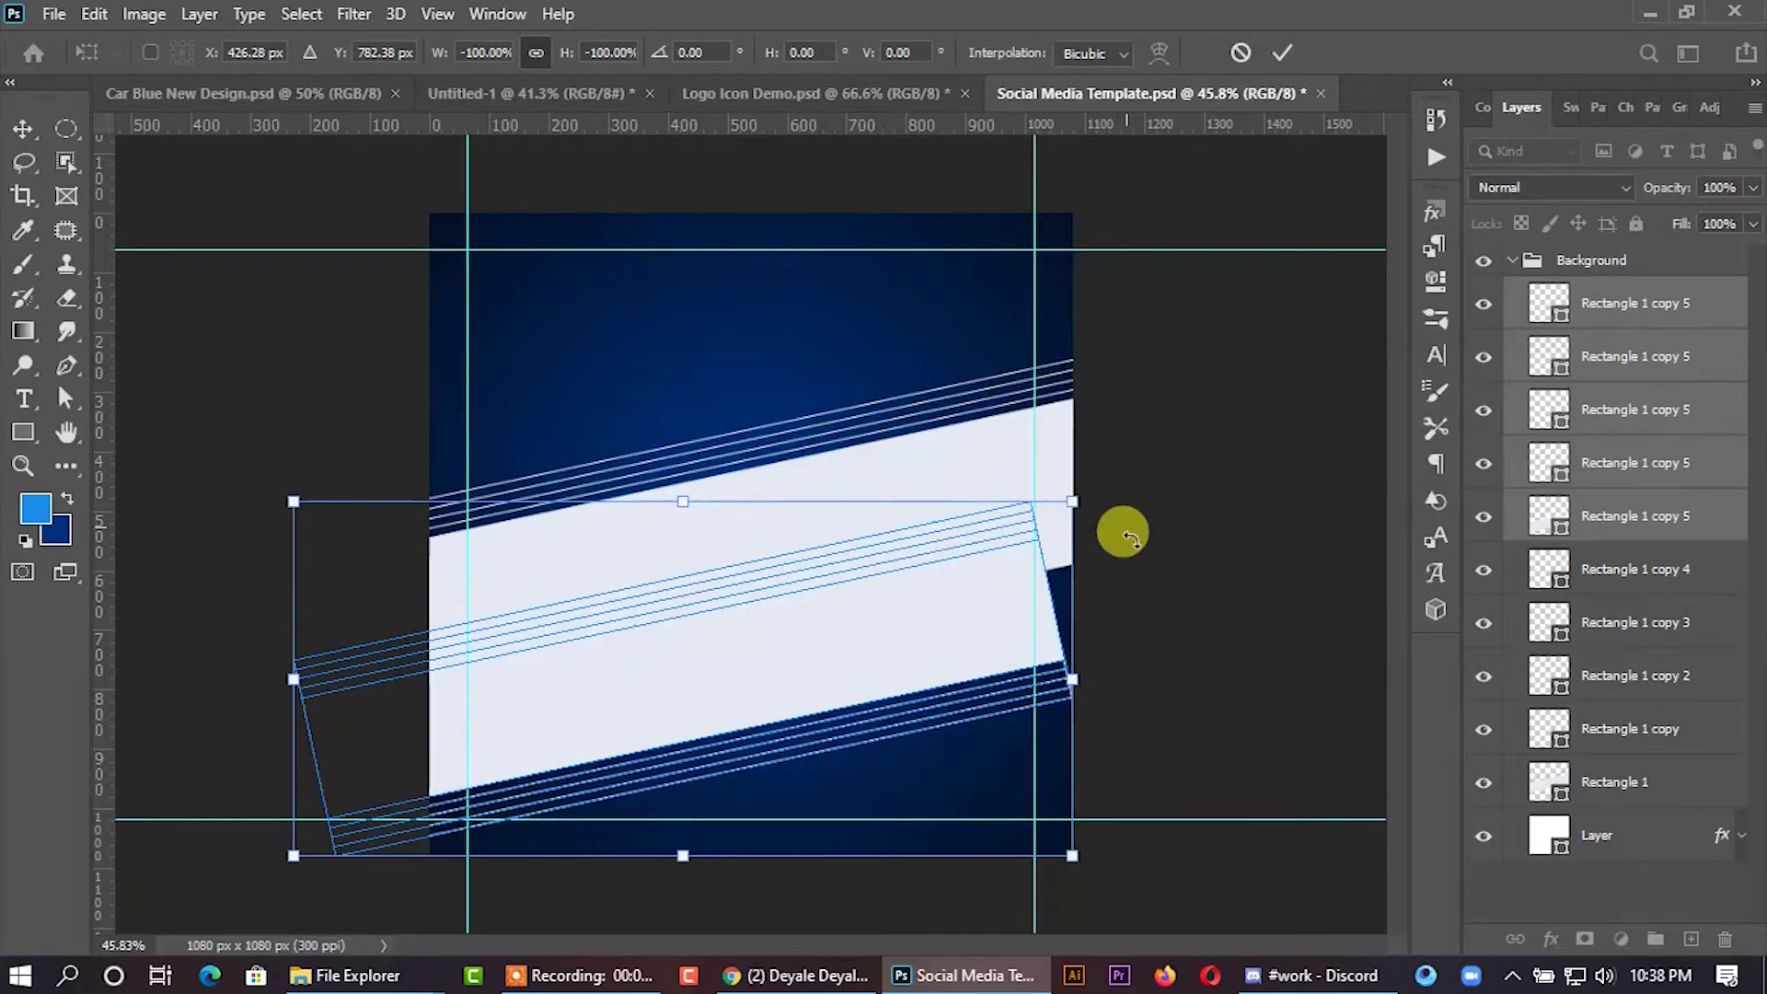
left_click_drag(1116, 507, 1073, 758)
mouse_move(916, 793)
left_mouse_down()
mouse_move(906, 833)
mouse_move(974, 848)
mouse_move(983, 870)
left_mouse_up()
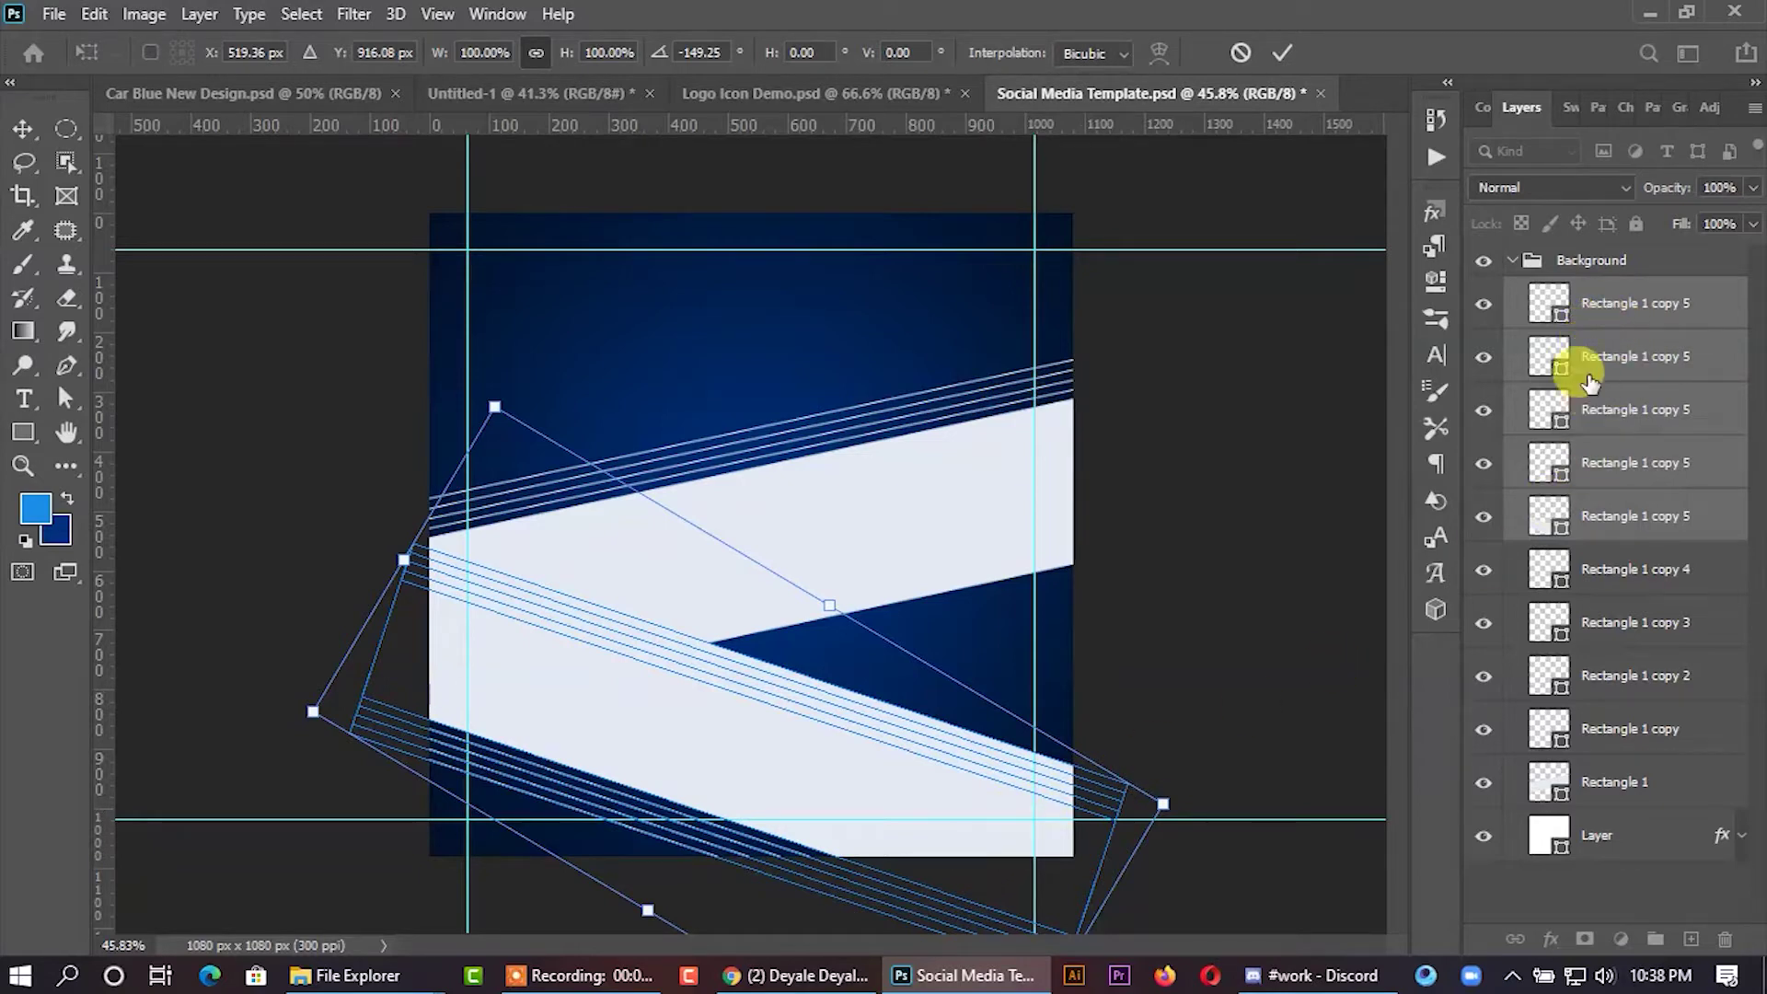
left_click(1282, 53)
key("ctrl+g")
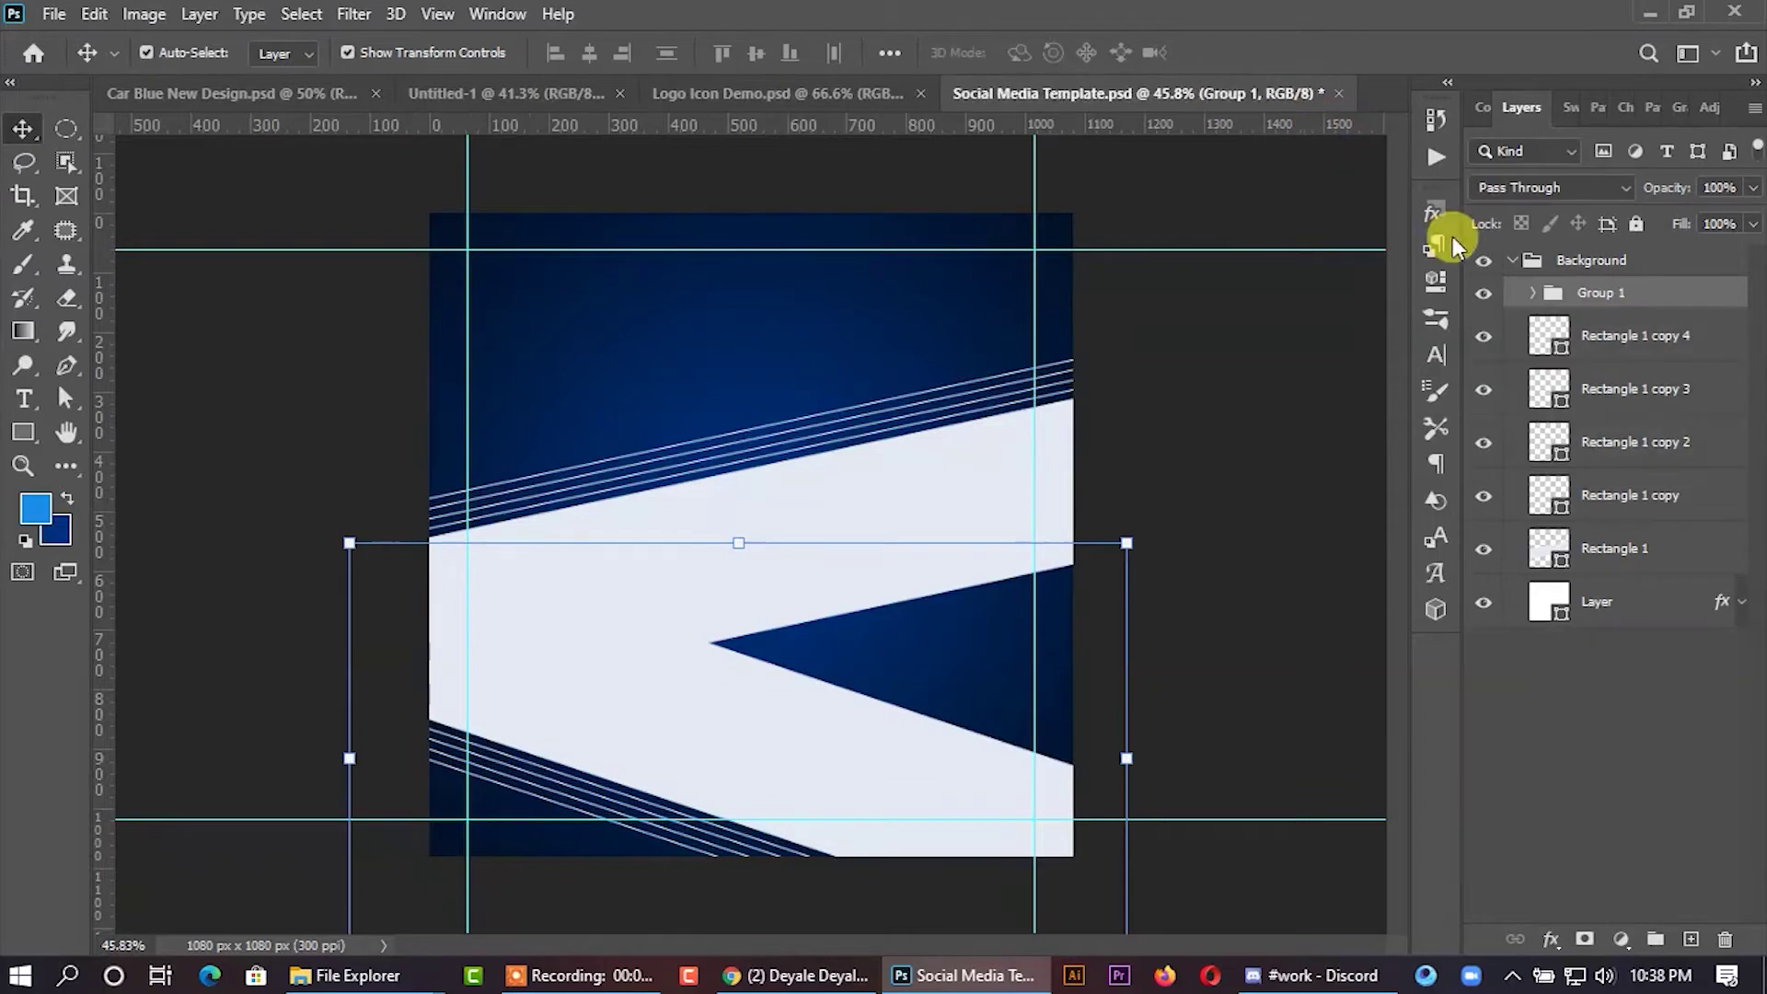
Group the original band layers as Group 2 and shift both groups together into position.
left_click(1620, 345)
left_click(1610, 557, "shift")
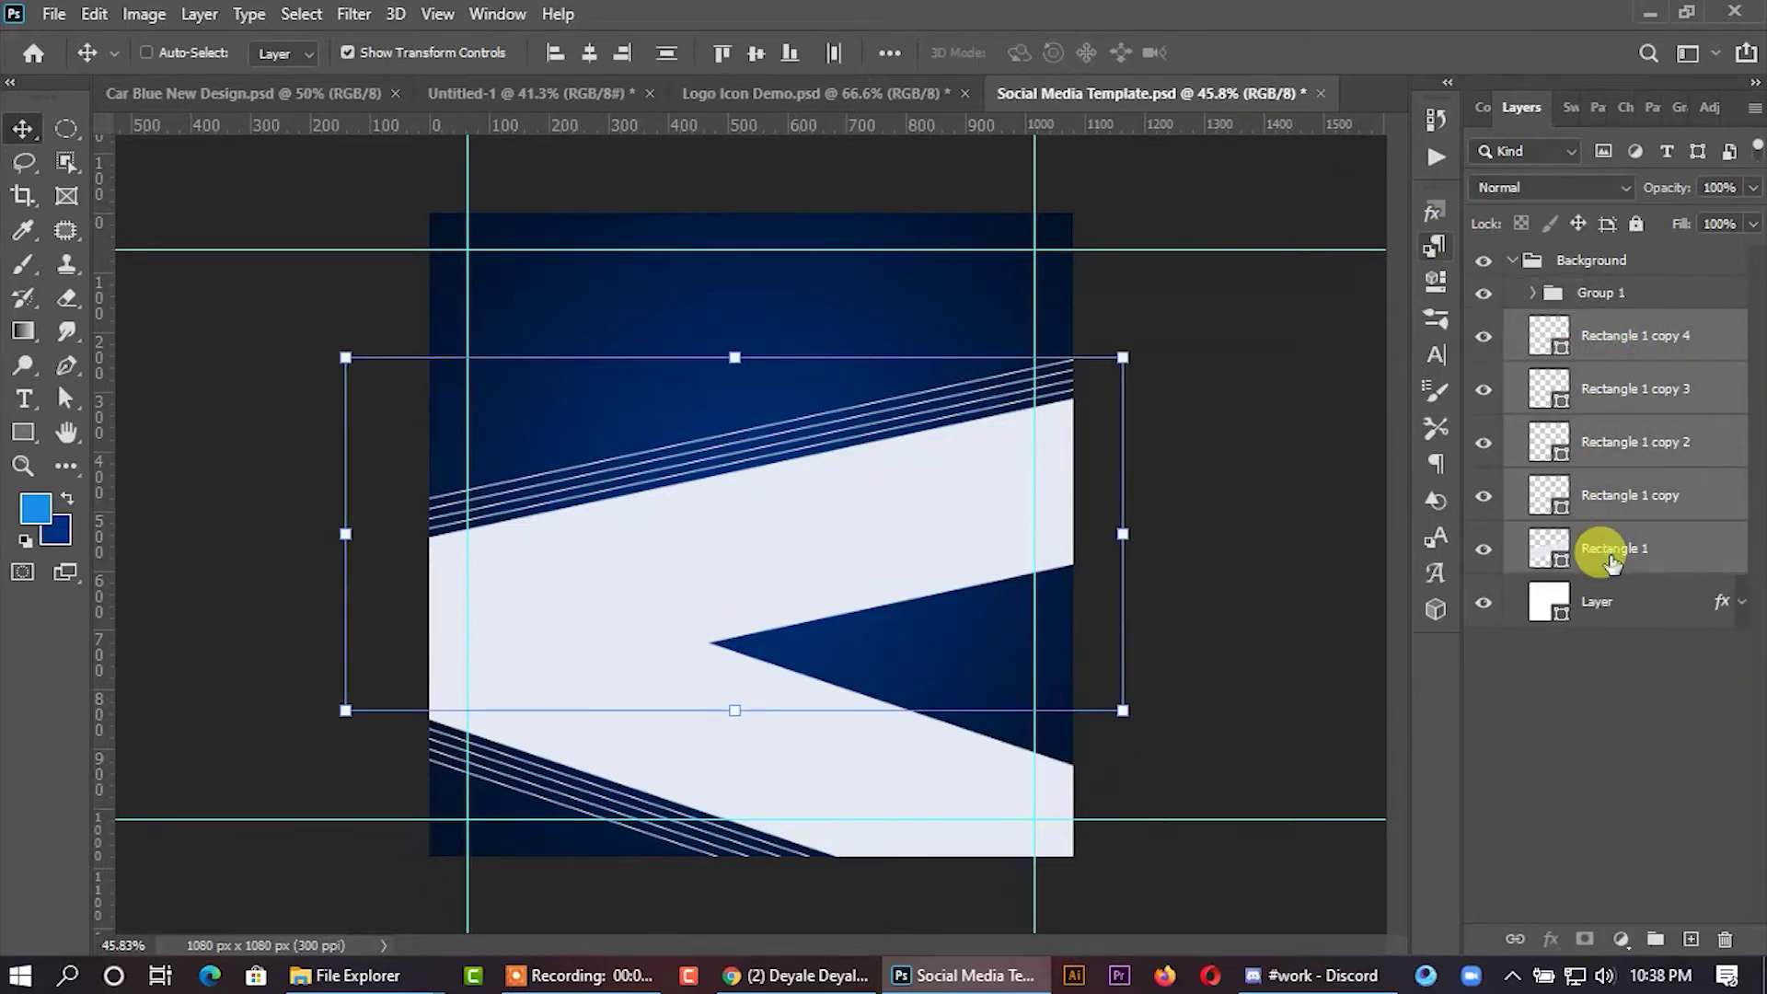
key("ctrl+g")
left_click(1601, 295, "shift")
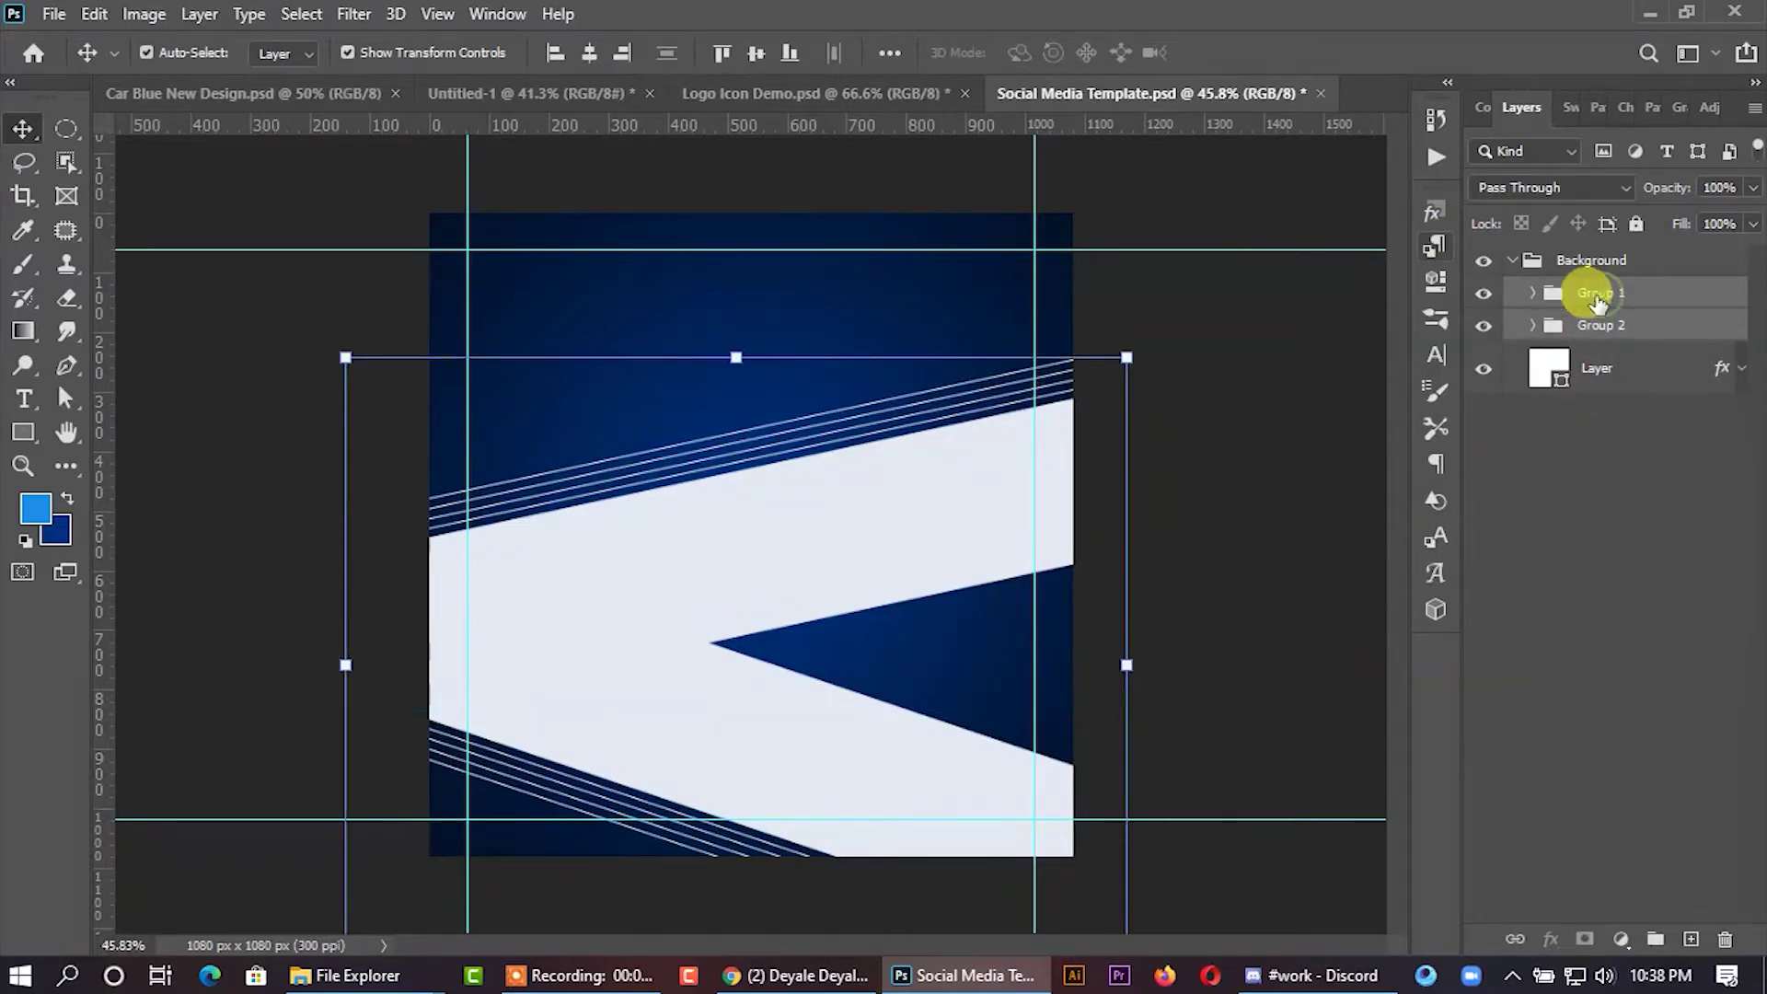
key("ctrl+t")
left_click_drag(847, 557, 834, 511)
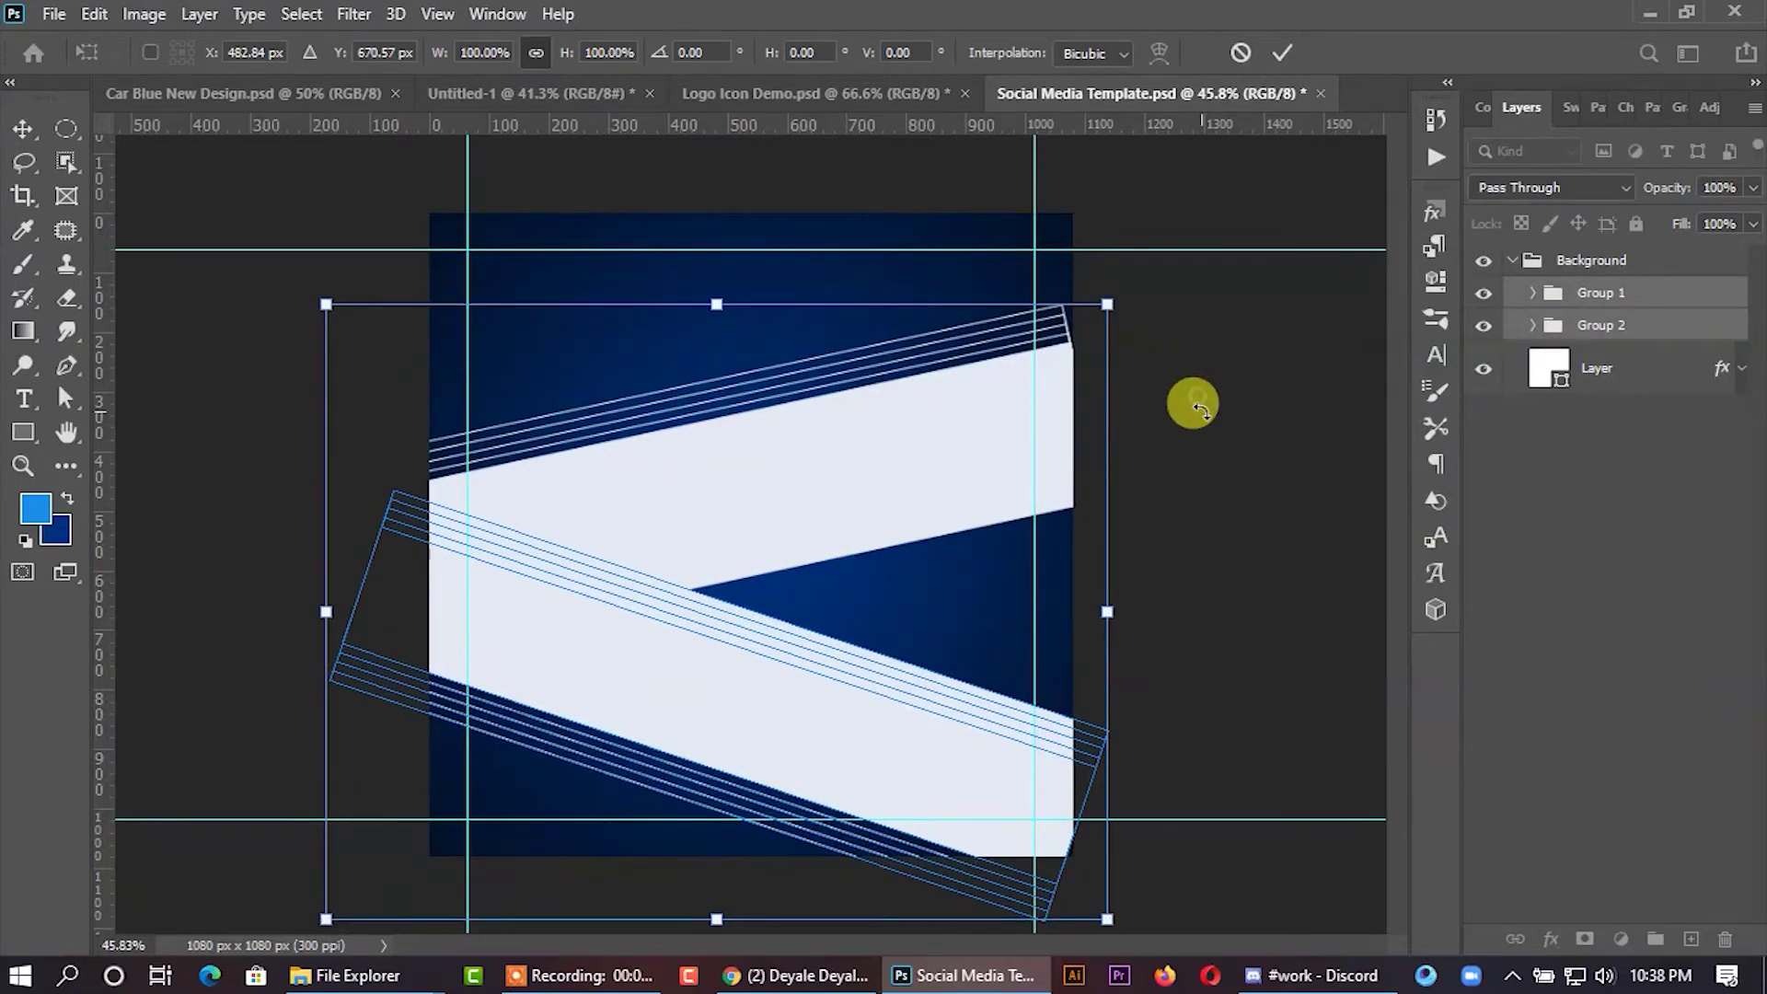
left_click_drag(948, 433, 975, 465)
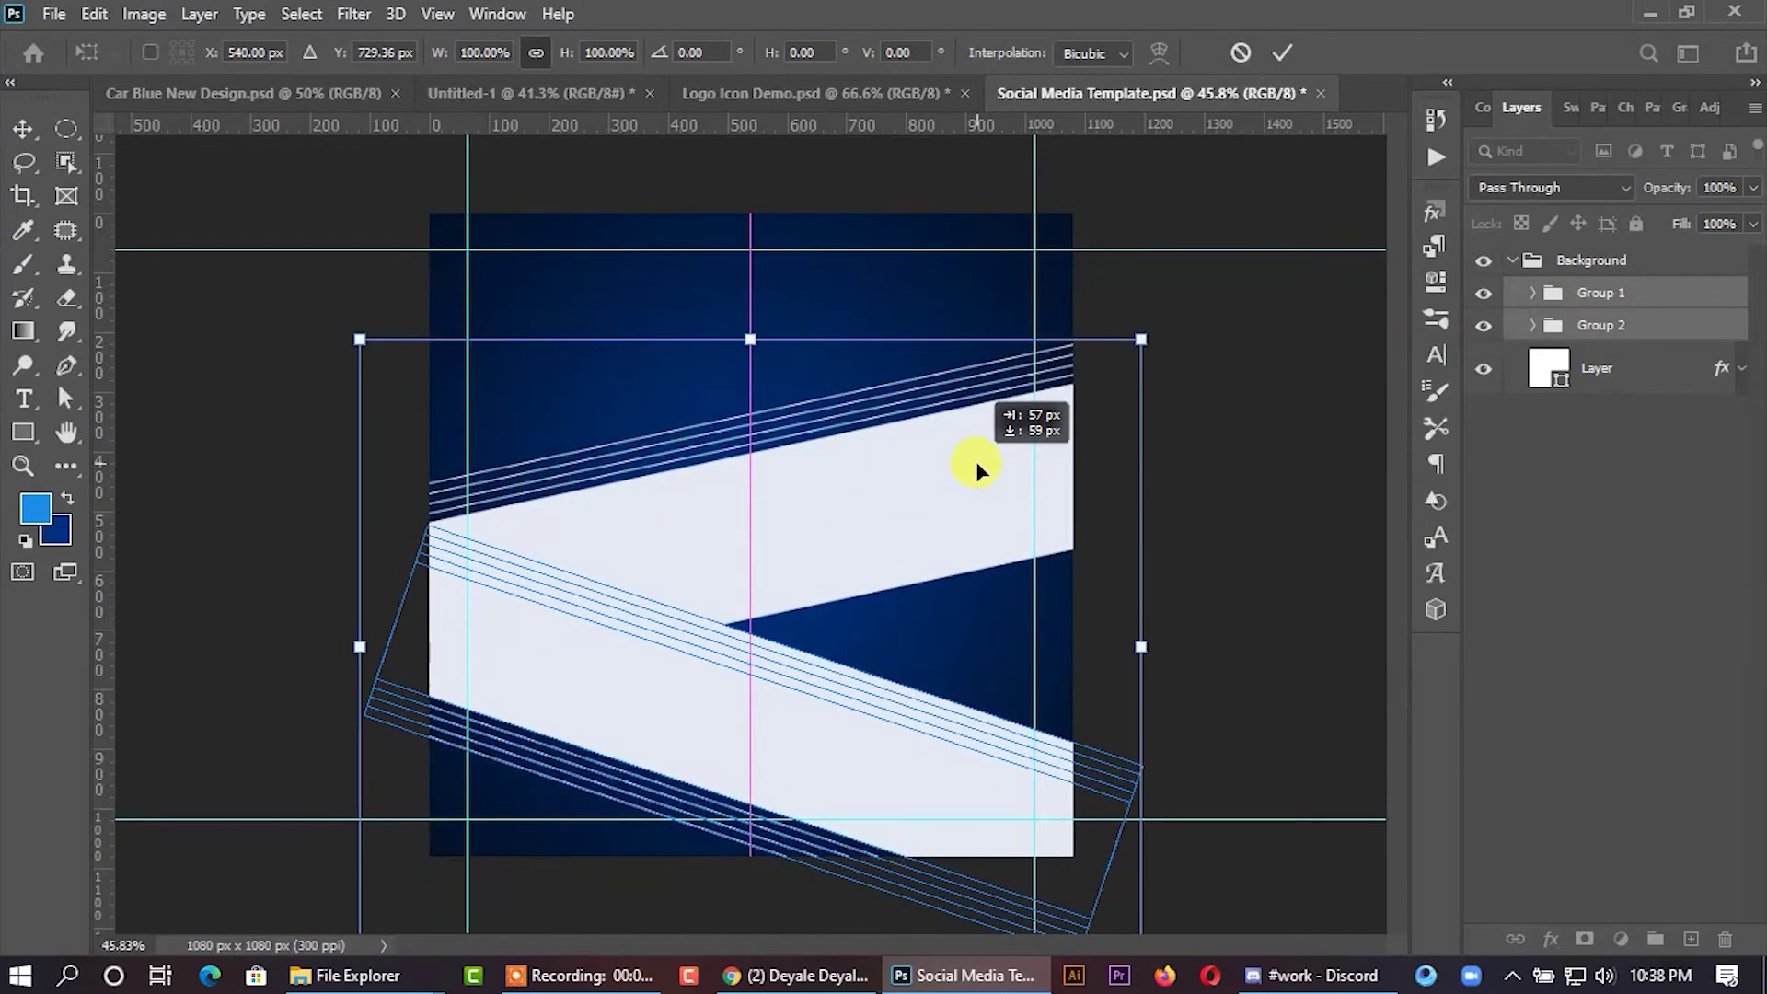
left_click(1298, 58)
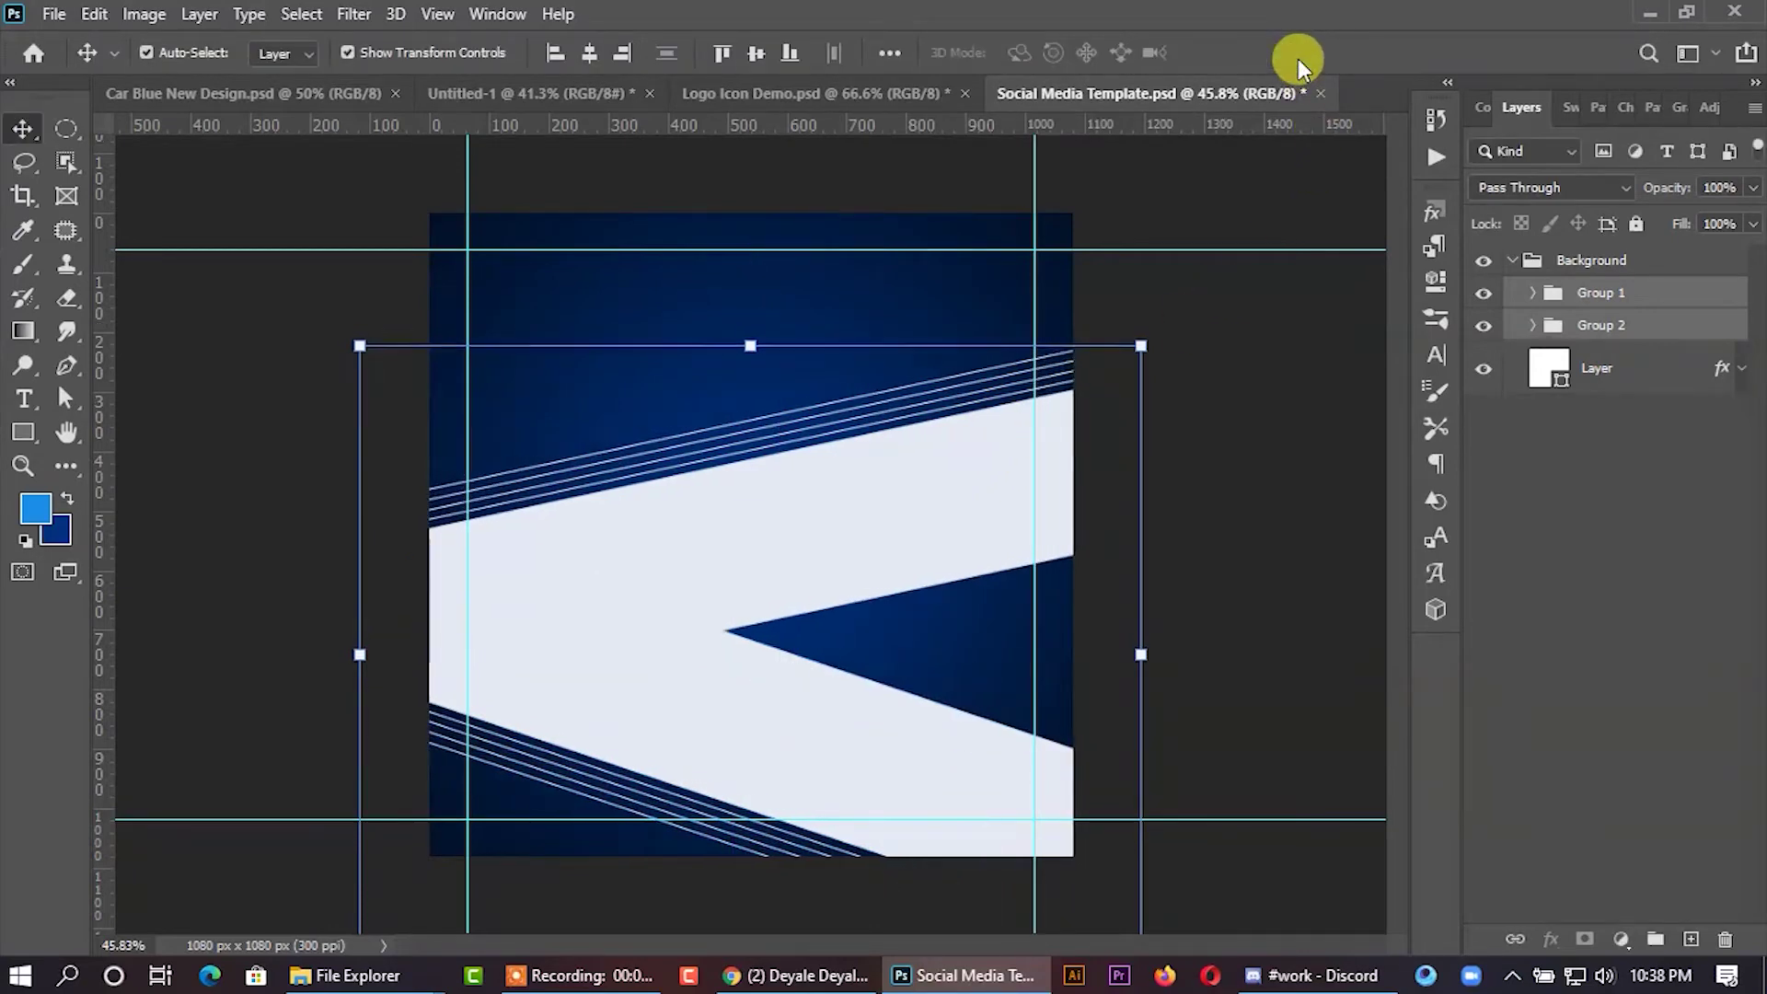
left_click(1226, 446)
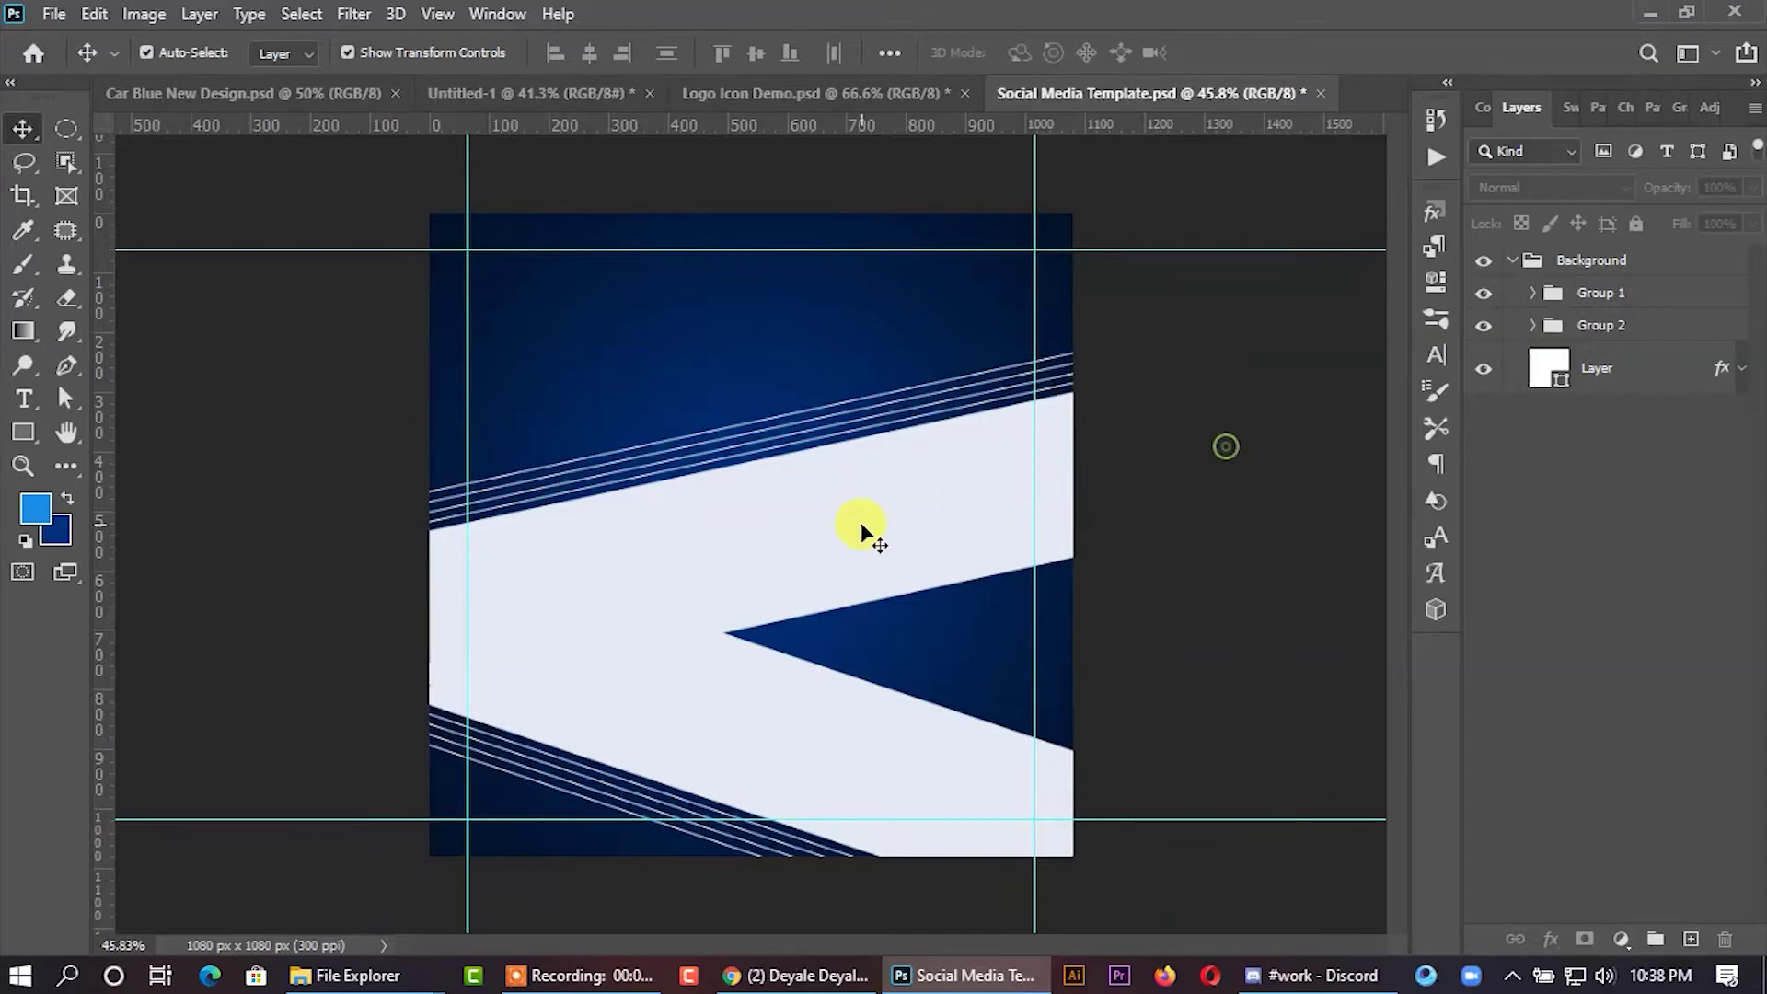
left_click(863, 524)
Apply a yellow-orange Gradient Overlay preset to the upper band, Rectangle 1.
right_click(1615, 589)
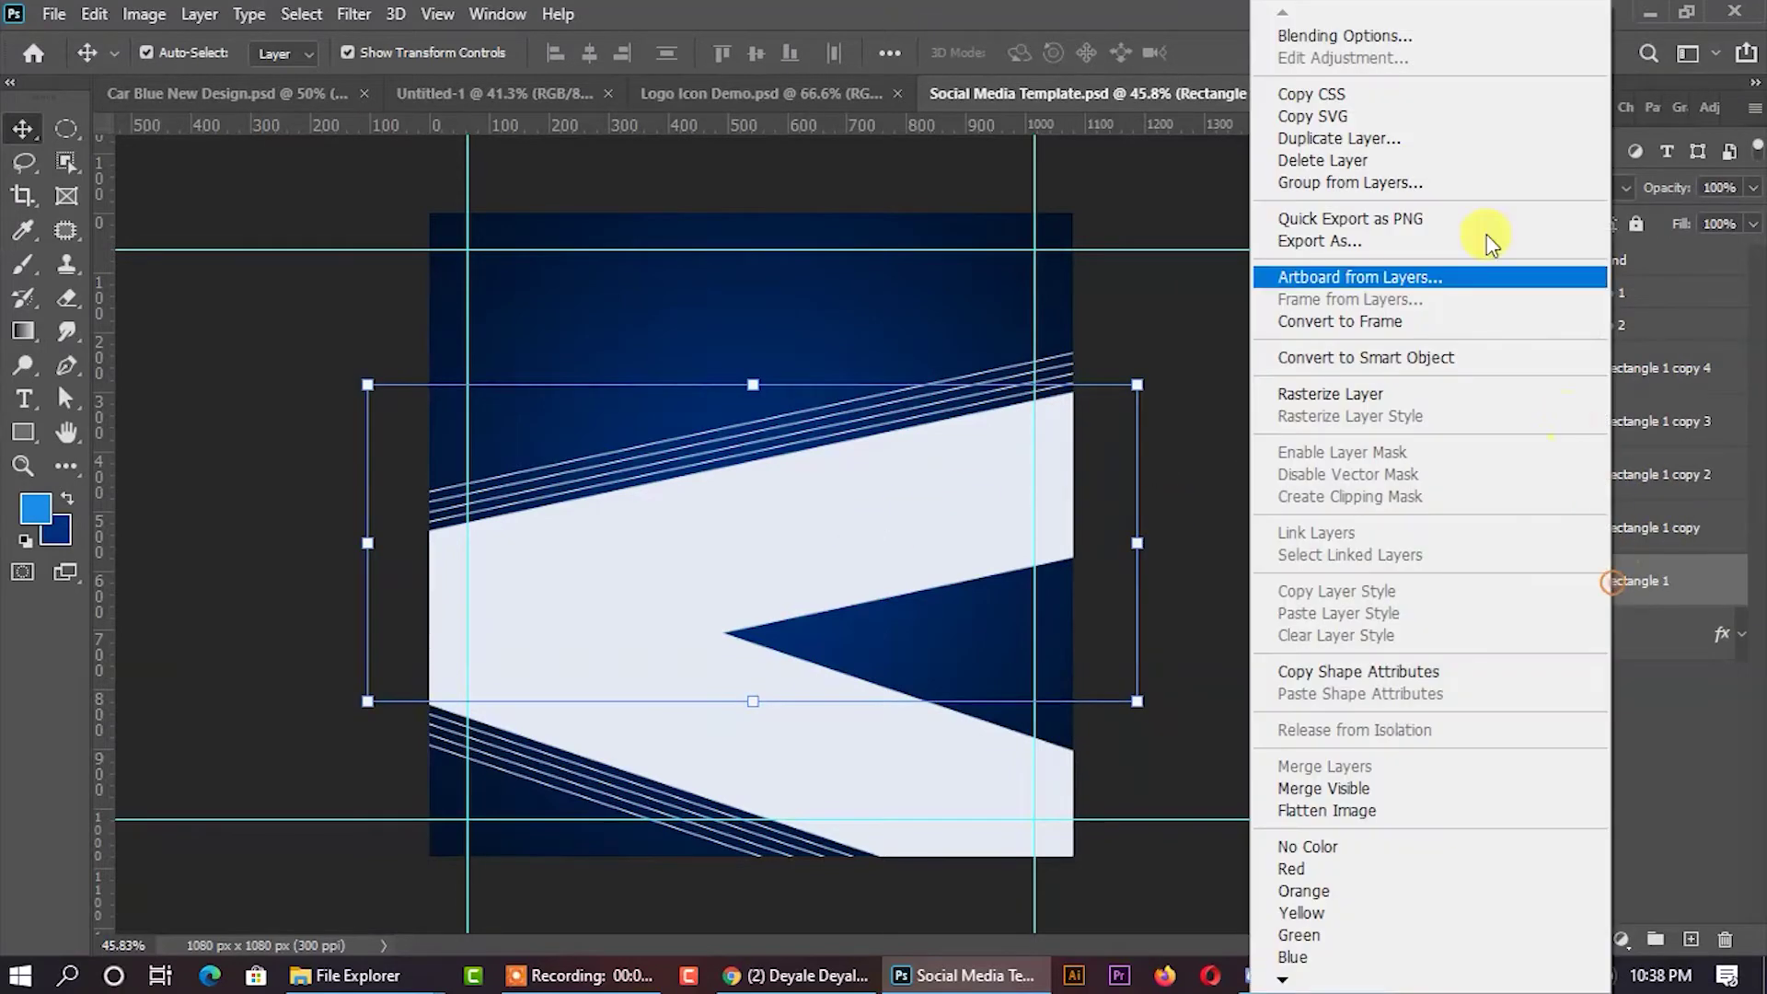
left_click(1413, 36)
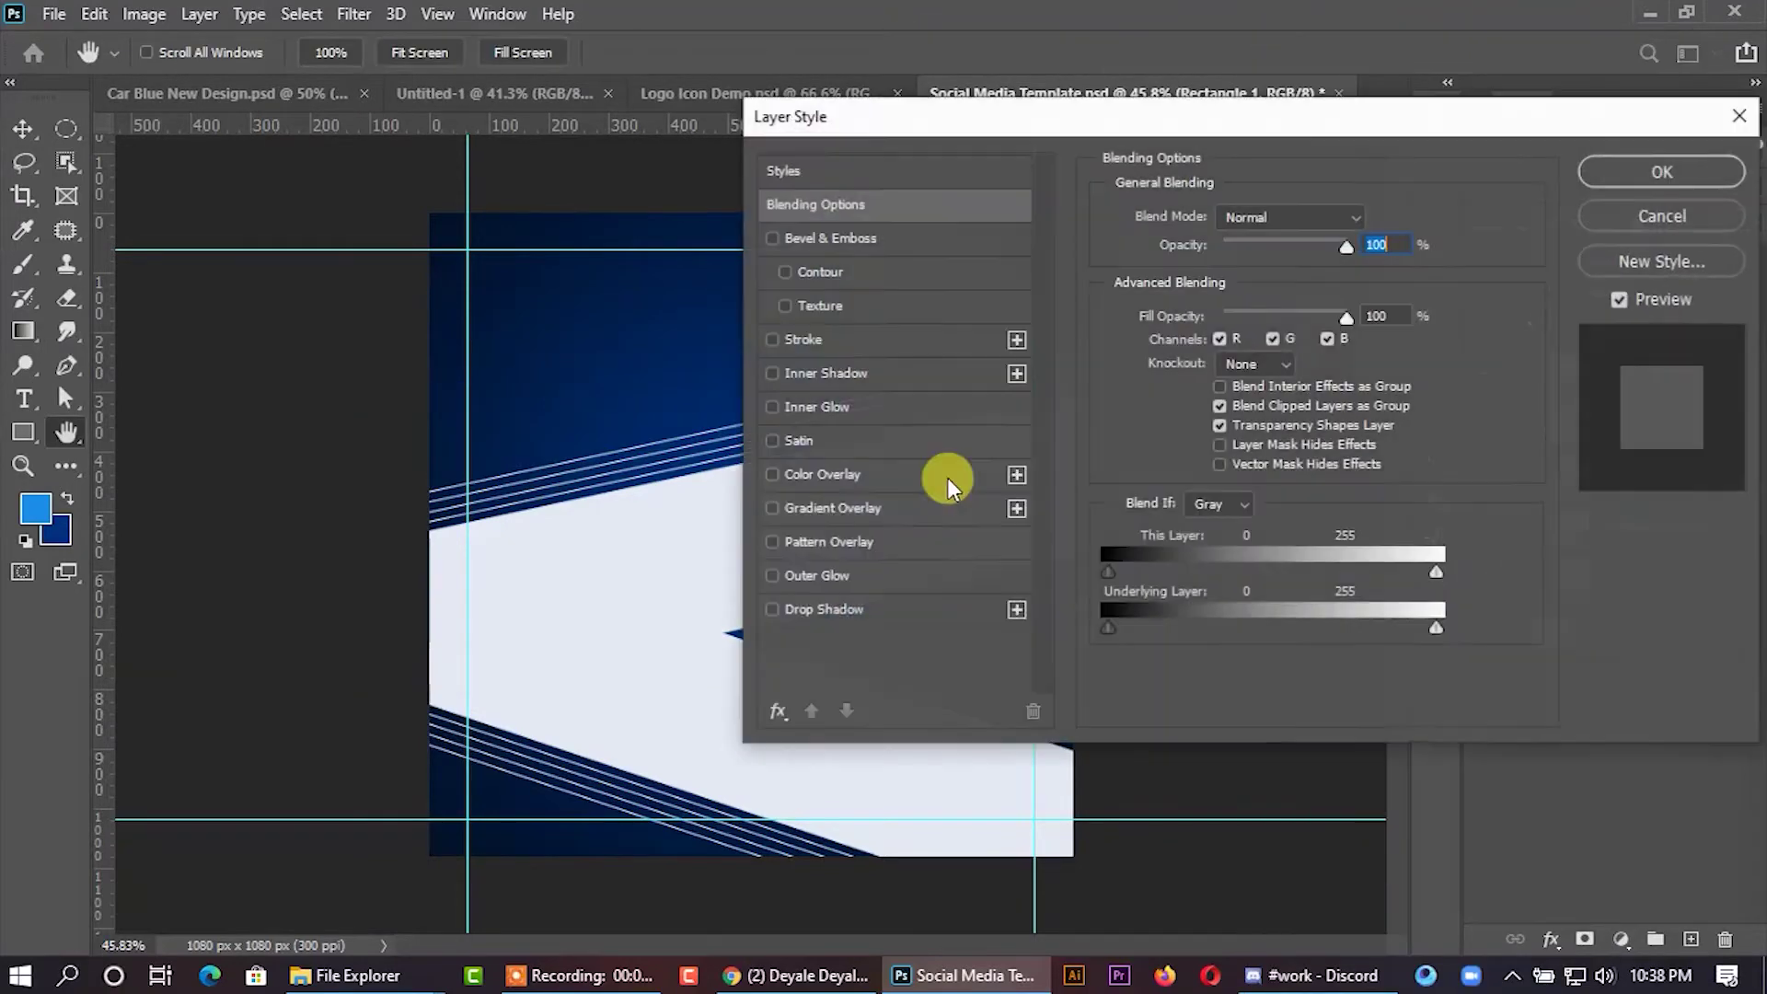
left_click(831, 504)
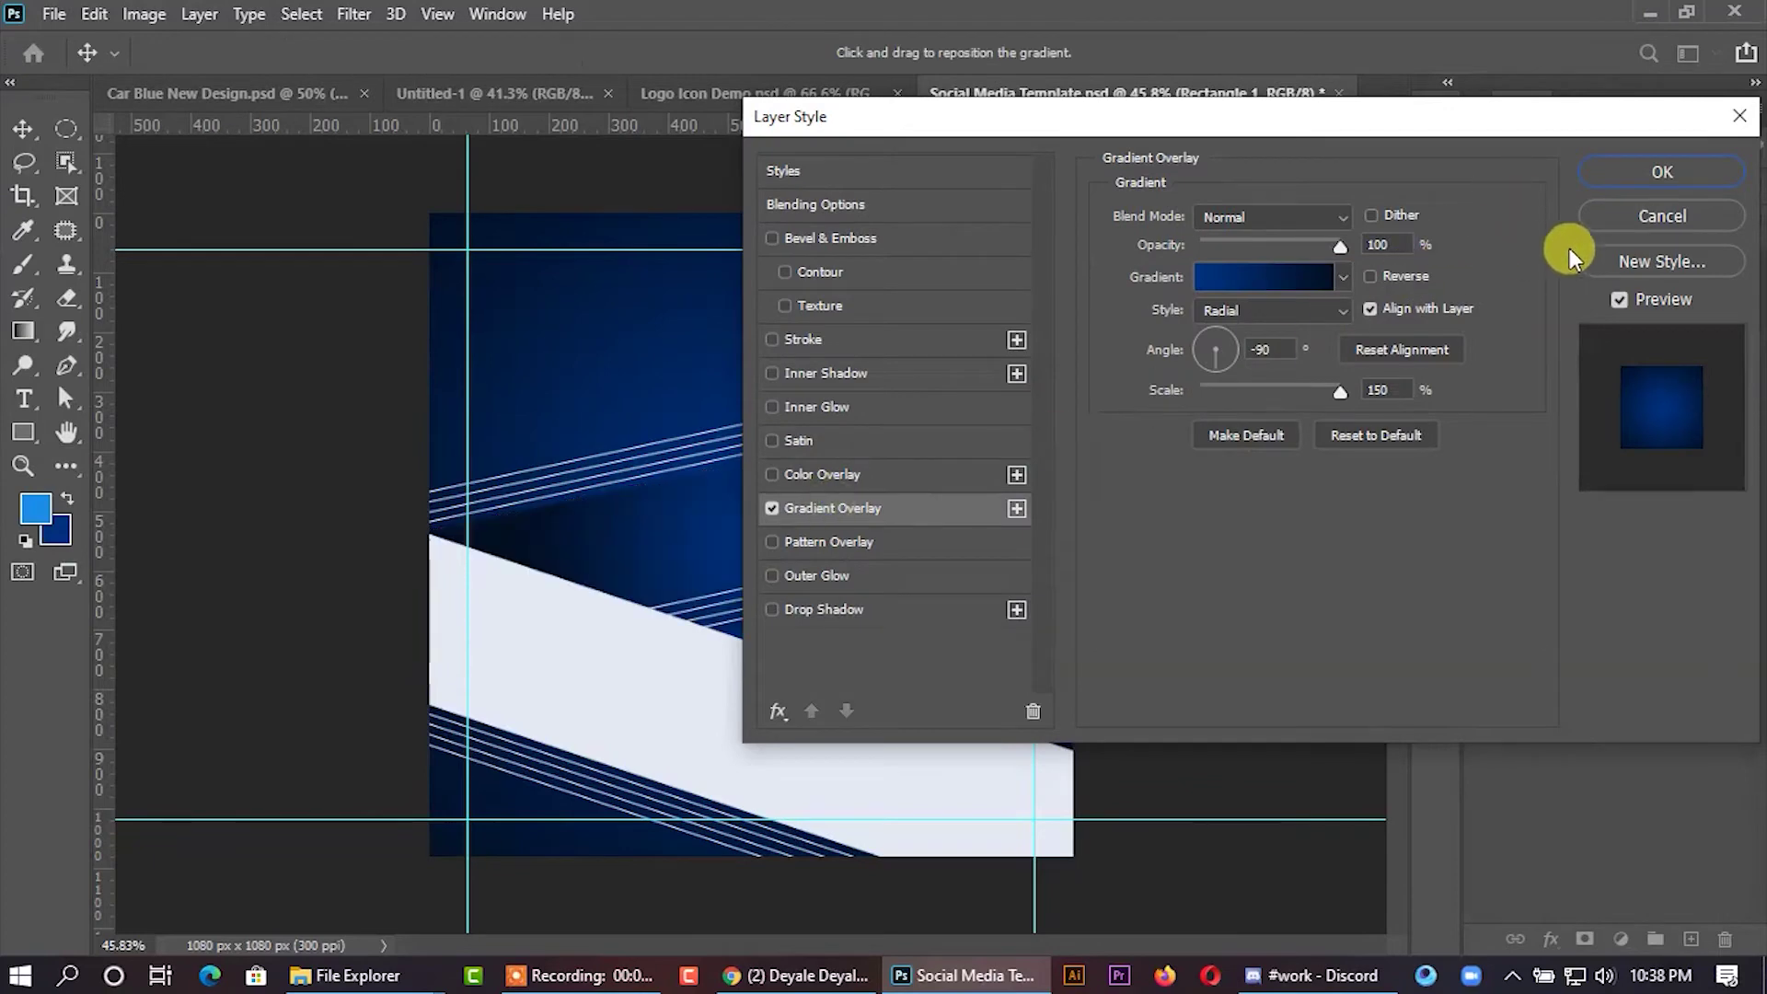
left_click(1269, 285)
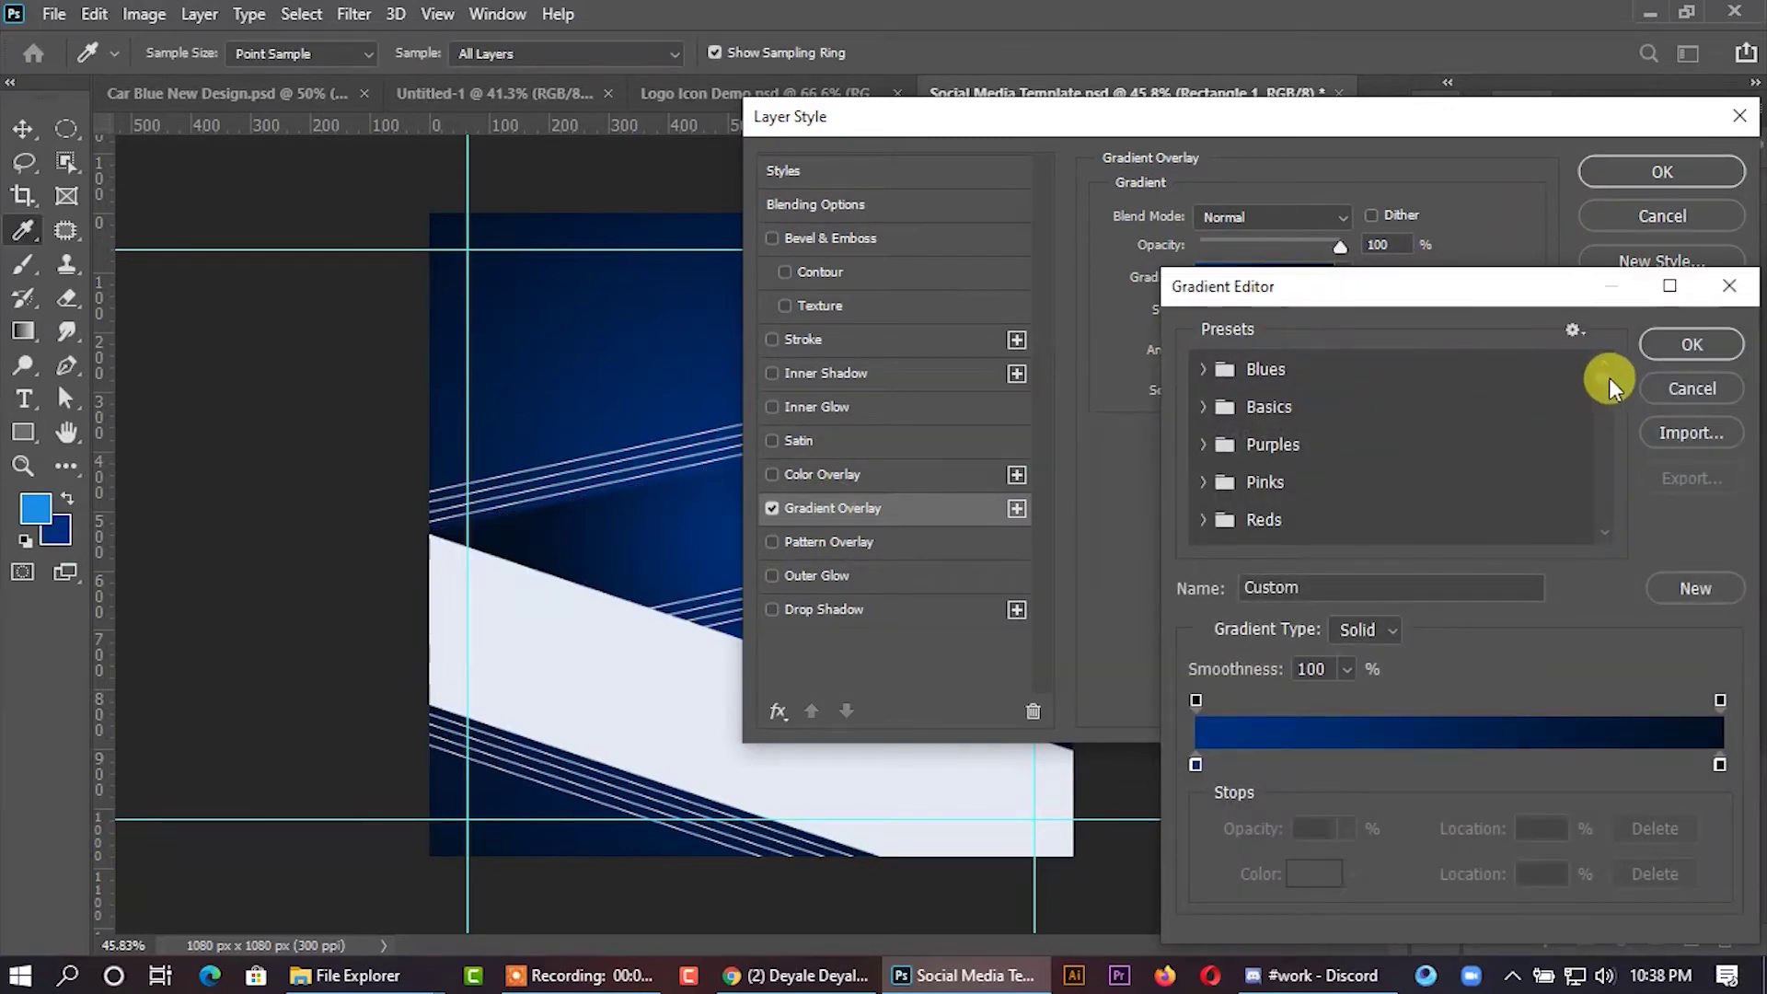
scroll(1609, 396, "up", 5)
scroll(1417, 432, "up", 3)
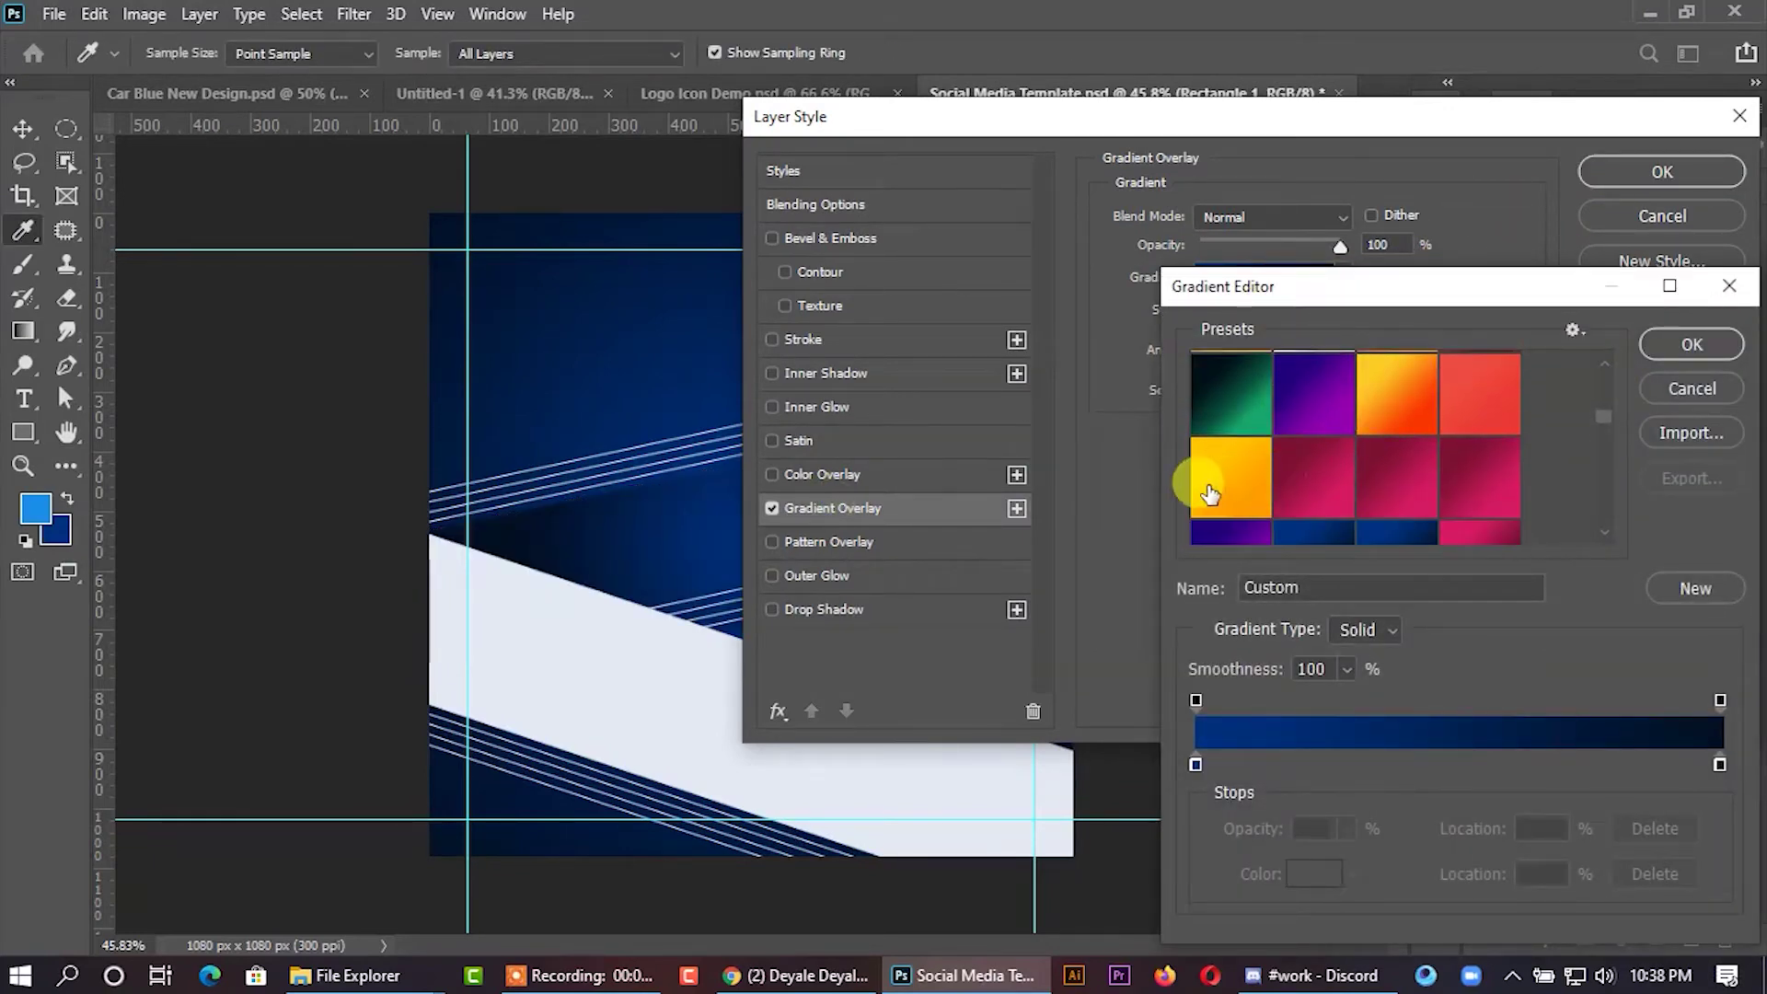
left_click(1209, 495)
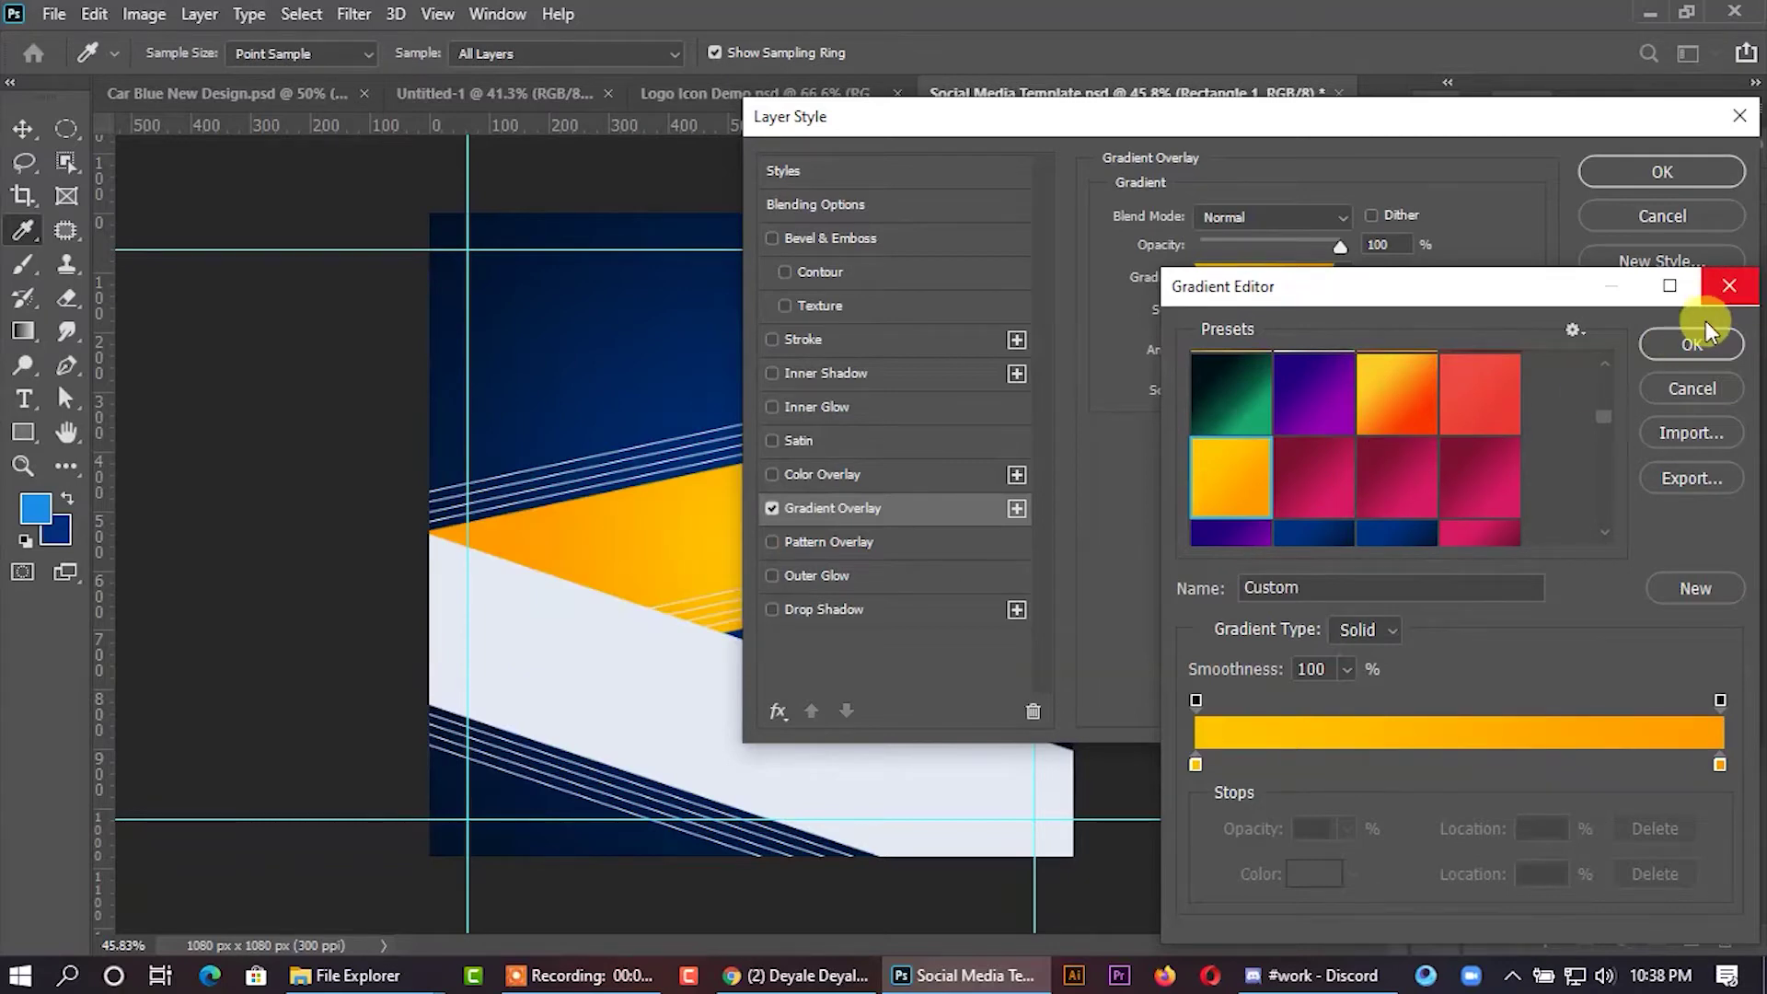
left_click(1686, 344)
left_click(1662, 175)
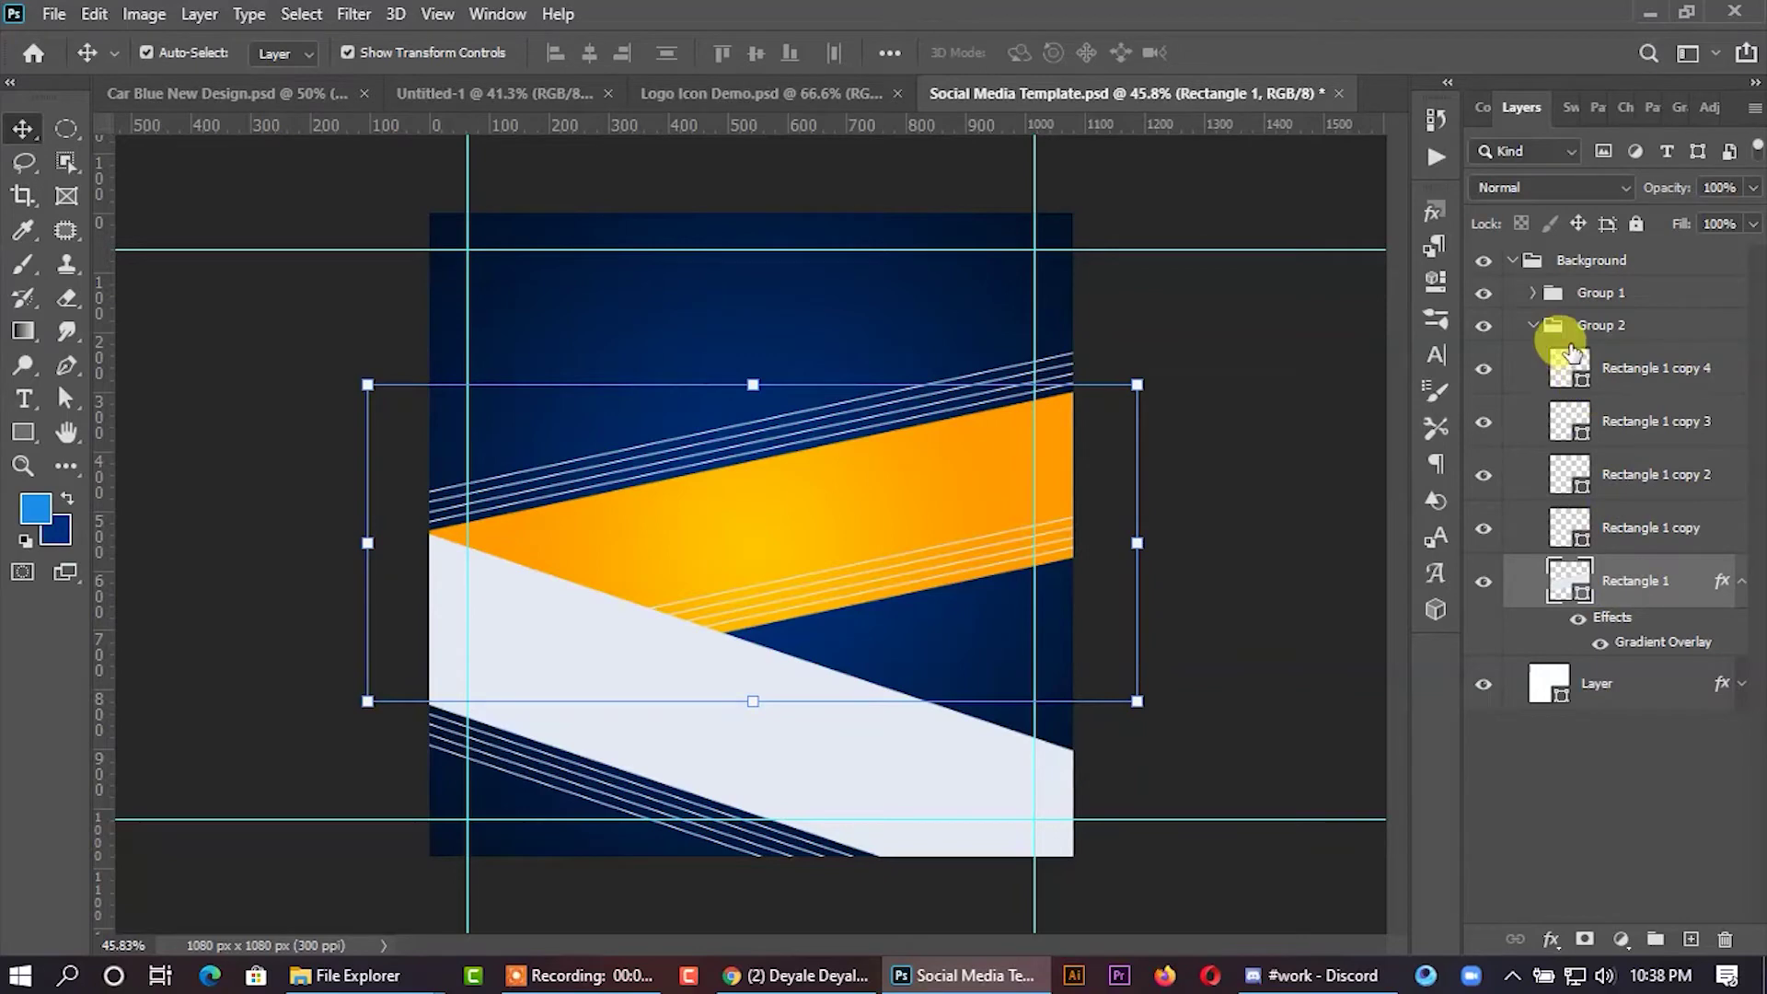
left_click(1537, 326)
left_click(1533, 293)
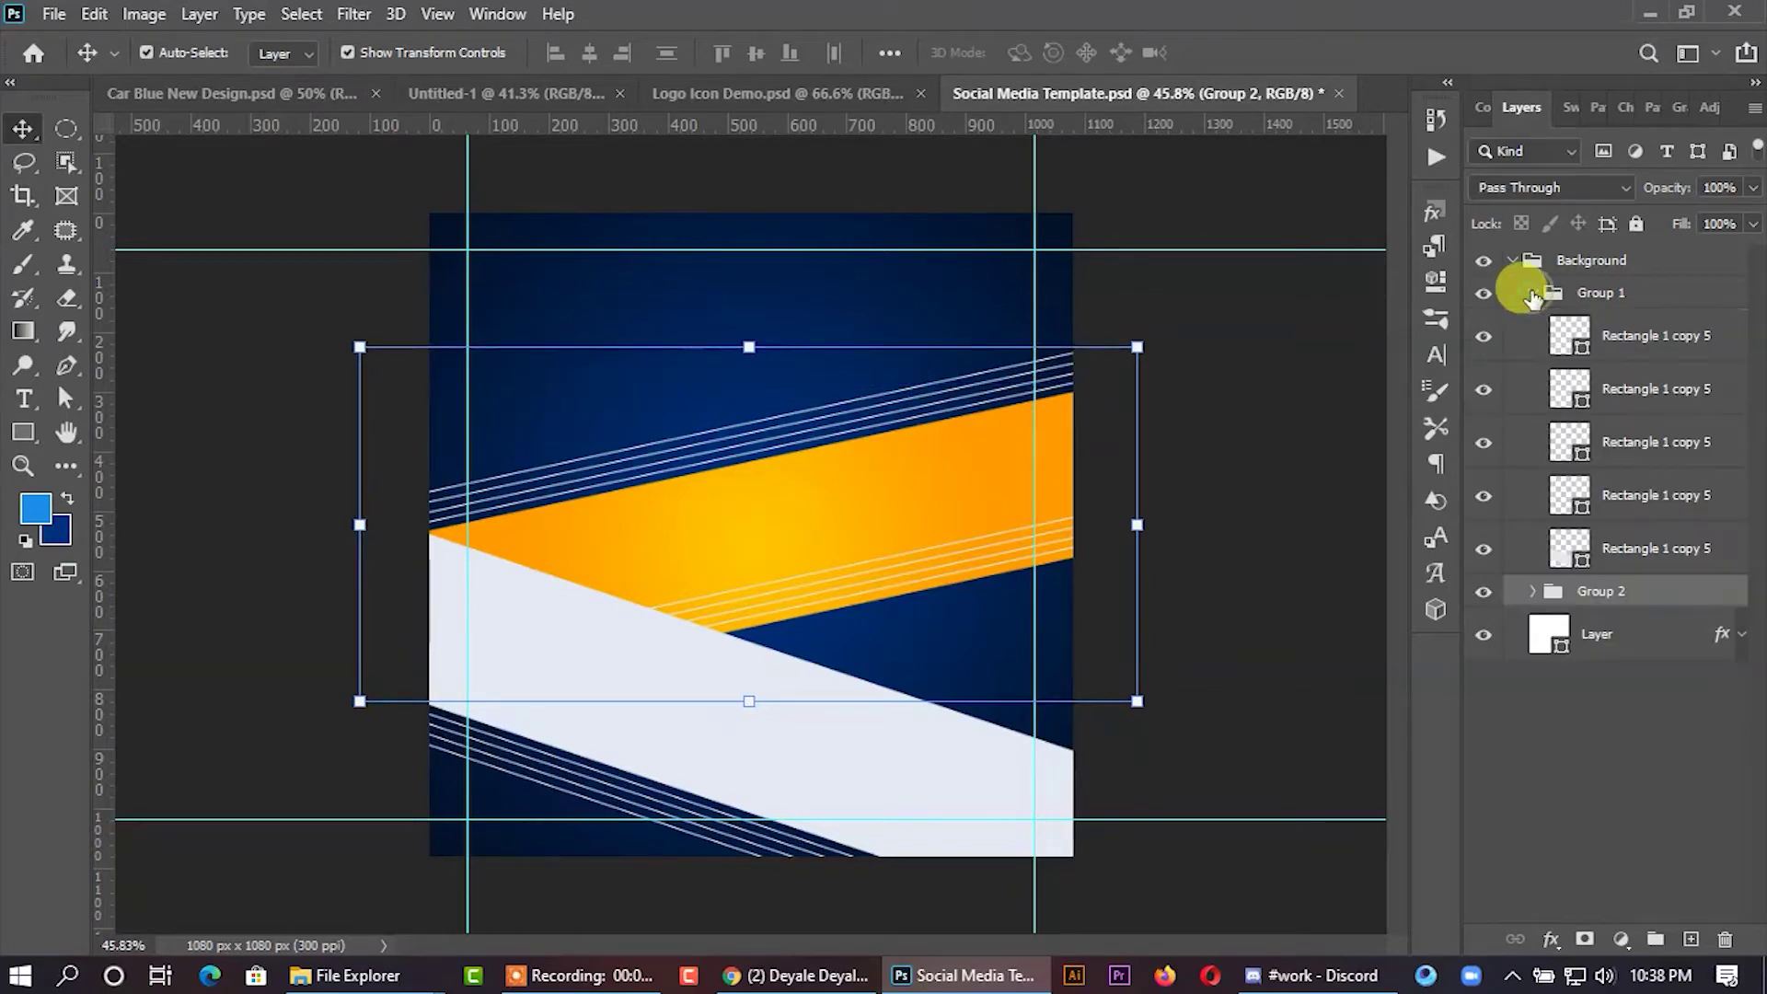
Give Group 1's lower band layer the orange radial Gradient Overlay through Blending Options.
left_click(1622, 550)
right_click(1622, 550)
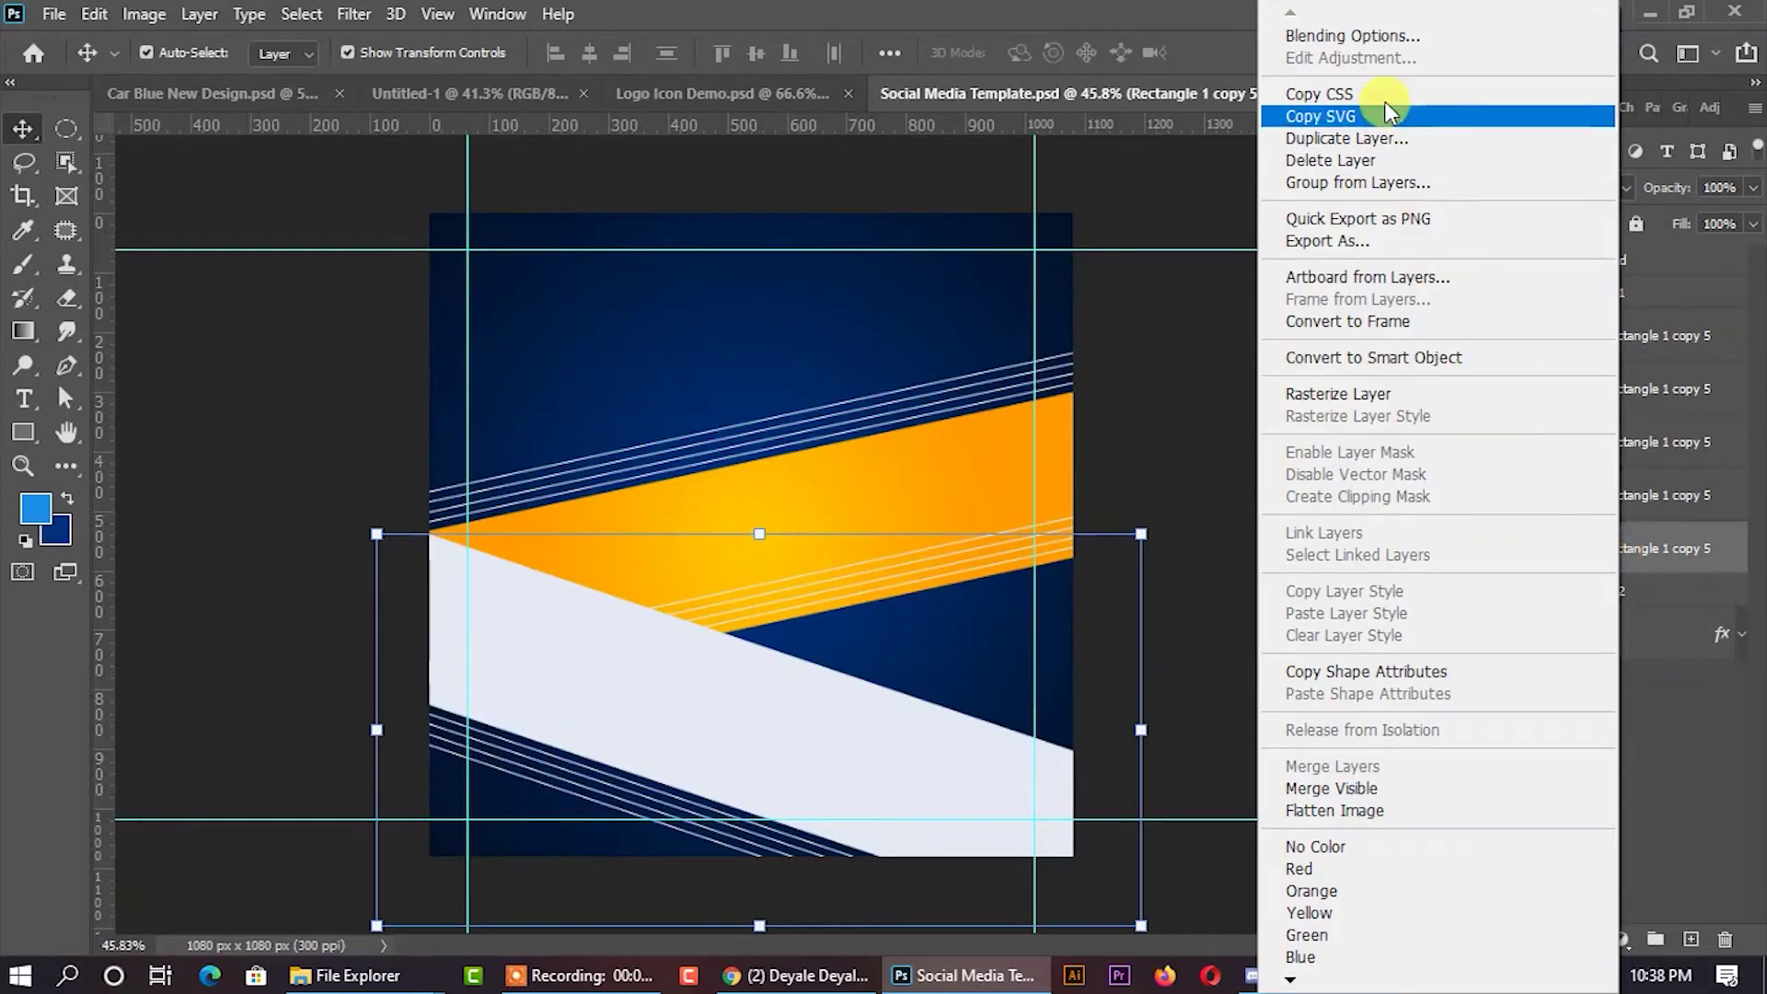
left_click(1359, 39)
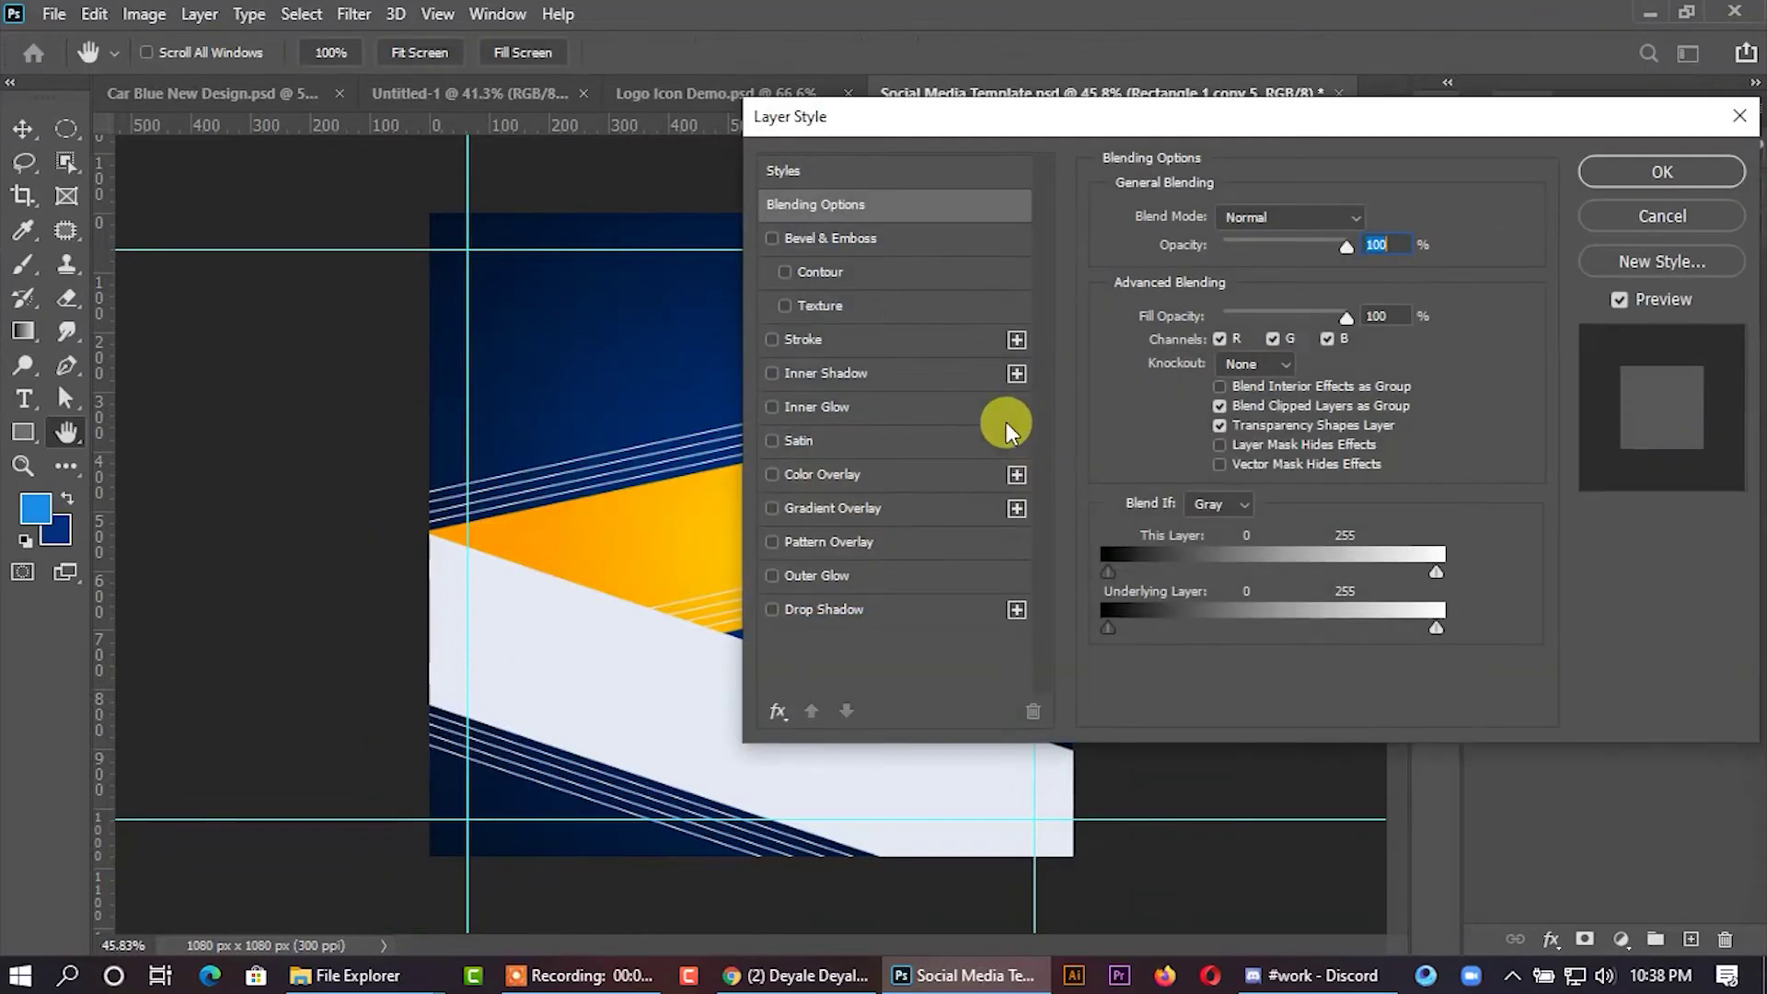
left_click(851, 507)
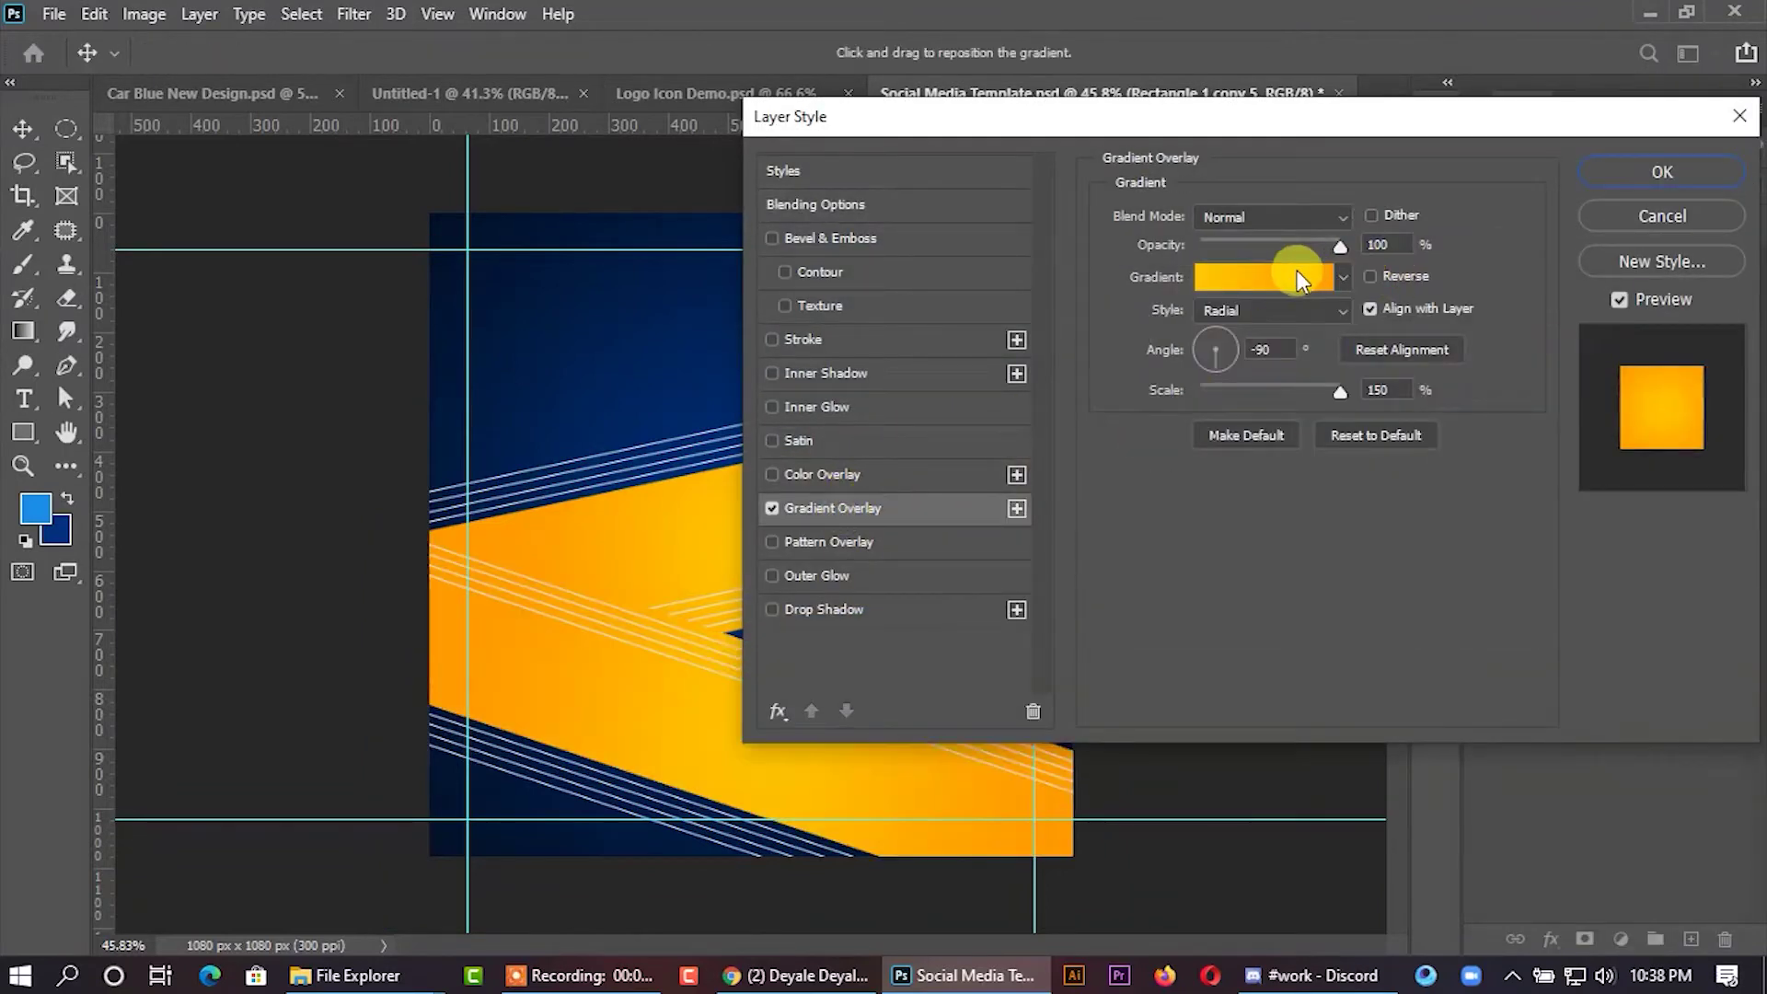
left_click(1655, 179)
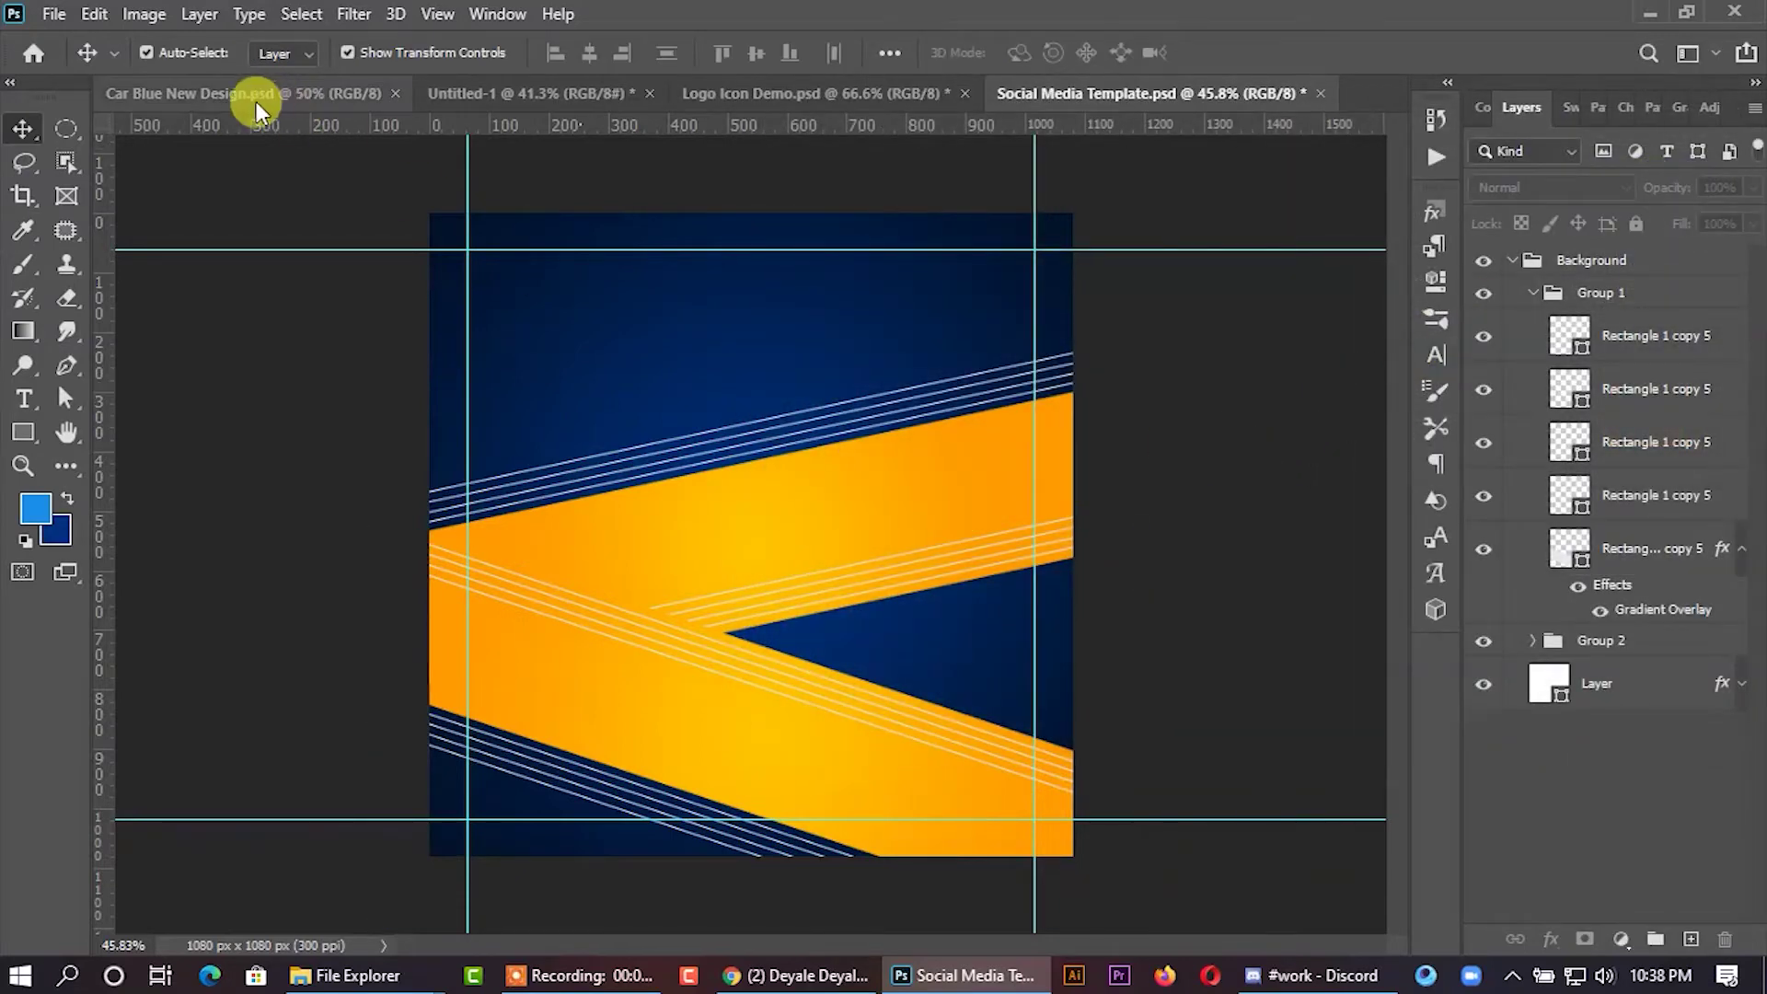
left_click(225, 103)
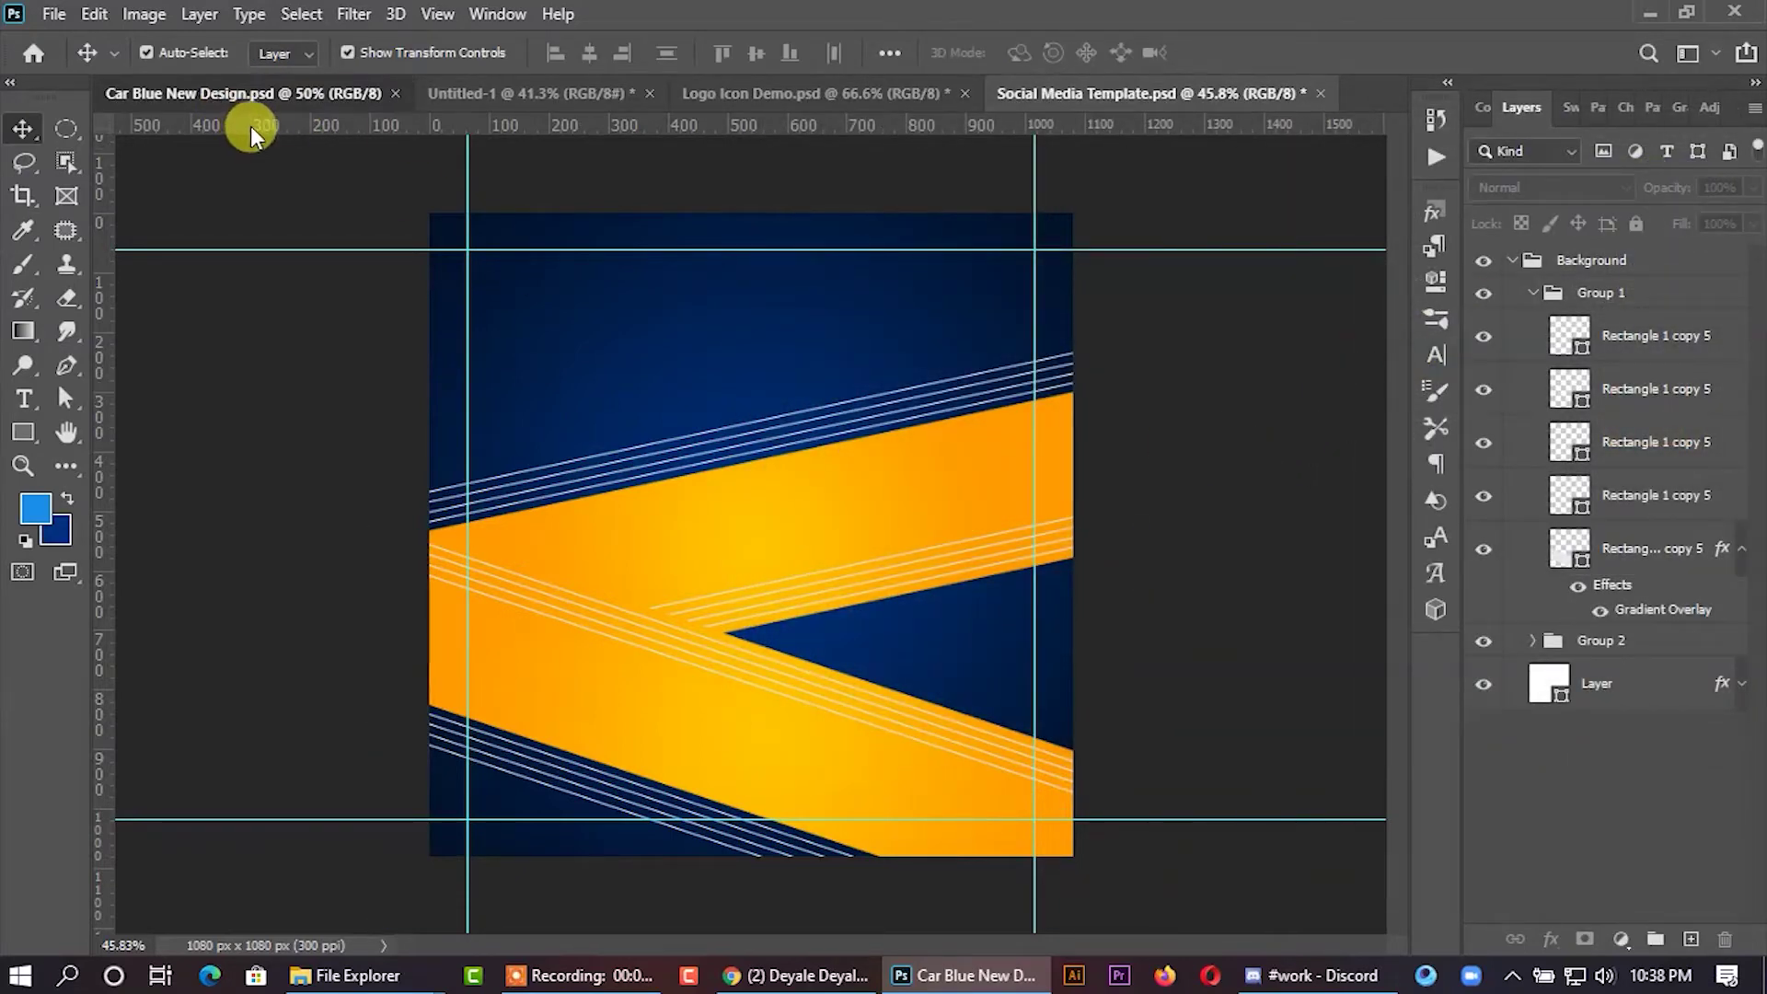
Drag the silver SUV photo into Social Media Template and commit its placement.
left_click(456, 96)
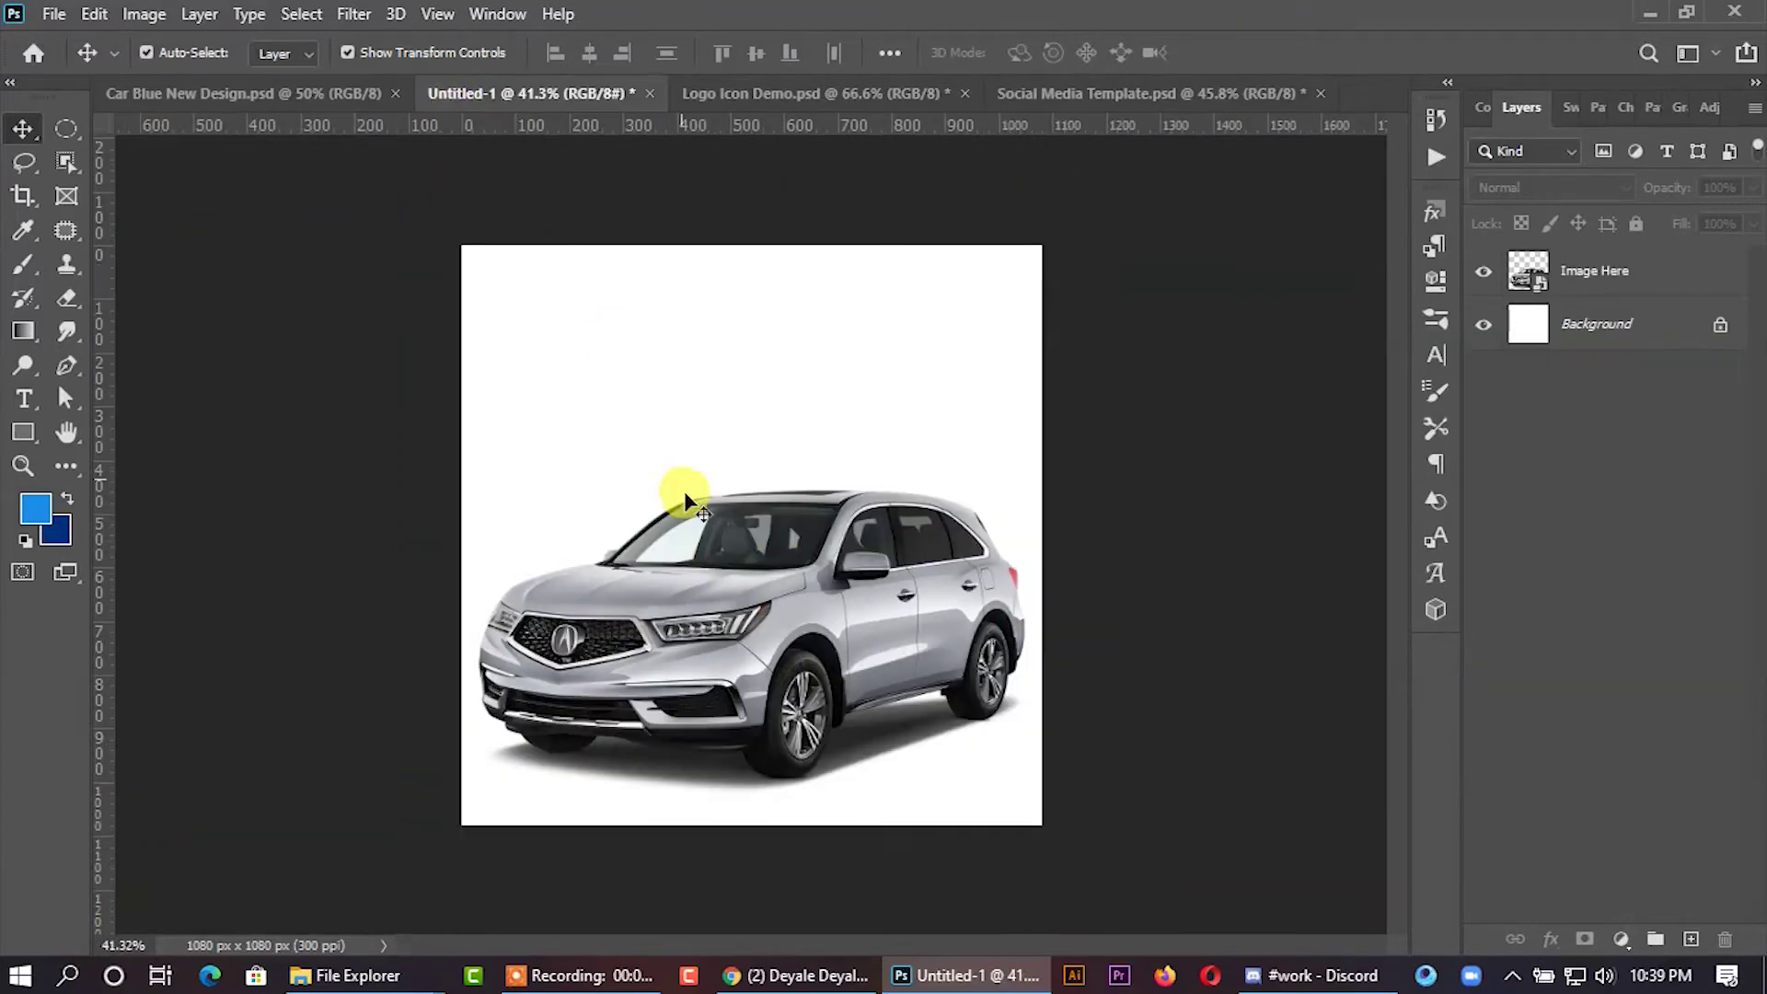
left_click_drag(694, 613, 1085, 86)
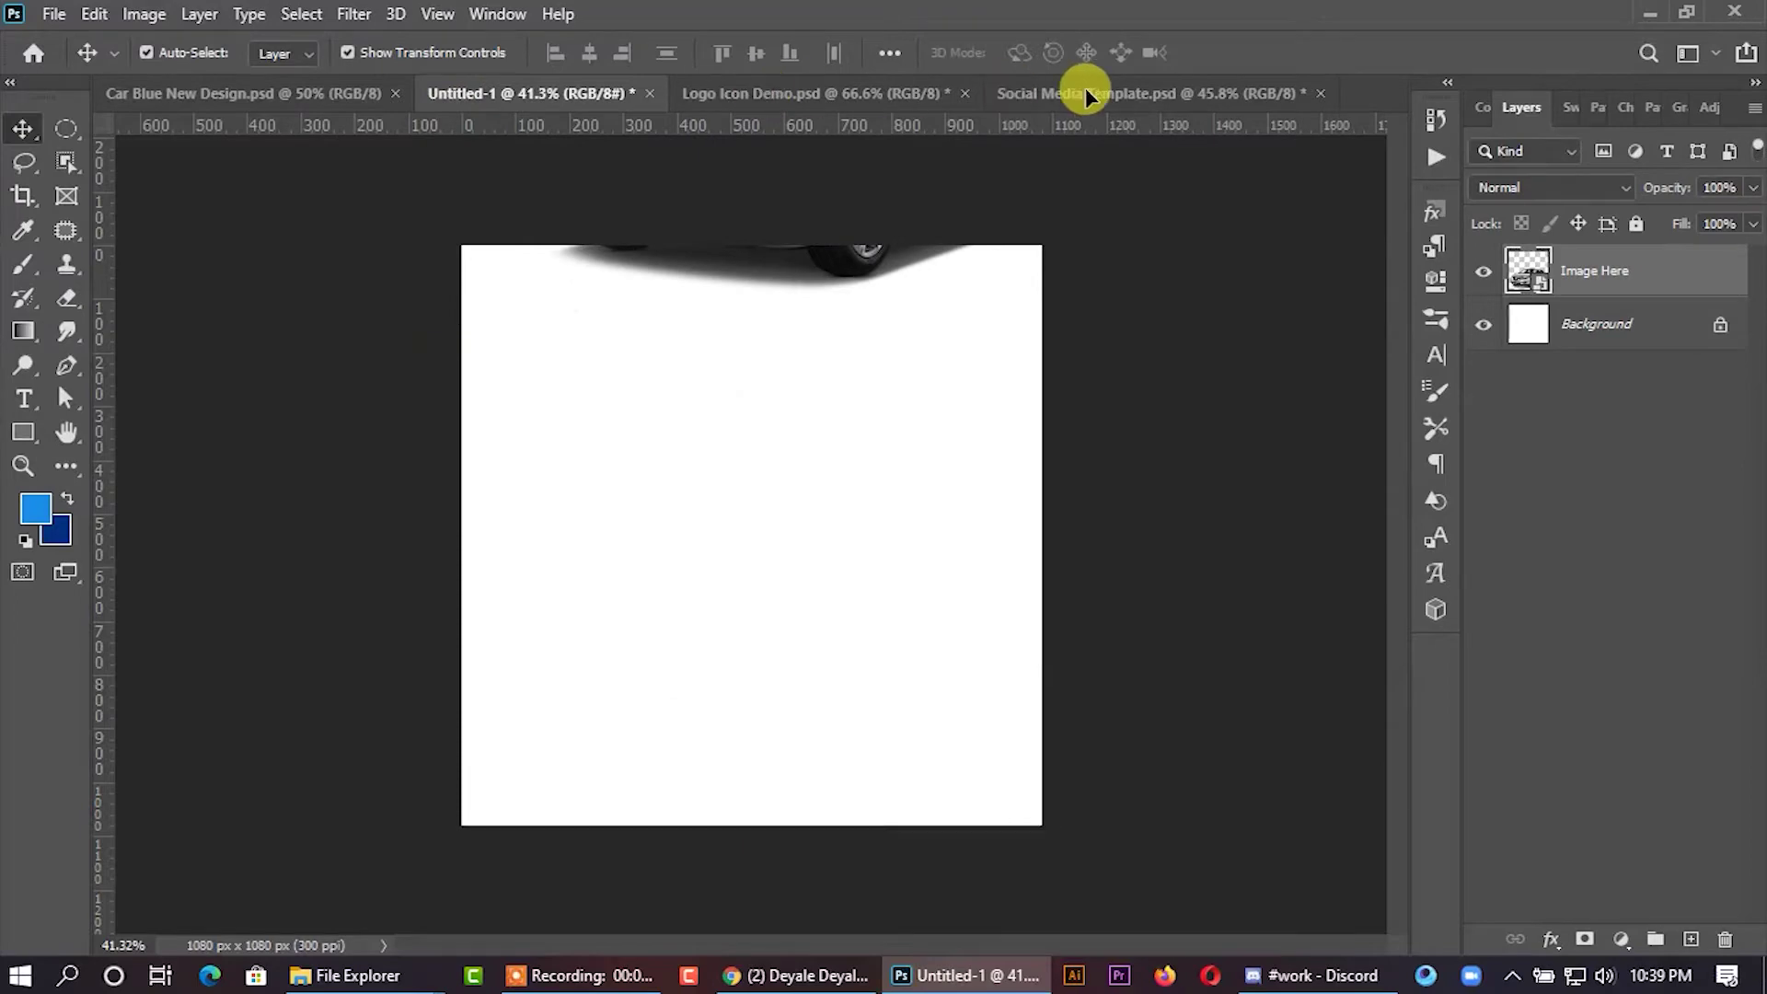
mouse_move(1085, 87)
left_mouse_down()
mouse_move(799, 598)
mouse_move(753, 597)
left_mouse_up()
key("ctrl+t")
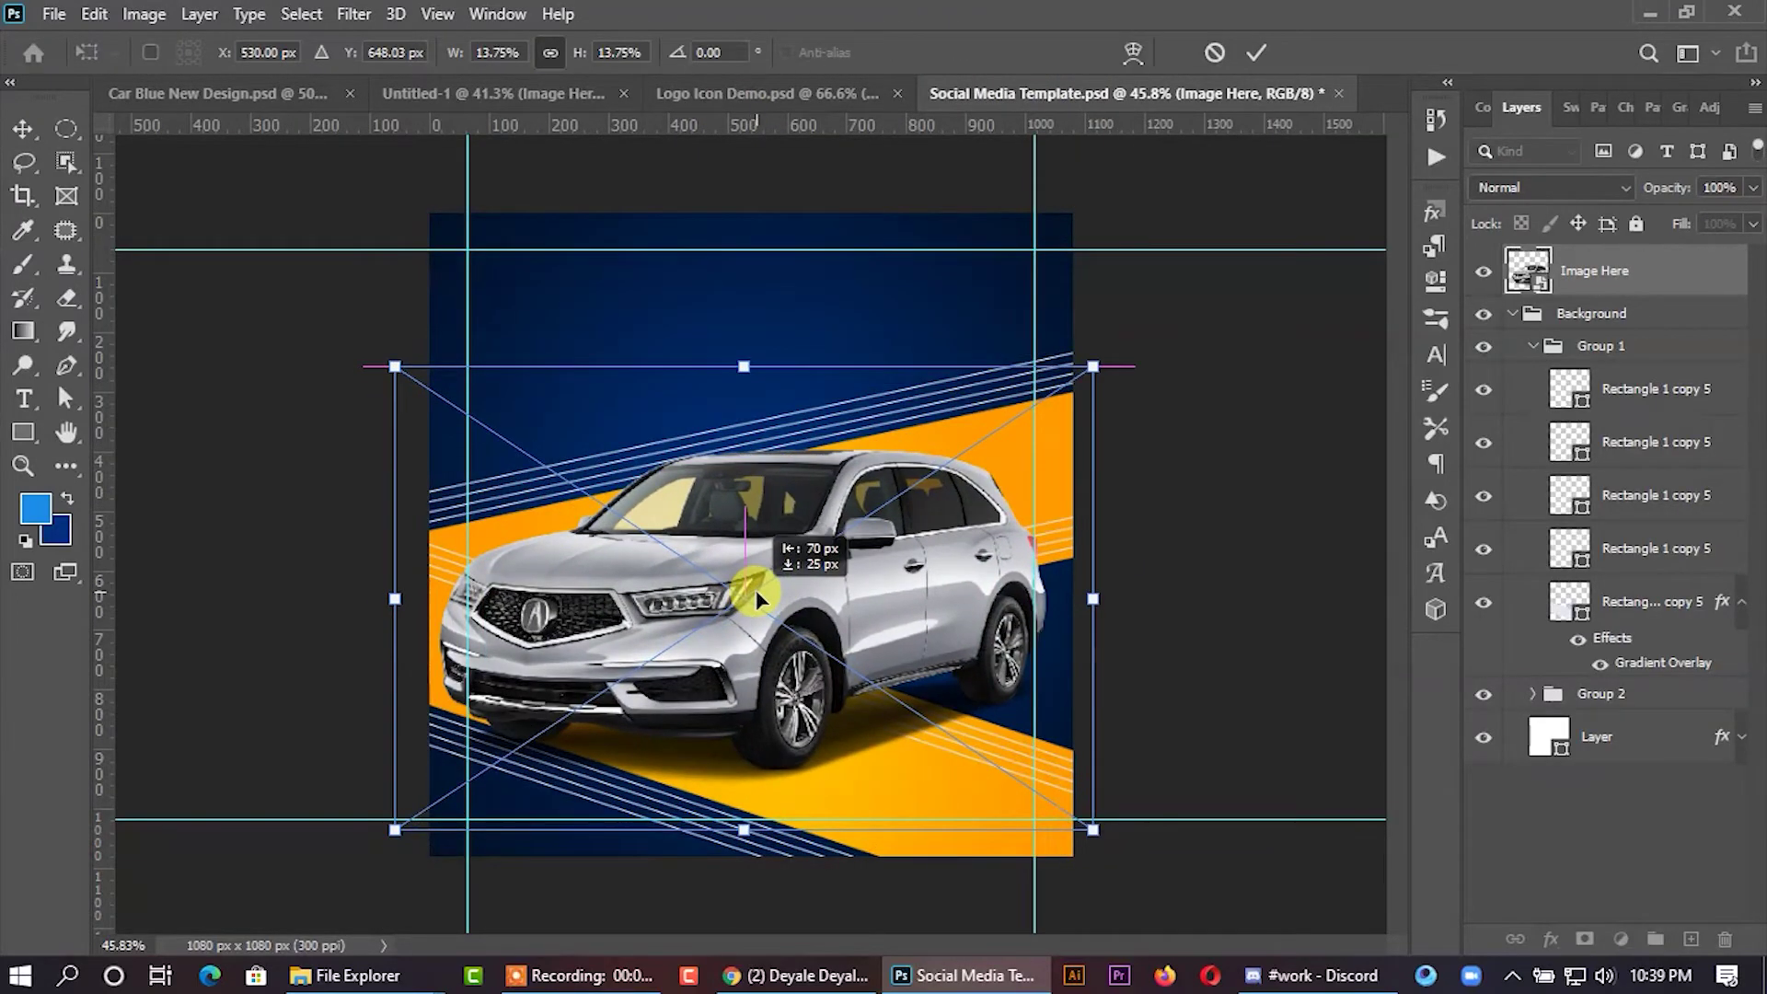
left_click(1259, 52)
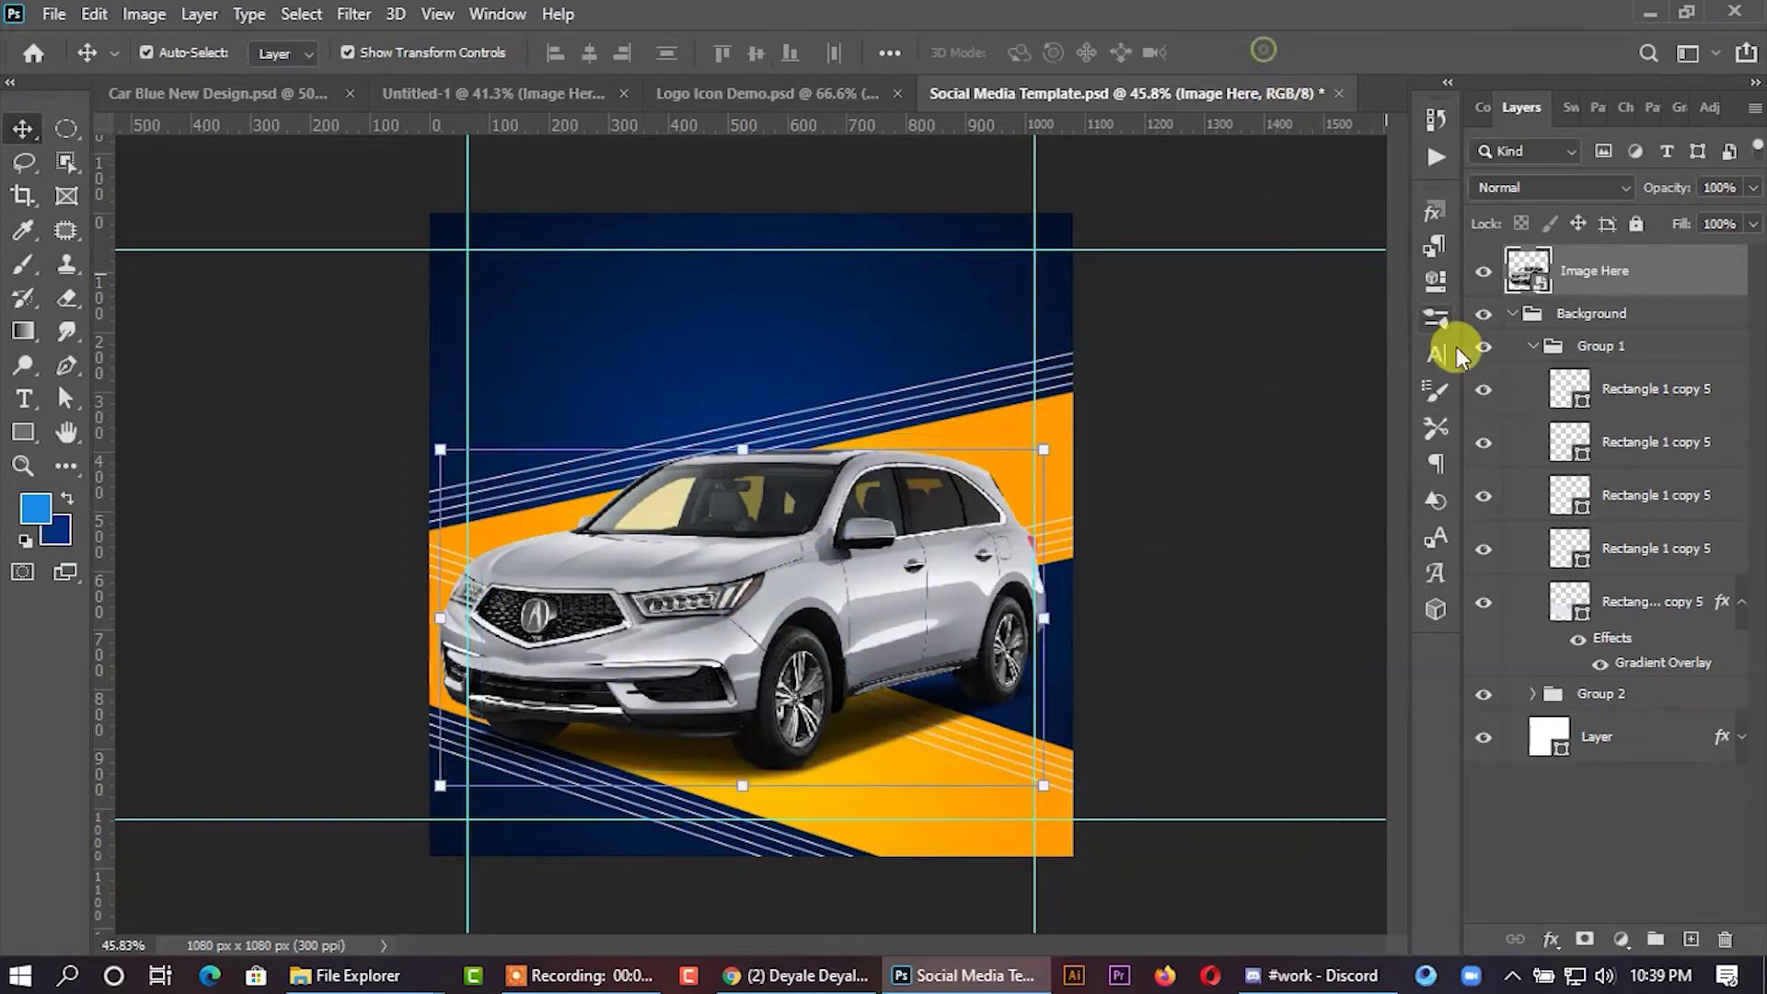
Collapse Group 1 and move it below Group 2 in the layer stack.
left_click(1529, 353)
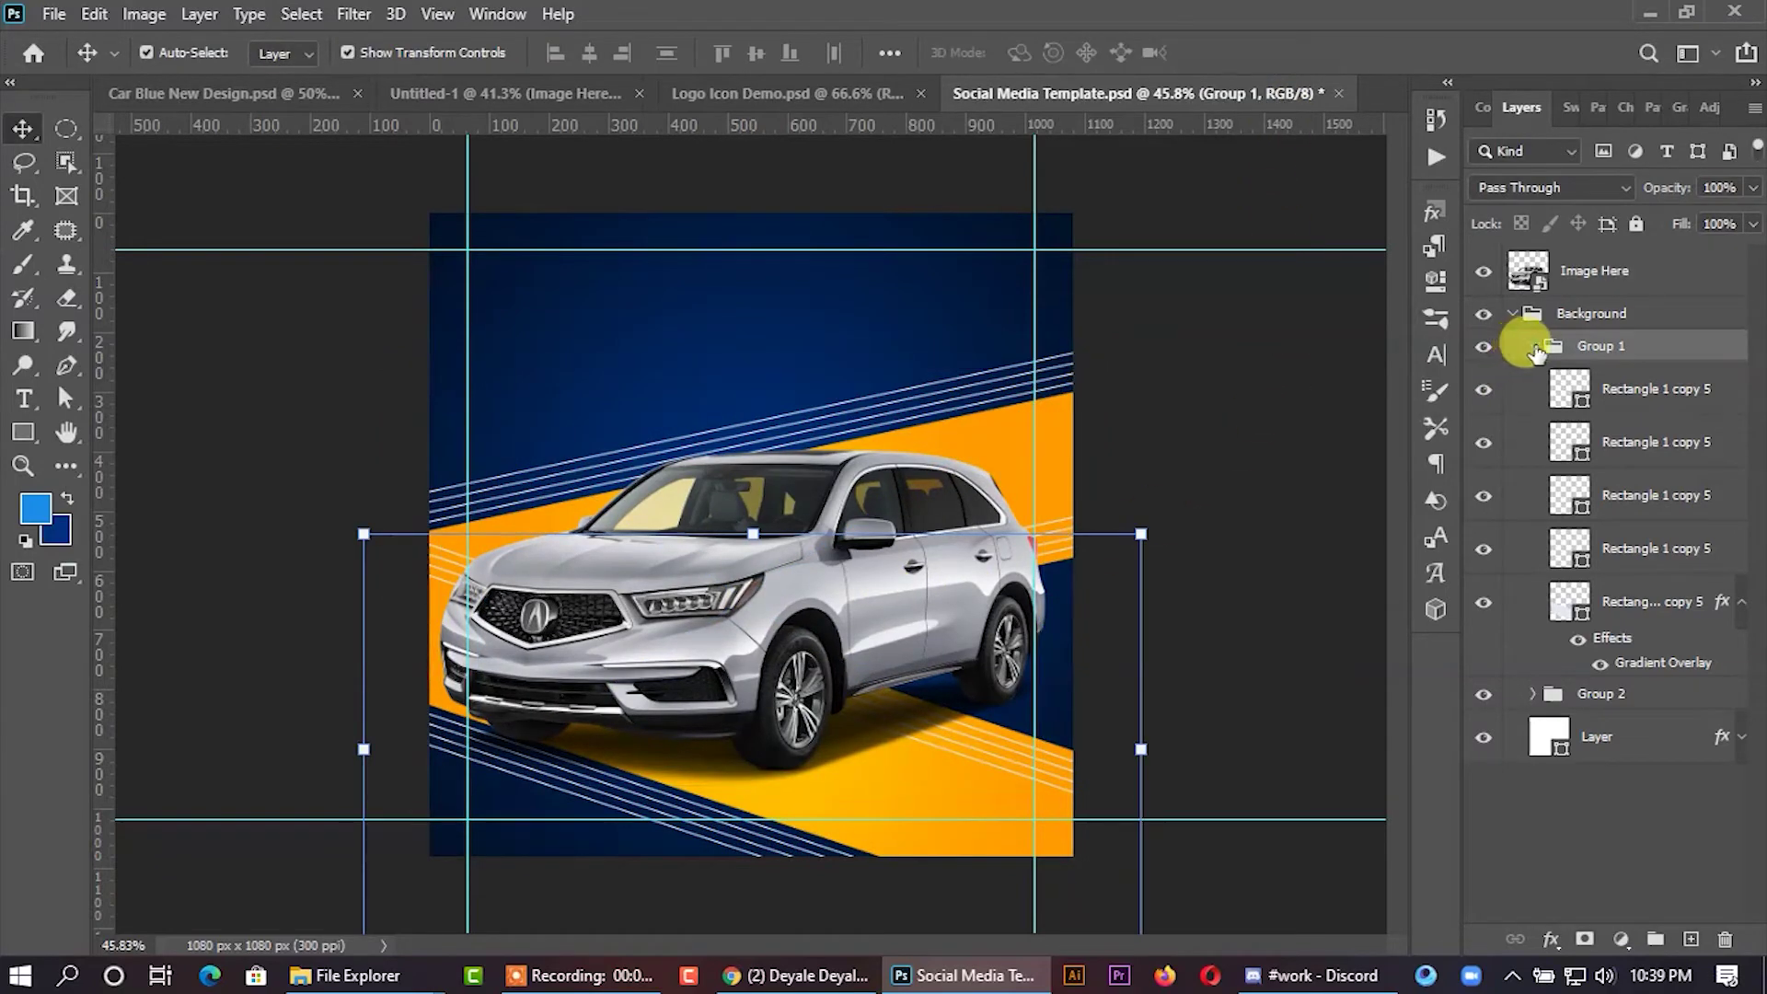
left_click(1535, 349)
left_click_drag(1576, 348, 1576, 386)
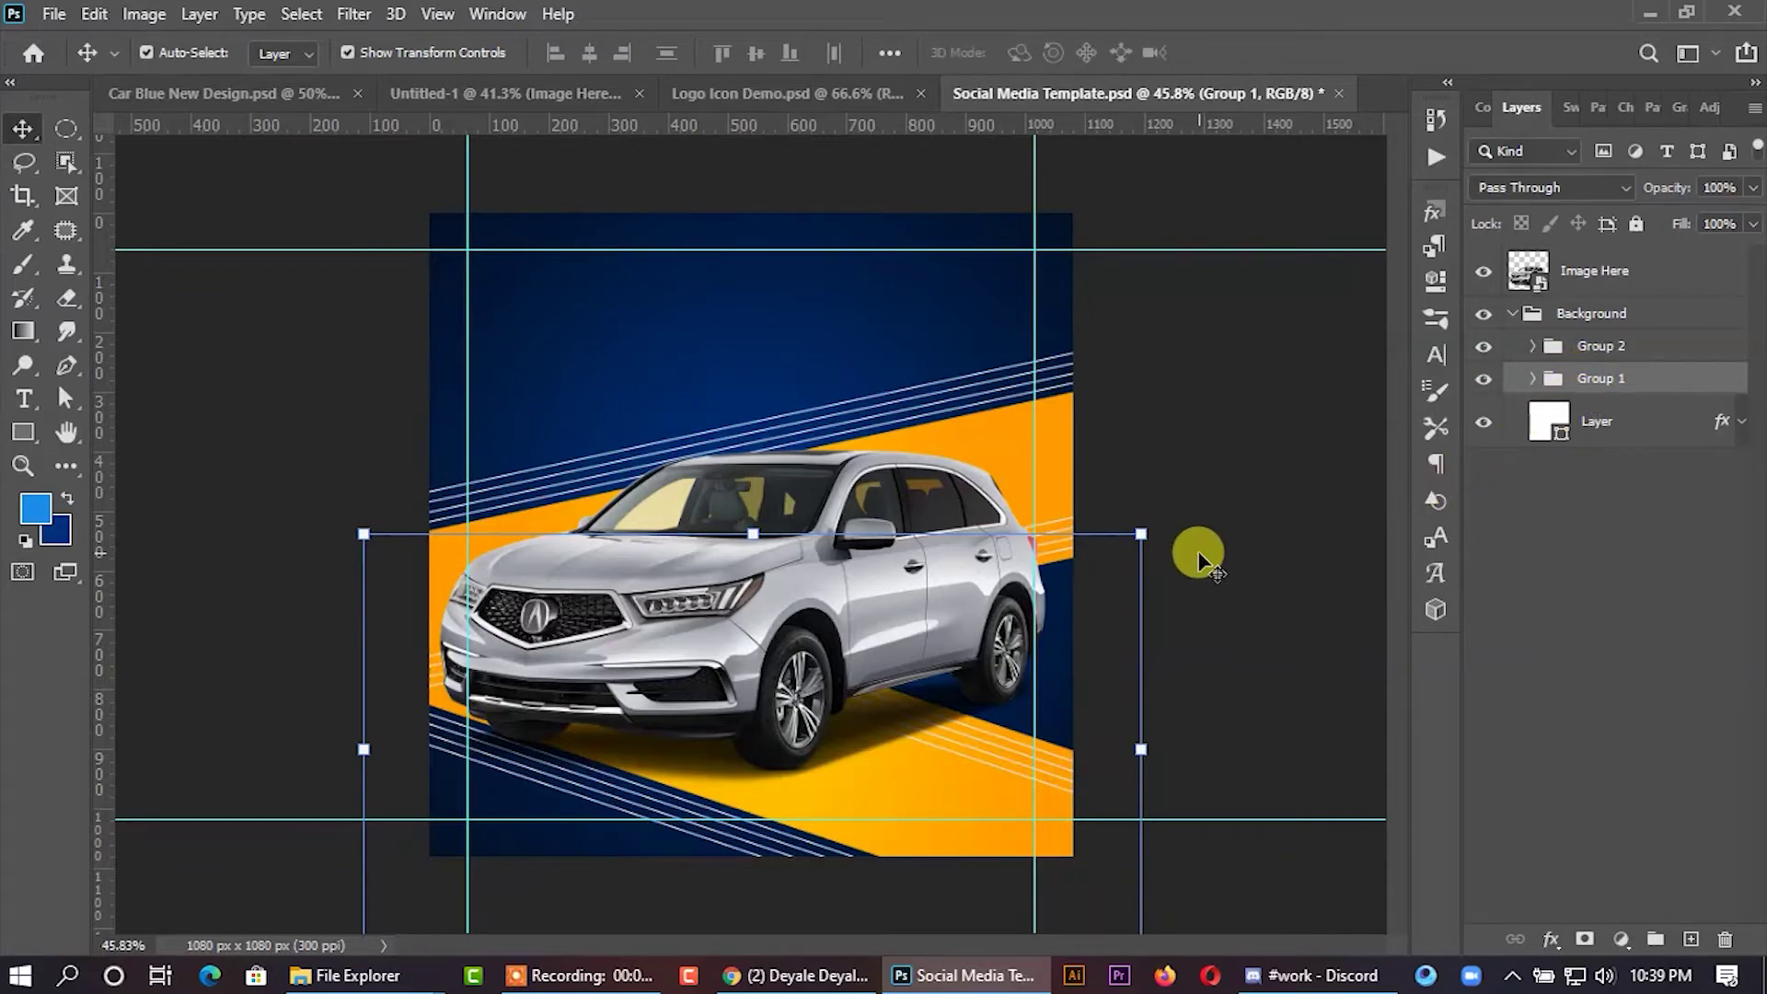
Hide the car and inspect Group 2's white line layers, toggling the top line off and on.
left_click(1221, 553)
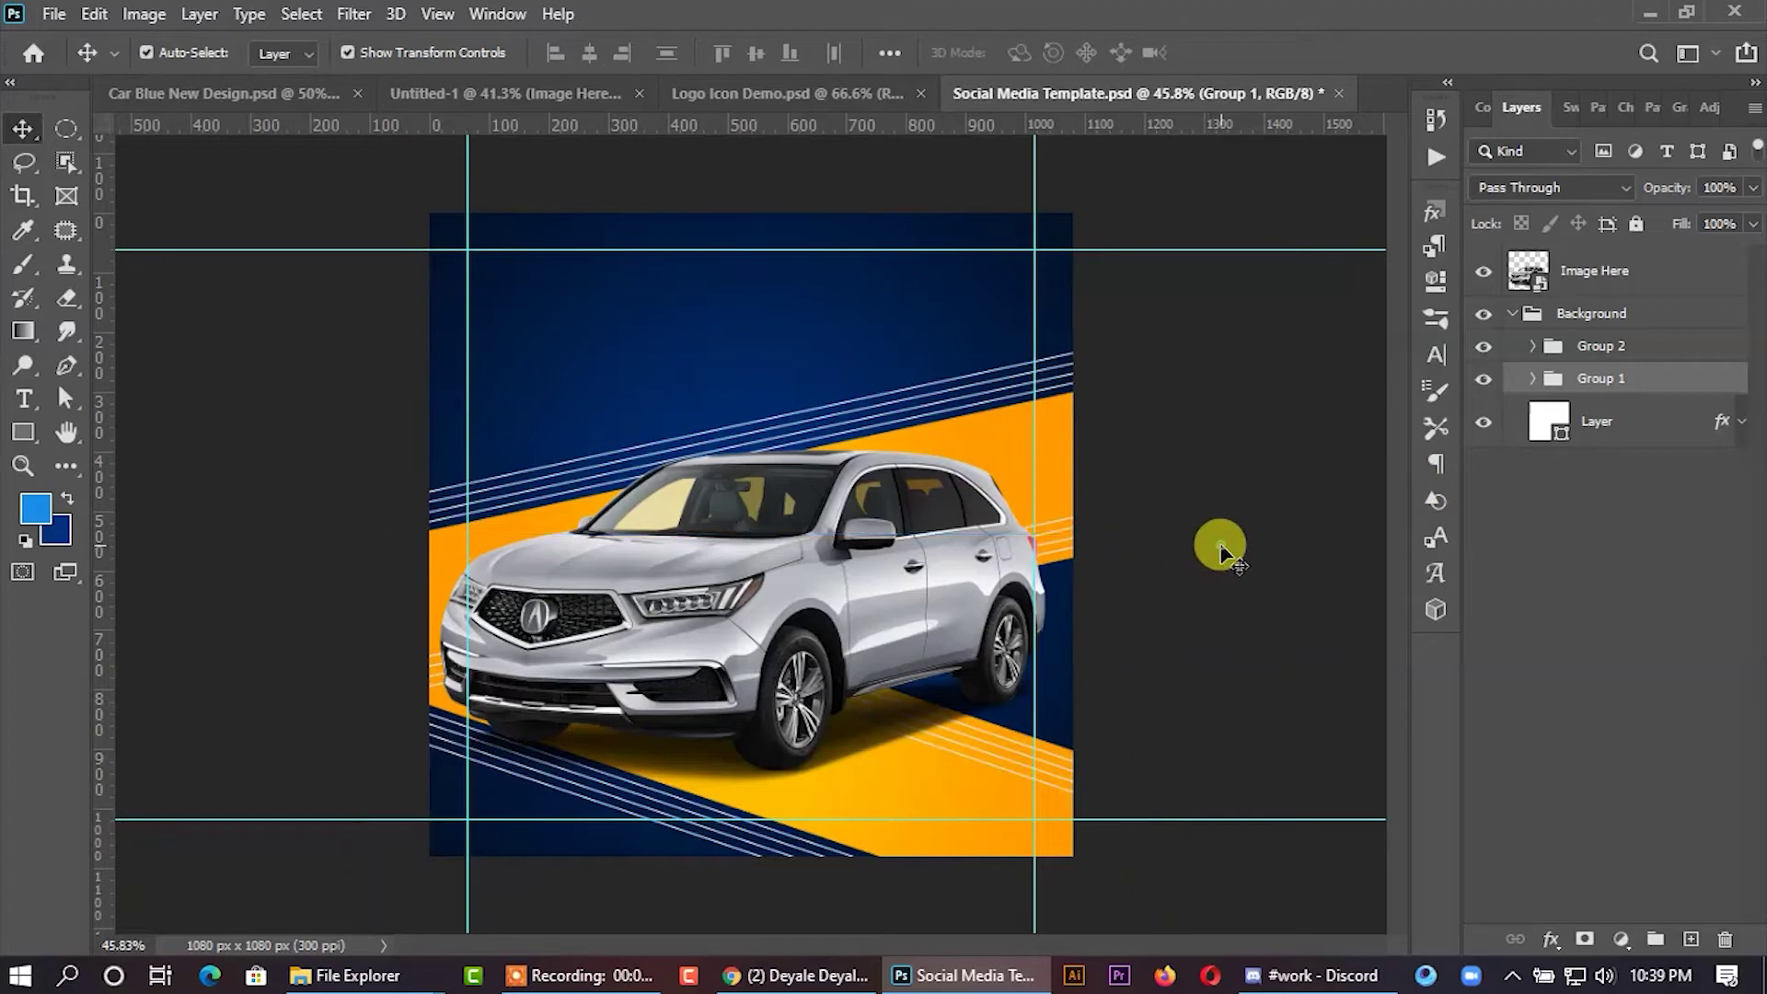
left_click(1486, 272)
scroll(747, 631, "up", 2)
scroll(742, 632, "up", 2)
scroll(727, 626, "down", 3)
scroll(819, 624, "down", 1)
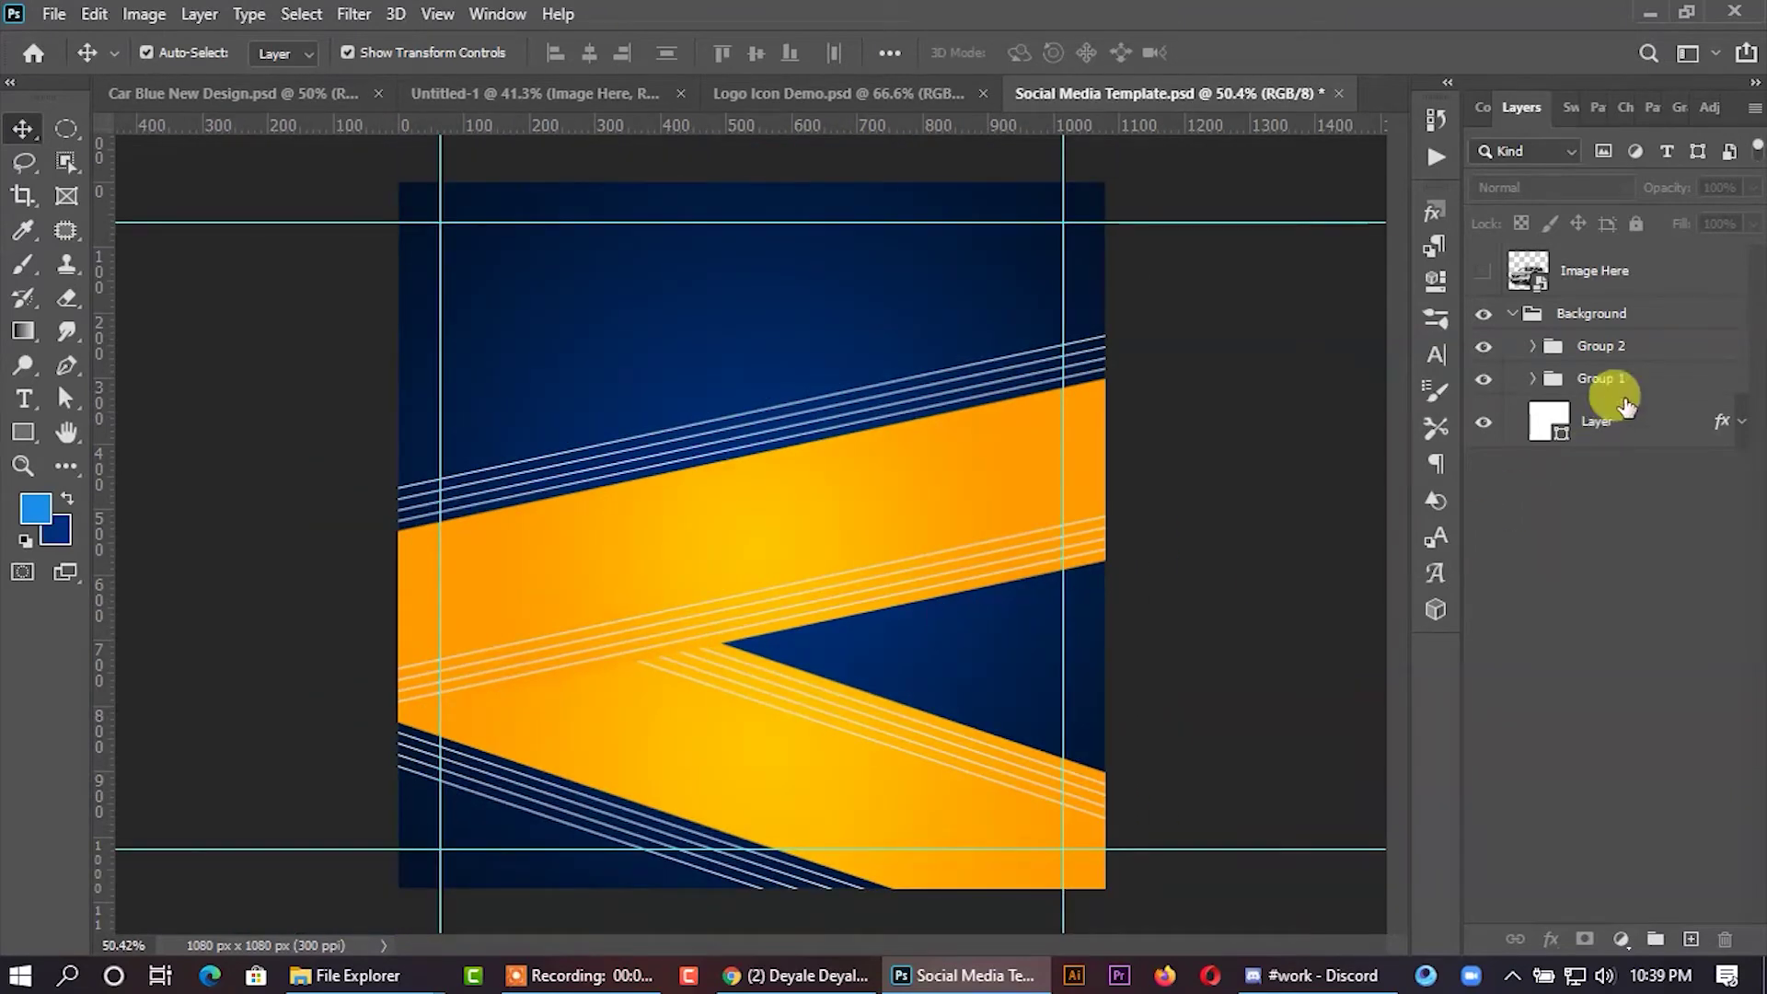
scroll(806, 578, "up", 1)
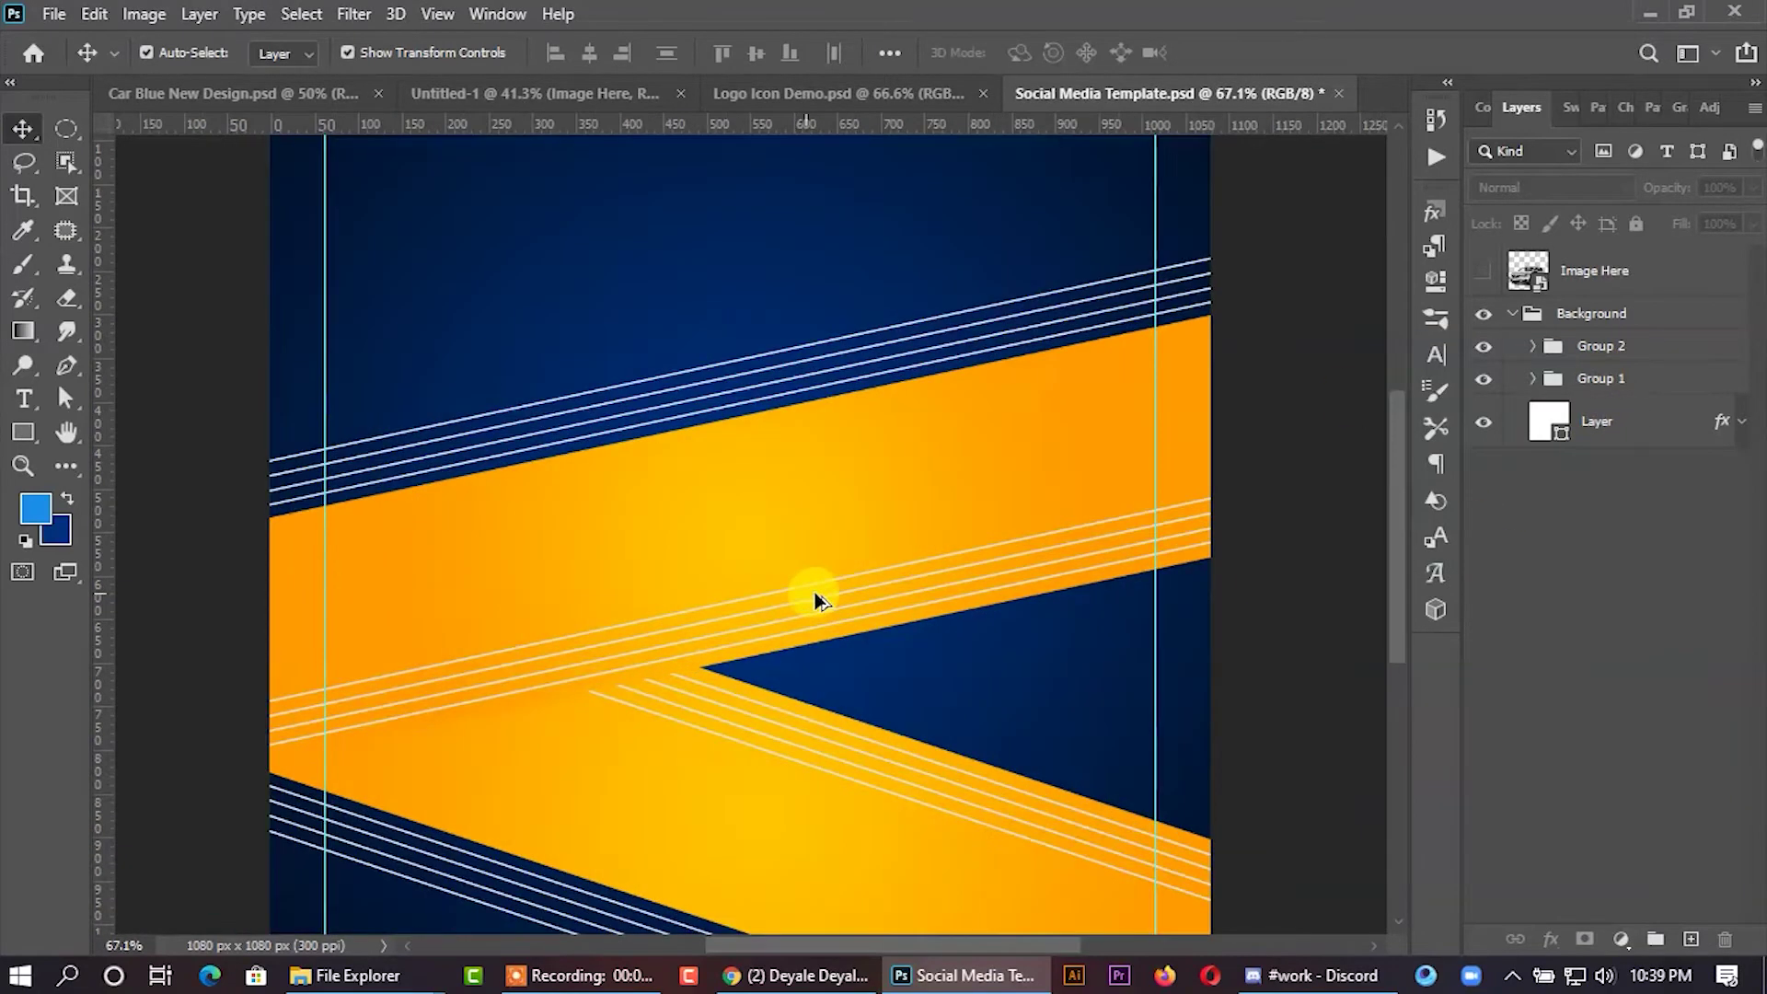
left_click(1532, 347)
left_click(1484, 396)
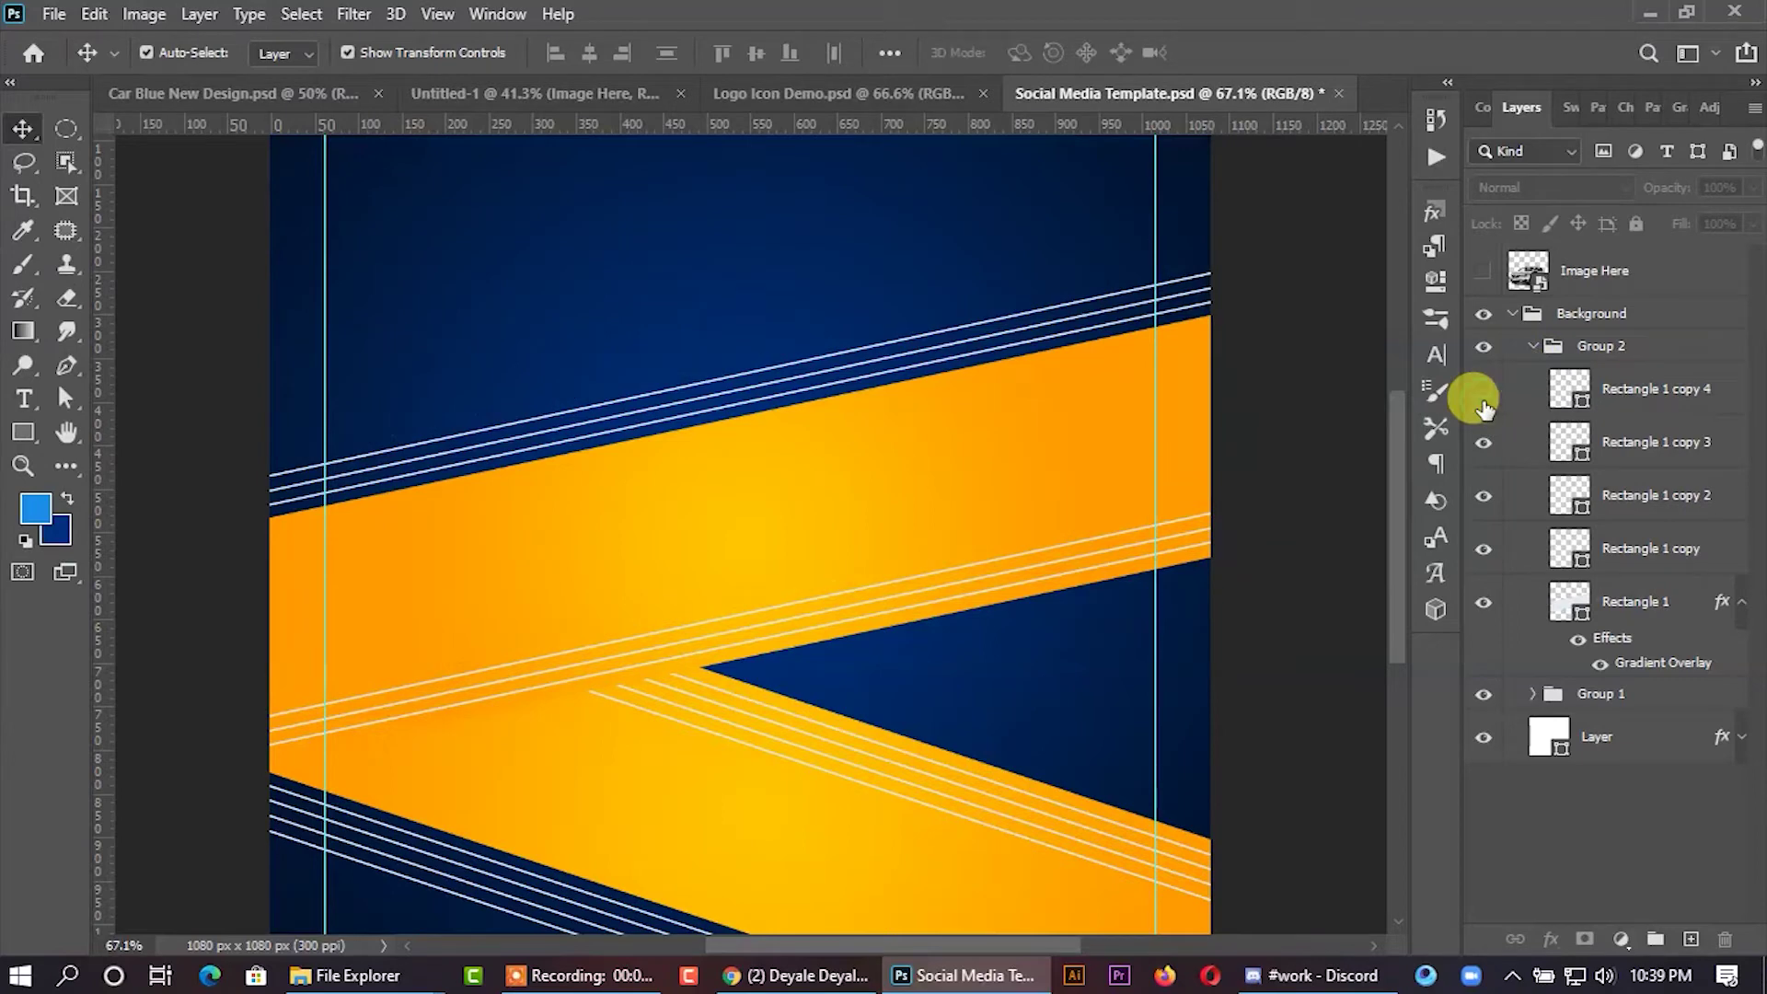
left_click(1484, 396)
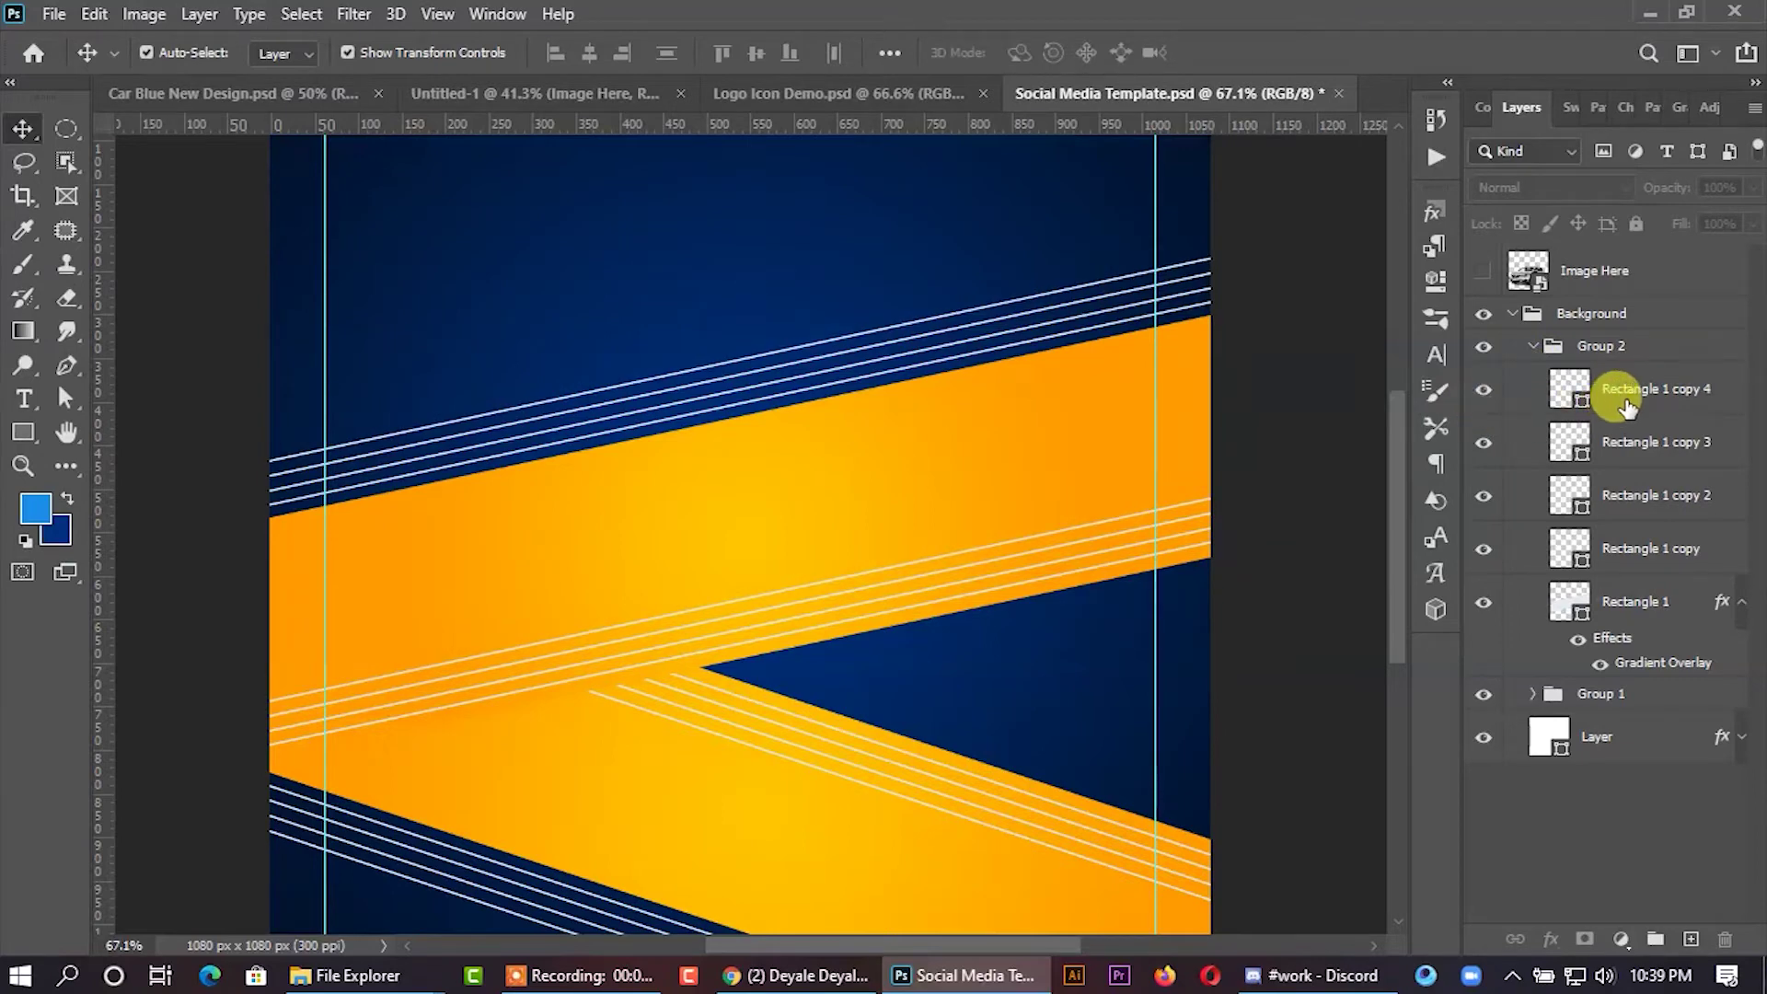
left_click(1535, 347)
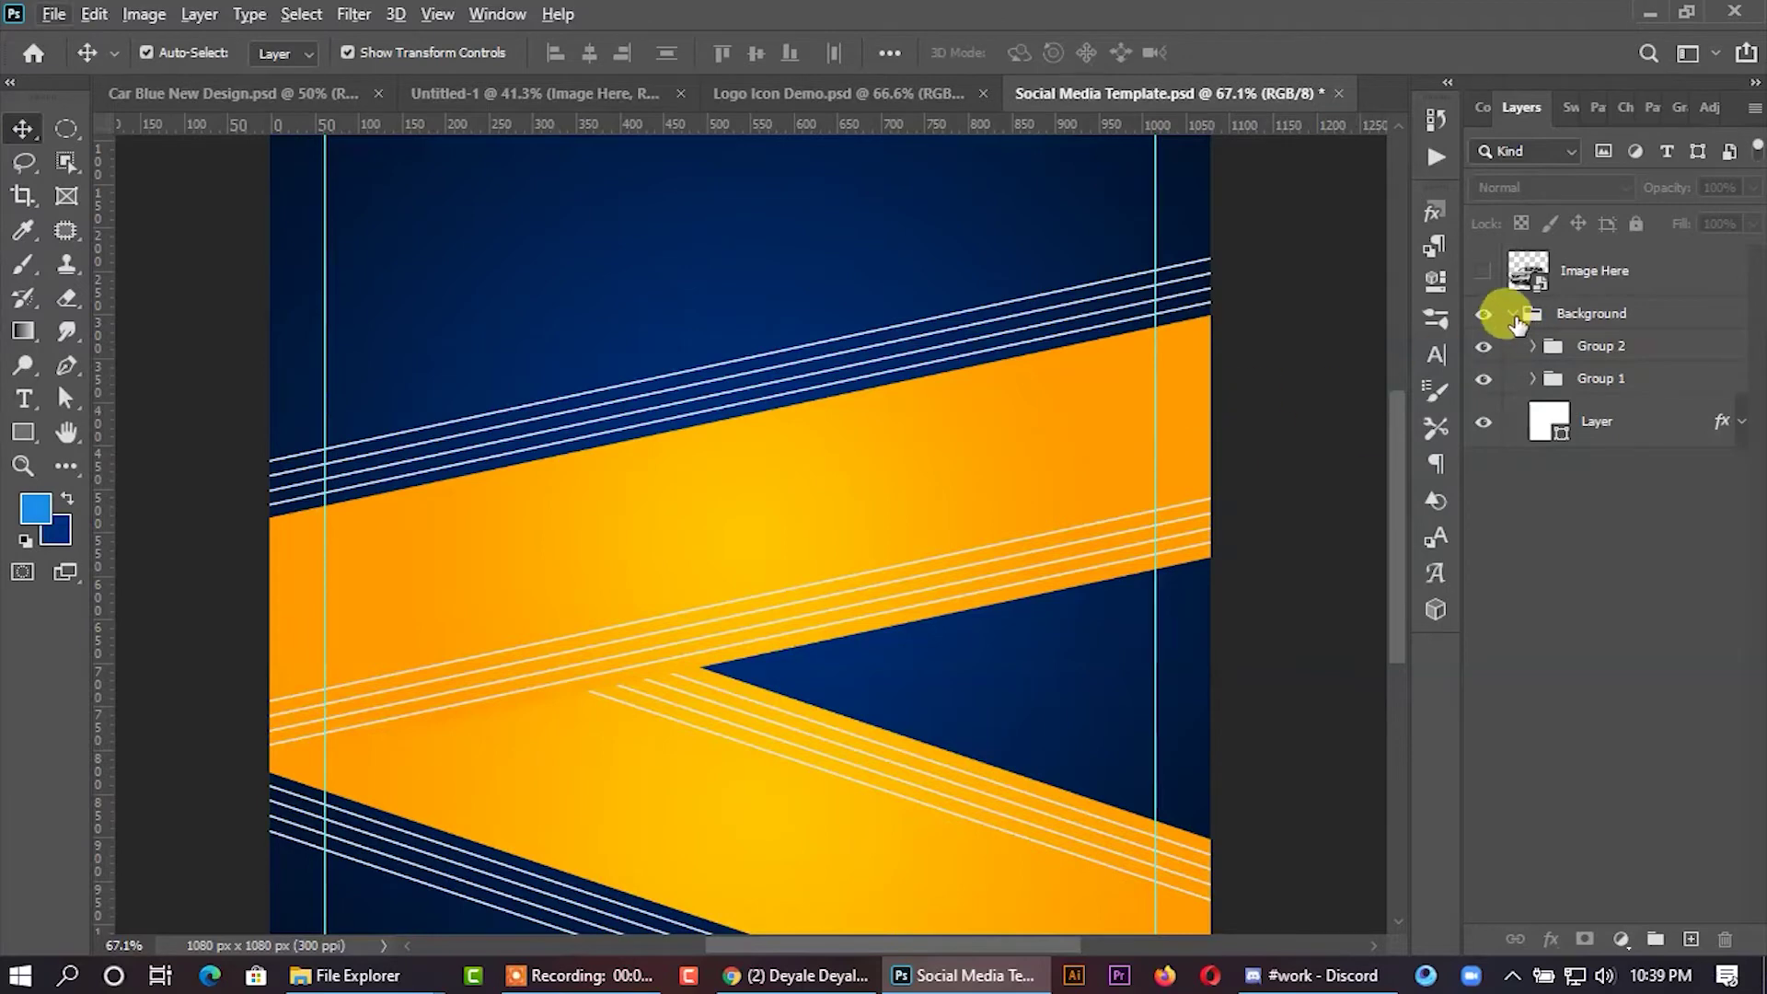
Show the car again and drag it slightly to the right.
left_click(1484, 271)
key("ctrl+0")
mouse_move(840, 549)
left_mouse_down()
mouse_move(864, 550)
mouse_move(686, 567)
left_mouse_up()
scroll(864, 552, "down", 2)
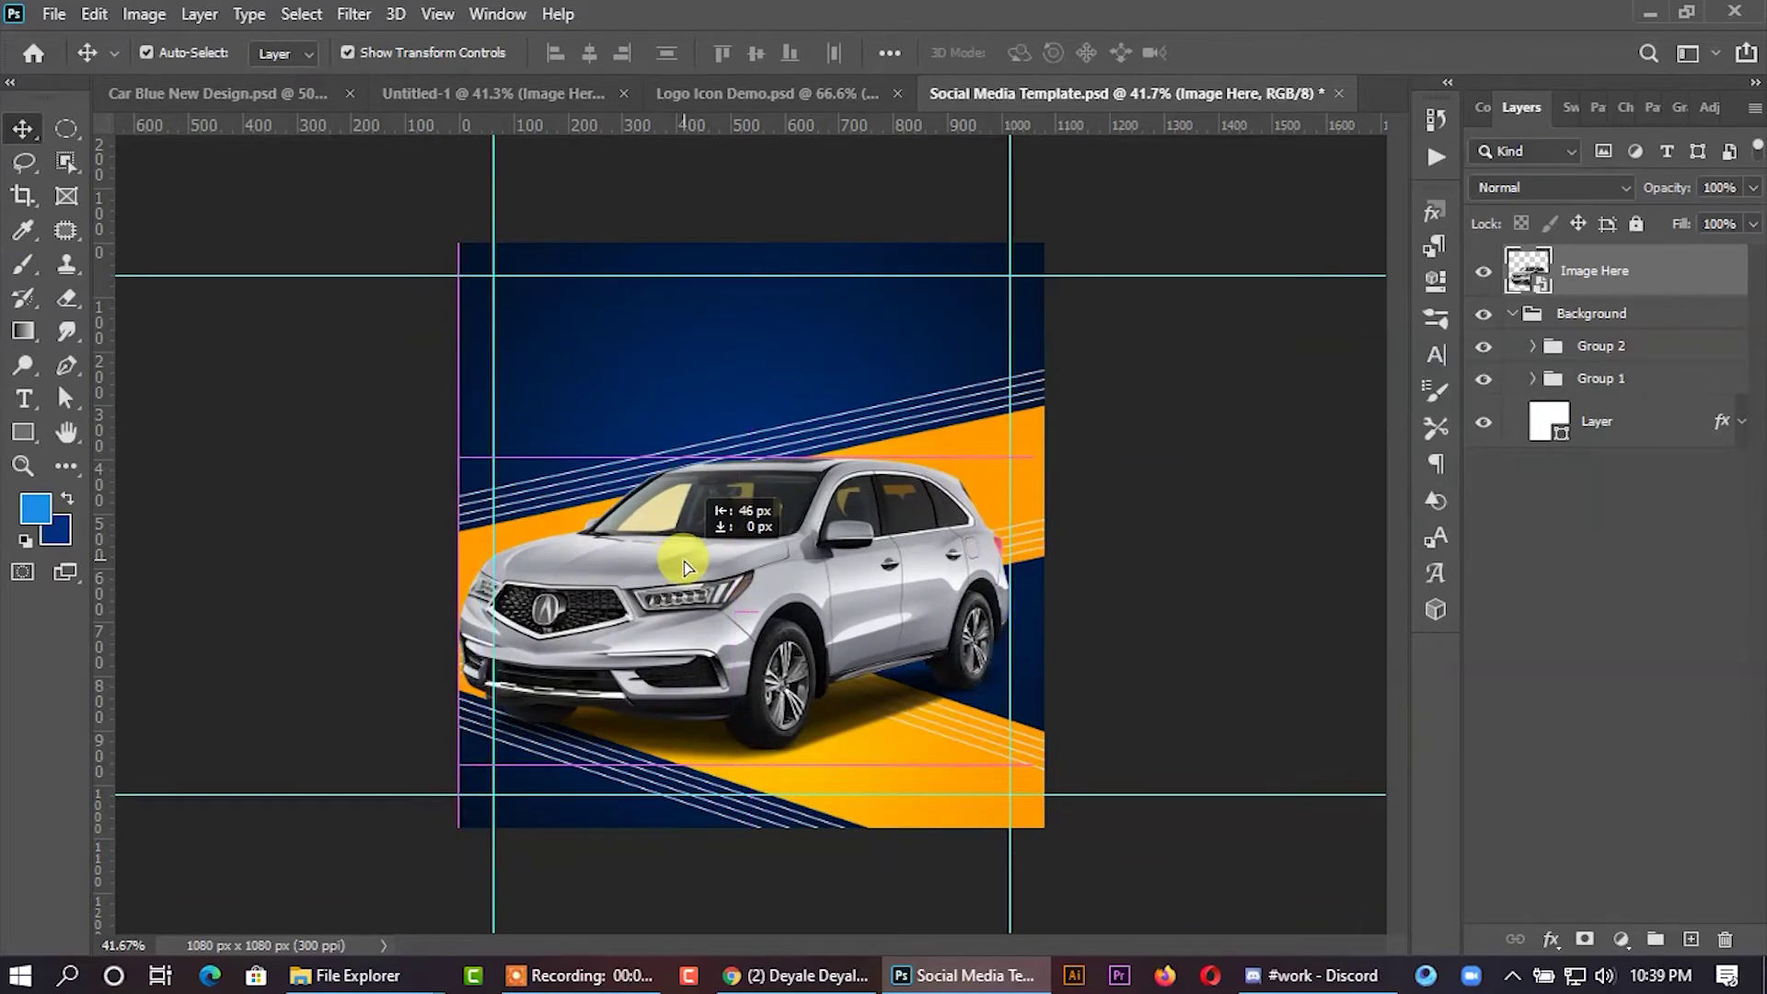
Shift the SUV about 15 px further right, then deselect it.
left_click(1140, 497)
scroll(1141, 497, "down", 1)
left_click(793, 589)
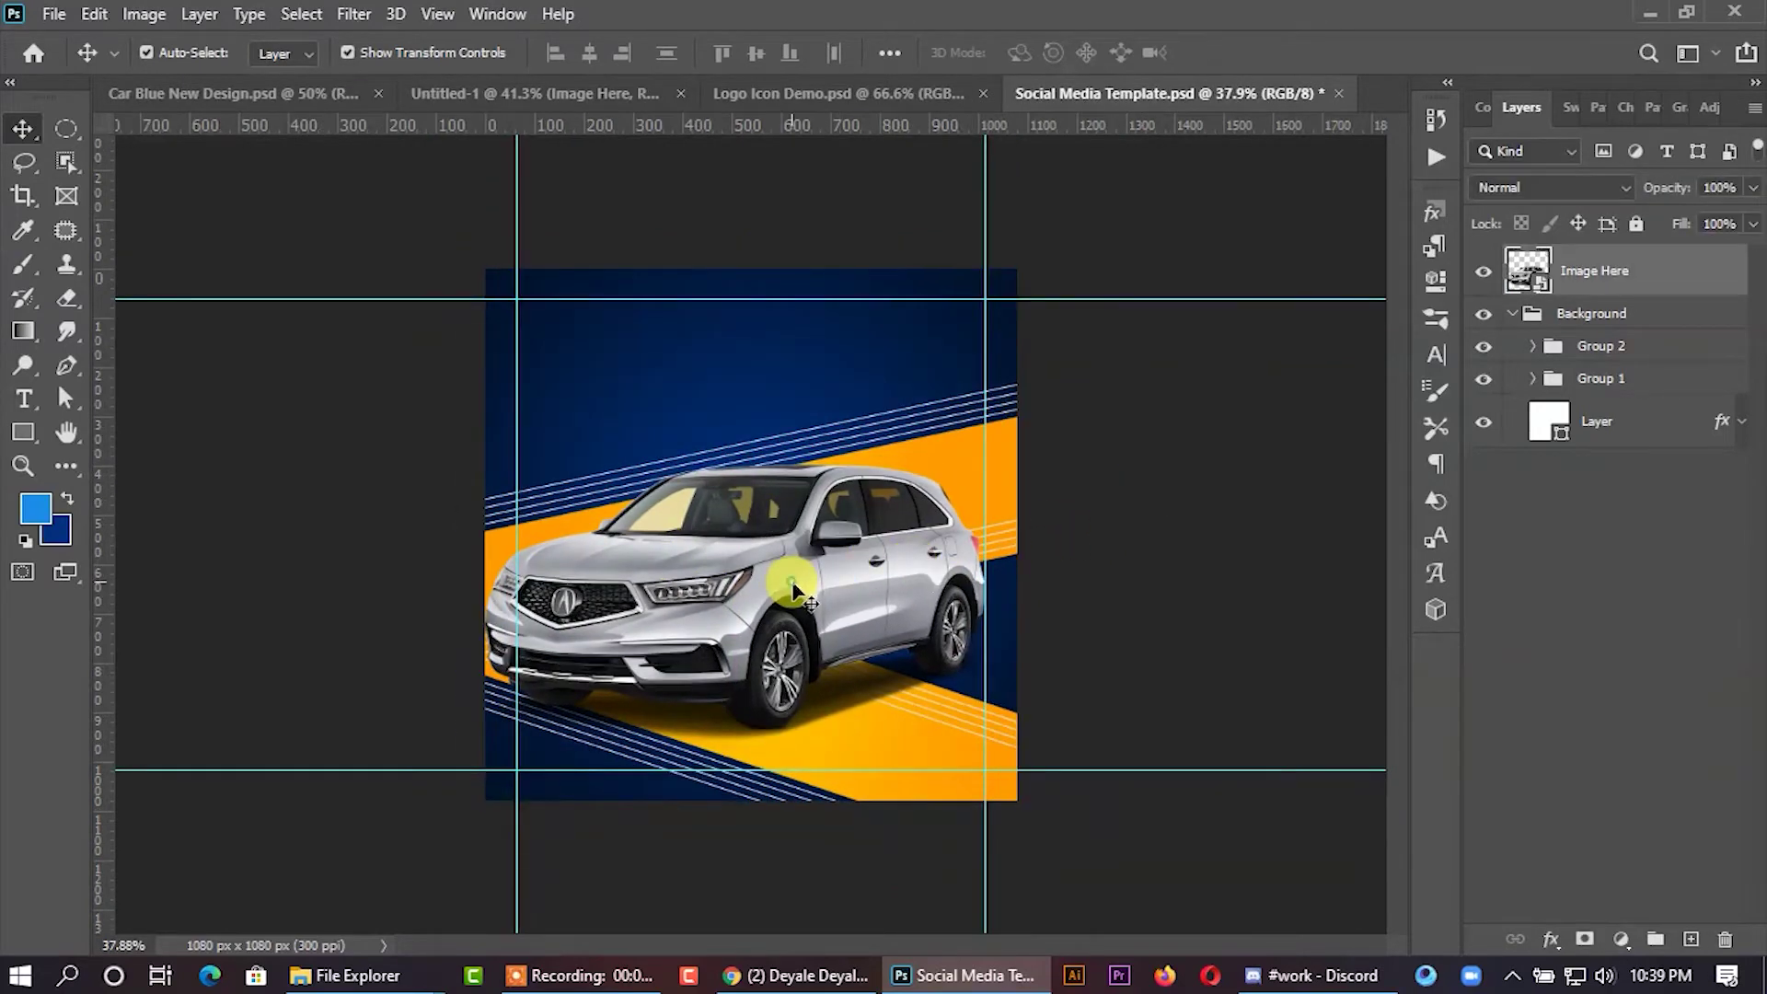
left_click_drag(793, 589, 807, 589)
left_click(1219, 568)
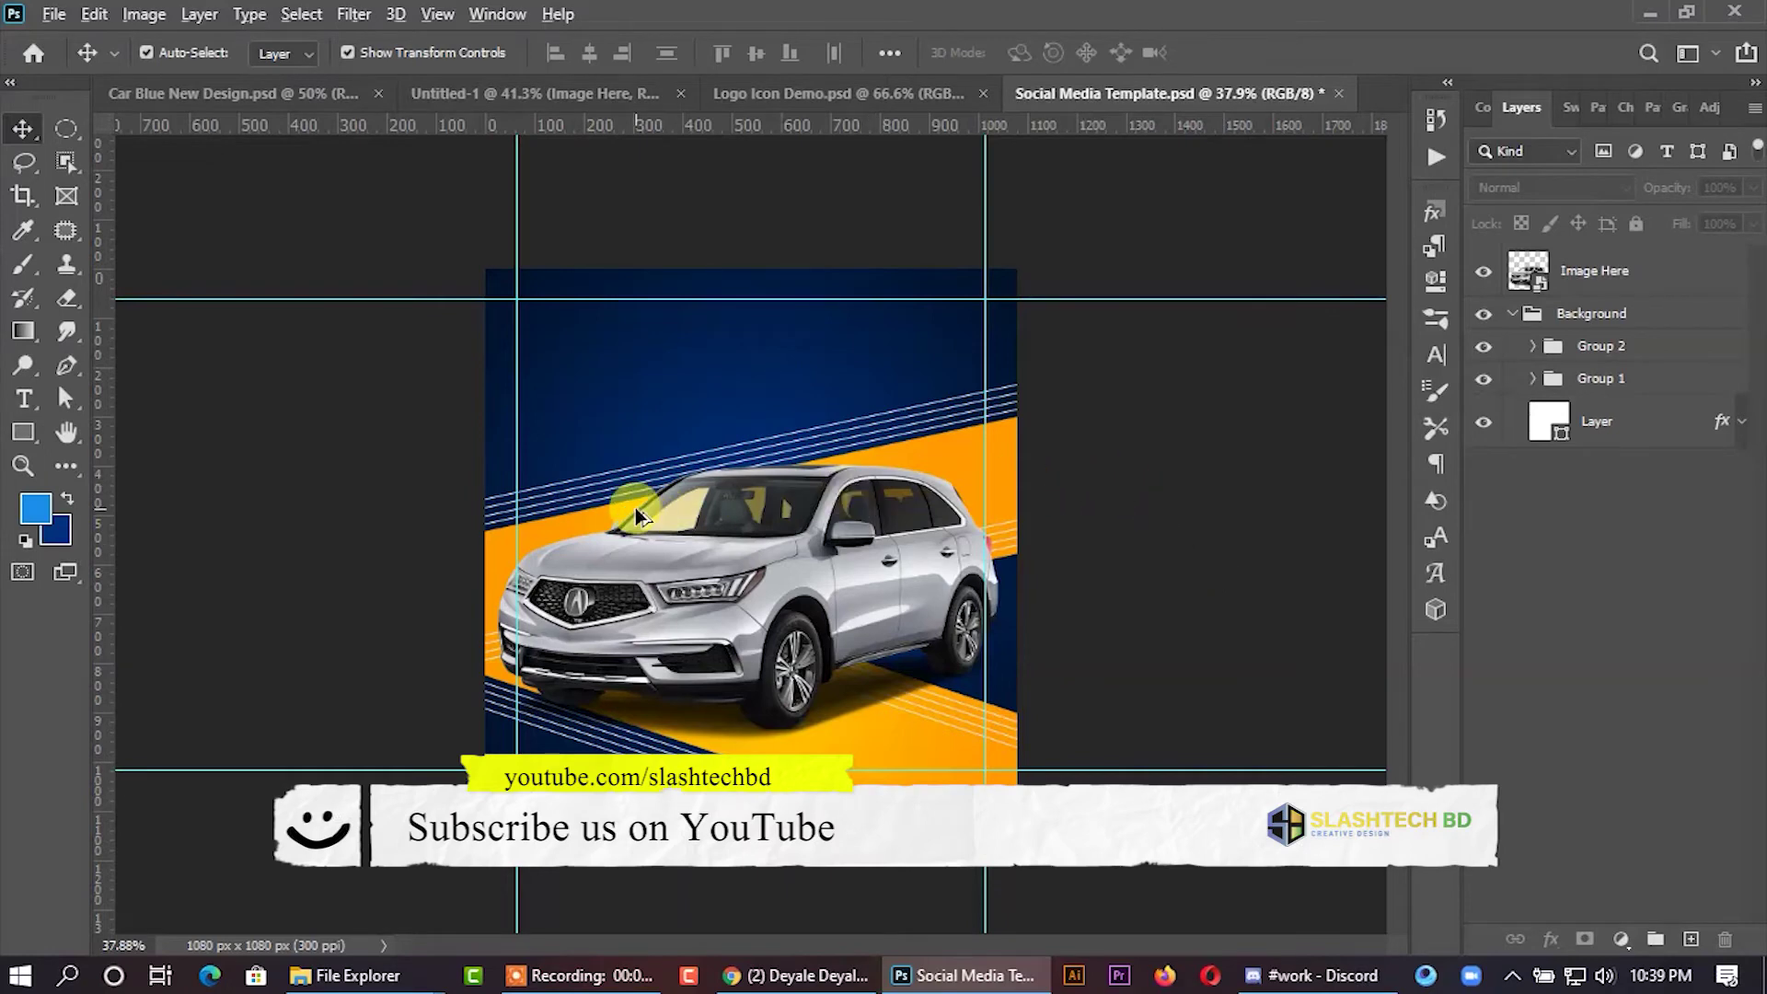
scroll(661, 492, "up", 1)
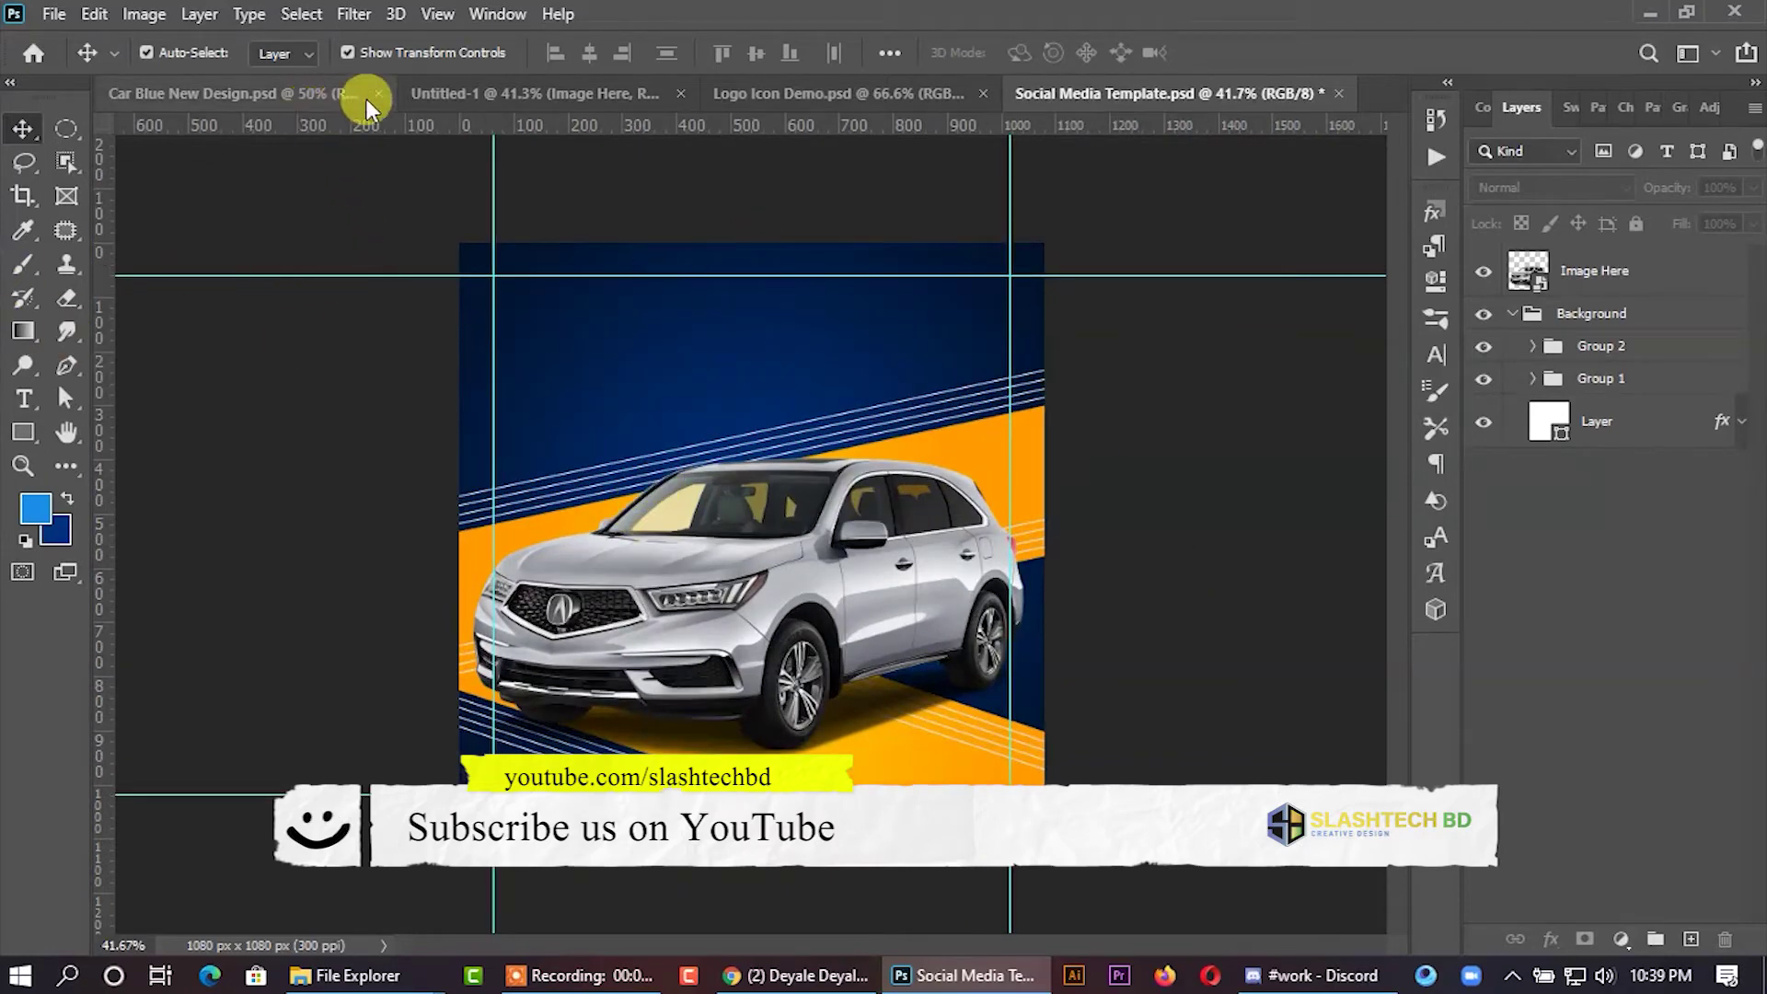
left_click(736, 96)
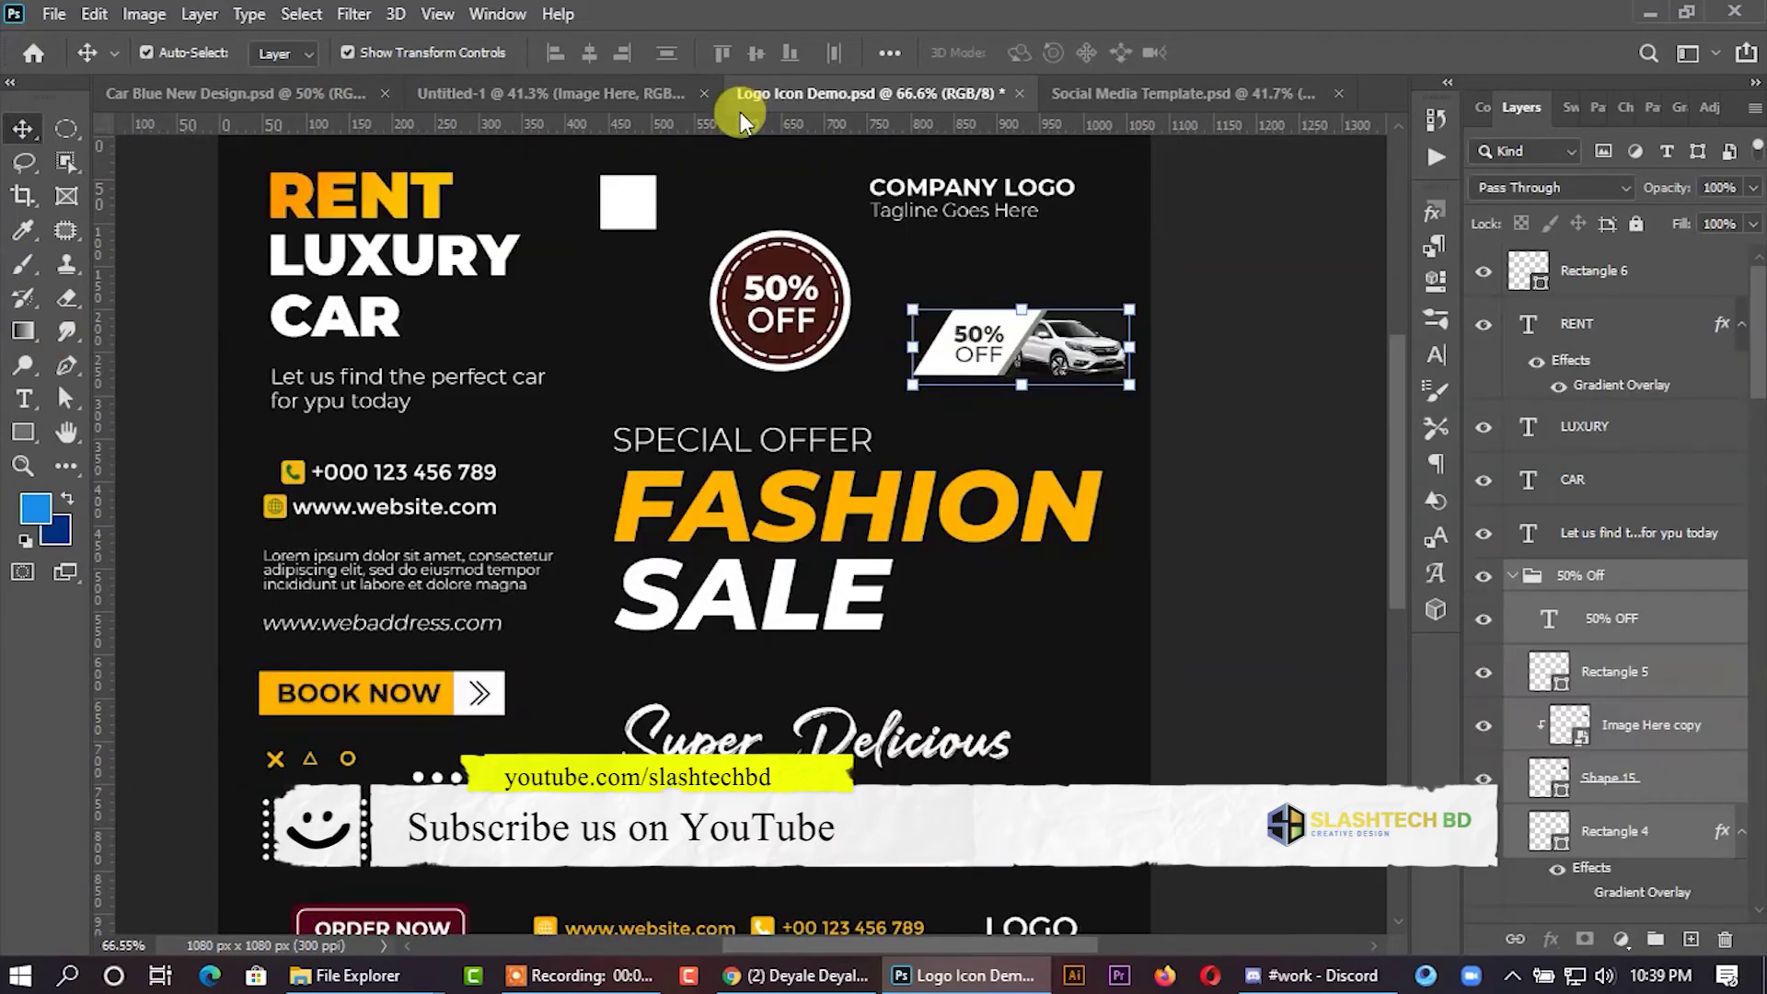
Copy the RENT, LUXURY, CAR and tagline layers to the post's top-left, nudging them up slightly.
left_click(432, 198)
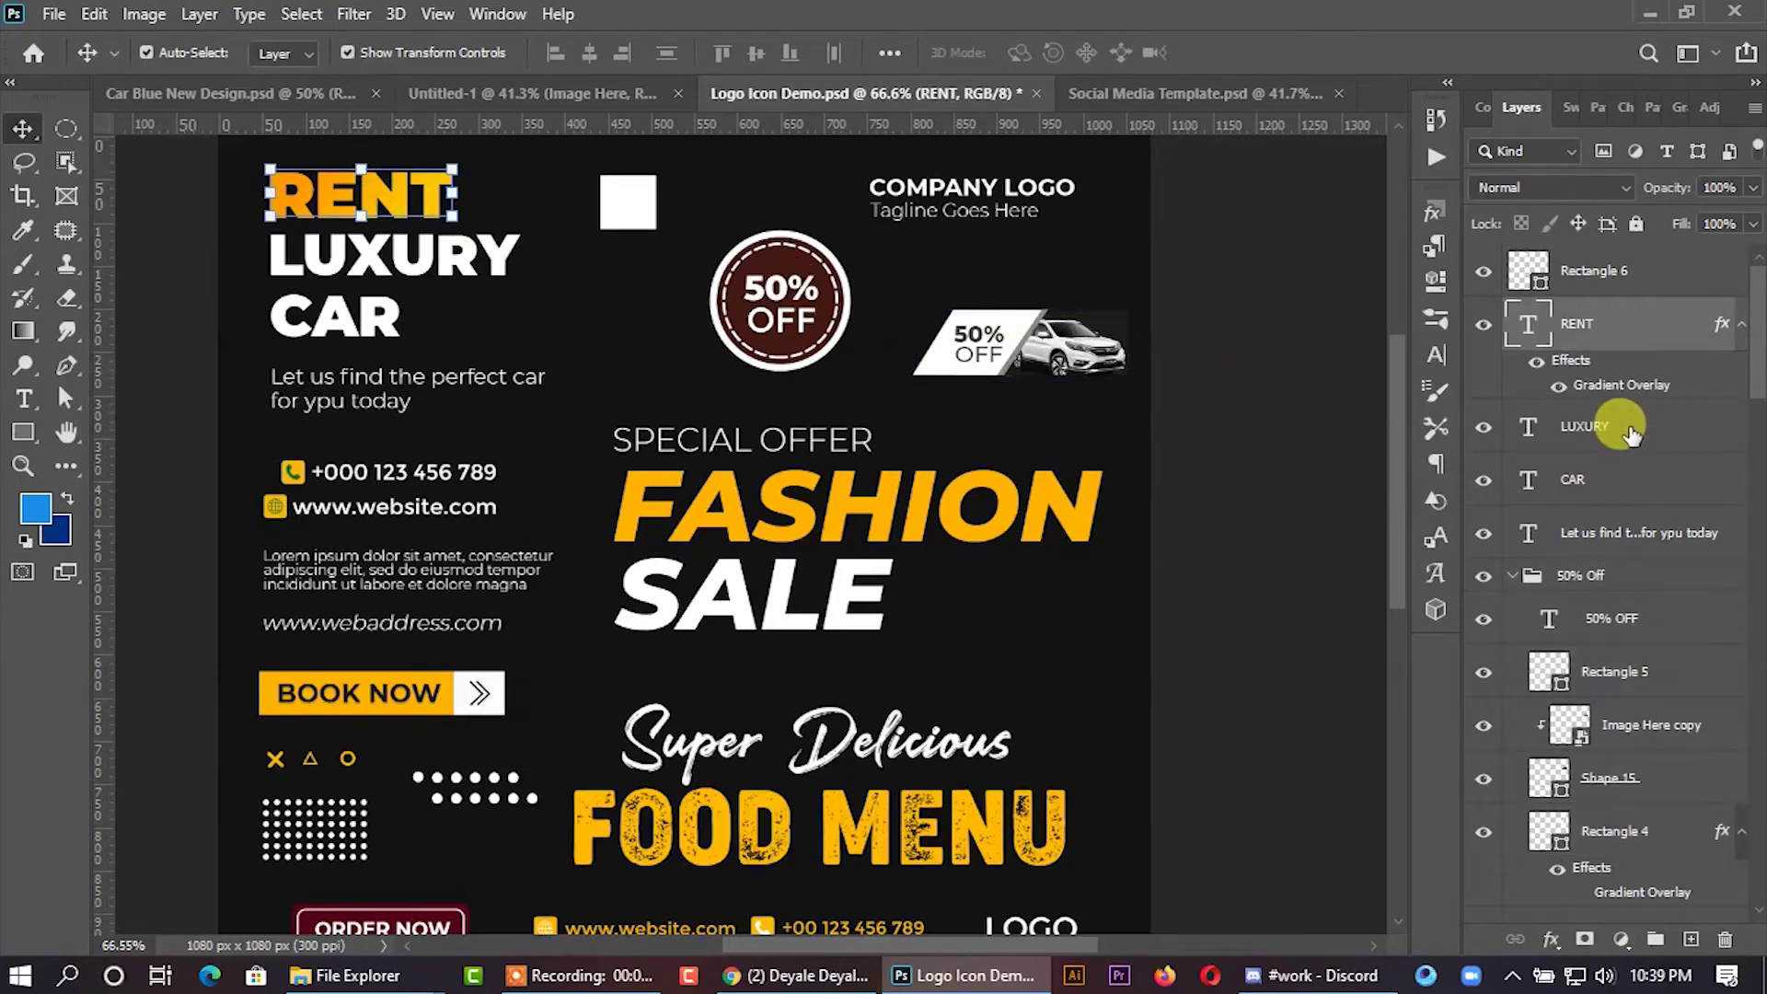
left_click(1581, 532, "shift")
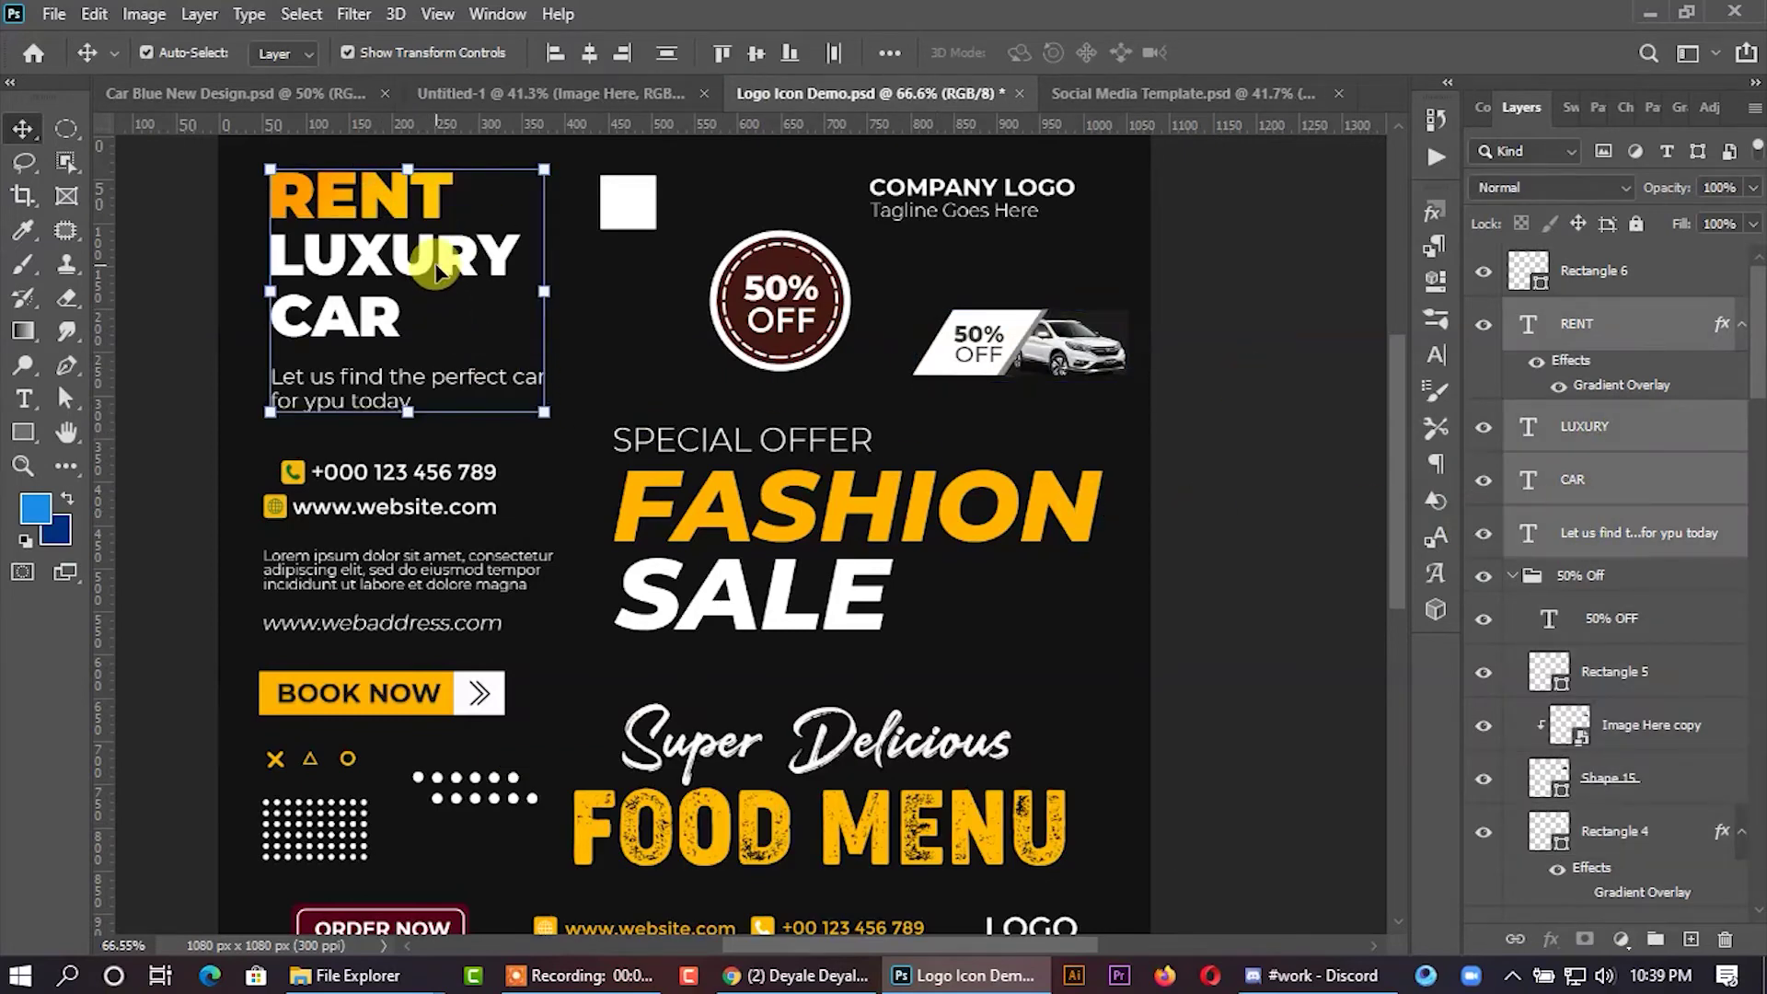
left_click_drag(425, 259, 1110, 103)
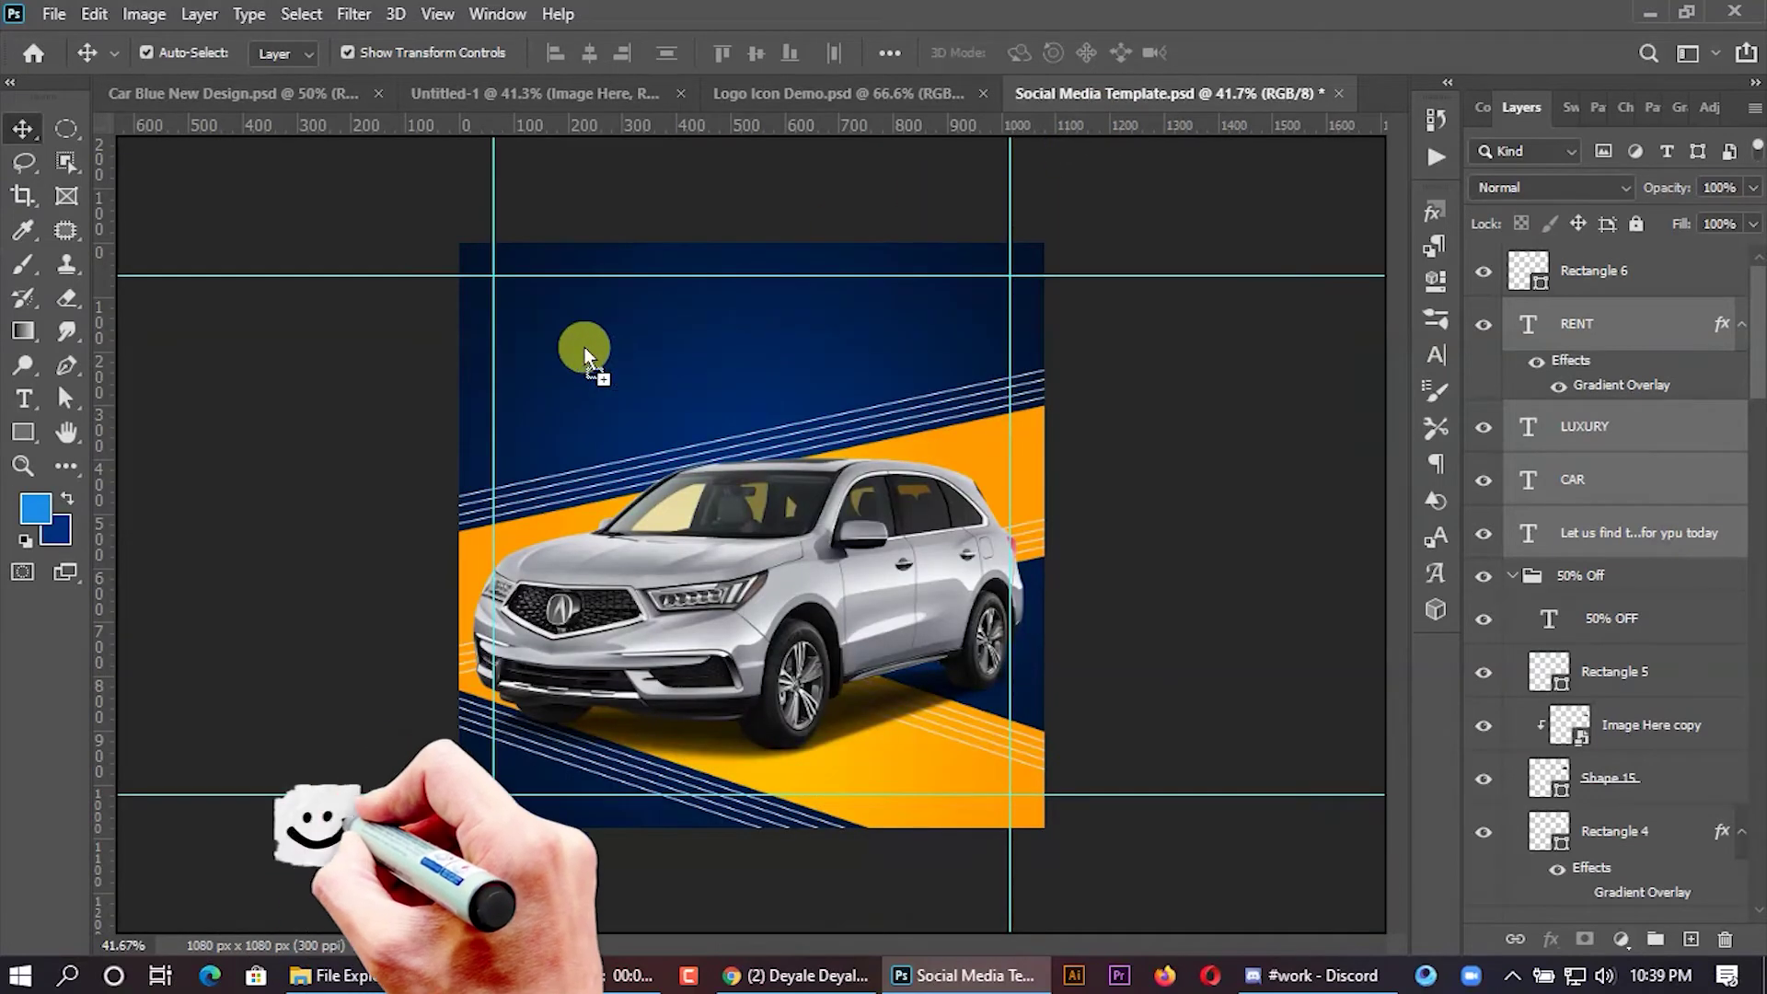
mouse_move(1110, 103)
left_mouse_down()
mouse_move(585, 348)
mouse_move(581, 367)
left_mouse_up()
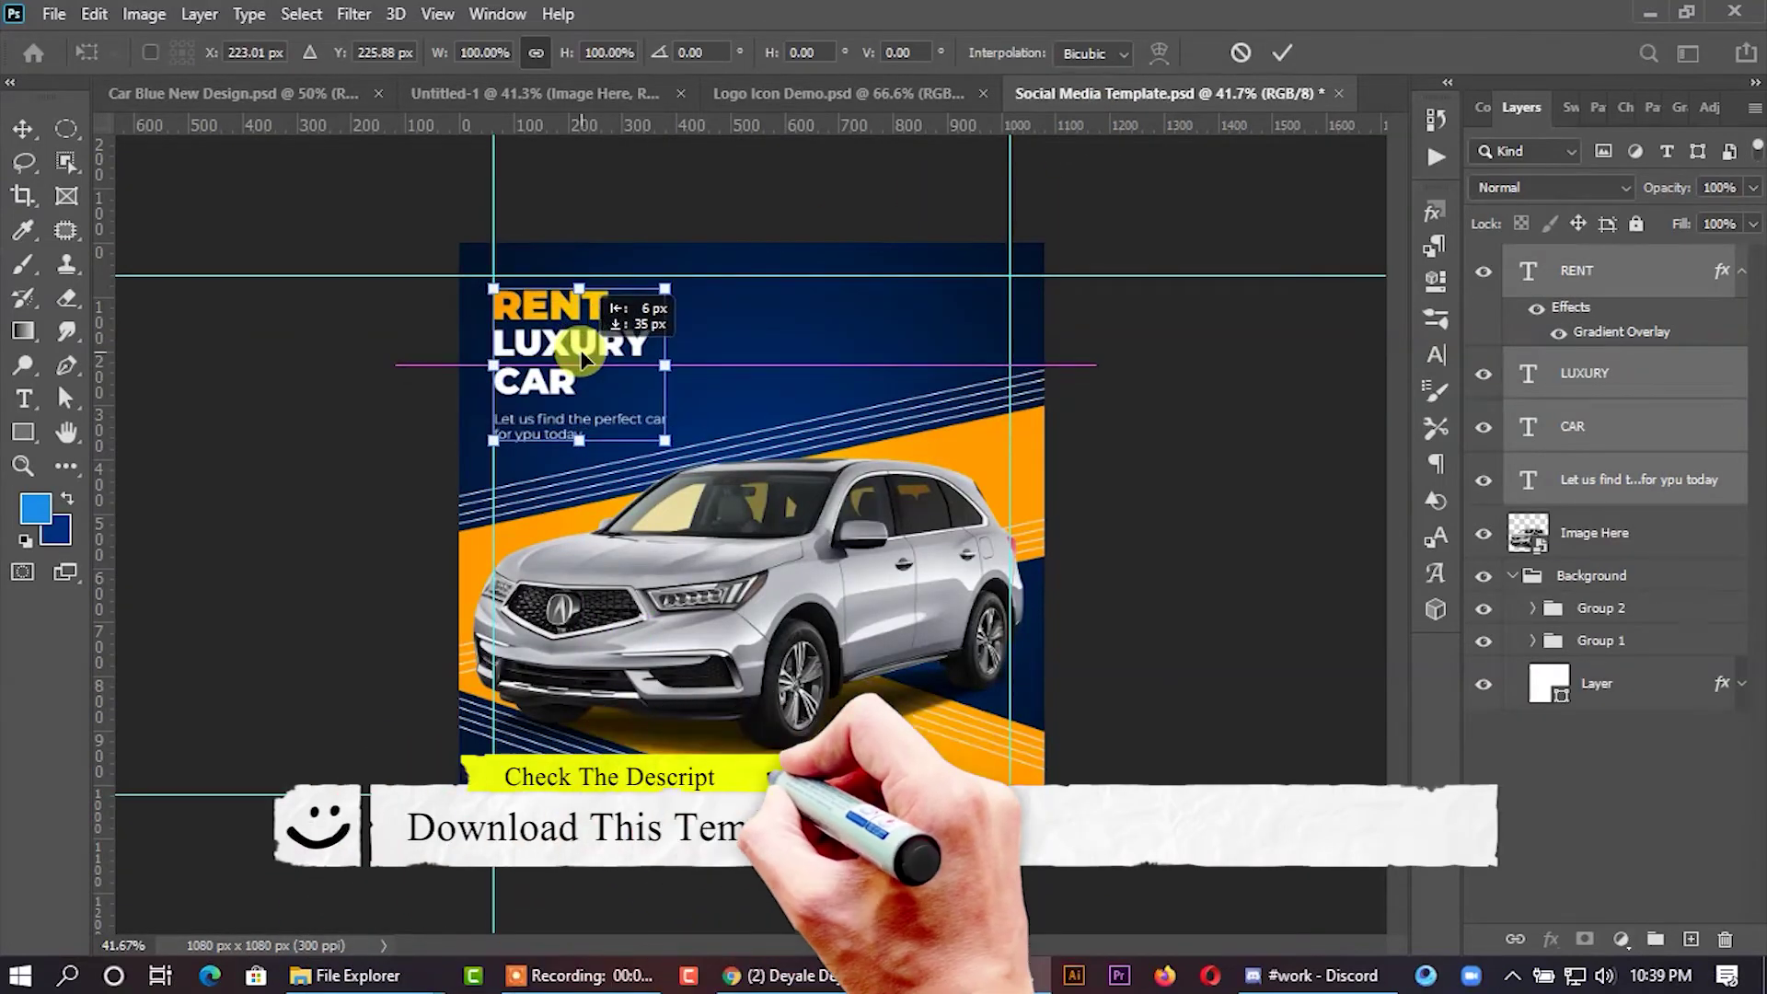
left_click(1284, 55)
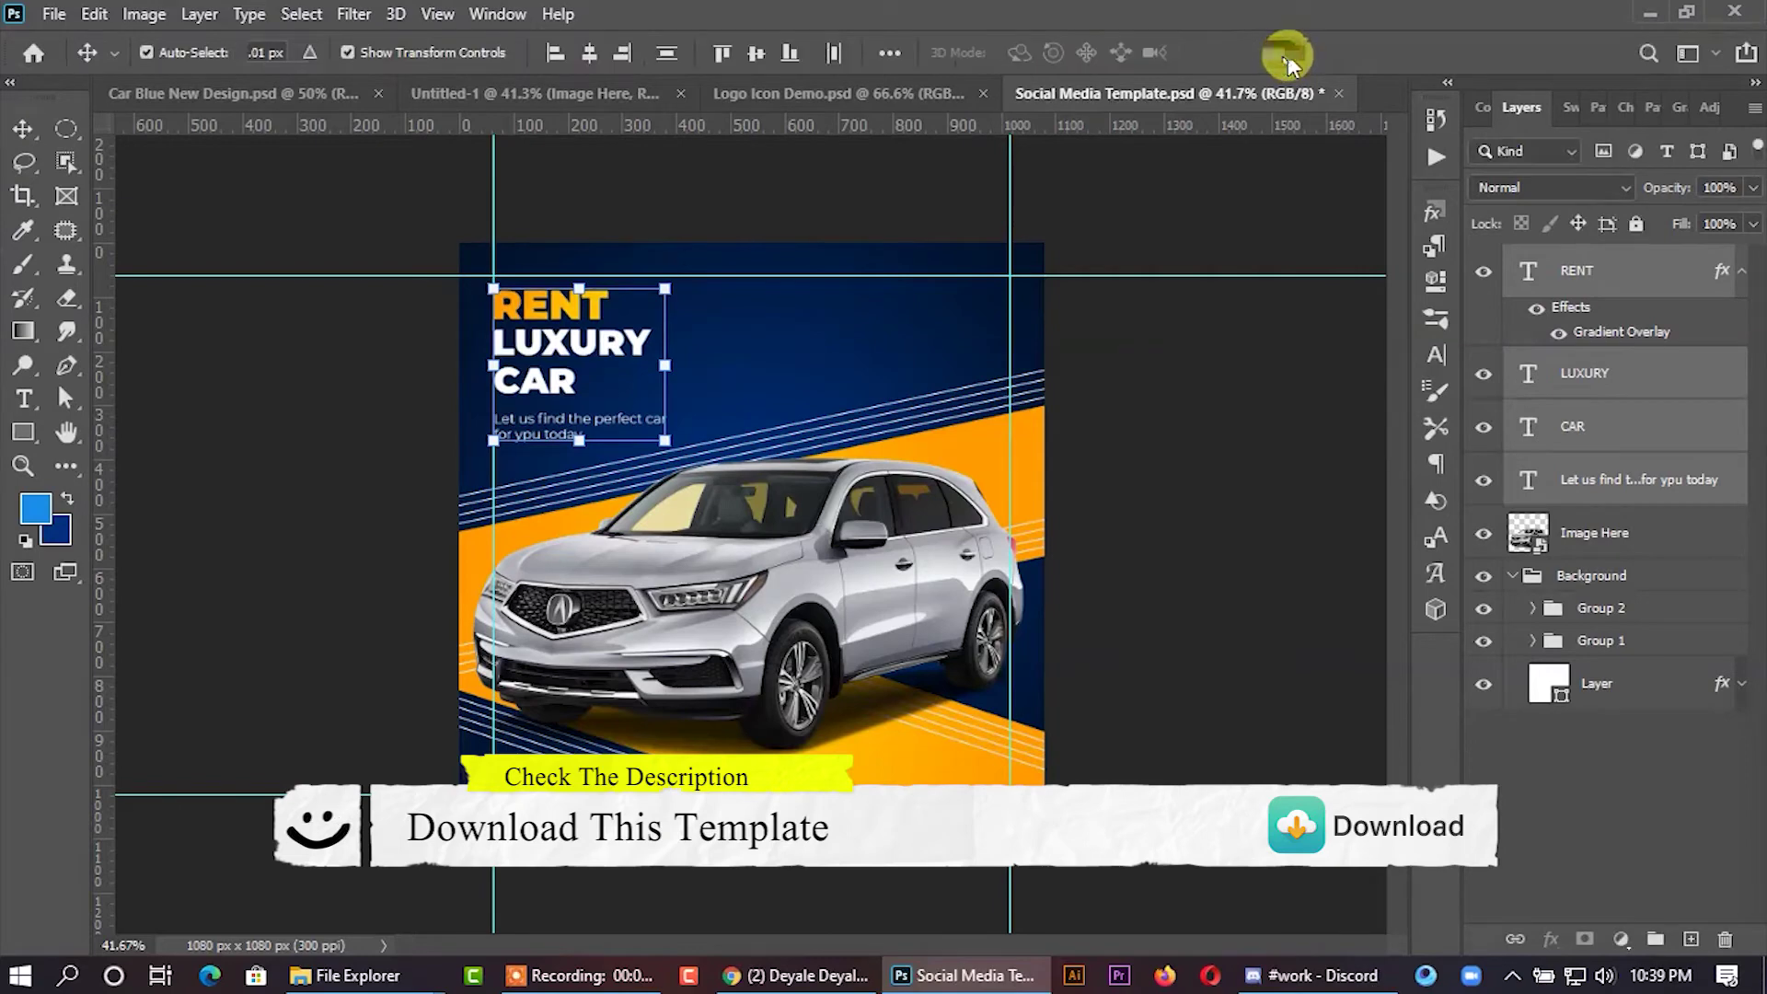
key("Up")
key("Up")
key("Up")
key("Up")
key("Up")
key("Up")
key("Up")
key("Up")
key("Up")
key("Up")
key("Up")
key("Up")
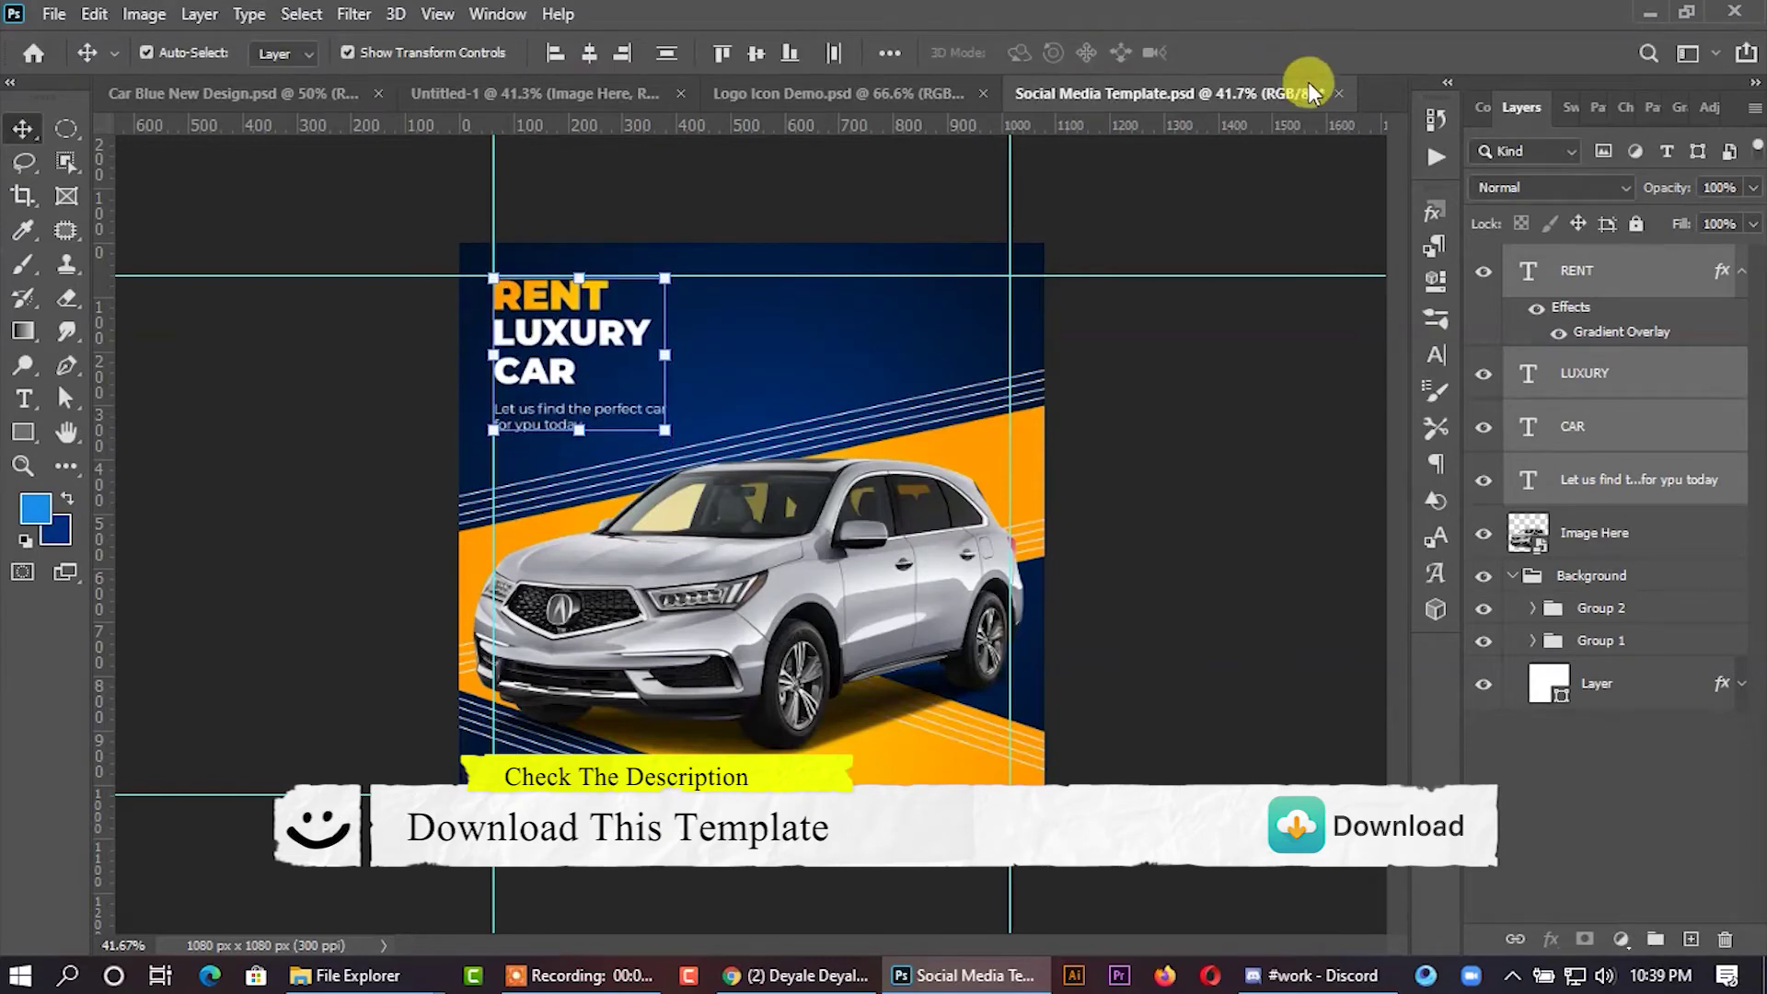
left_click(1169, 474)
scroll(815, 367, "up", 2)
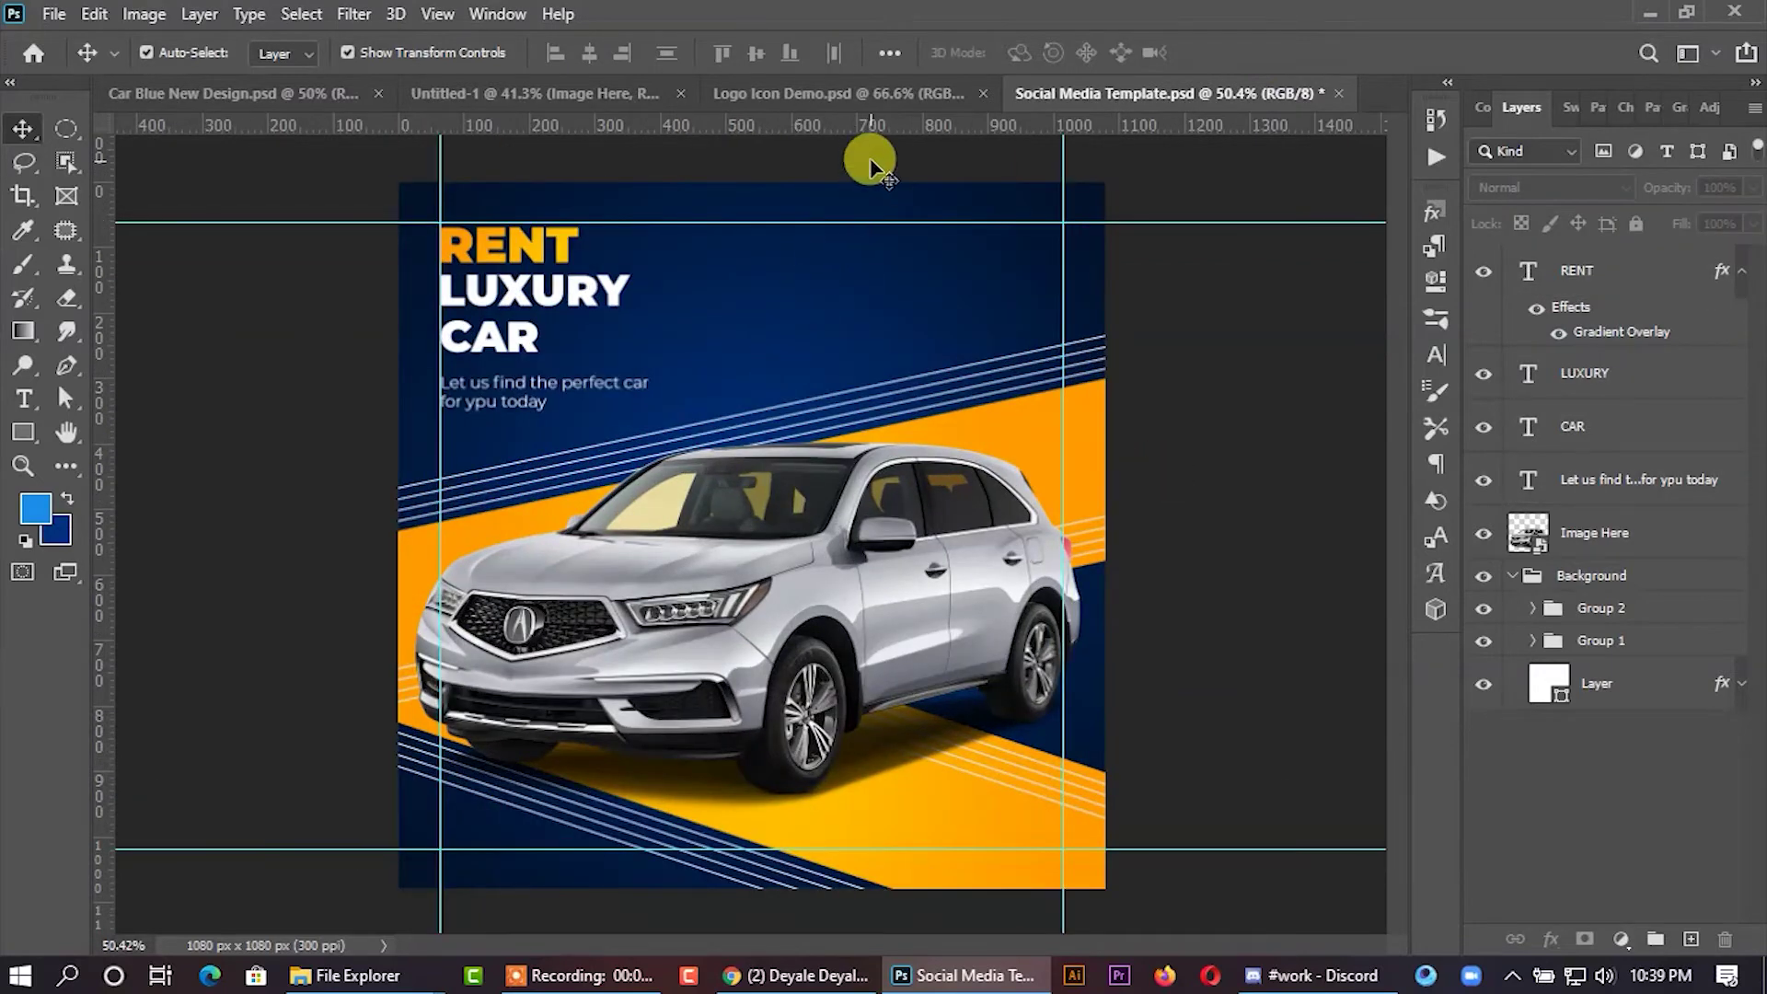
Drag the LOGO HERE logo from Logo Icon Demo into the post's top-right corner.
left_click(859, 90)
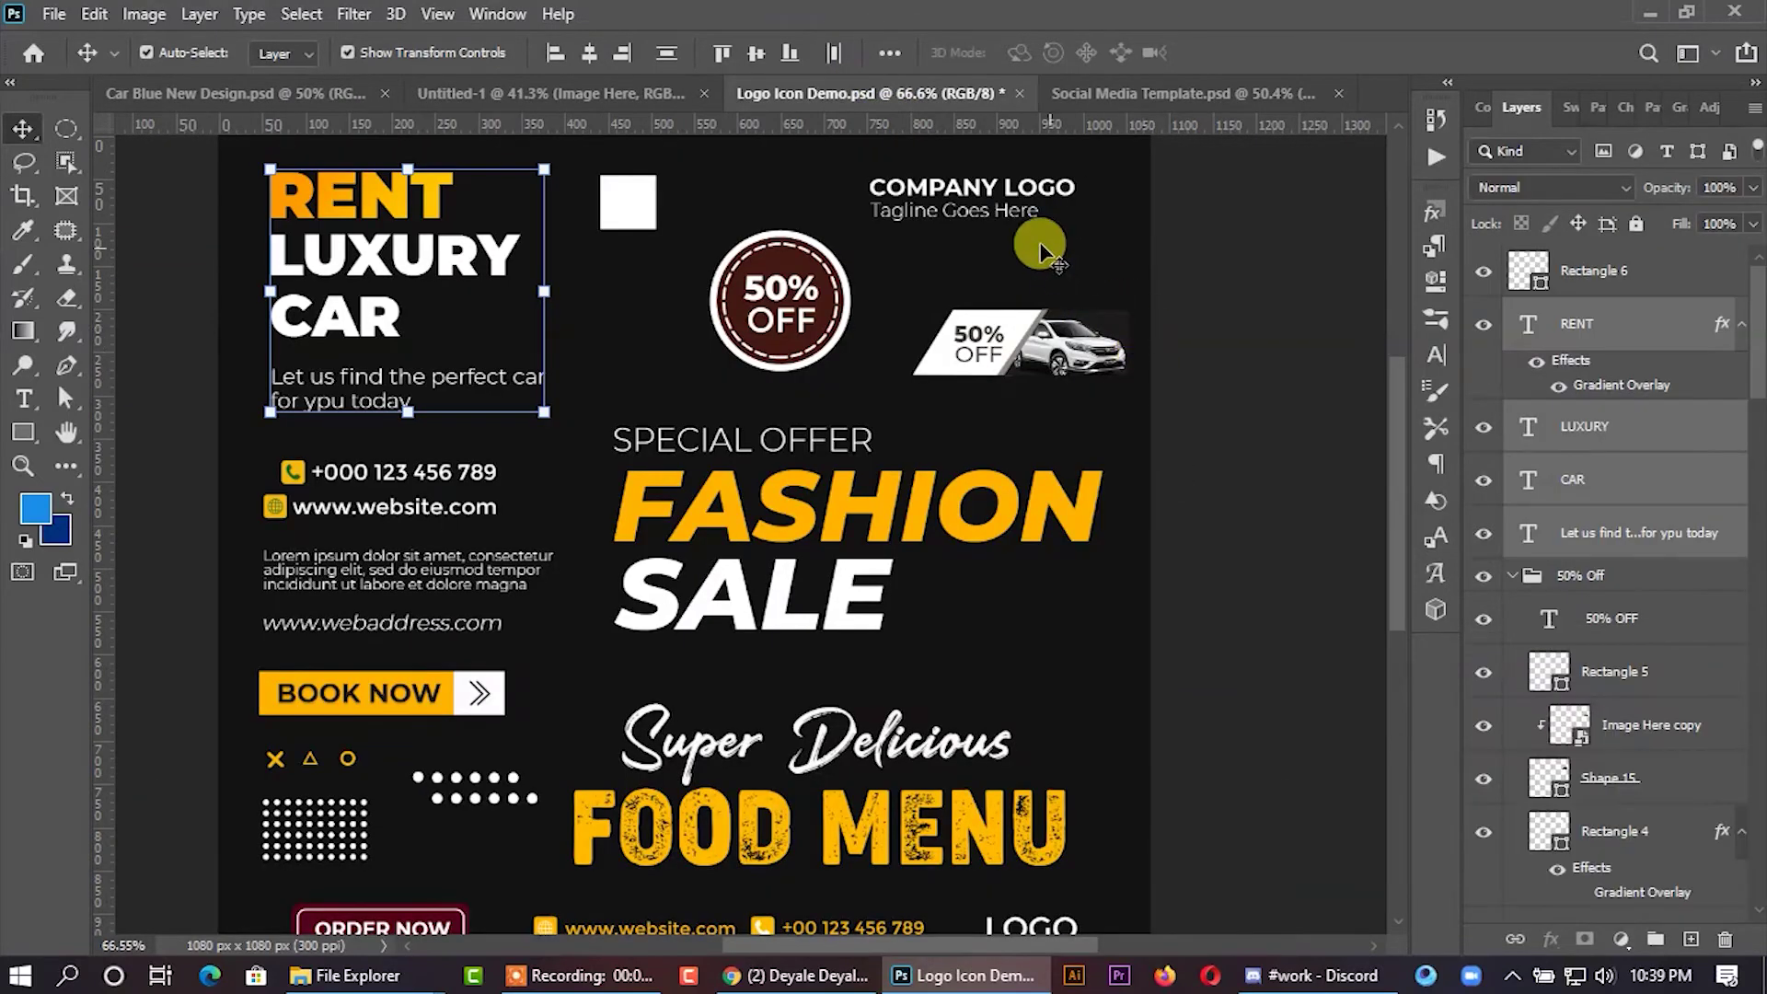
scroll(837, 405, "up", 3)
scroll(643, 505, "down", 2)
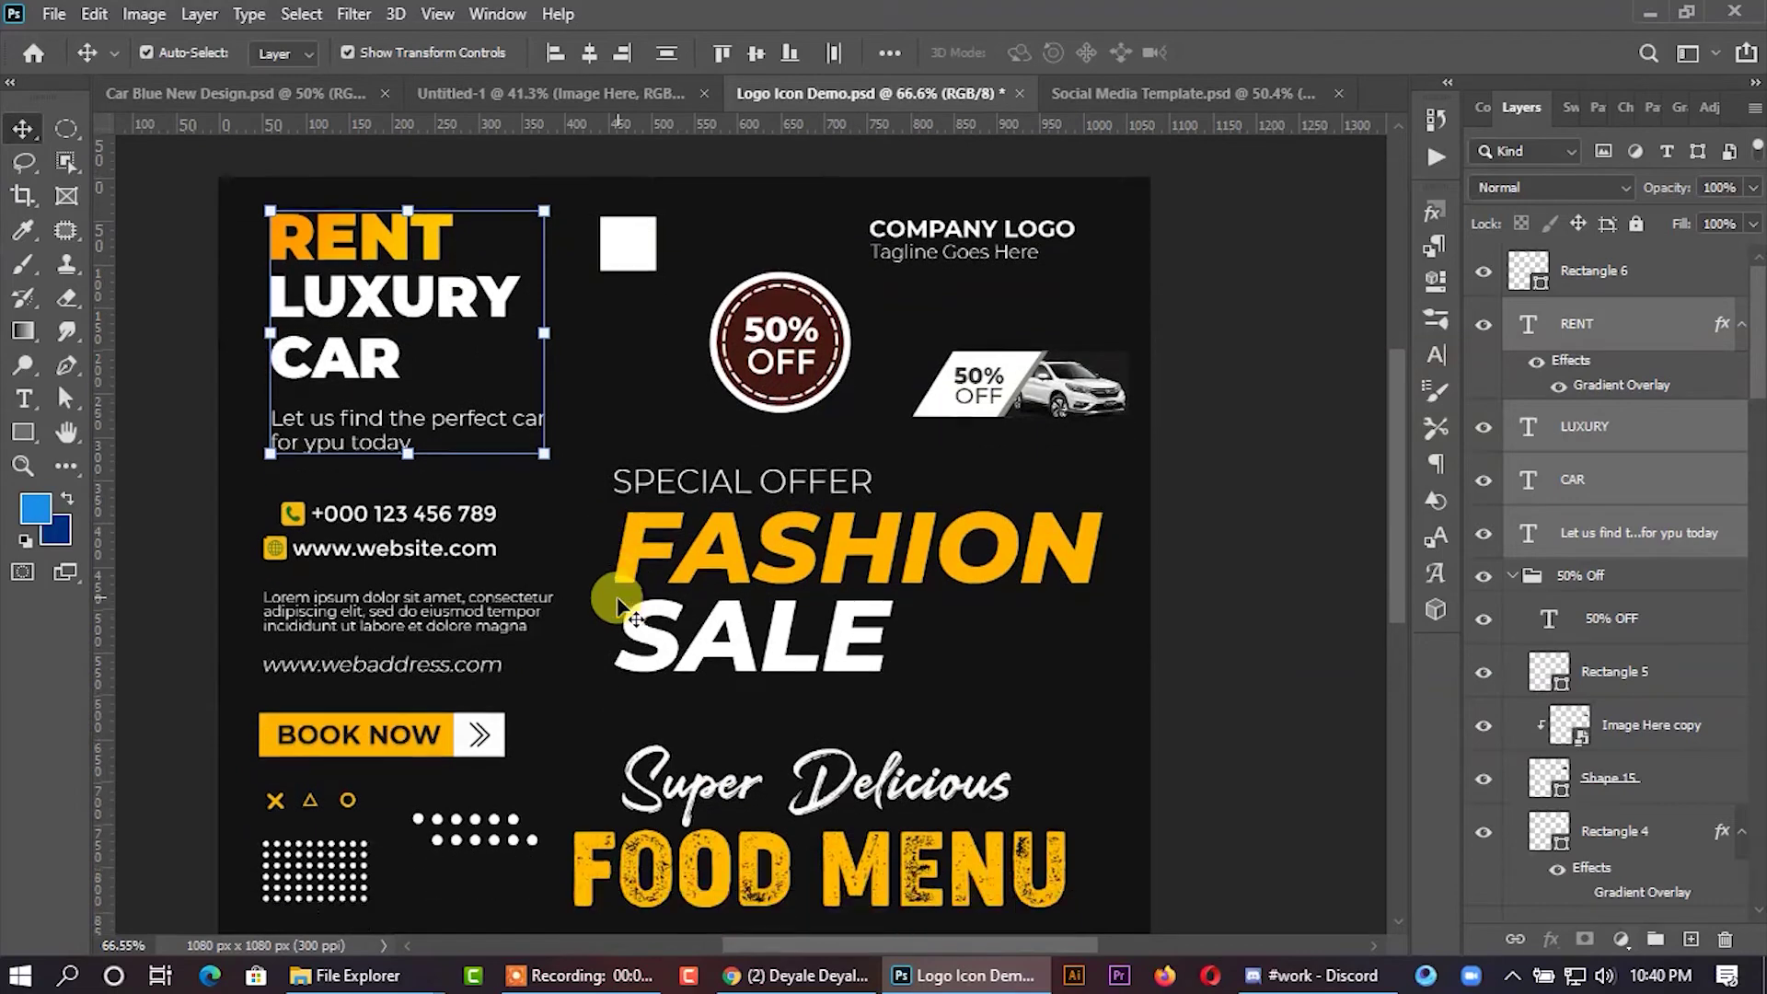
scroll(611, 592, "down", 2)
scroll(623, 626, "down", 2)
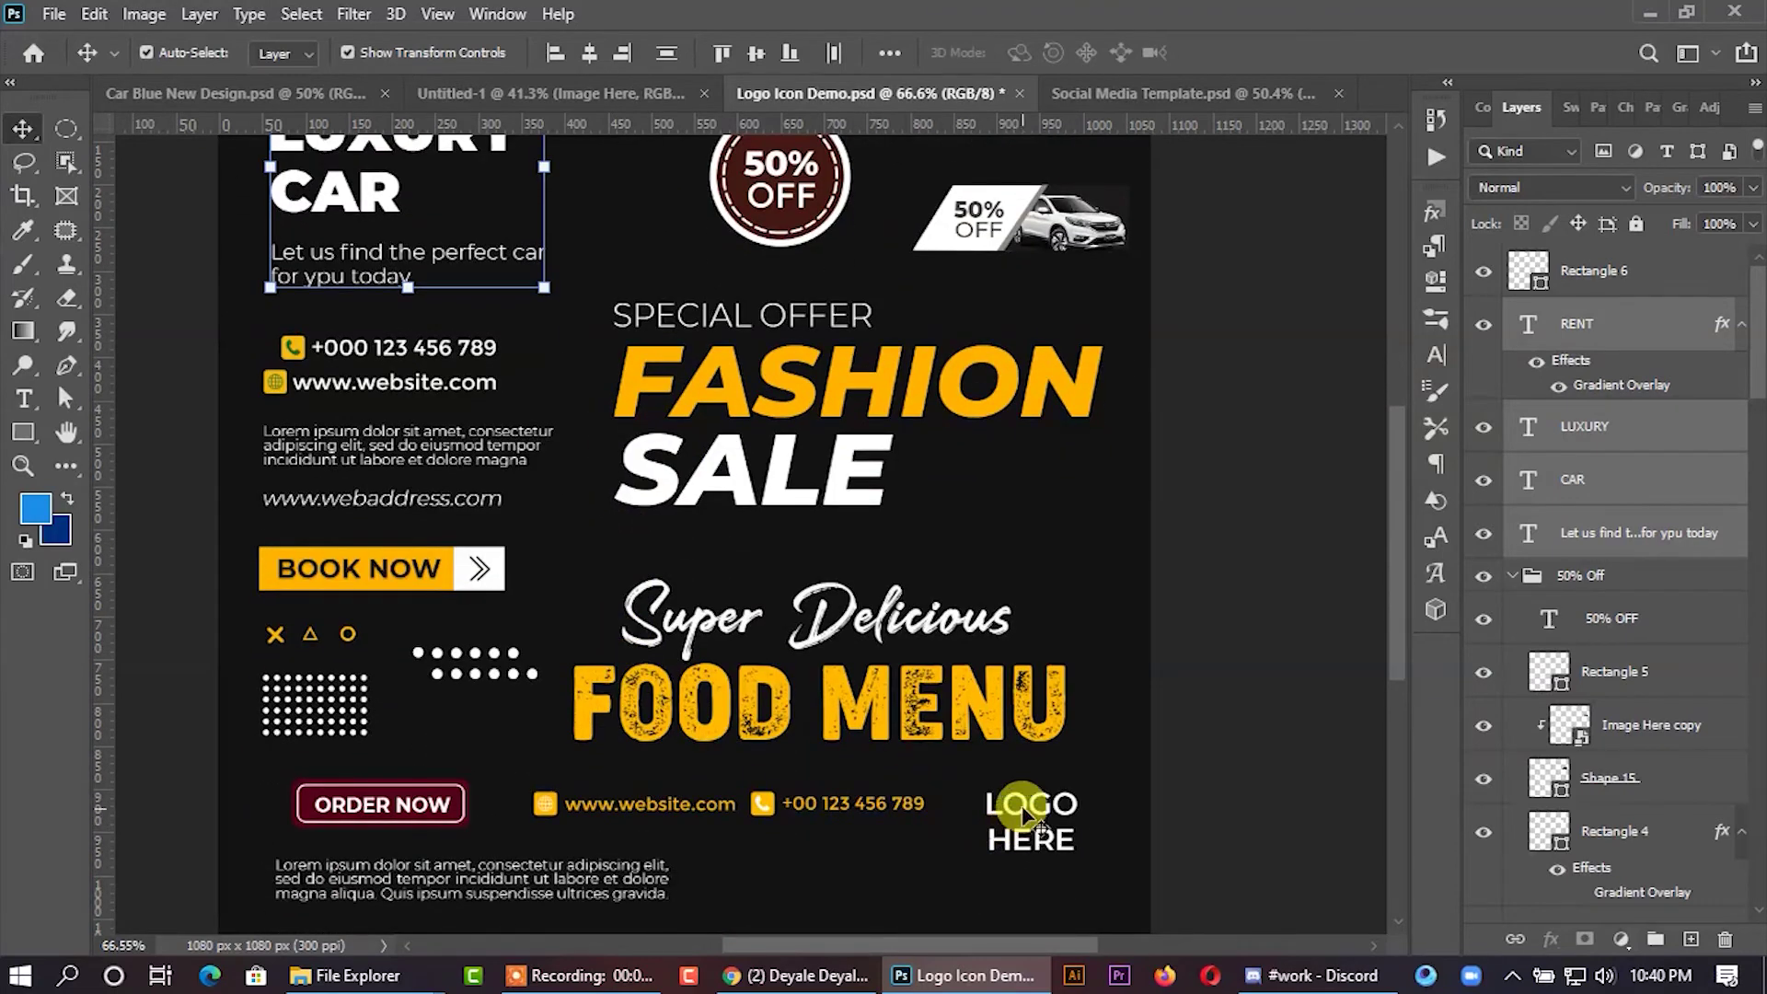
left_click_drag(1035, 809, 1132, 66)
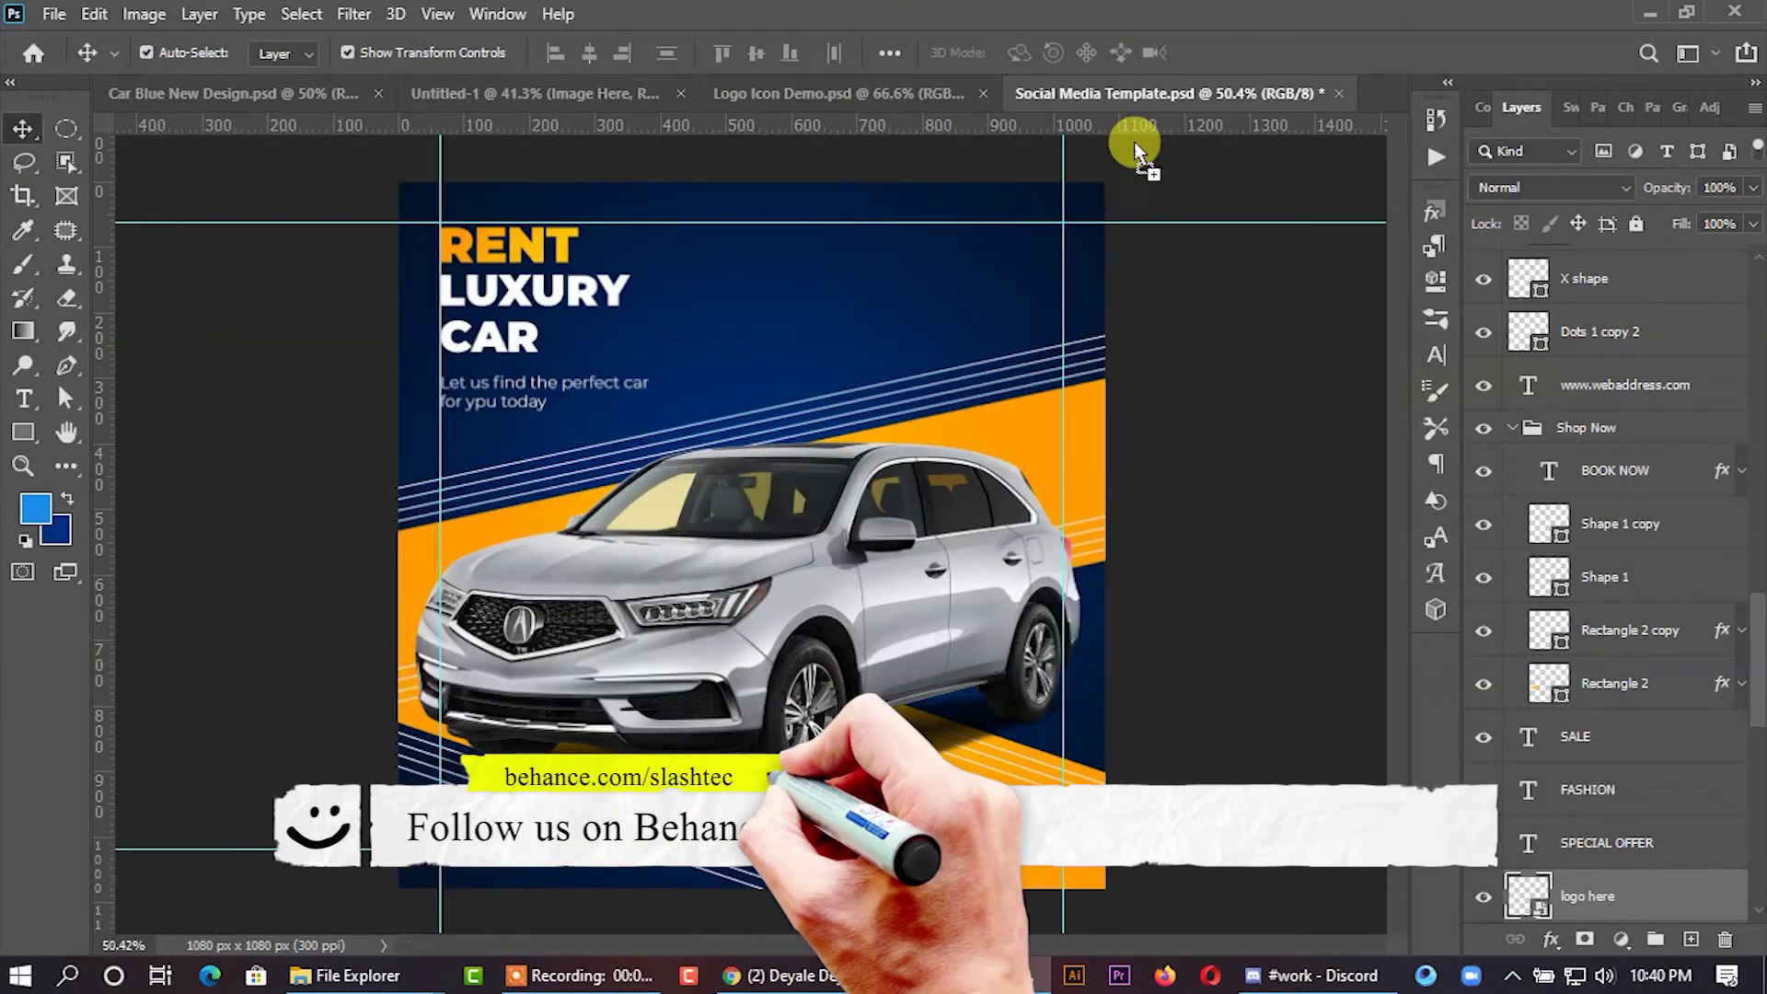
mouse_move(1132, 66)
left_mouse_down()
mouse_move(1077, 213)
mouse_move(1031, 261)
left_mouse_up()
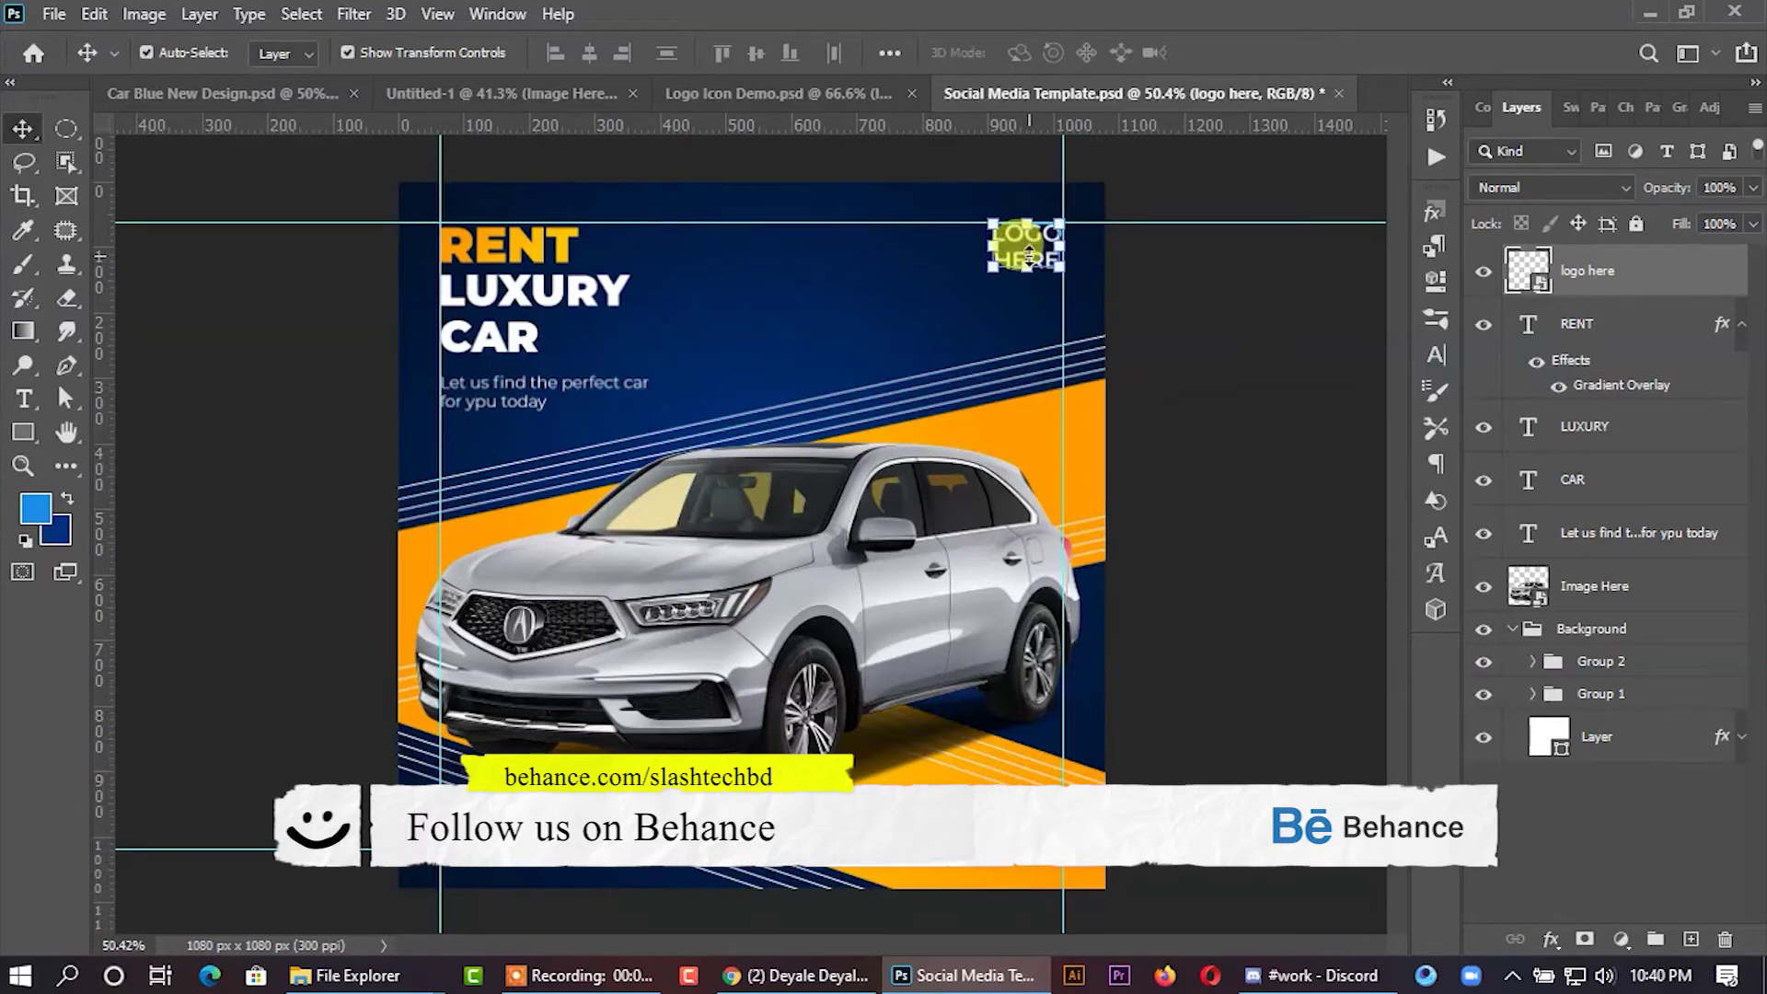
left_click(1234, 315)
scroll(1222, 299, "down", 2)
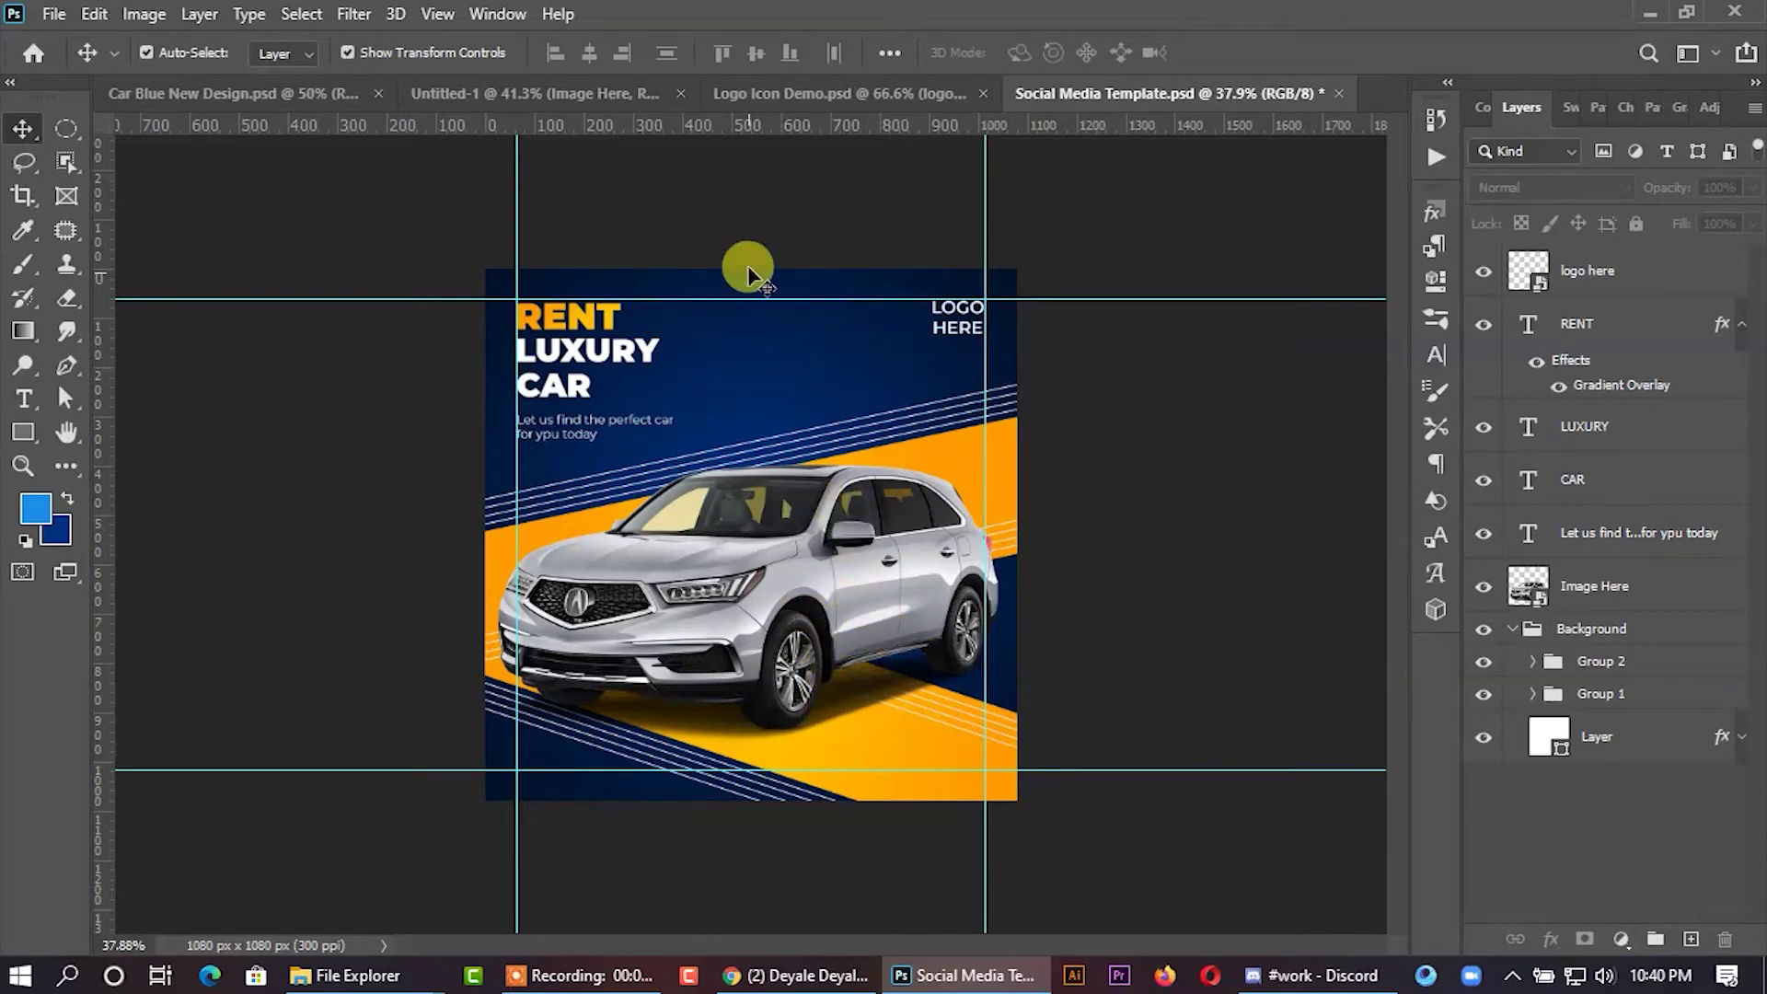
Copy the website and phone contact items onto the post's bottom band and group them.
left_click(830, 96)
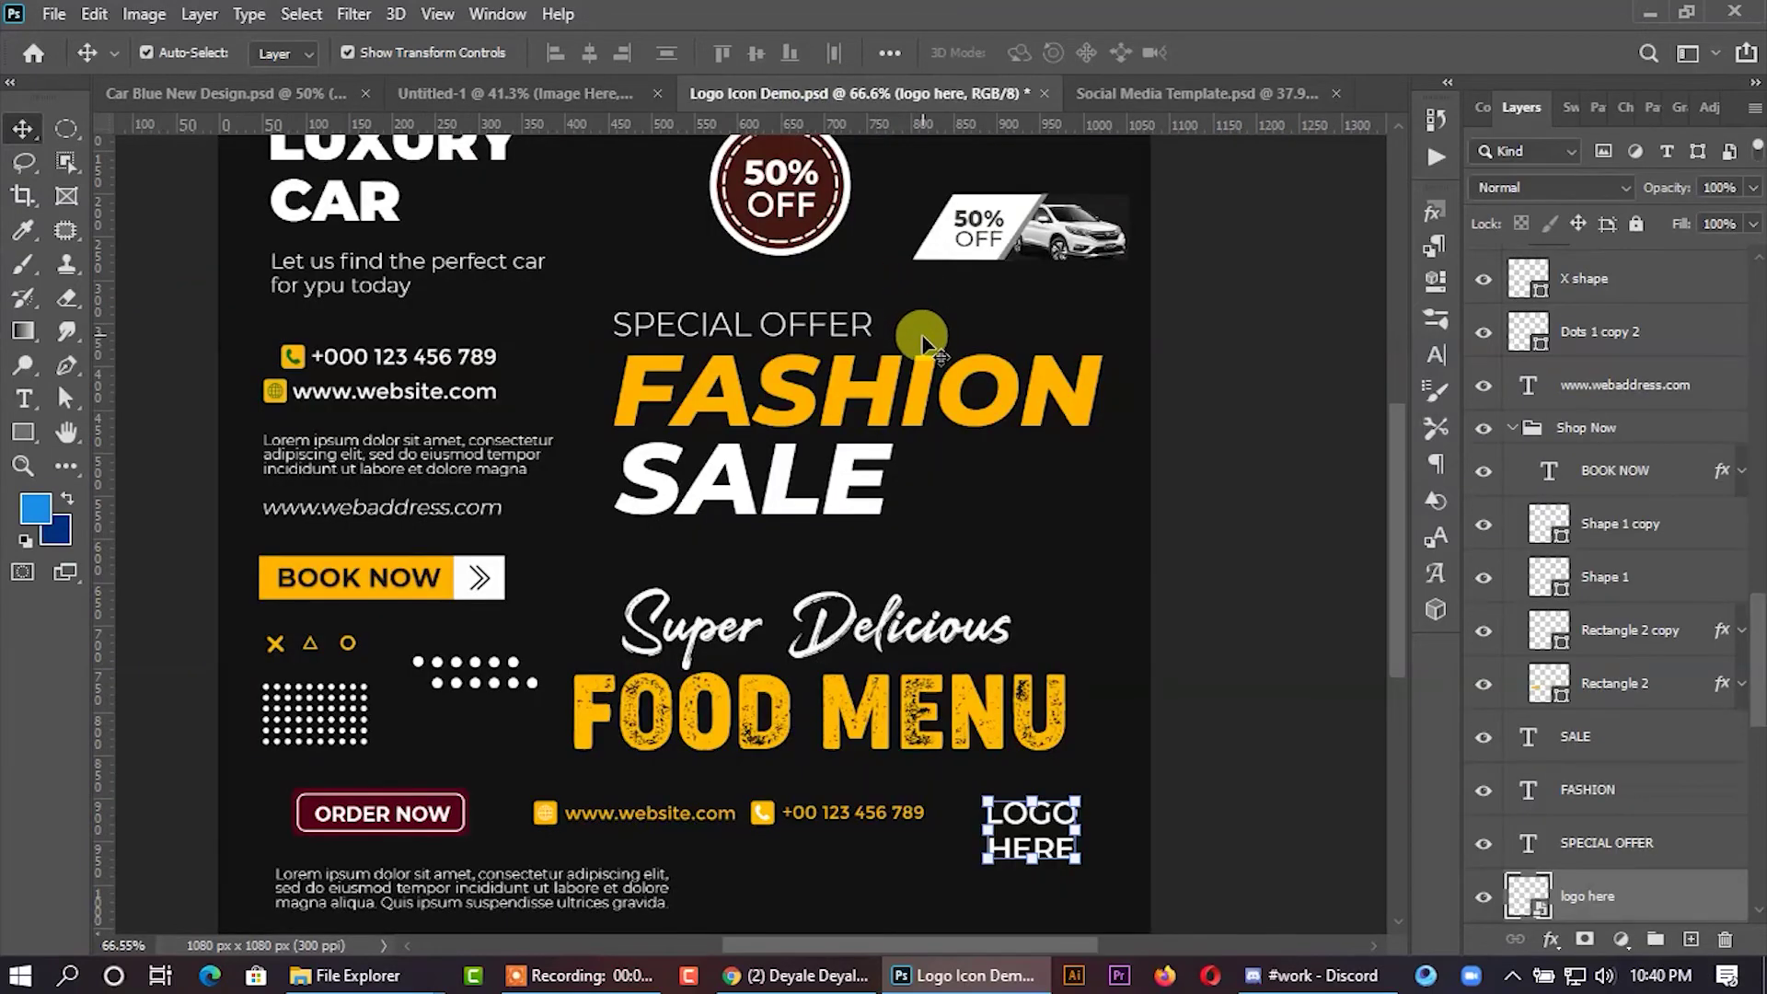
mouse_move(531, 771)
left_mouse_down()
mouse_move(828, 854)
mouse_move(856, 842)
mouse_move(908, 527)
mouse_move(1099, 99)
mouse_move(1074, 265)
left_mouse_up()
left_click_drag(888, 738, 882, 759)
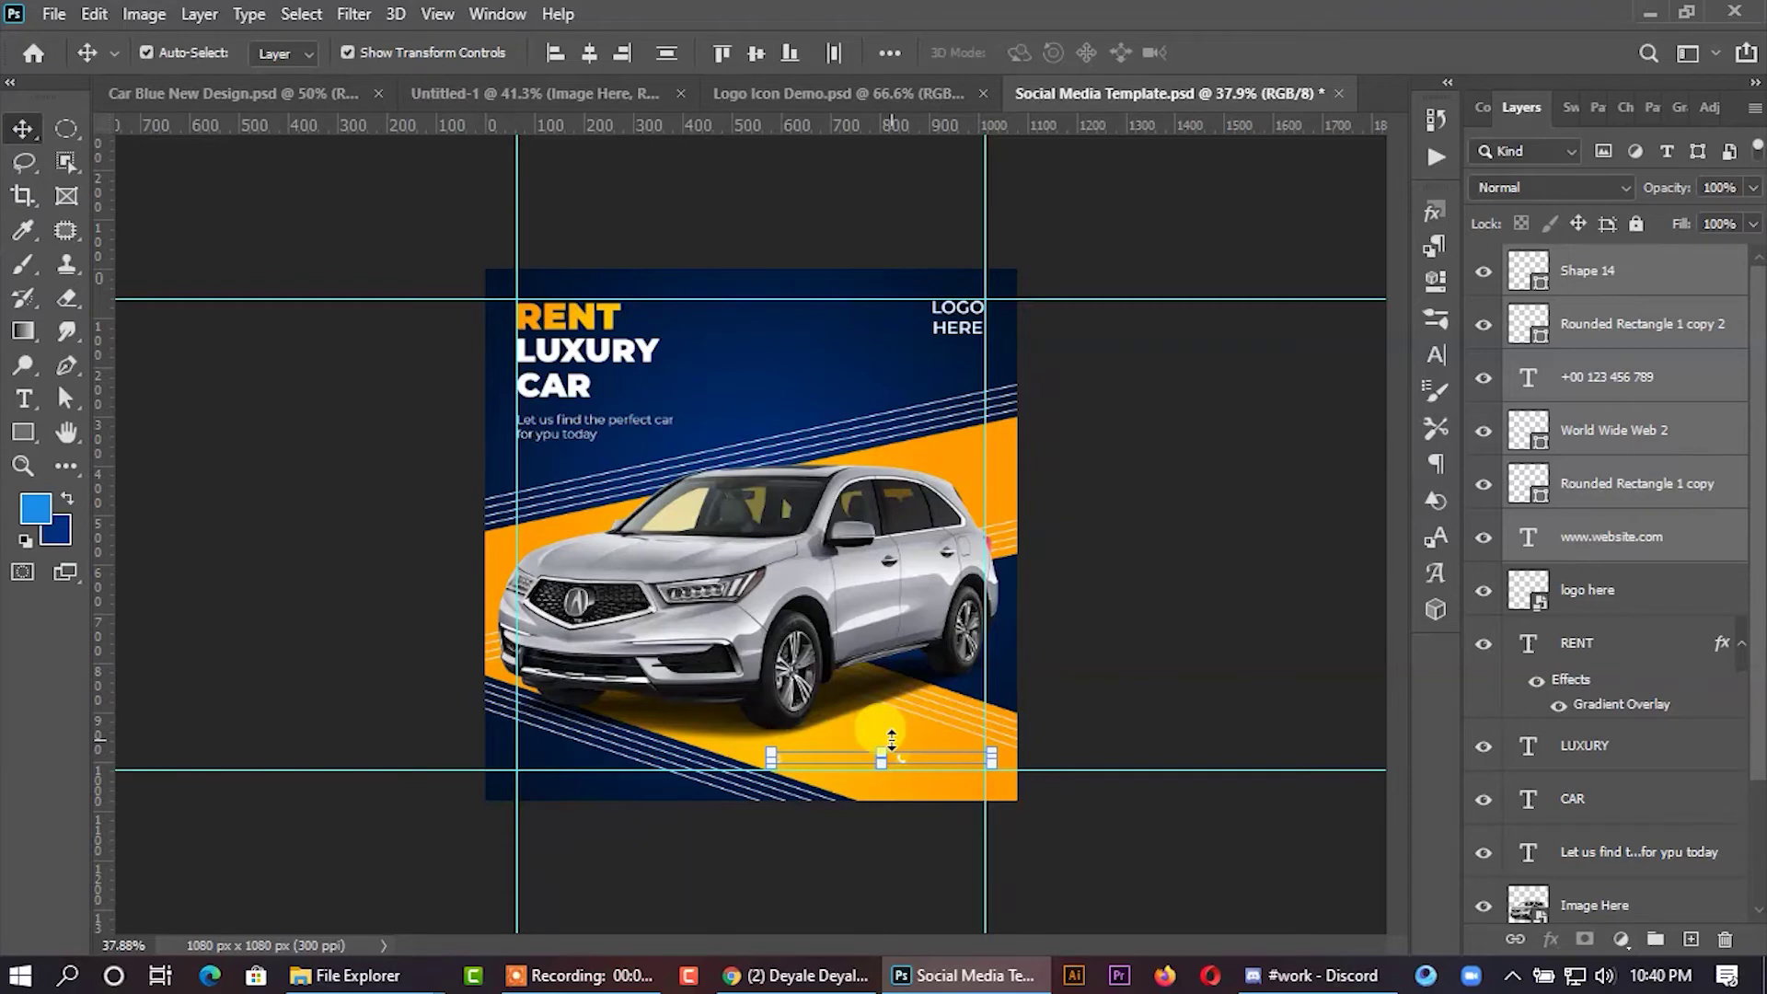
scroll(890, 734, "up", 3)
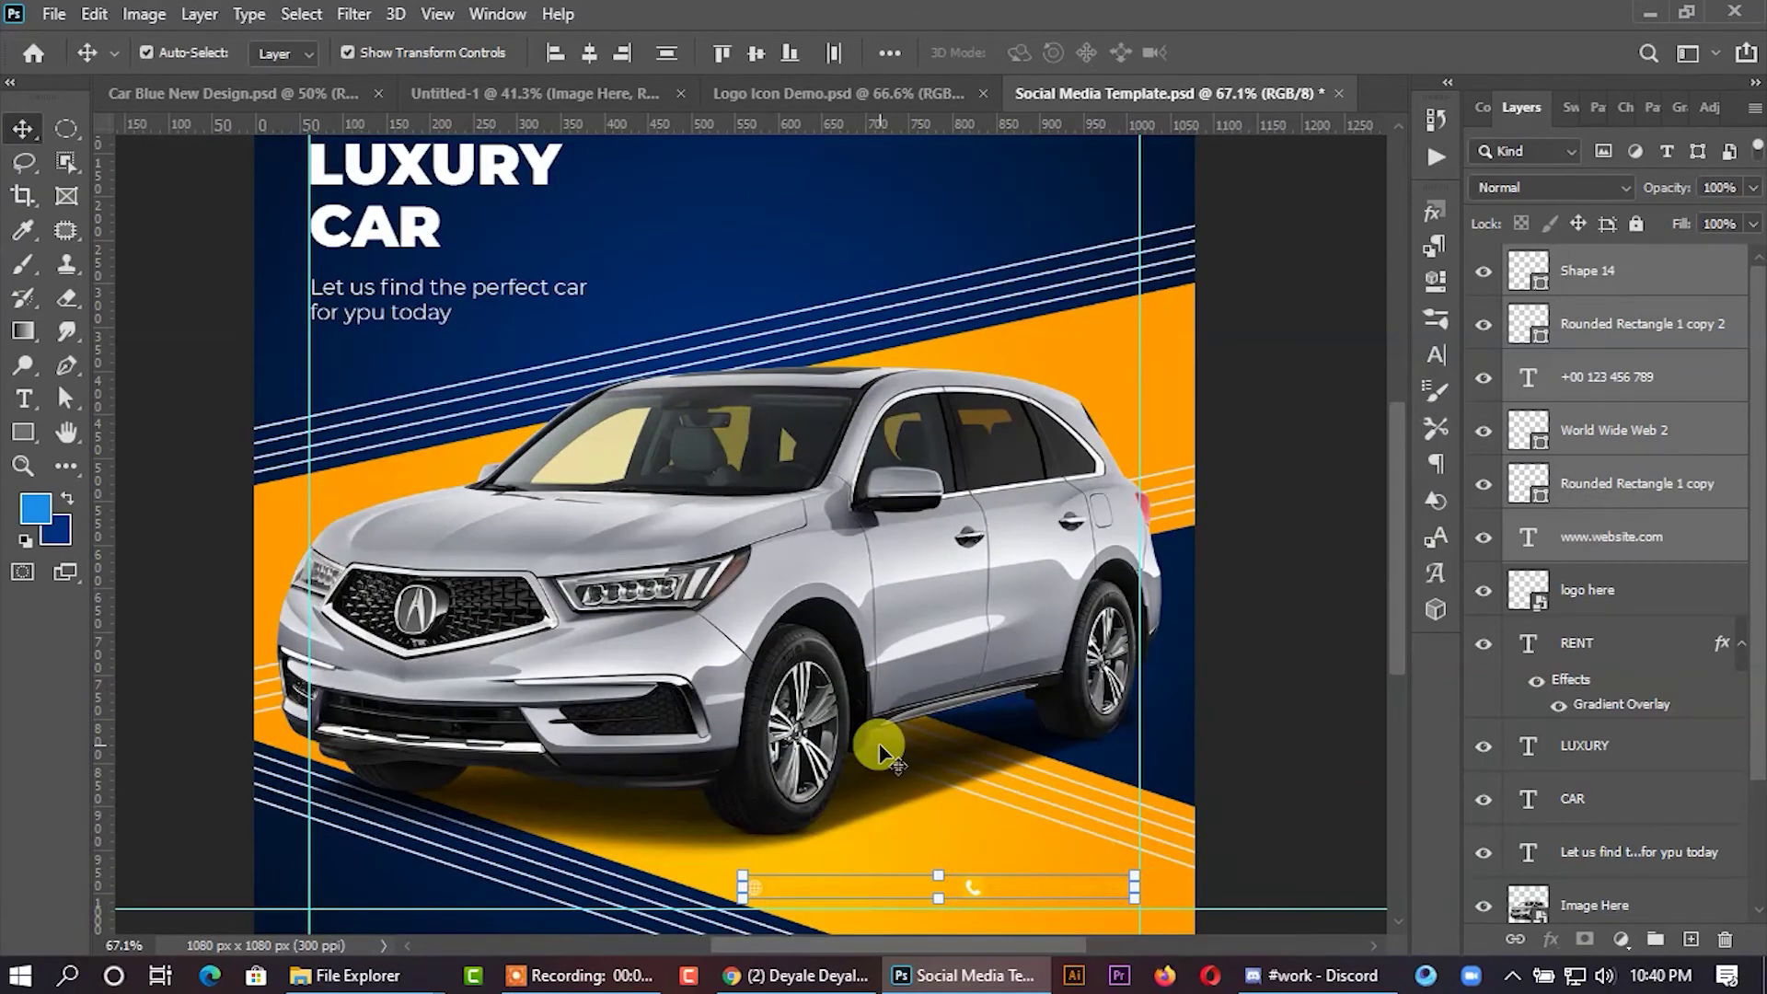
key("Up")
key("Up")
key("Up")
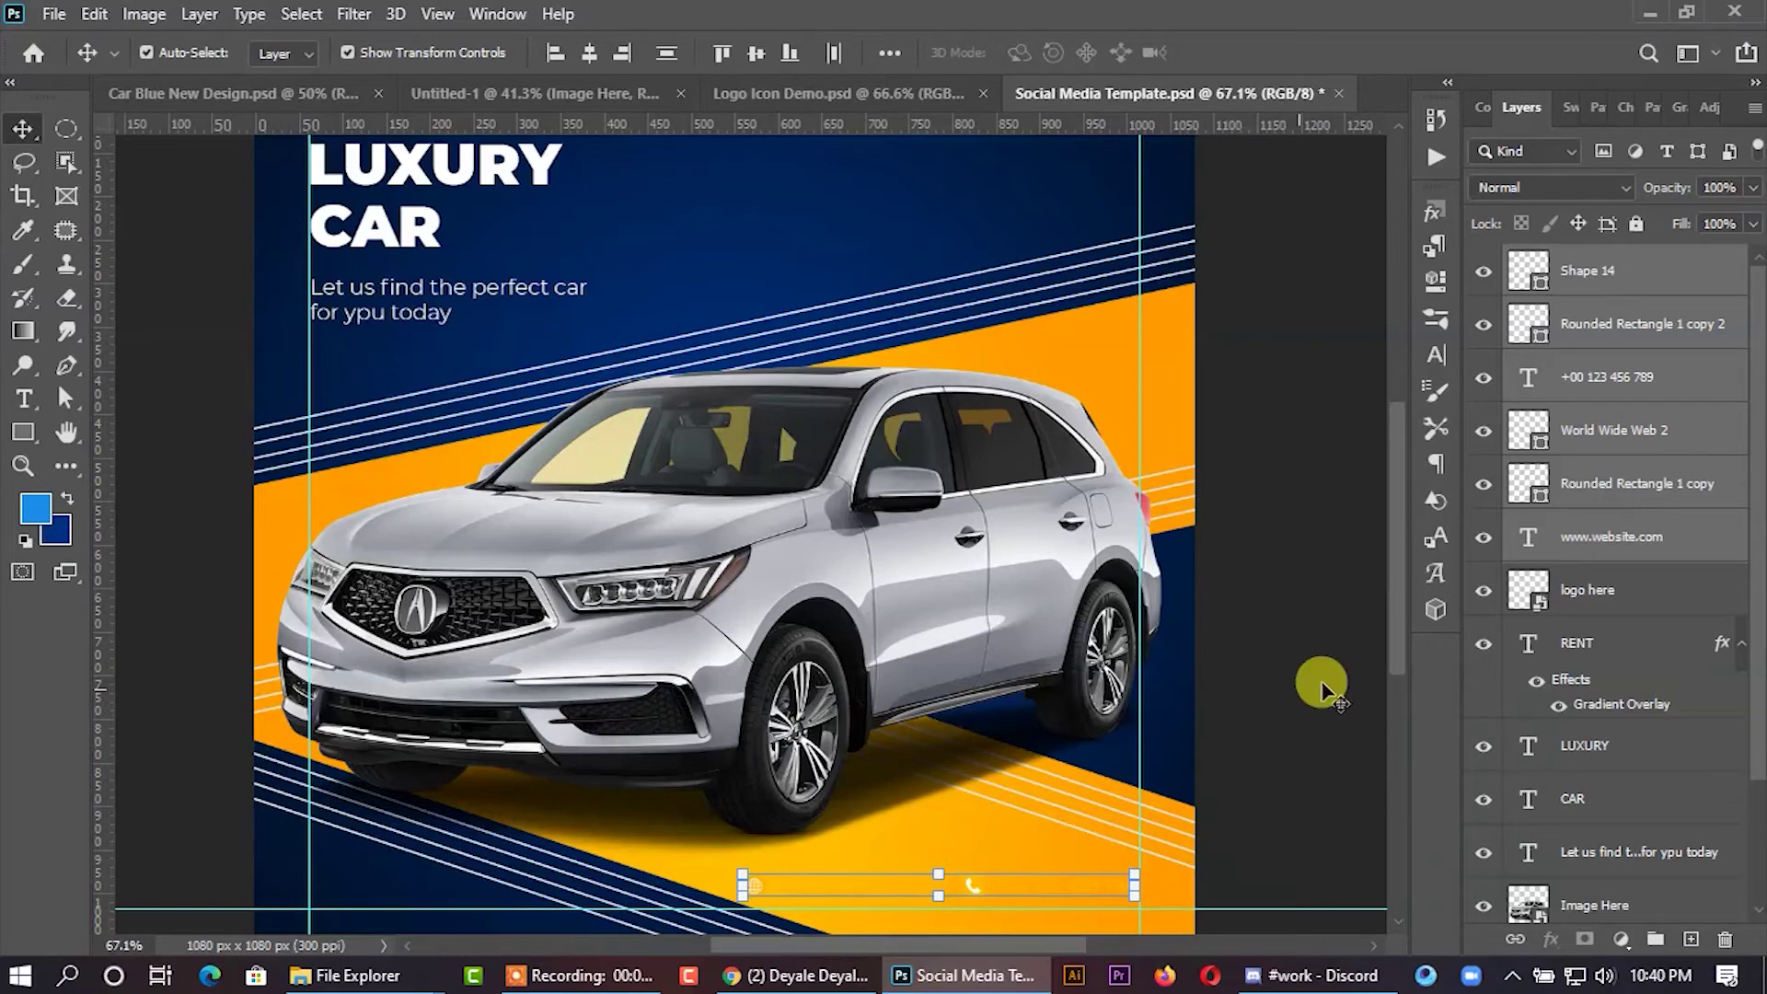
key("ctrl+g")
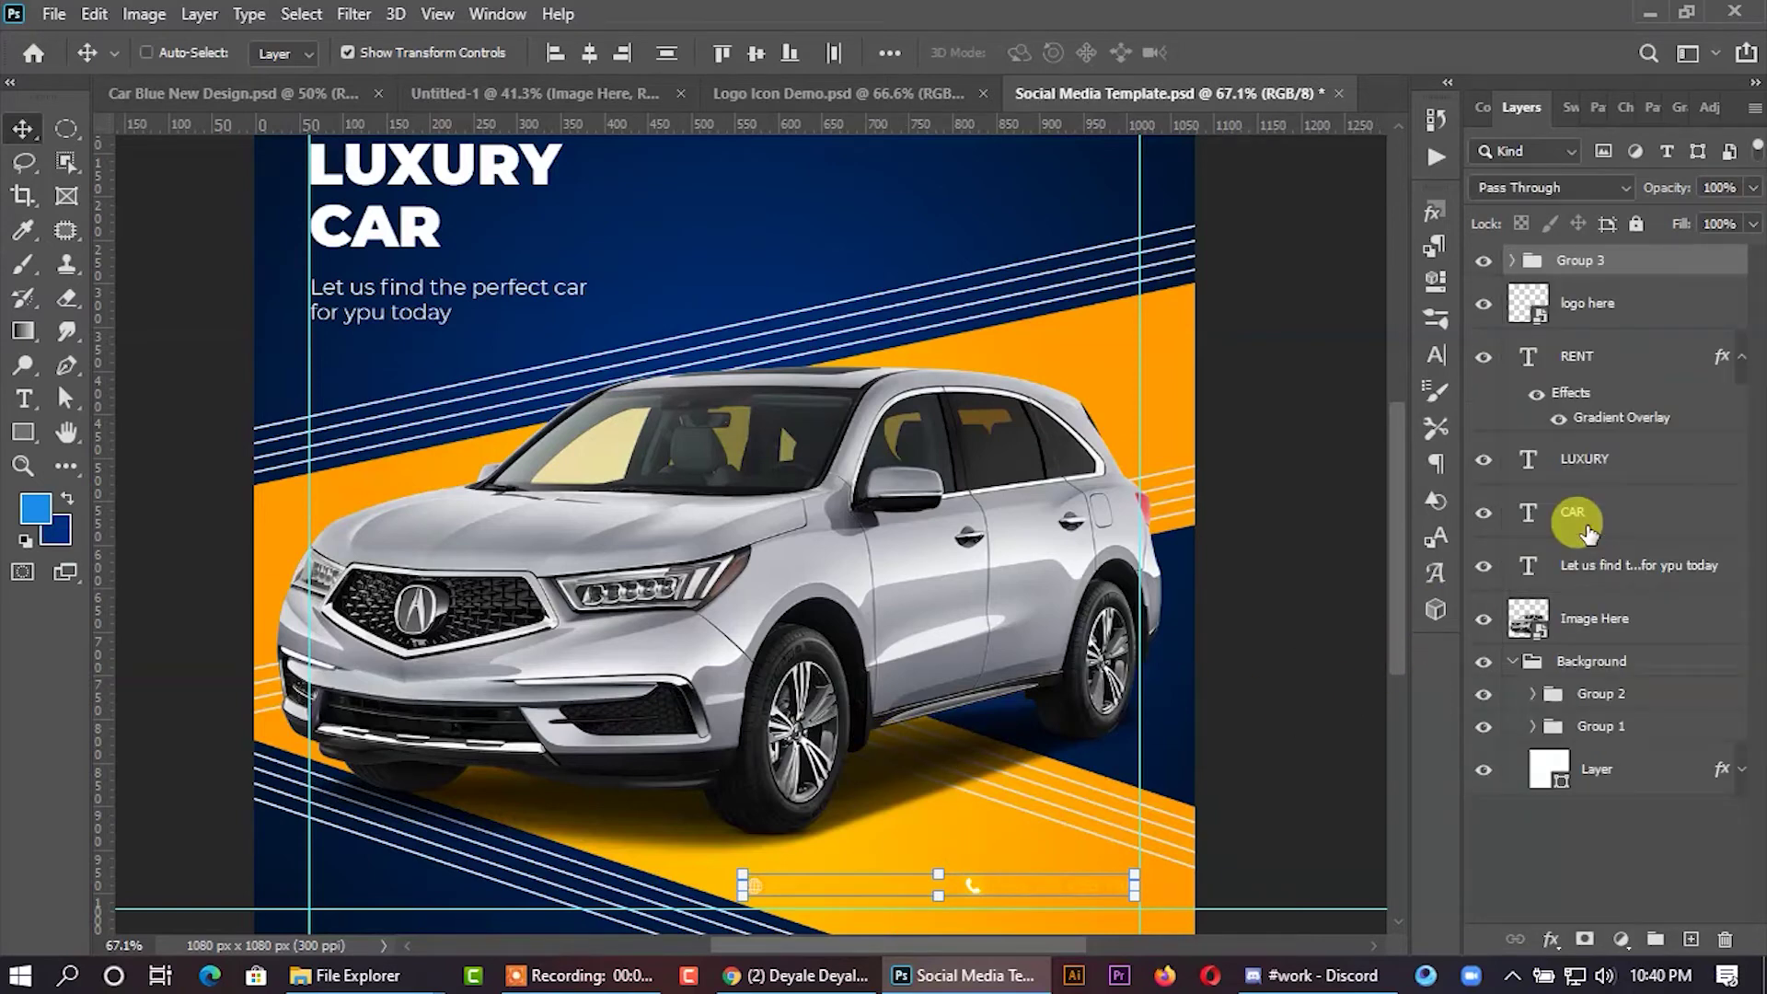
left_click(1512, 260)
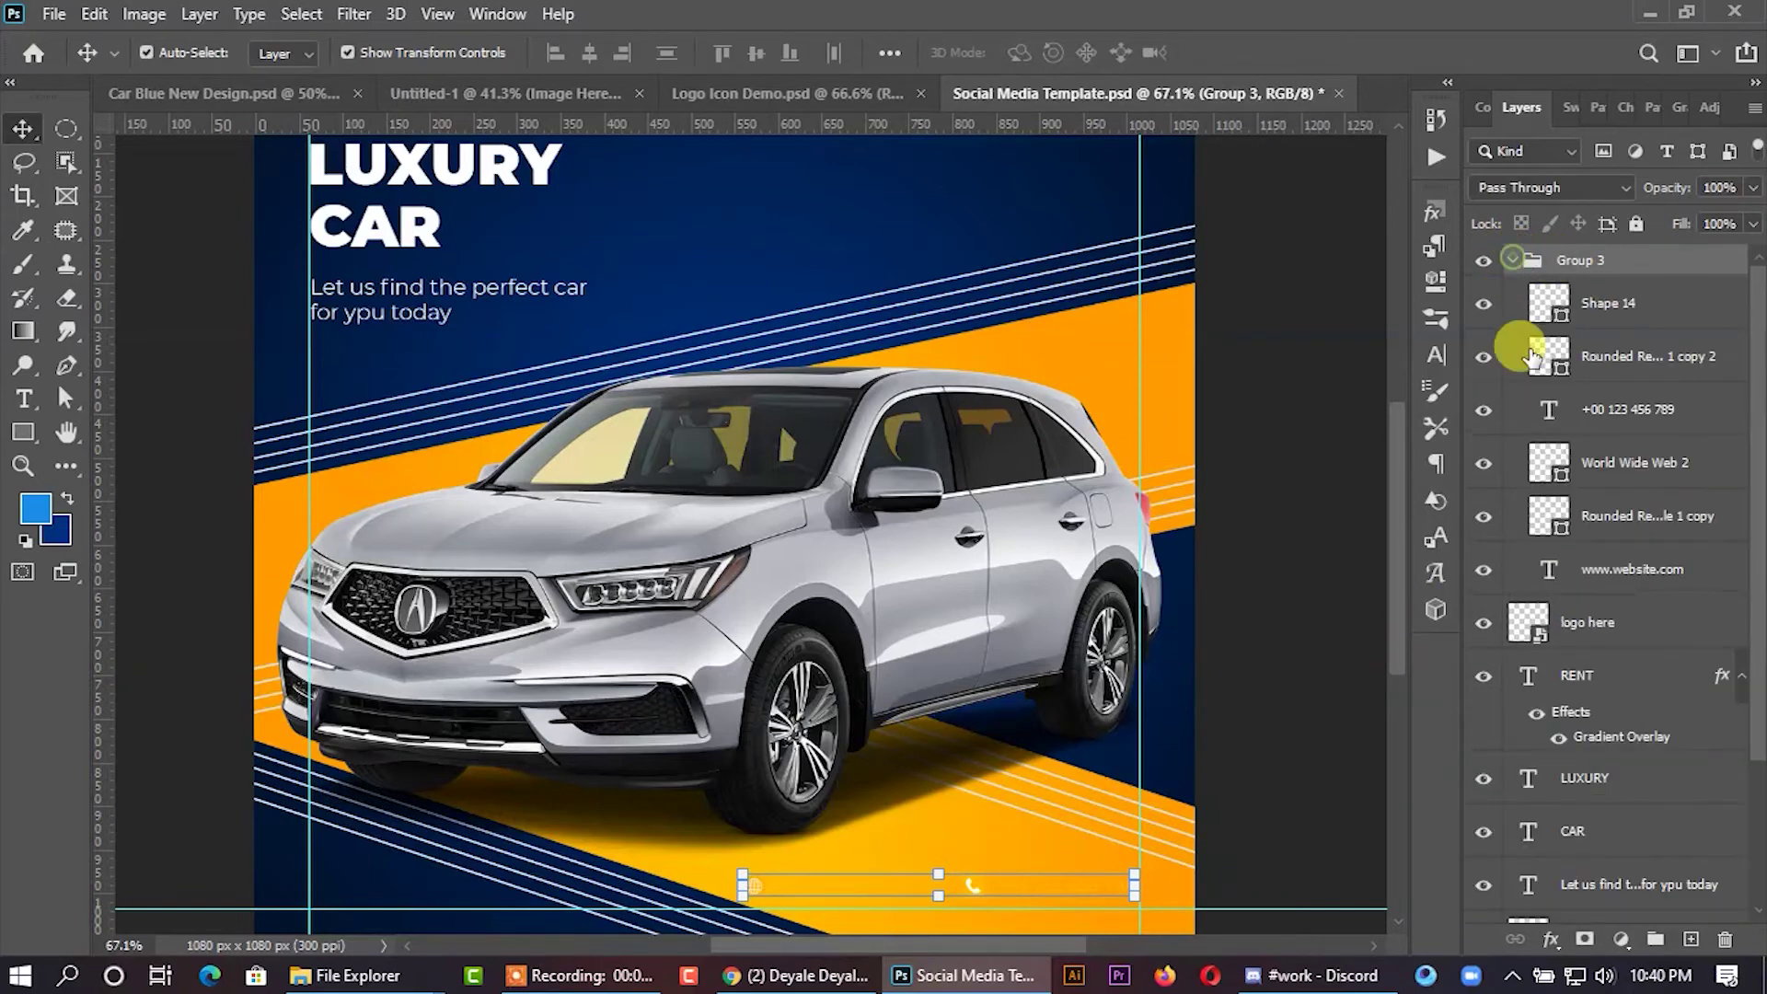
left_click(1627, 570)
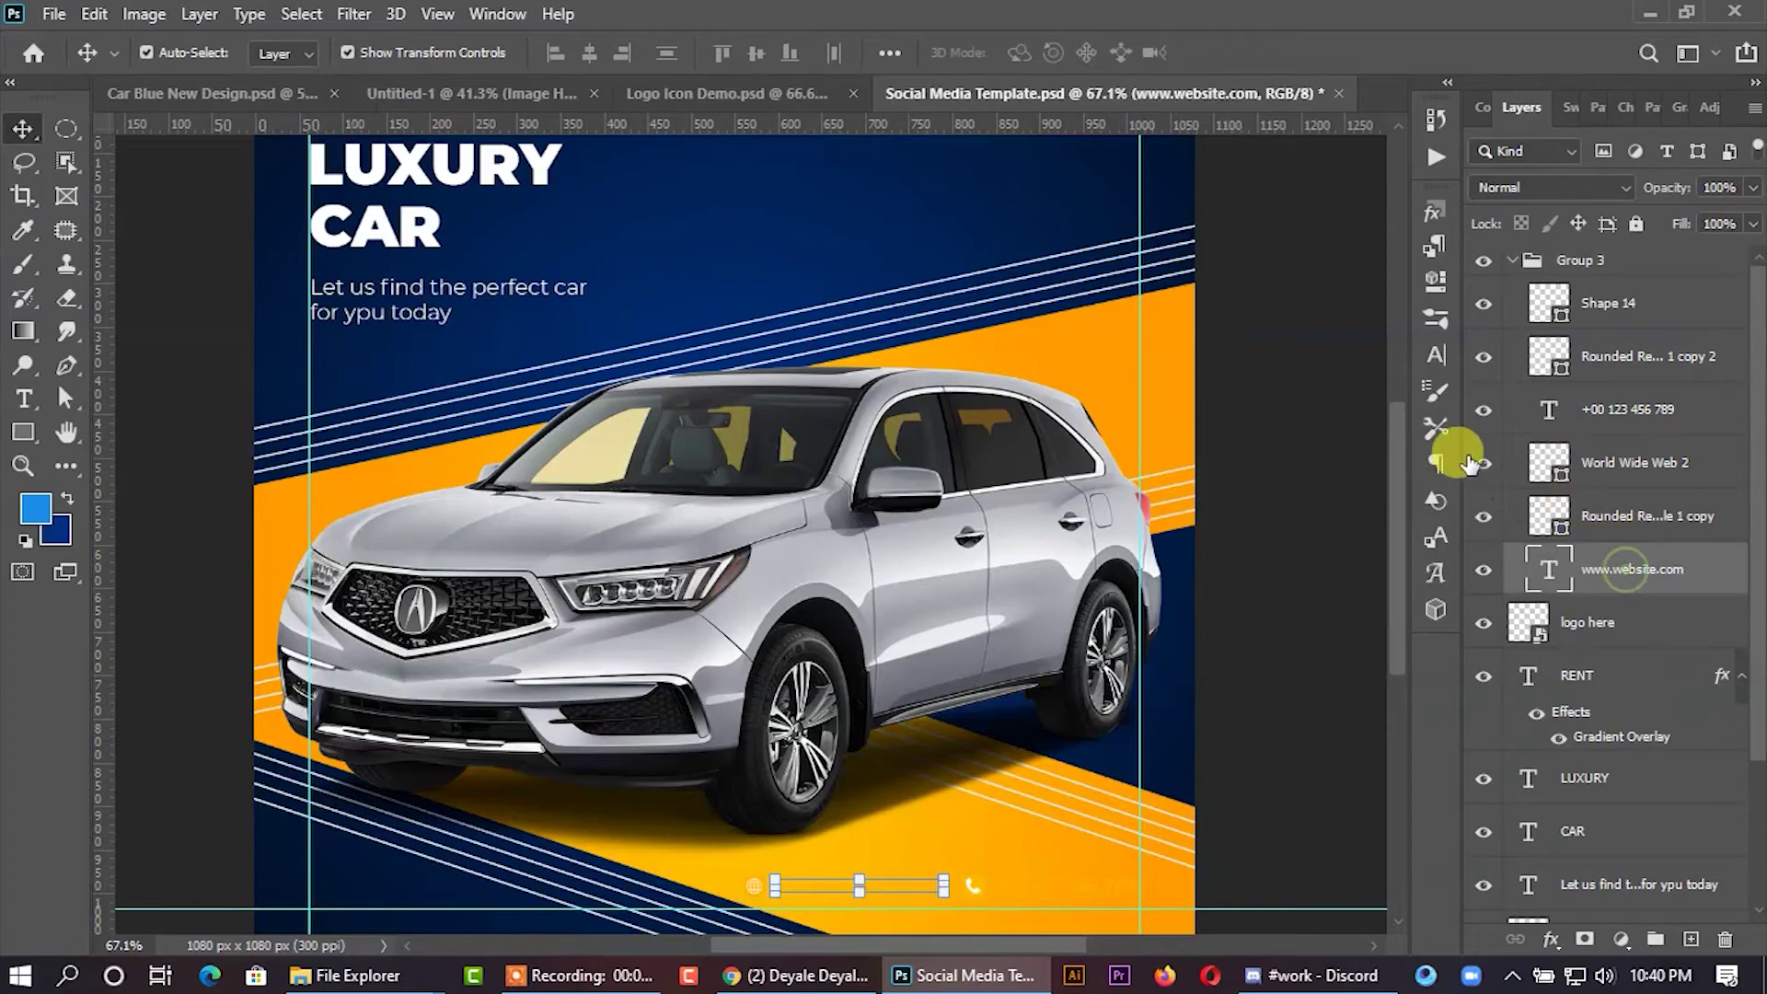
left_click(1436, 354)
left_click(1363, 359)
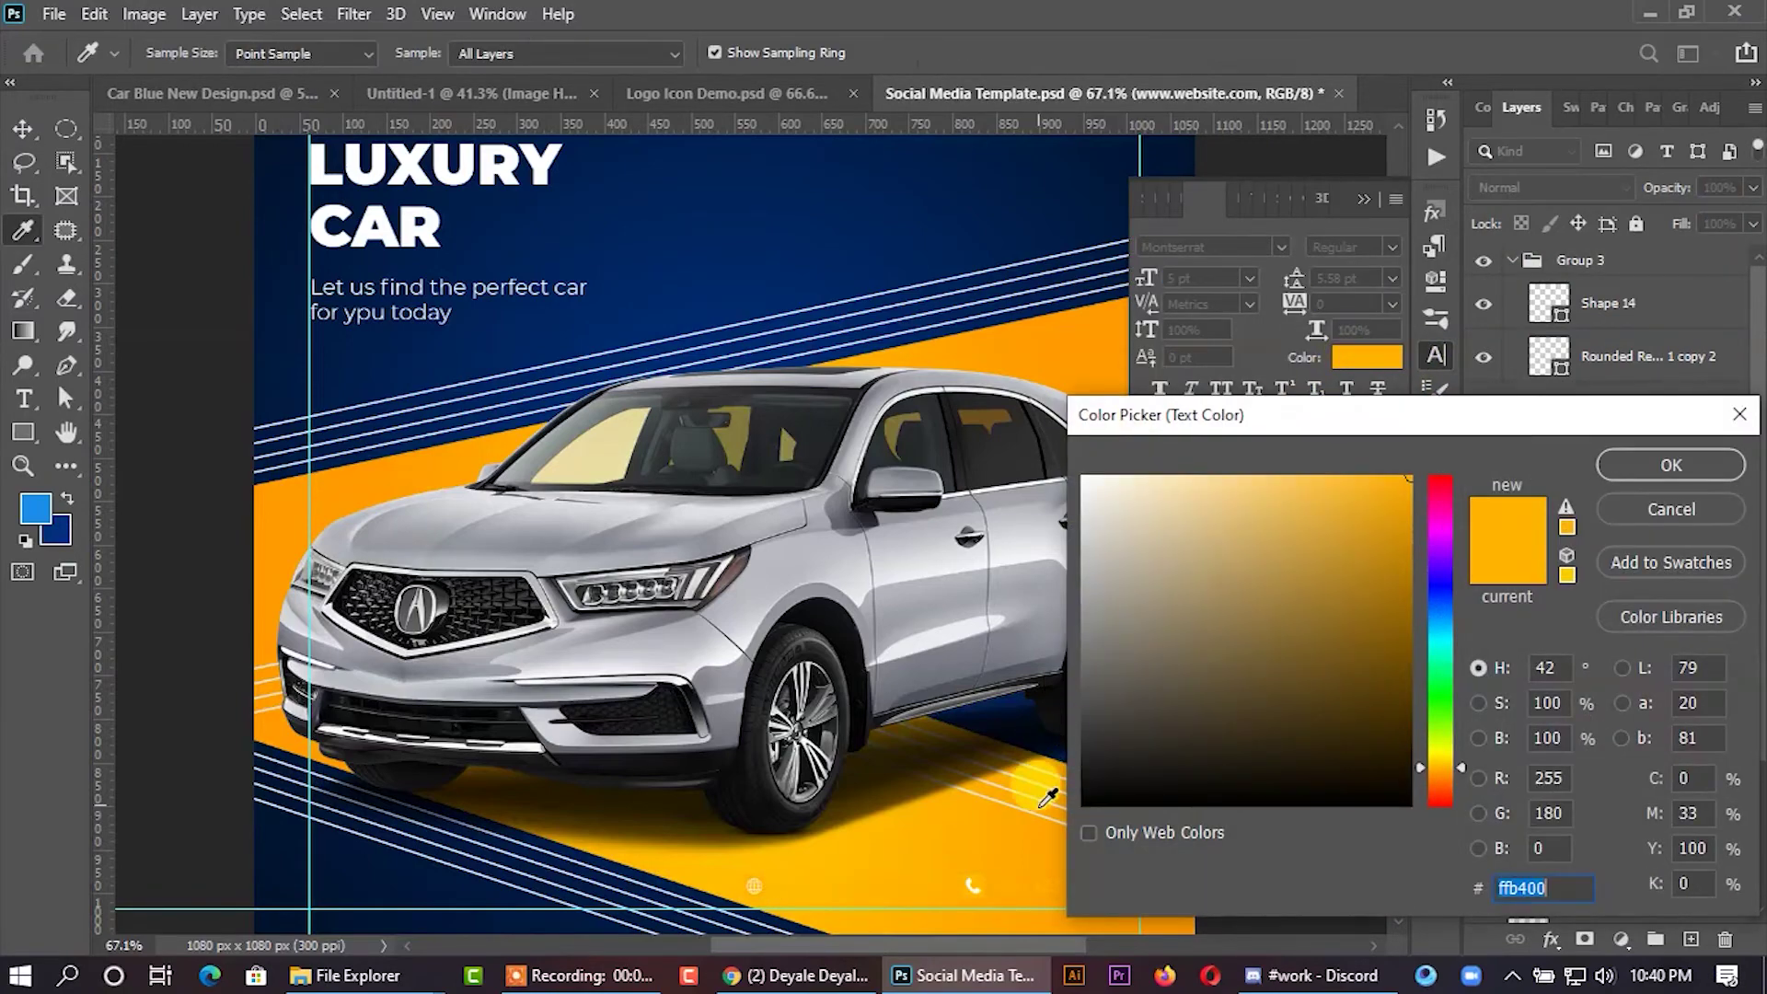
Set the website text colour to near-black 0b0b0b.
left_click(1086, 795)
left_click_drag(1087, 795, 1083, 790)
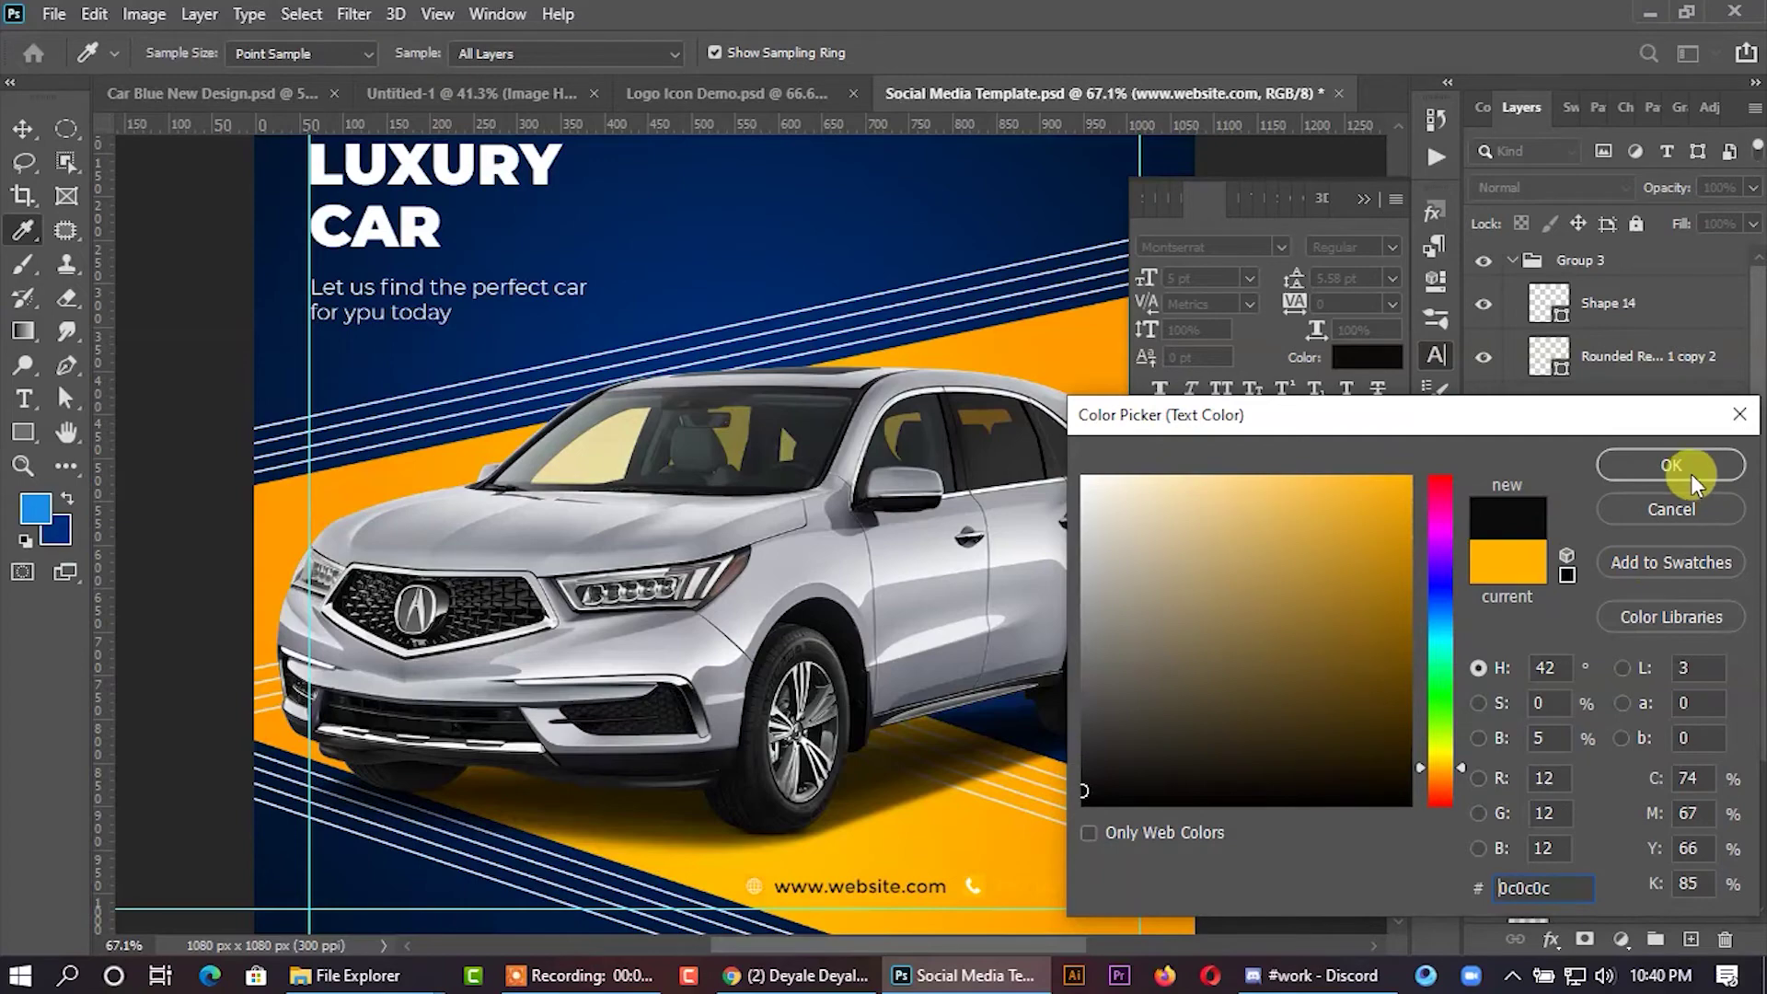
left_click(1664, 467)
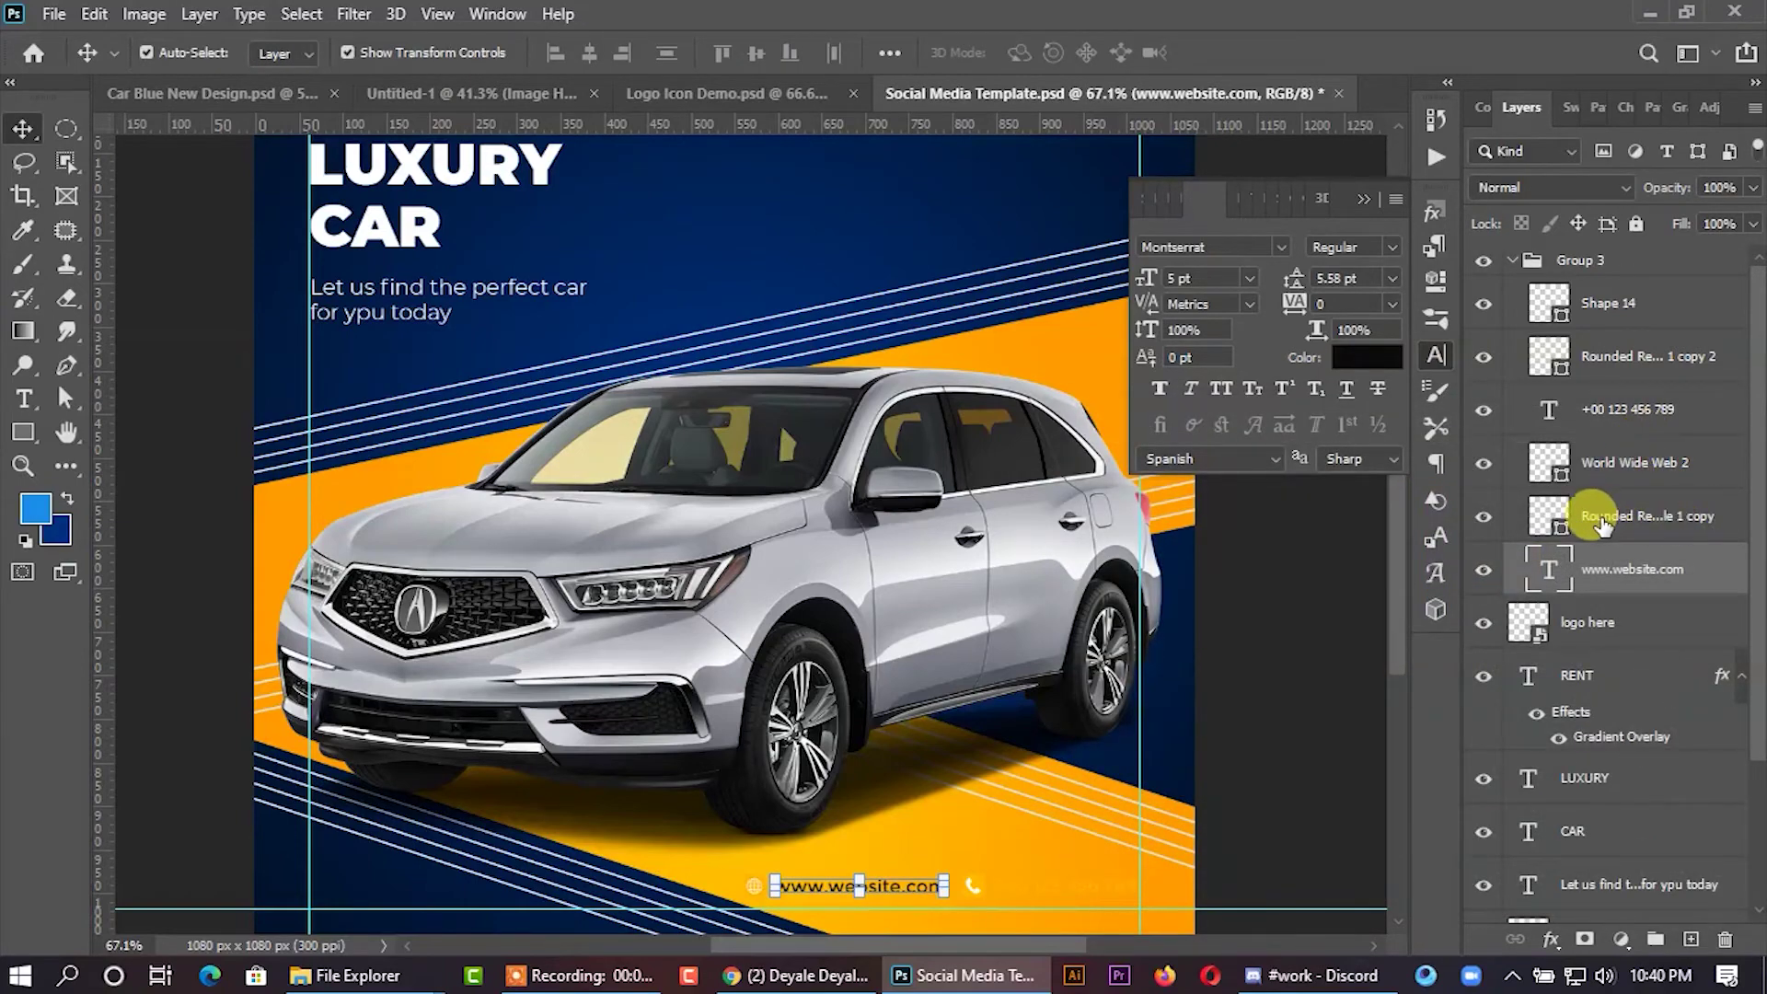
Fill the globe icon's badge with the sampled near-black and keep the globe white.
left_click(1521, 523)
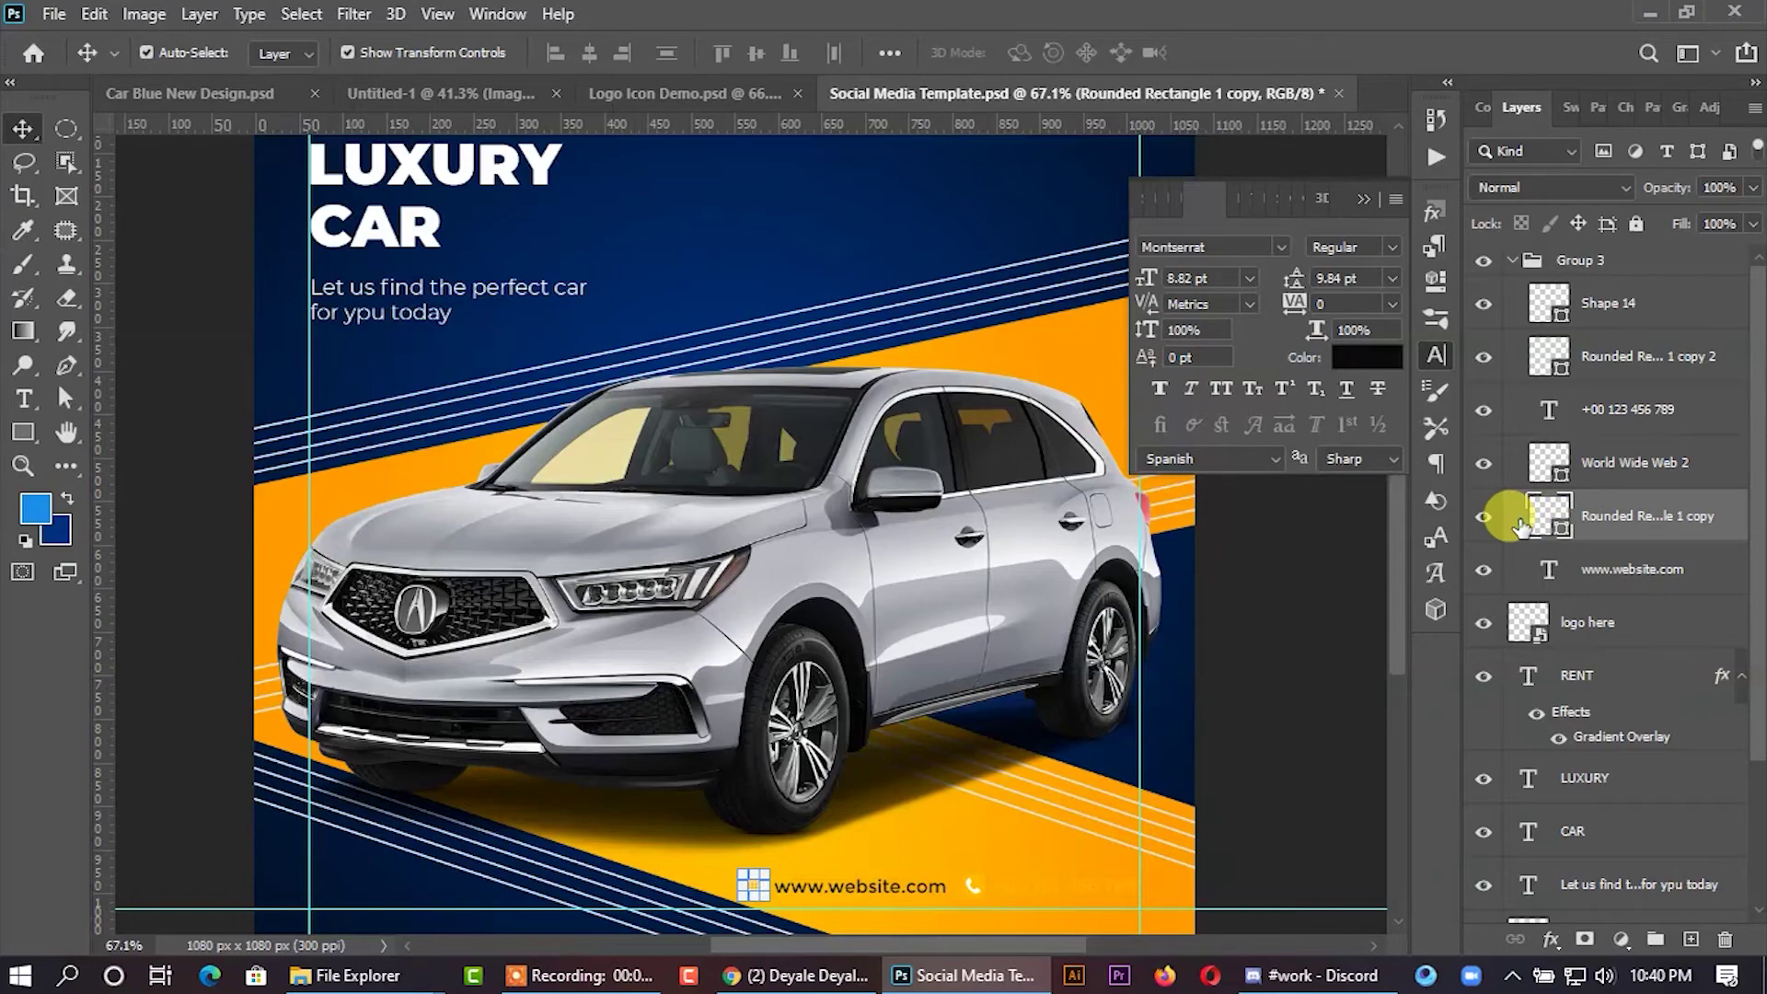
double_click(1545, 521)
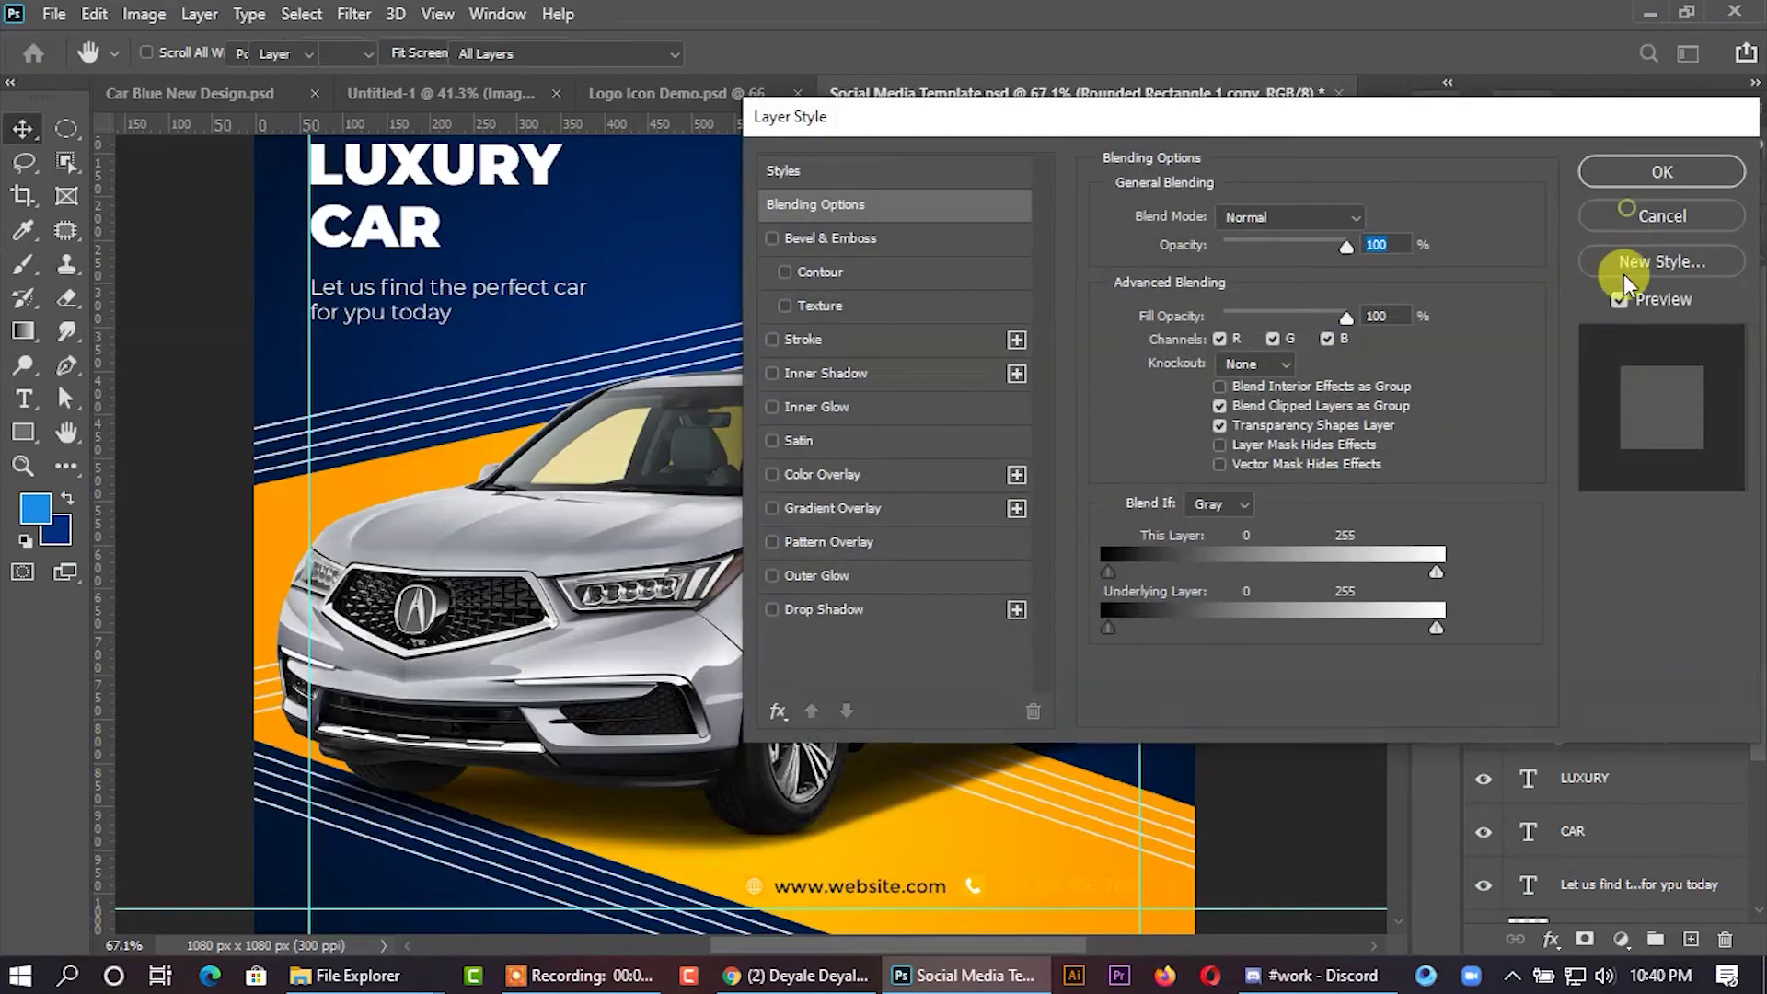
left_click(1625, 230)
double_click(1550, 528)
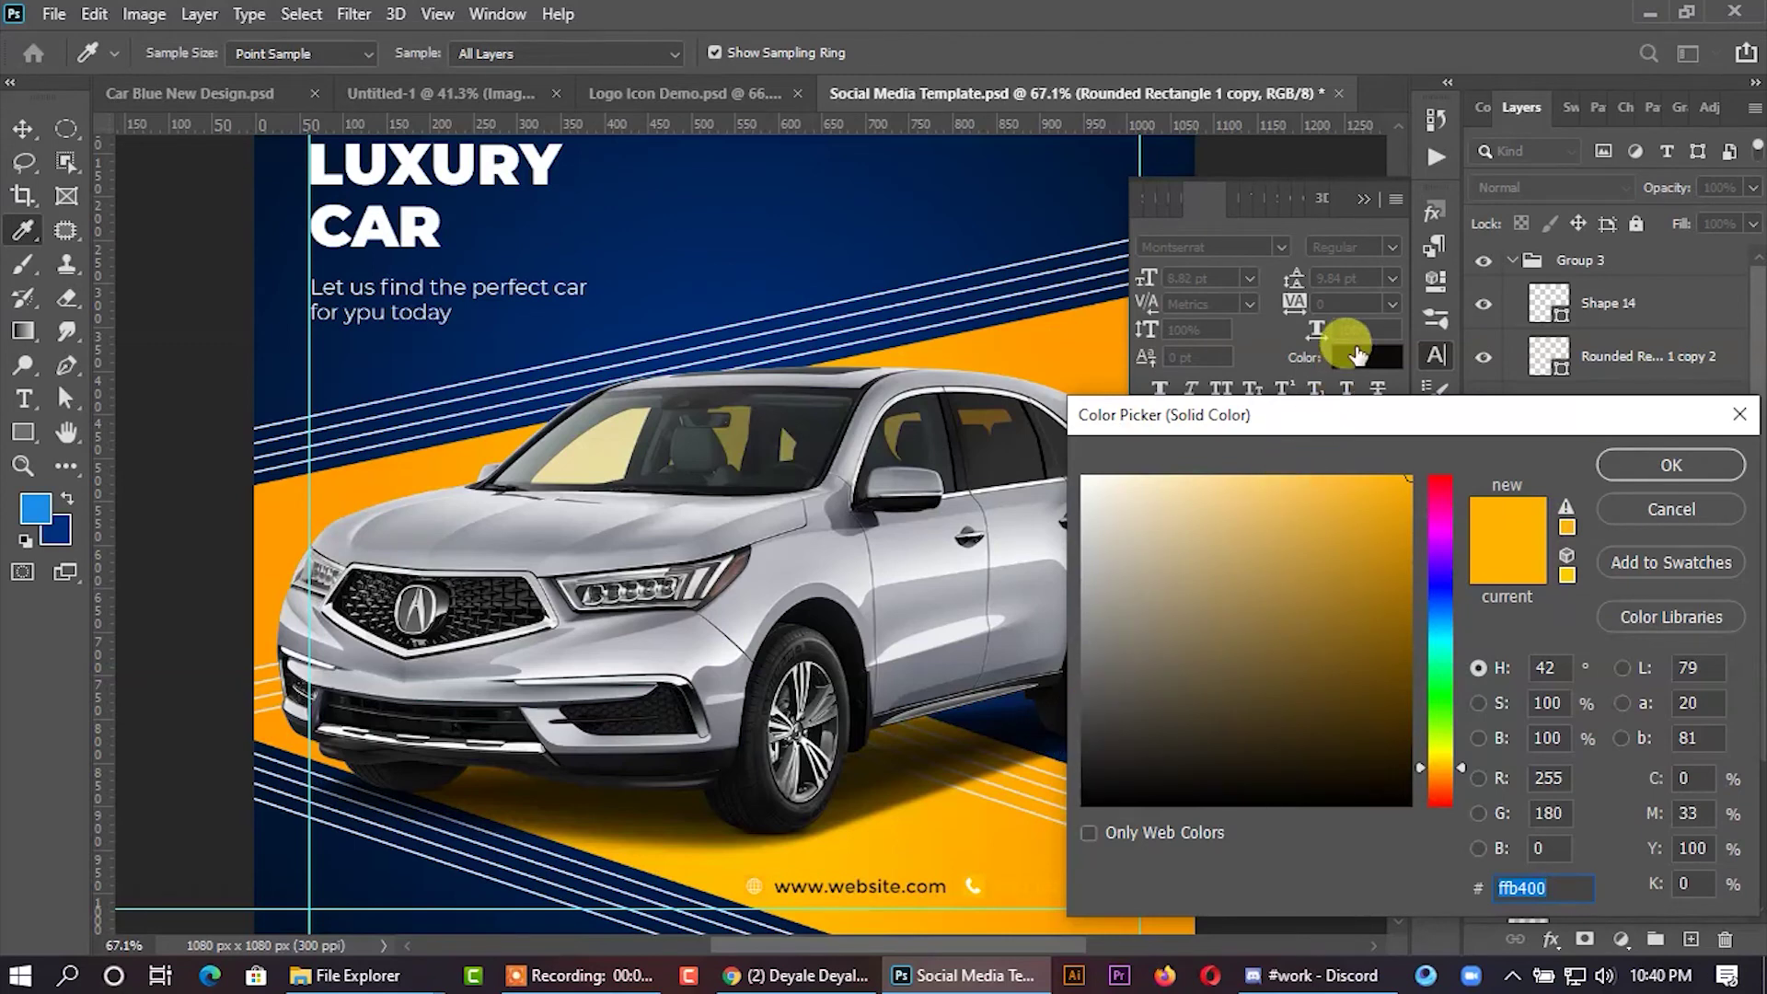
left_click(813, 881)
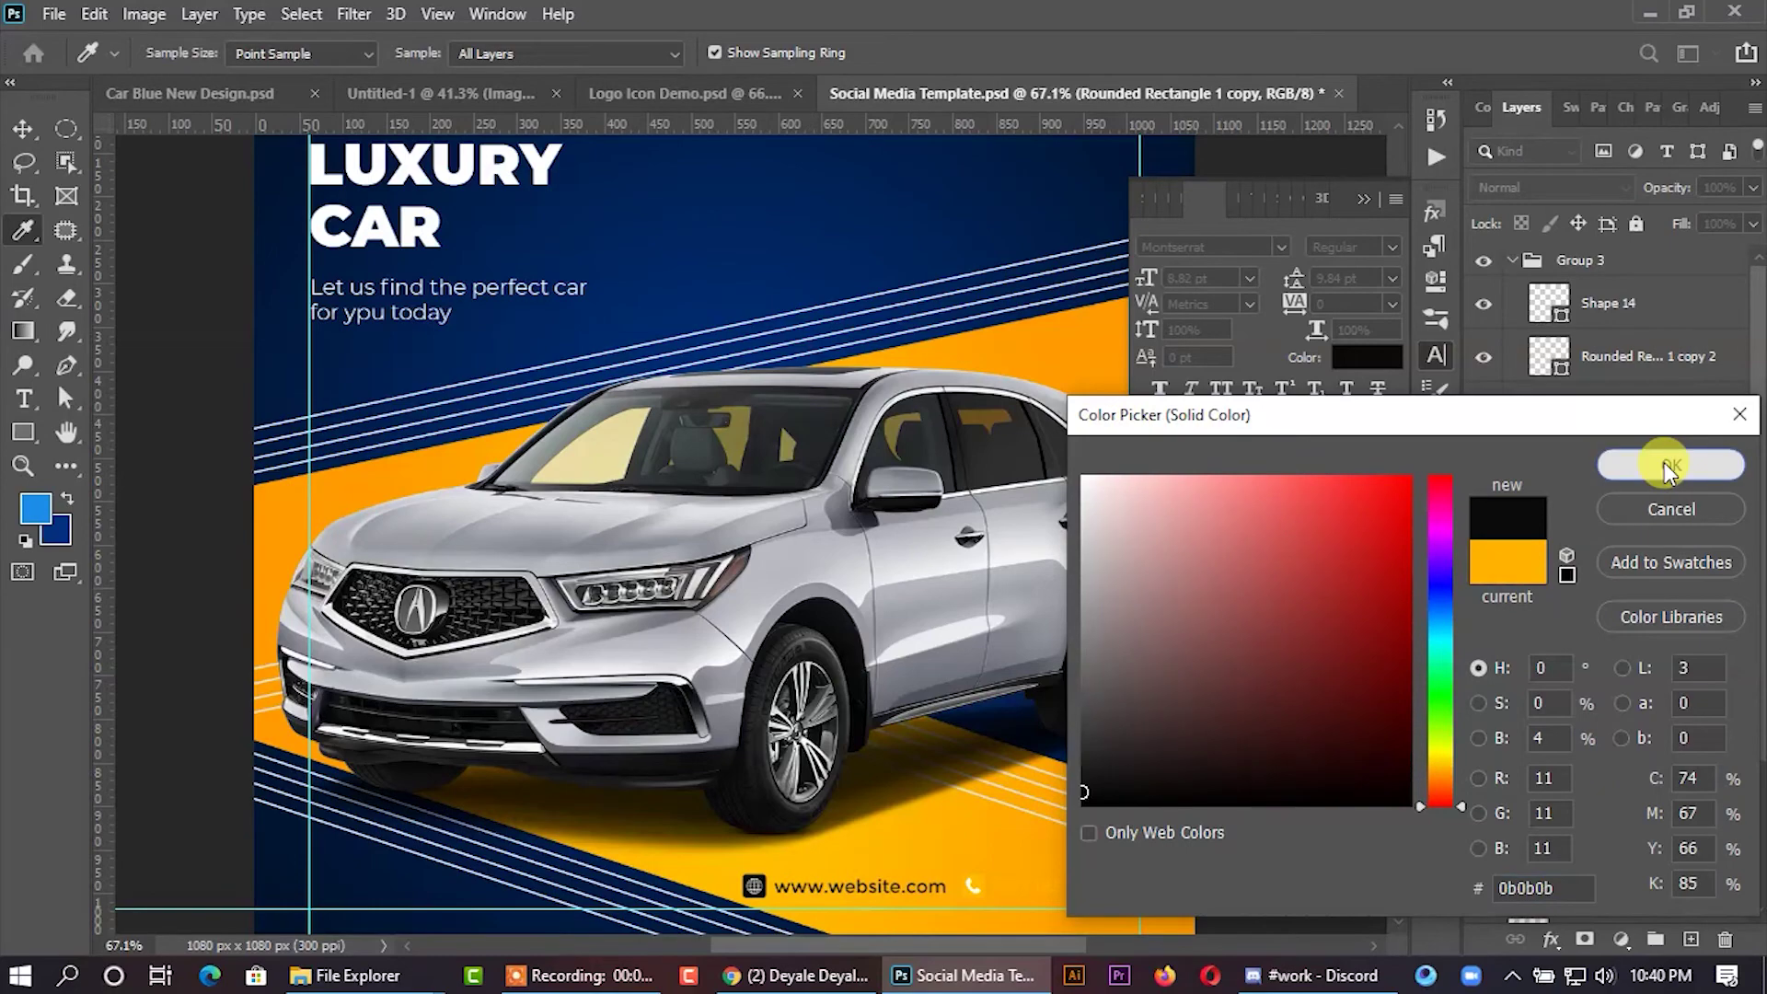
left_click(1668, 465)
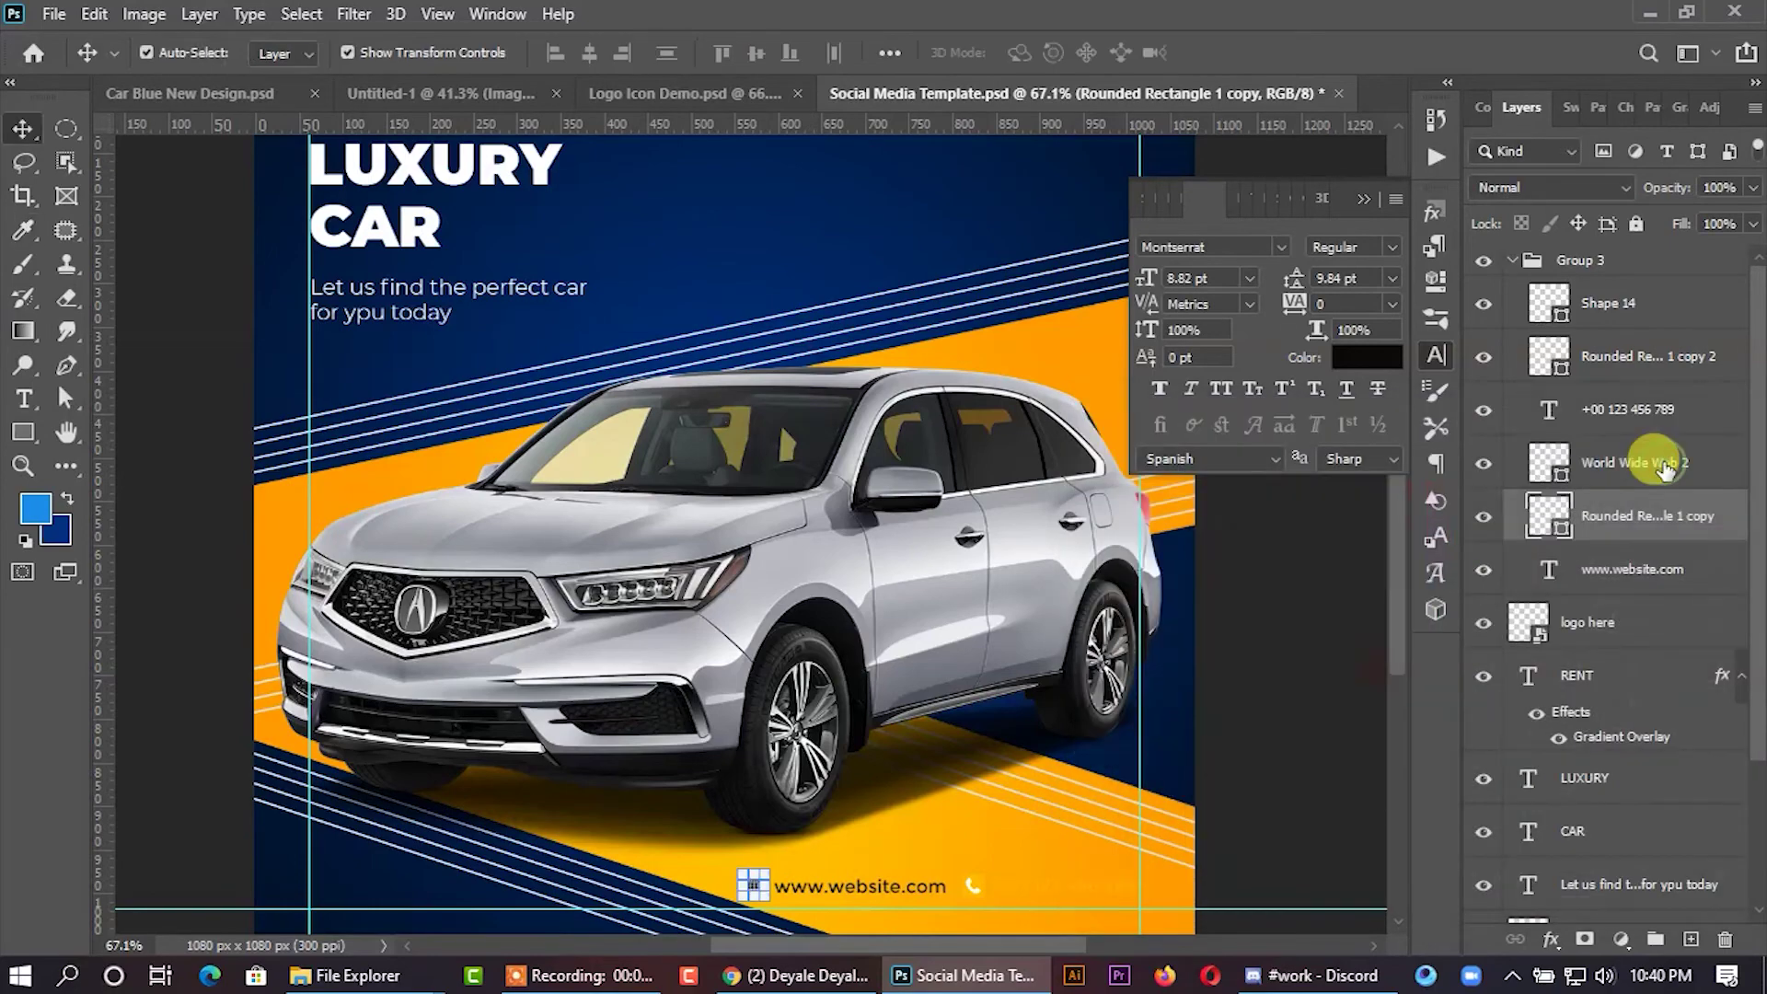
double_click(1552, 465)
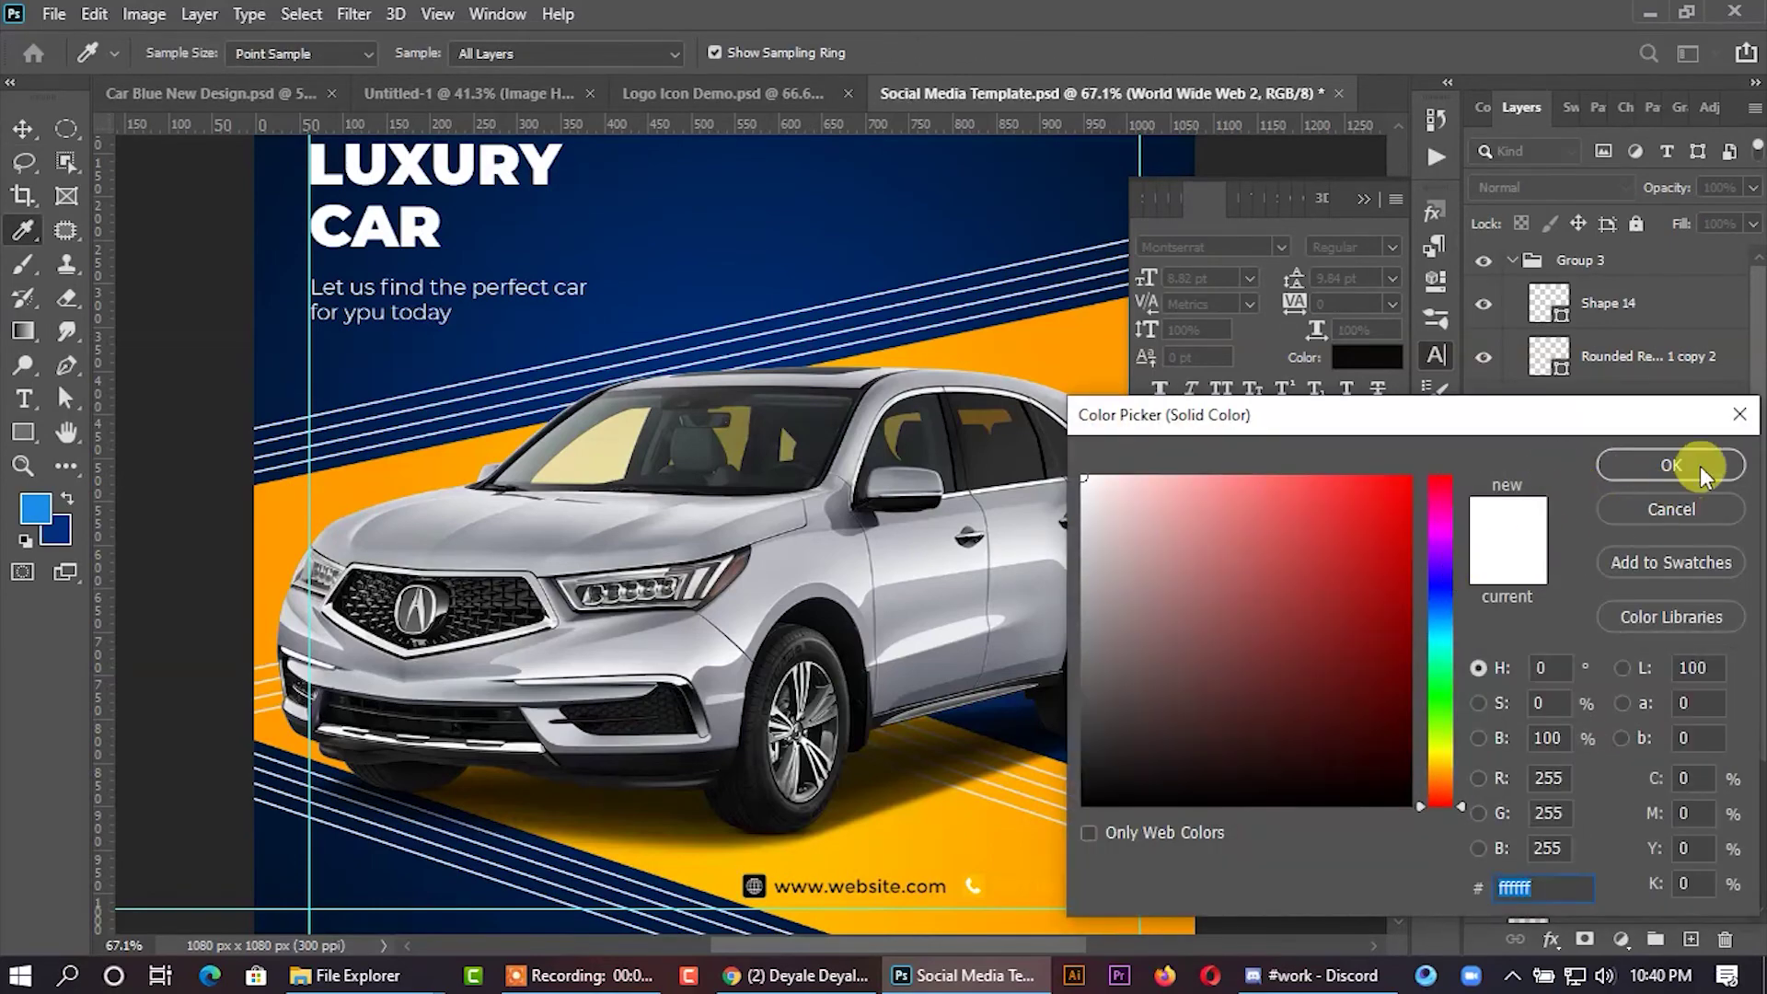
left_click(1703, 462)
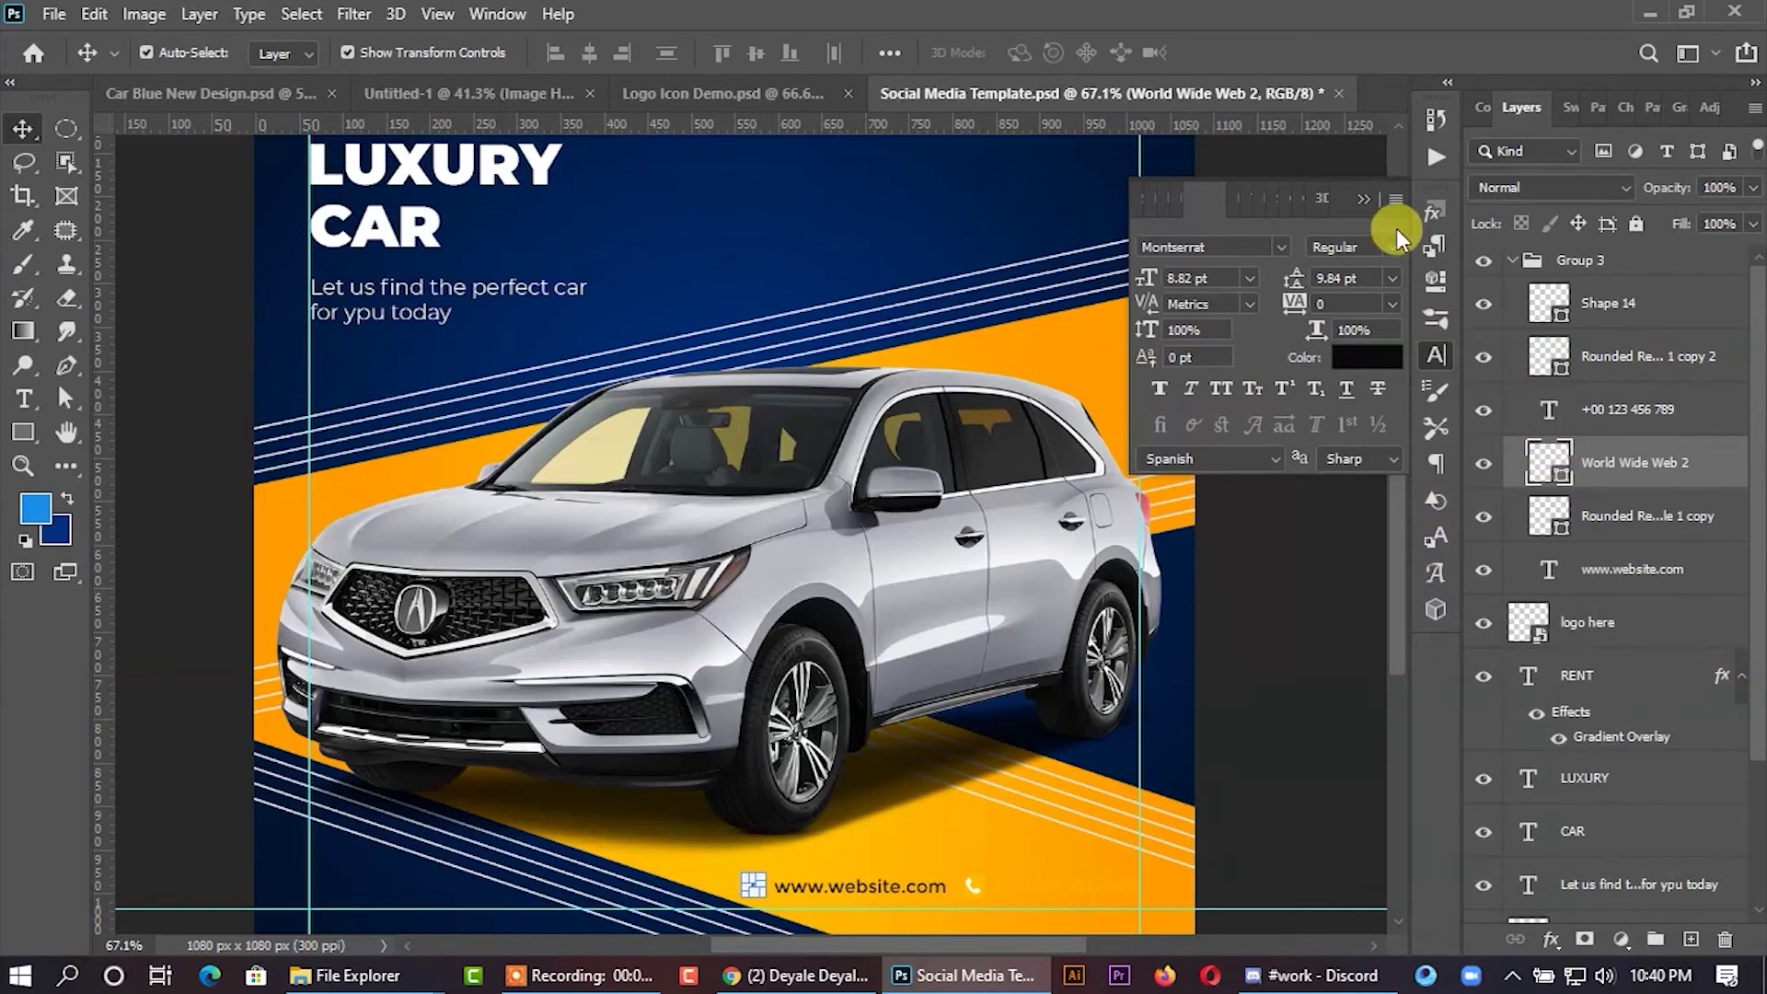
left_click(1364, 198)
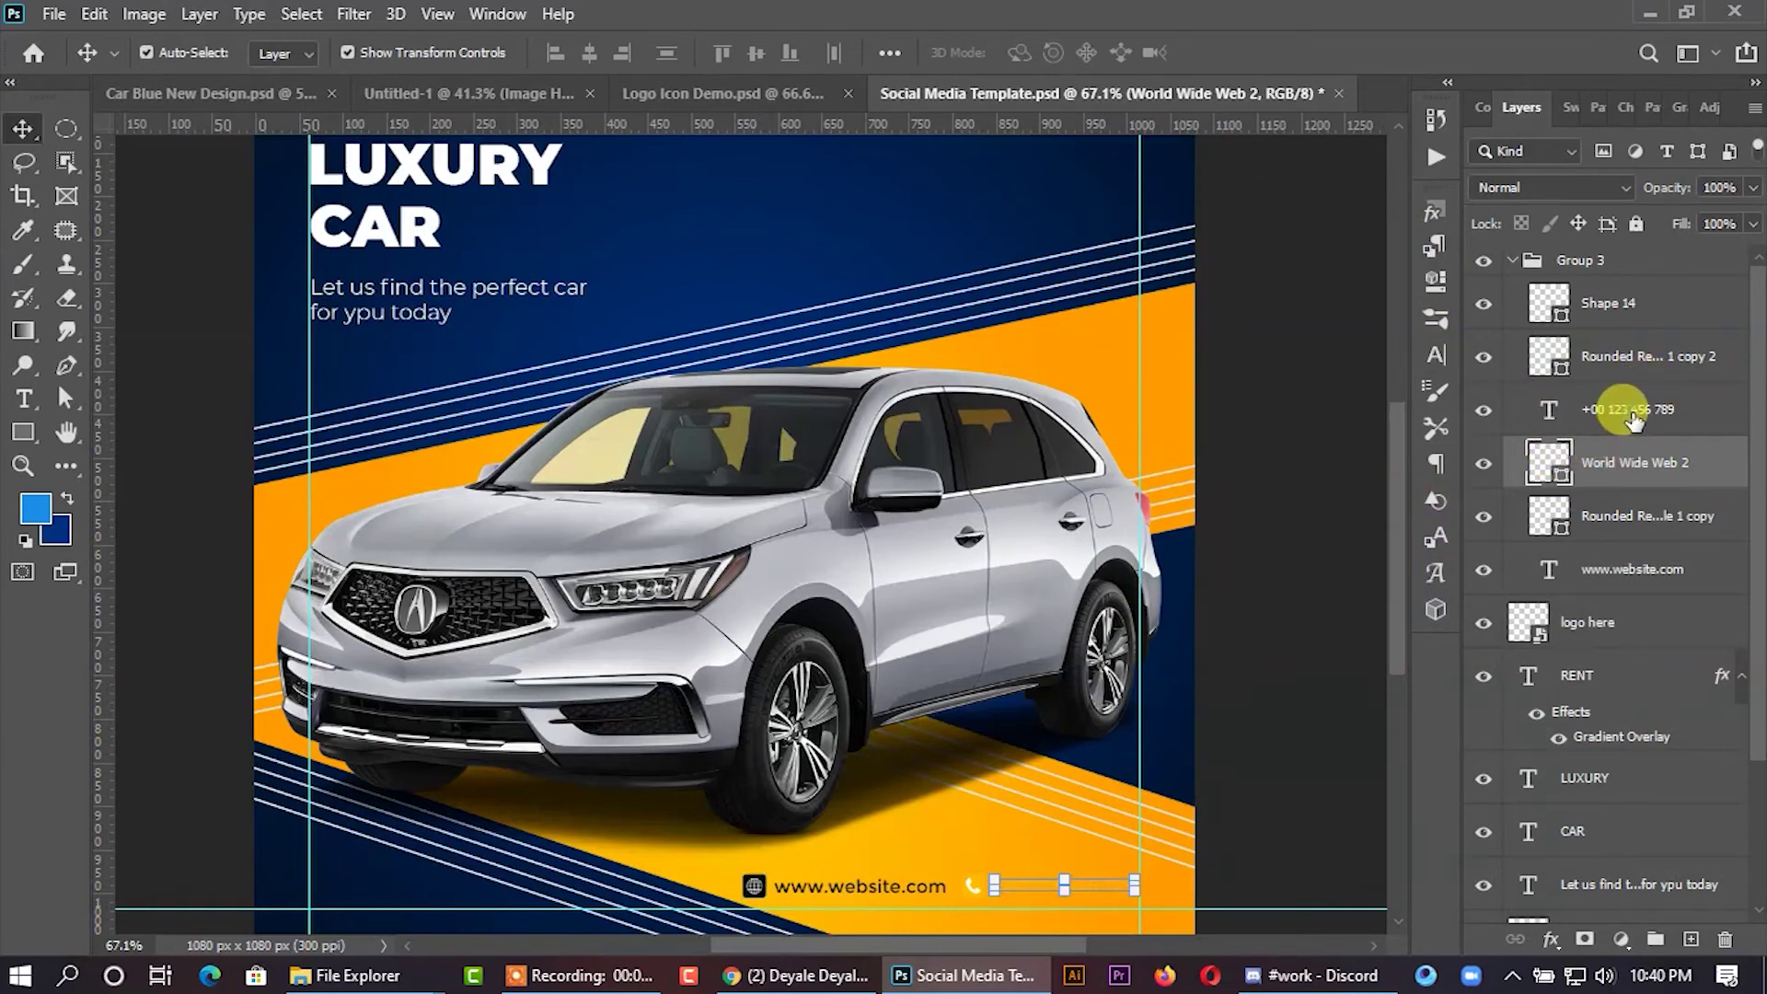
left_click(1633, 416)
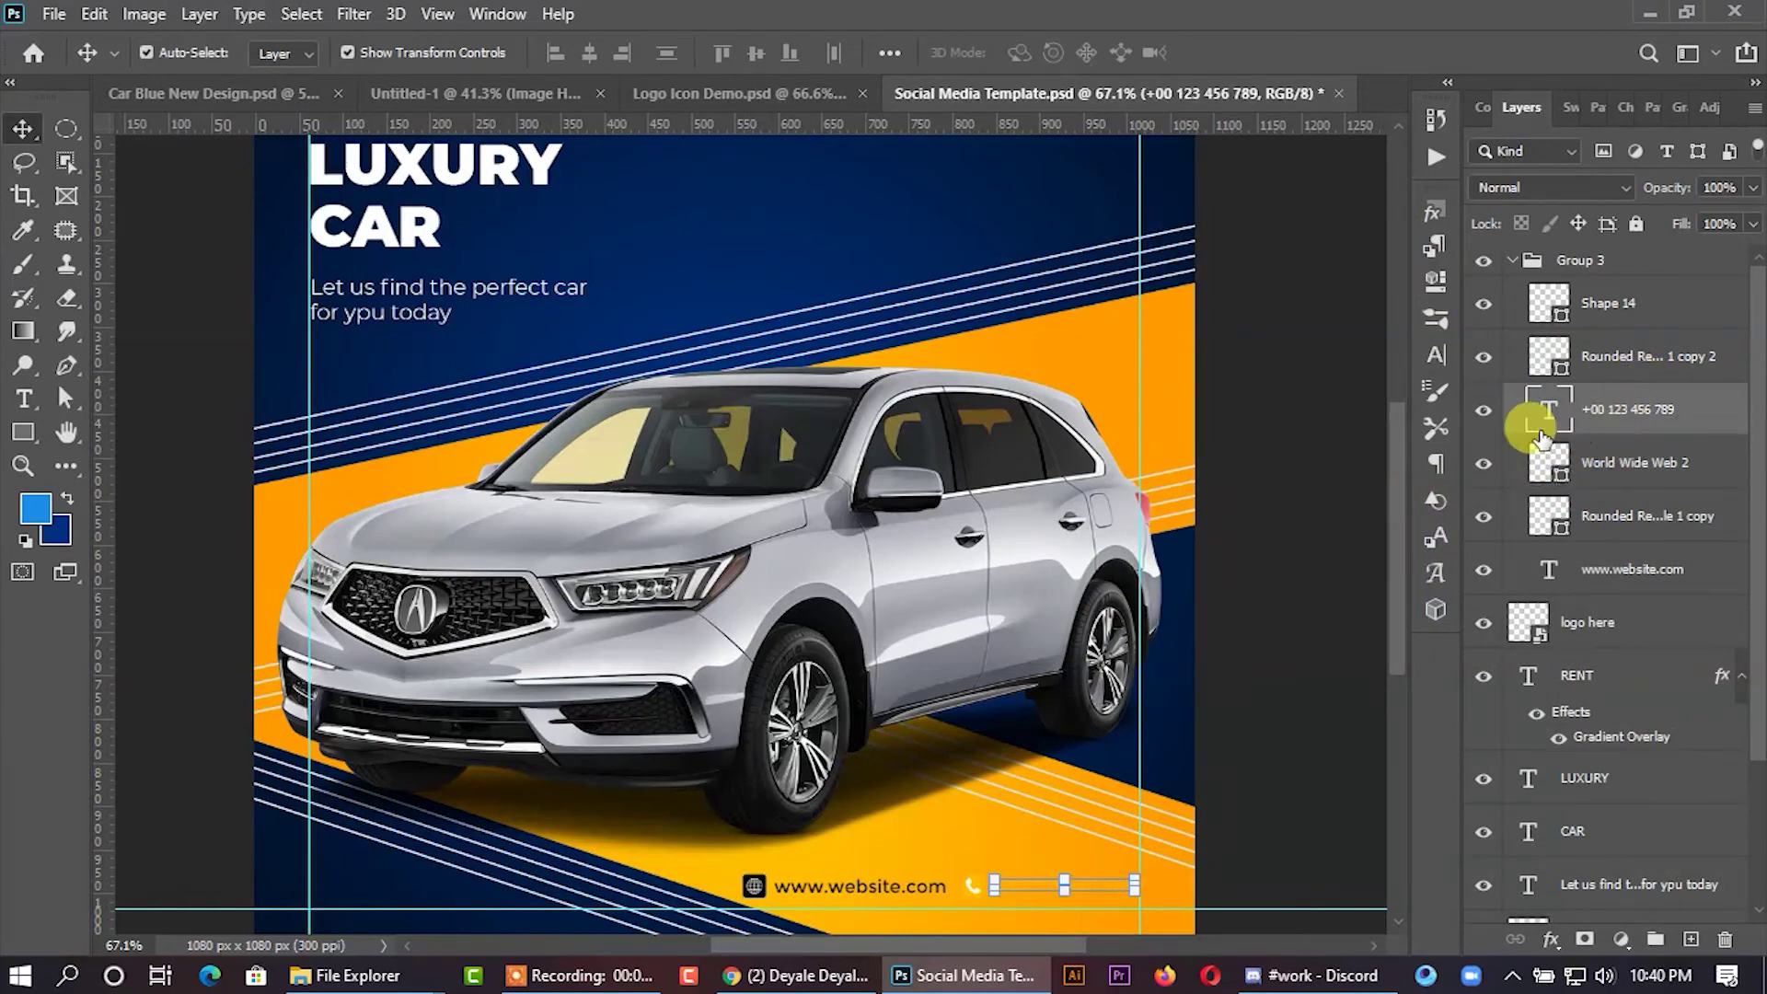
left_click(1429, 360)
left_click(1359, 359)
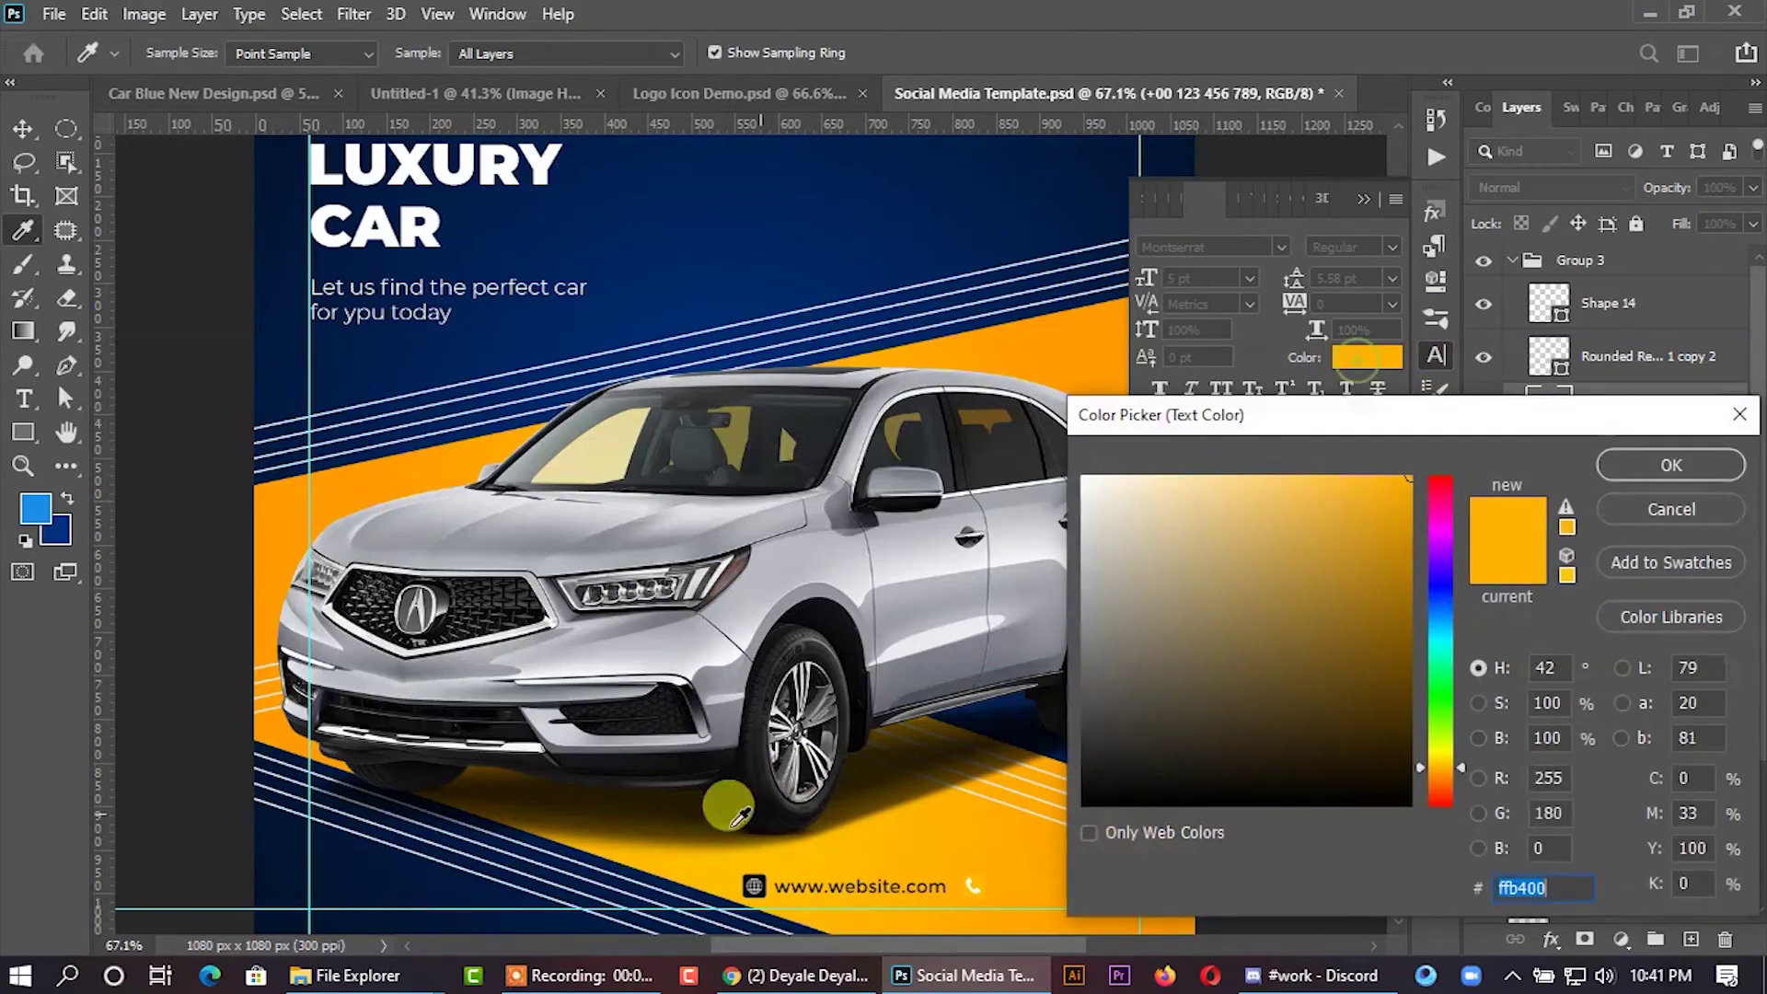
left_click(763, 871)
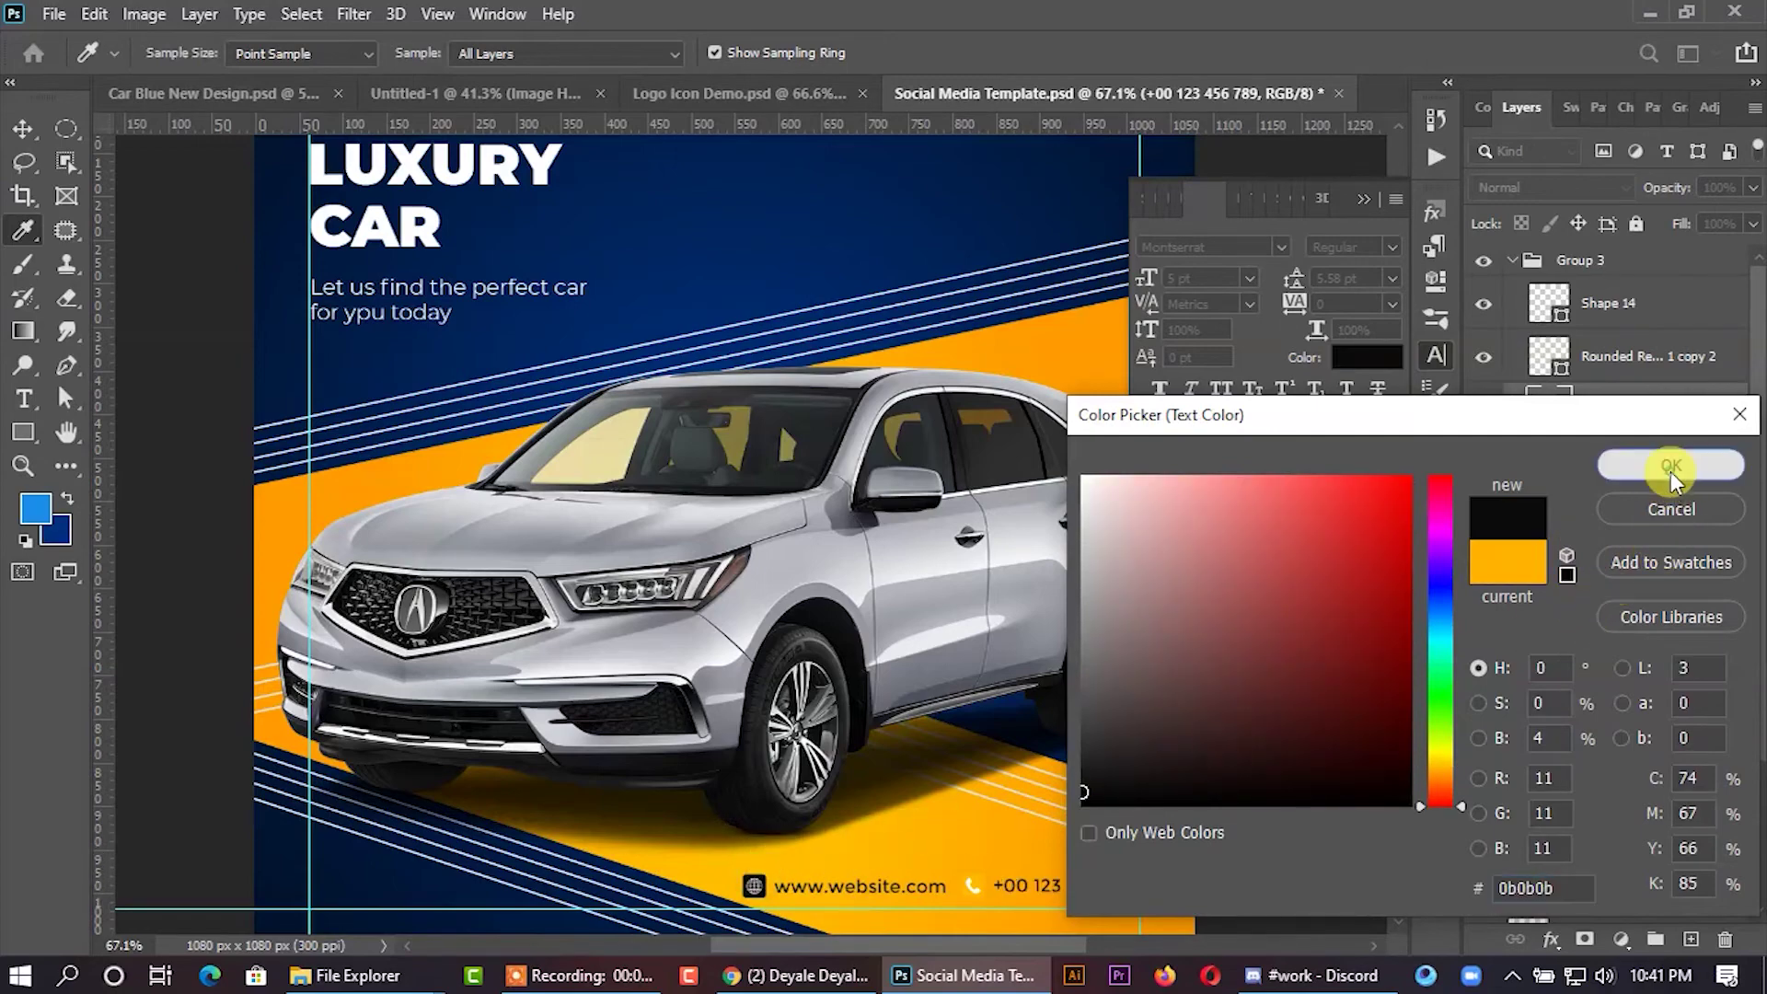
left_click(1670, 467)
left_click(1542, 355)
double_click(1541, 354)
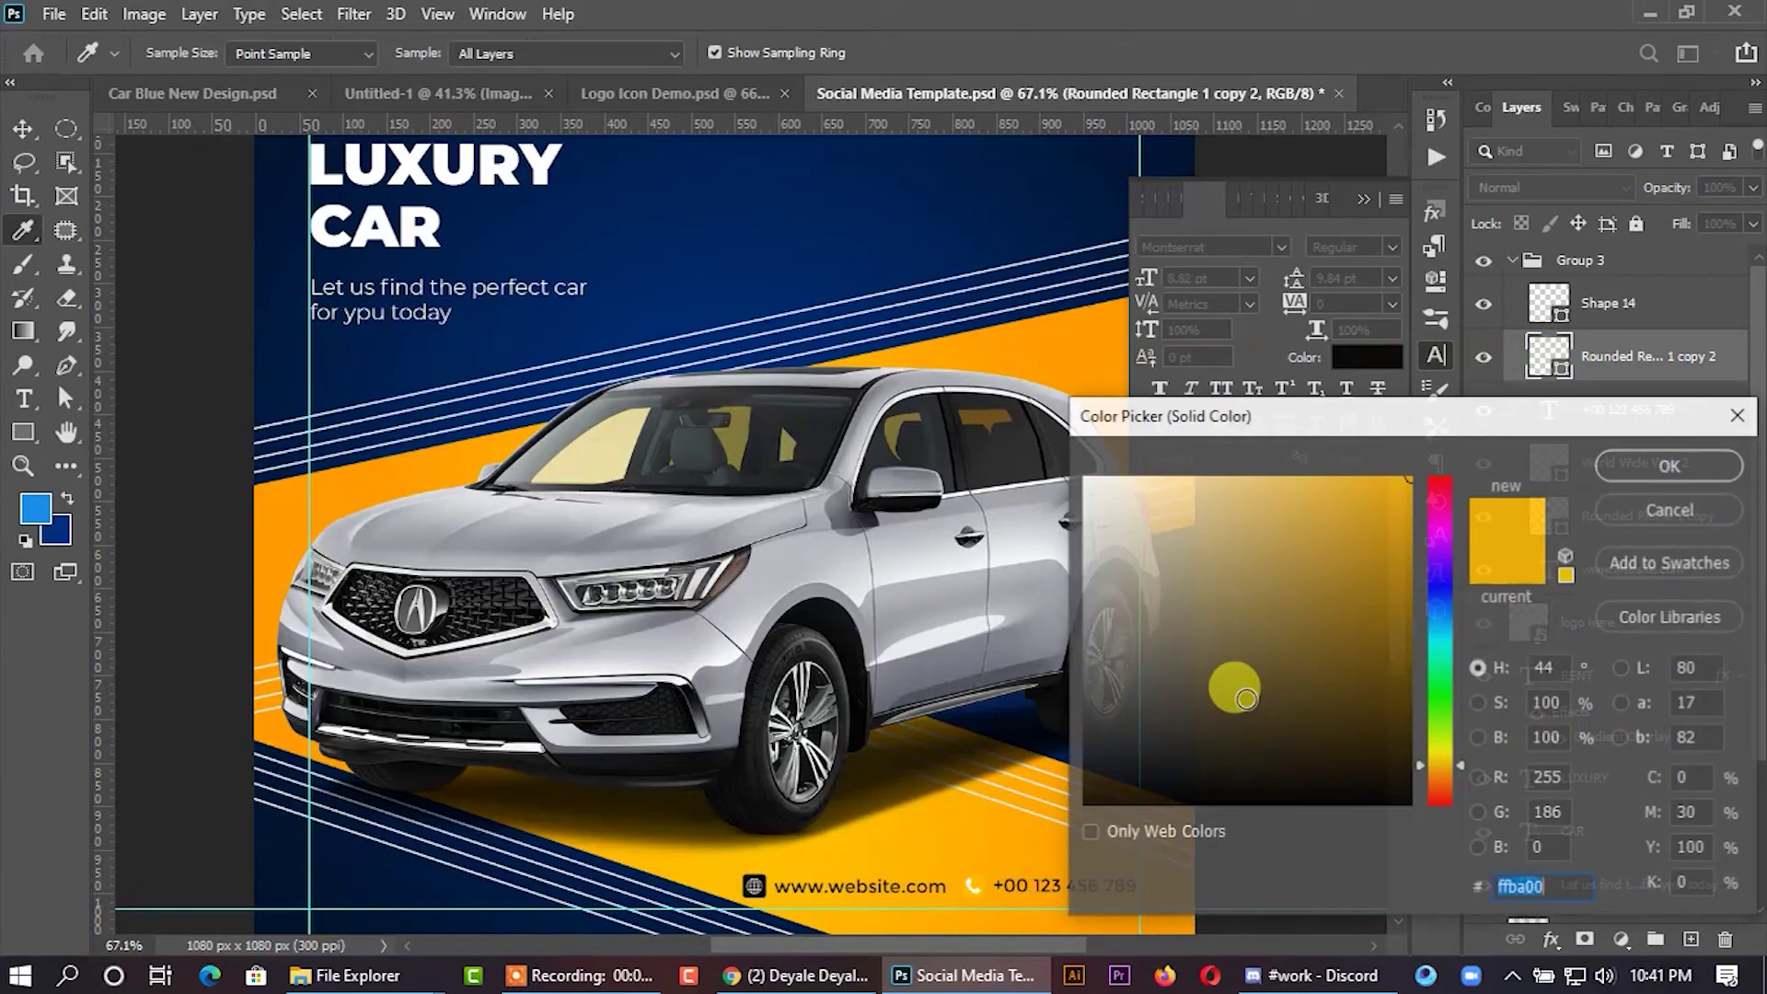
left_click(766, 871)
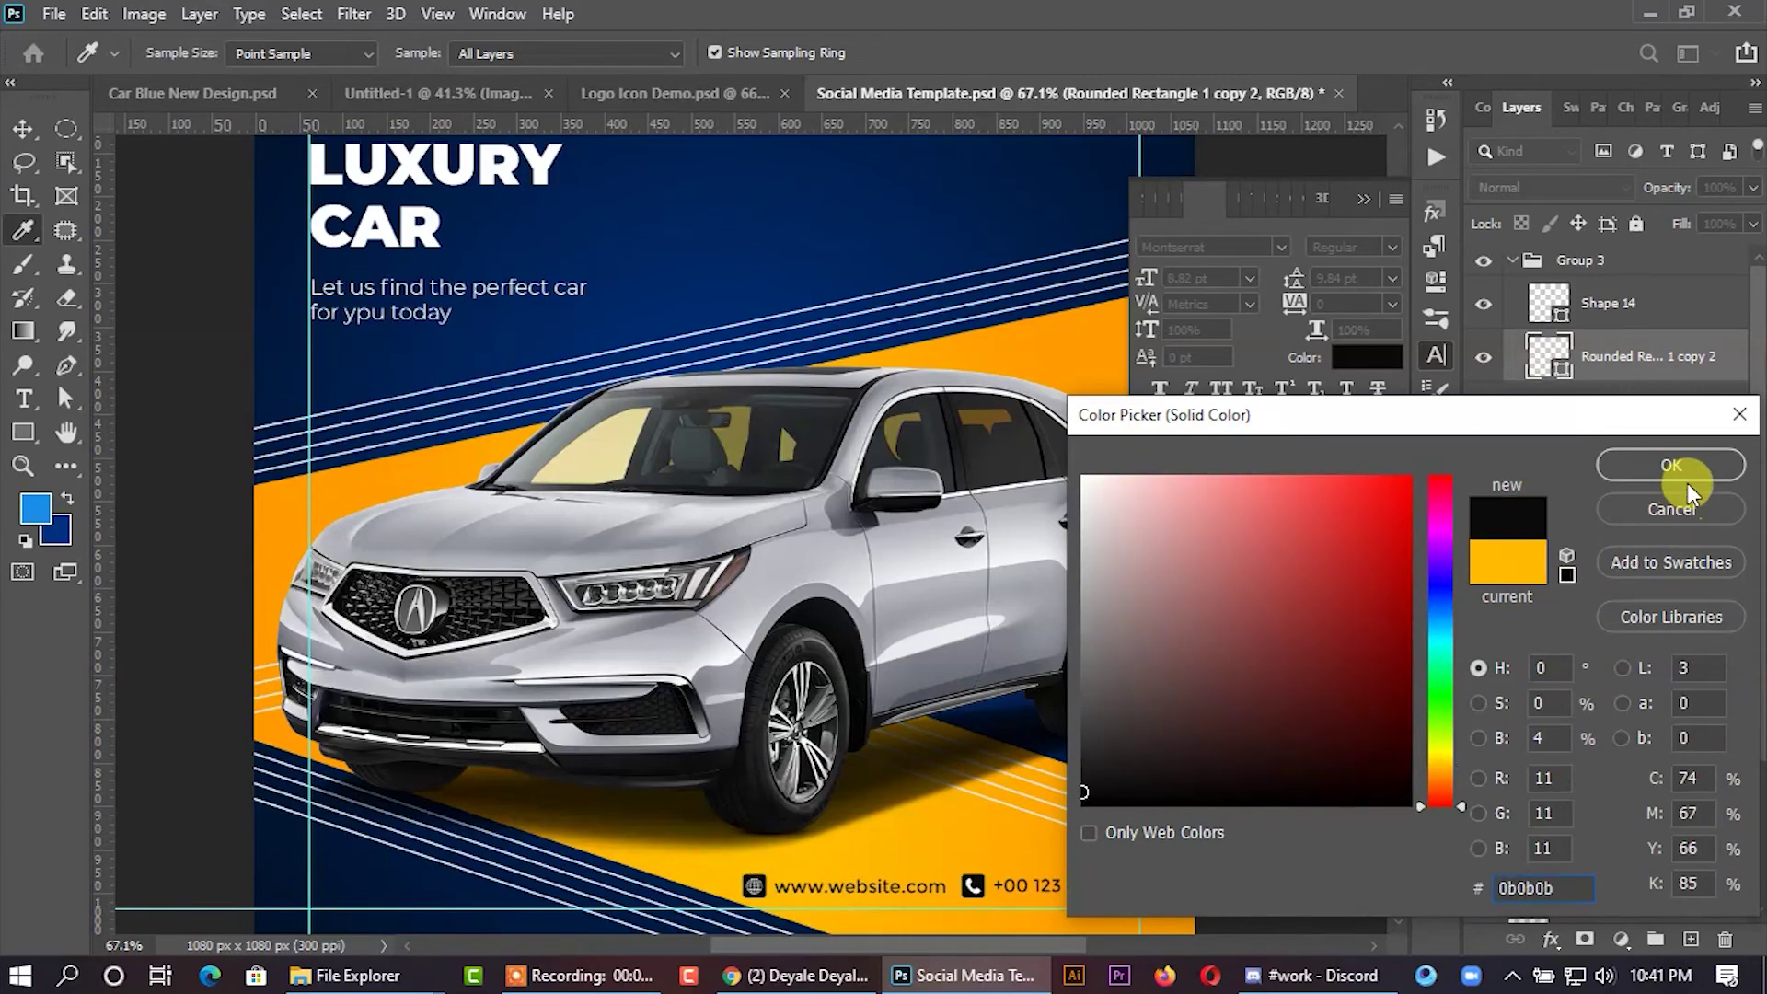
left_click(1670, 464)
left_click(1515, 260)
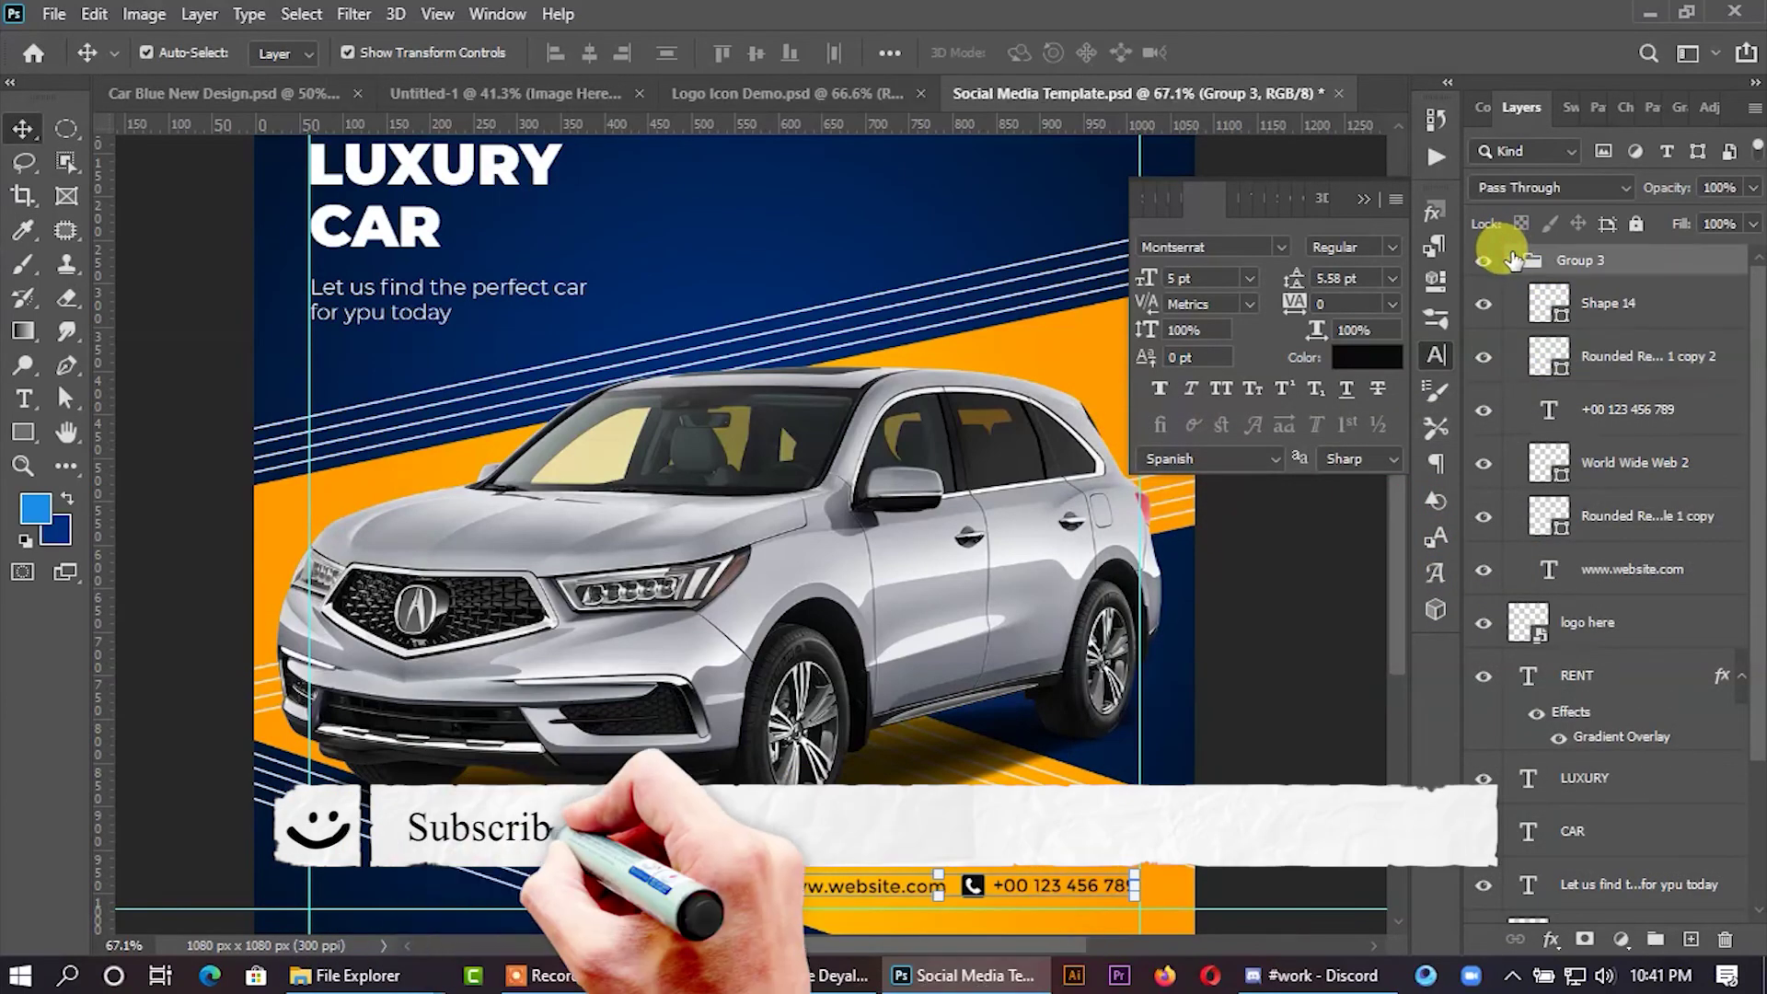
Collapse Group 3, close the Character panel, and deselect to view the whole post.
left_click(1512, 260)
left_click(1363, 199)
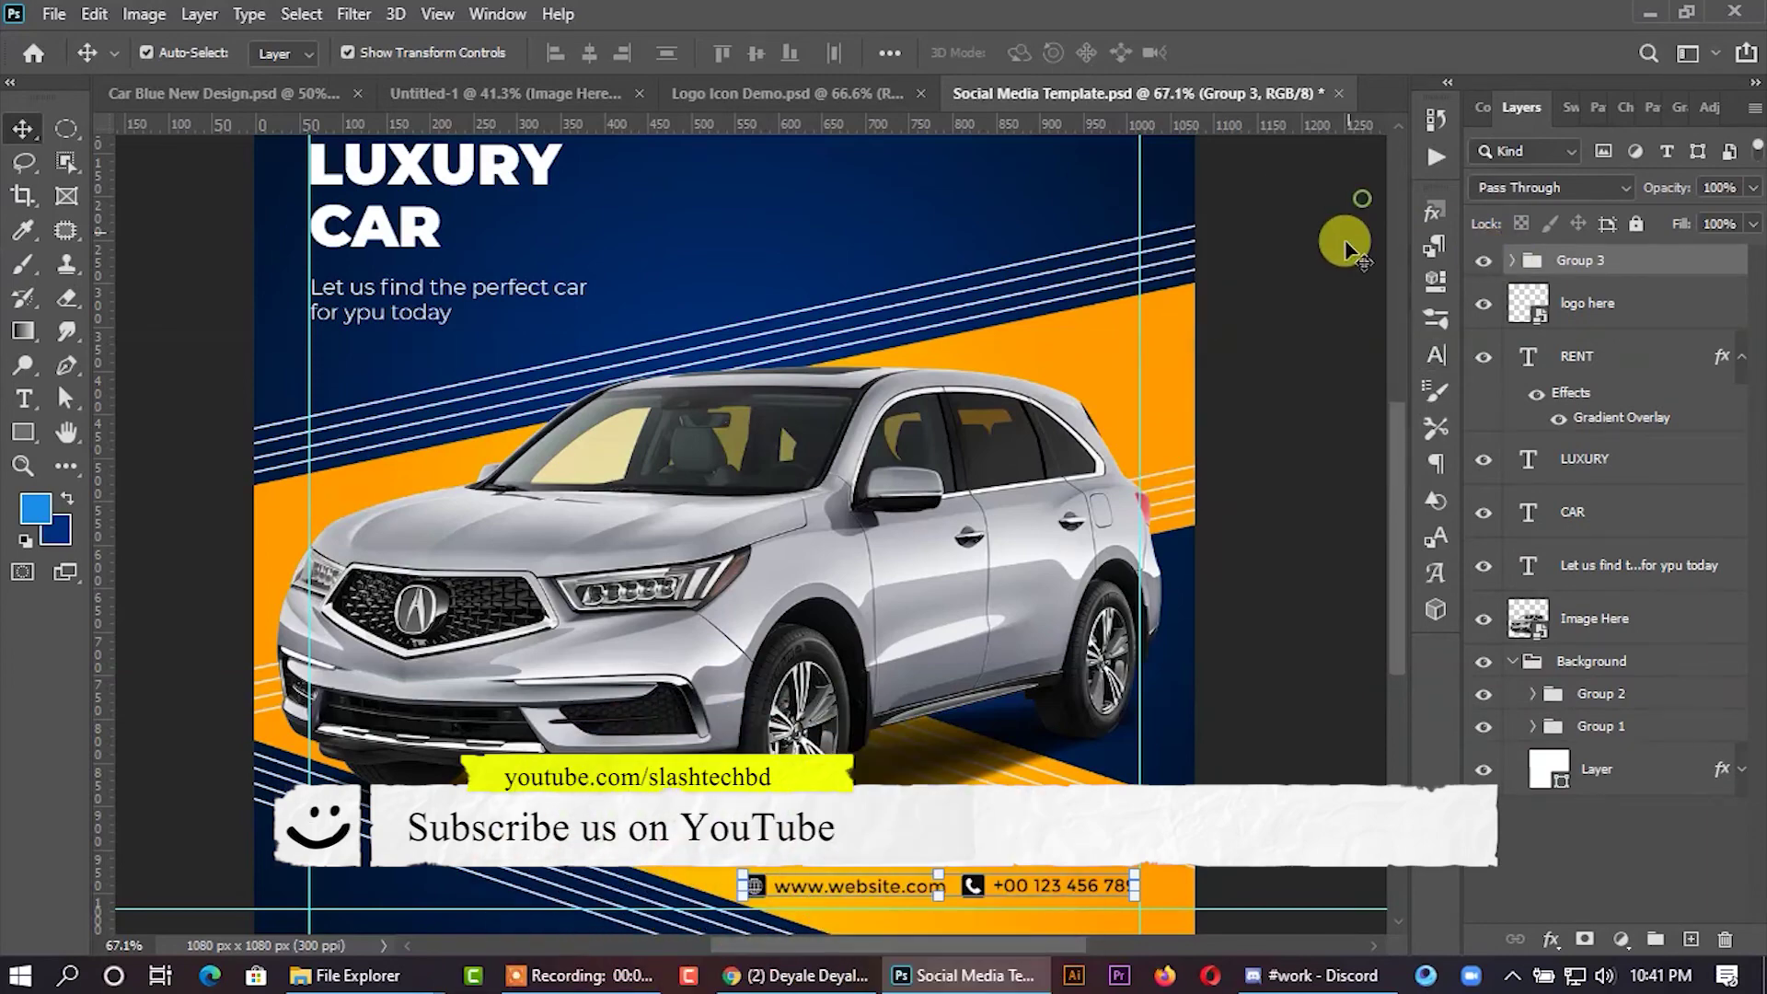
scroll(1199, 439, "down", 2)
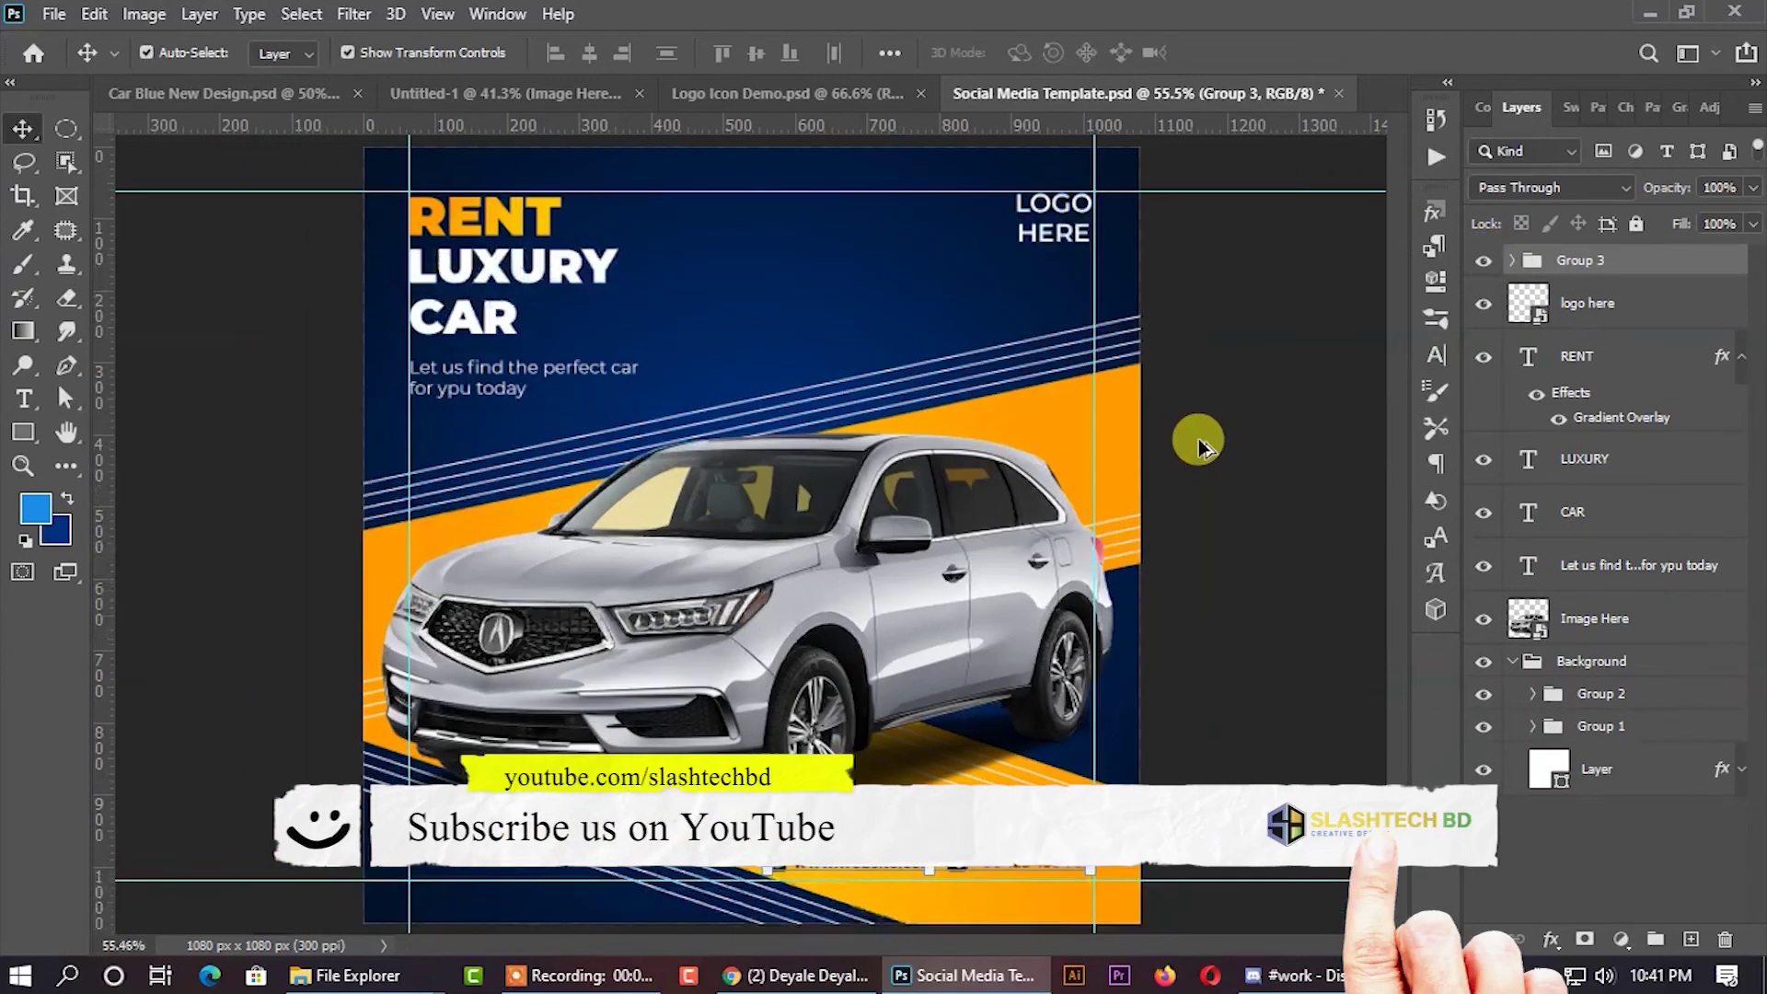
left_click(1284, 474)
scroll(1176, 716, "down", 1)
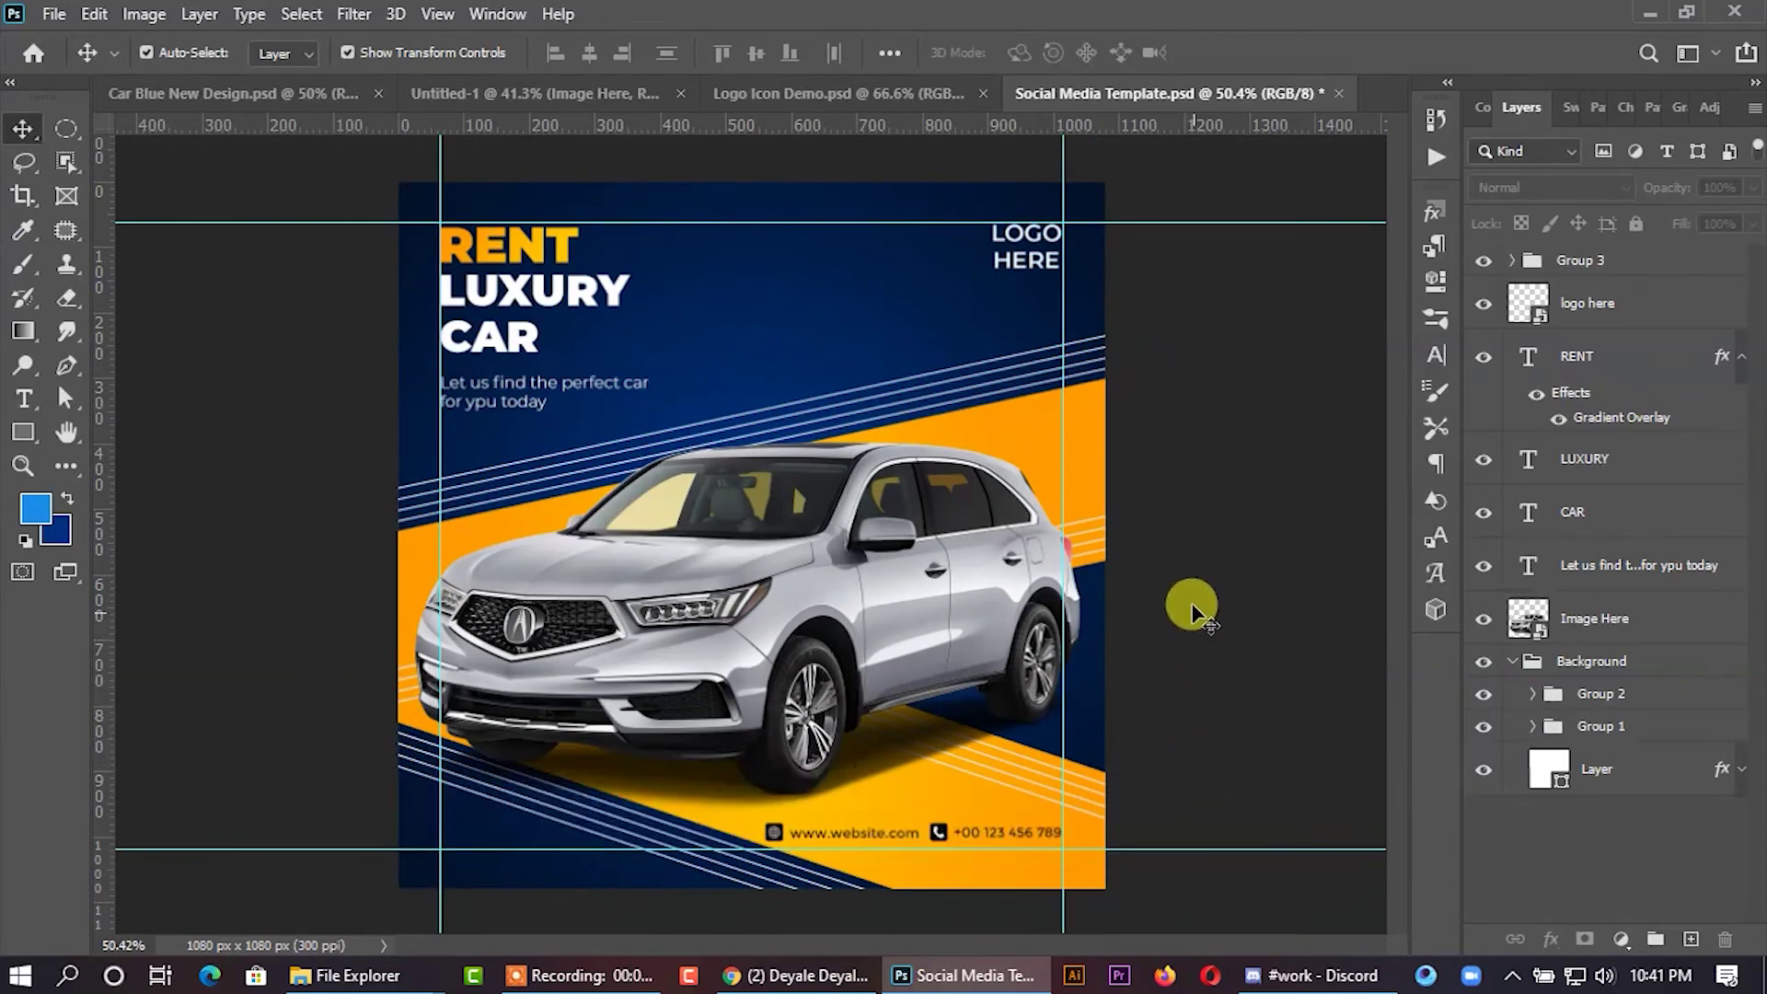
scroll(1181, 526, "down", 1)
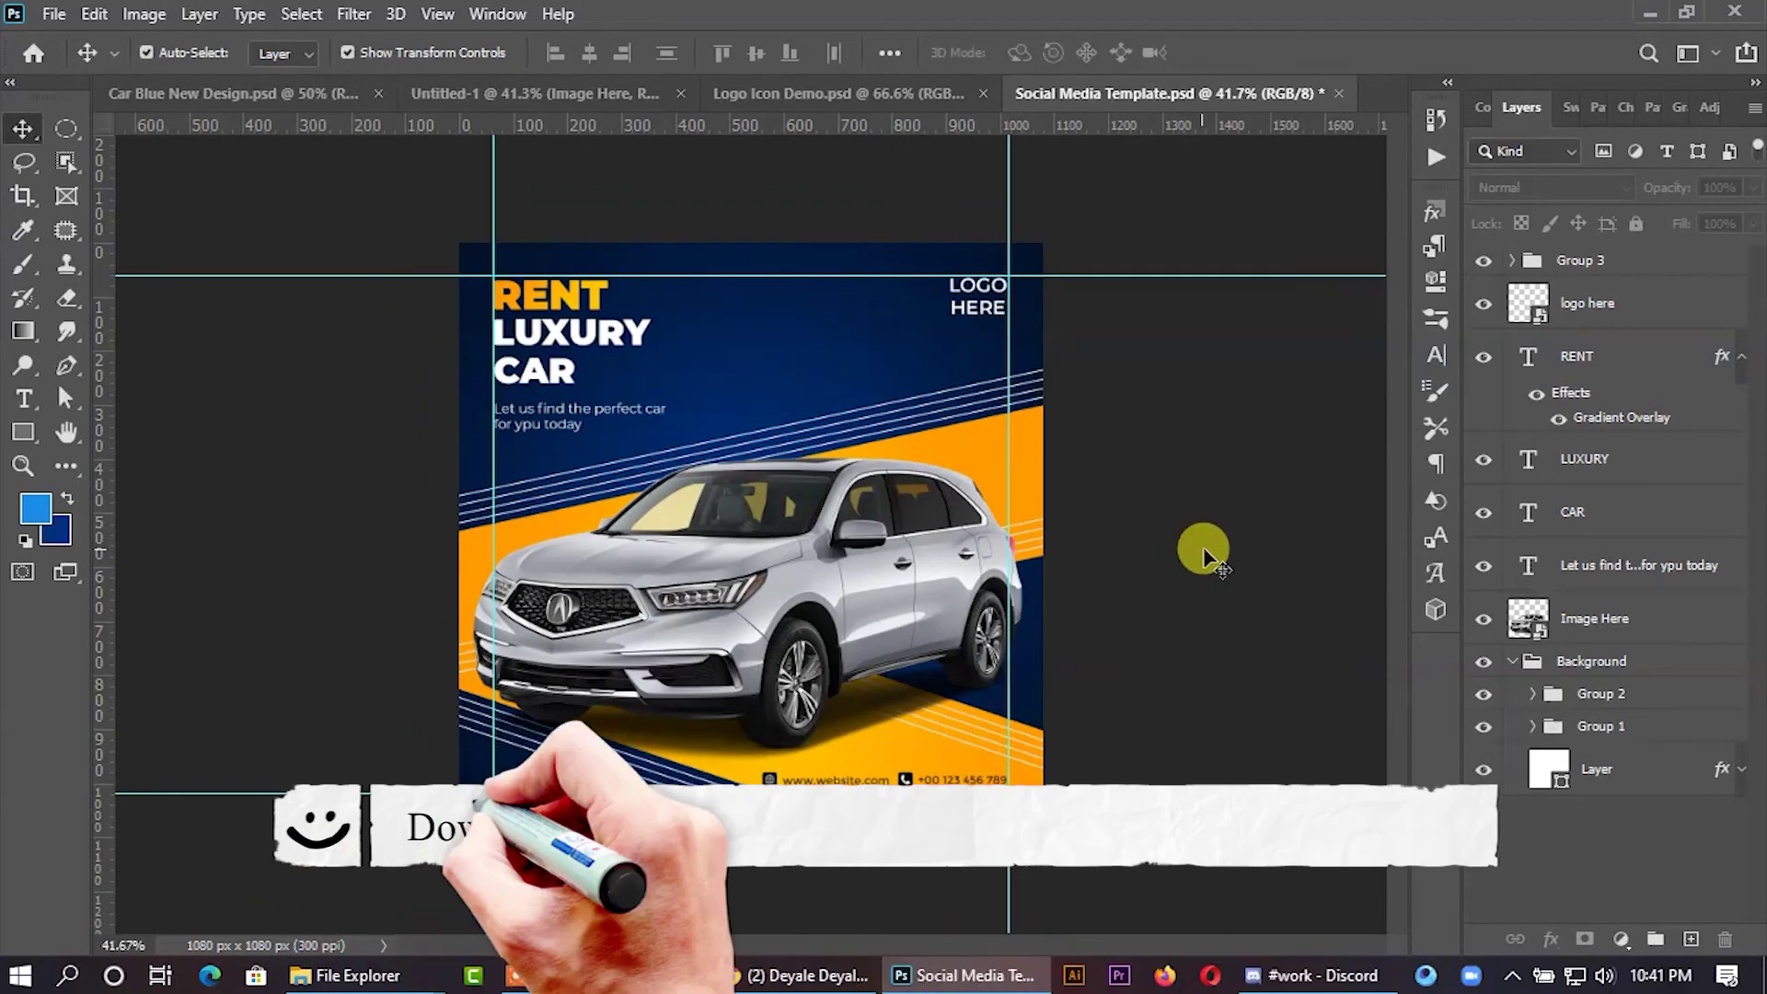
scroll(732, 589, "up", 1)
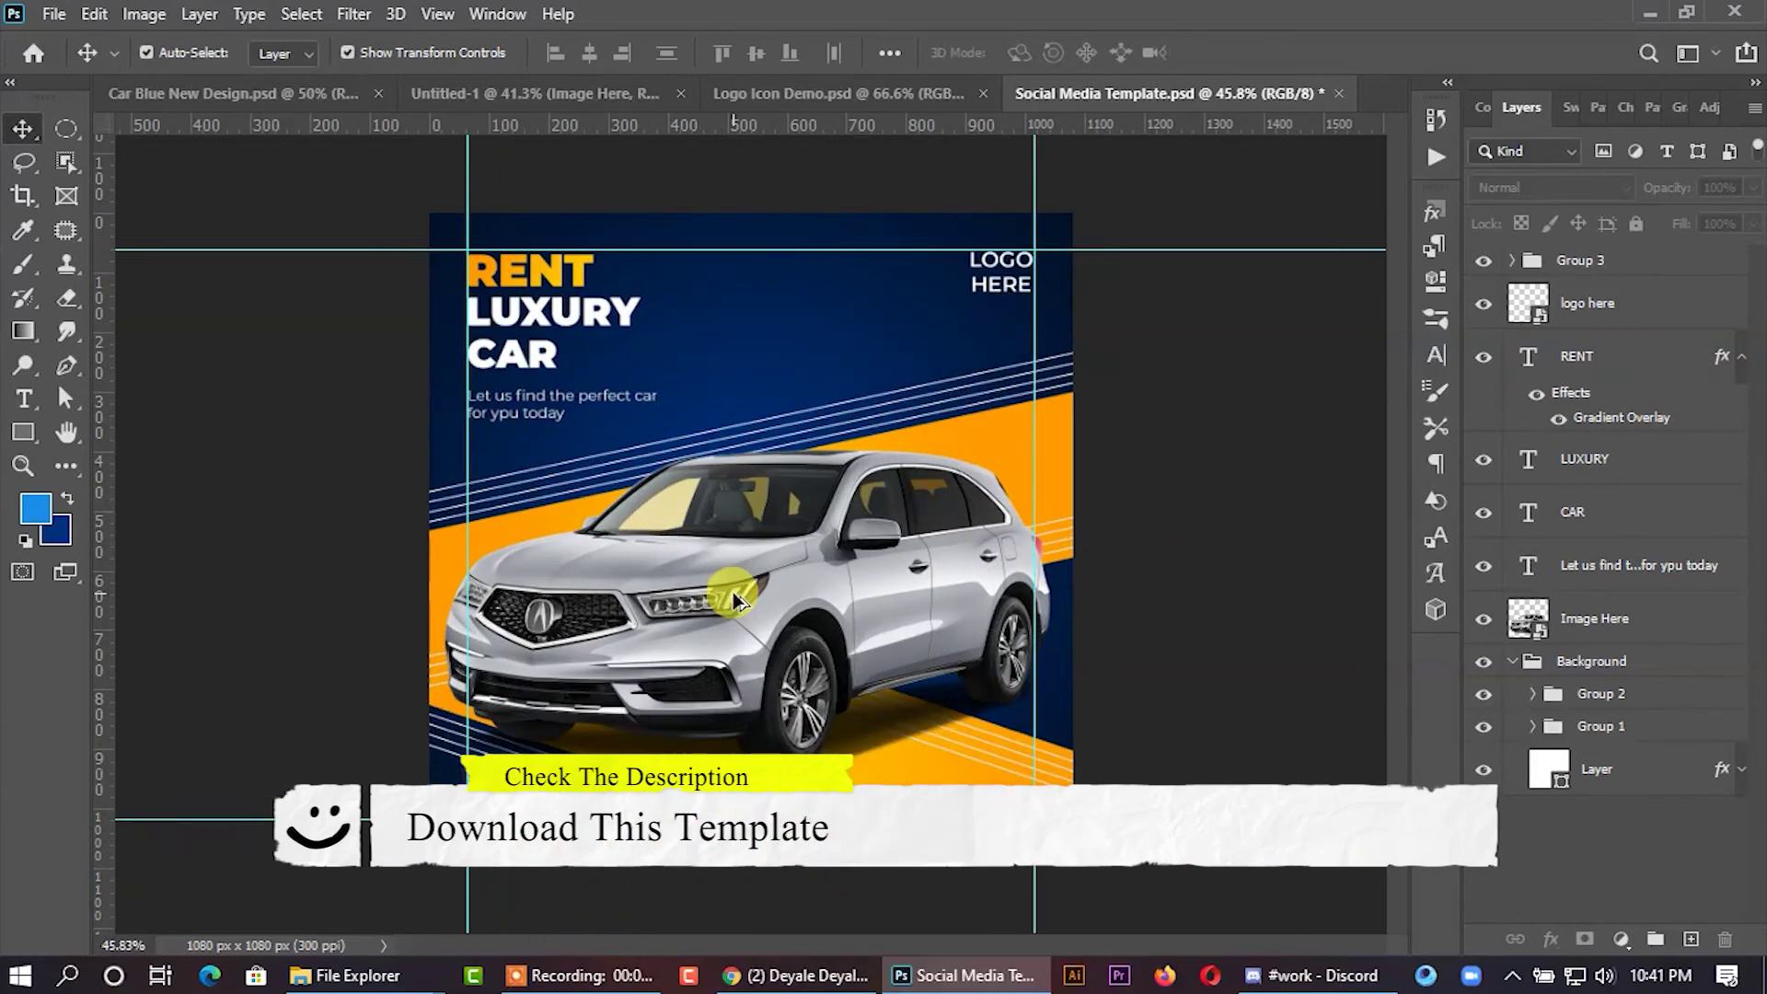
scroll(733, 598, "down", 1)
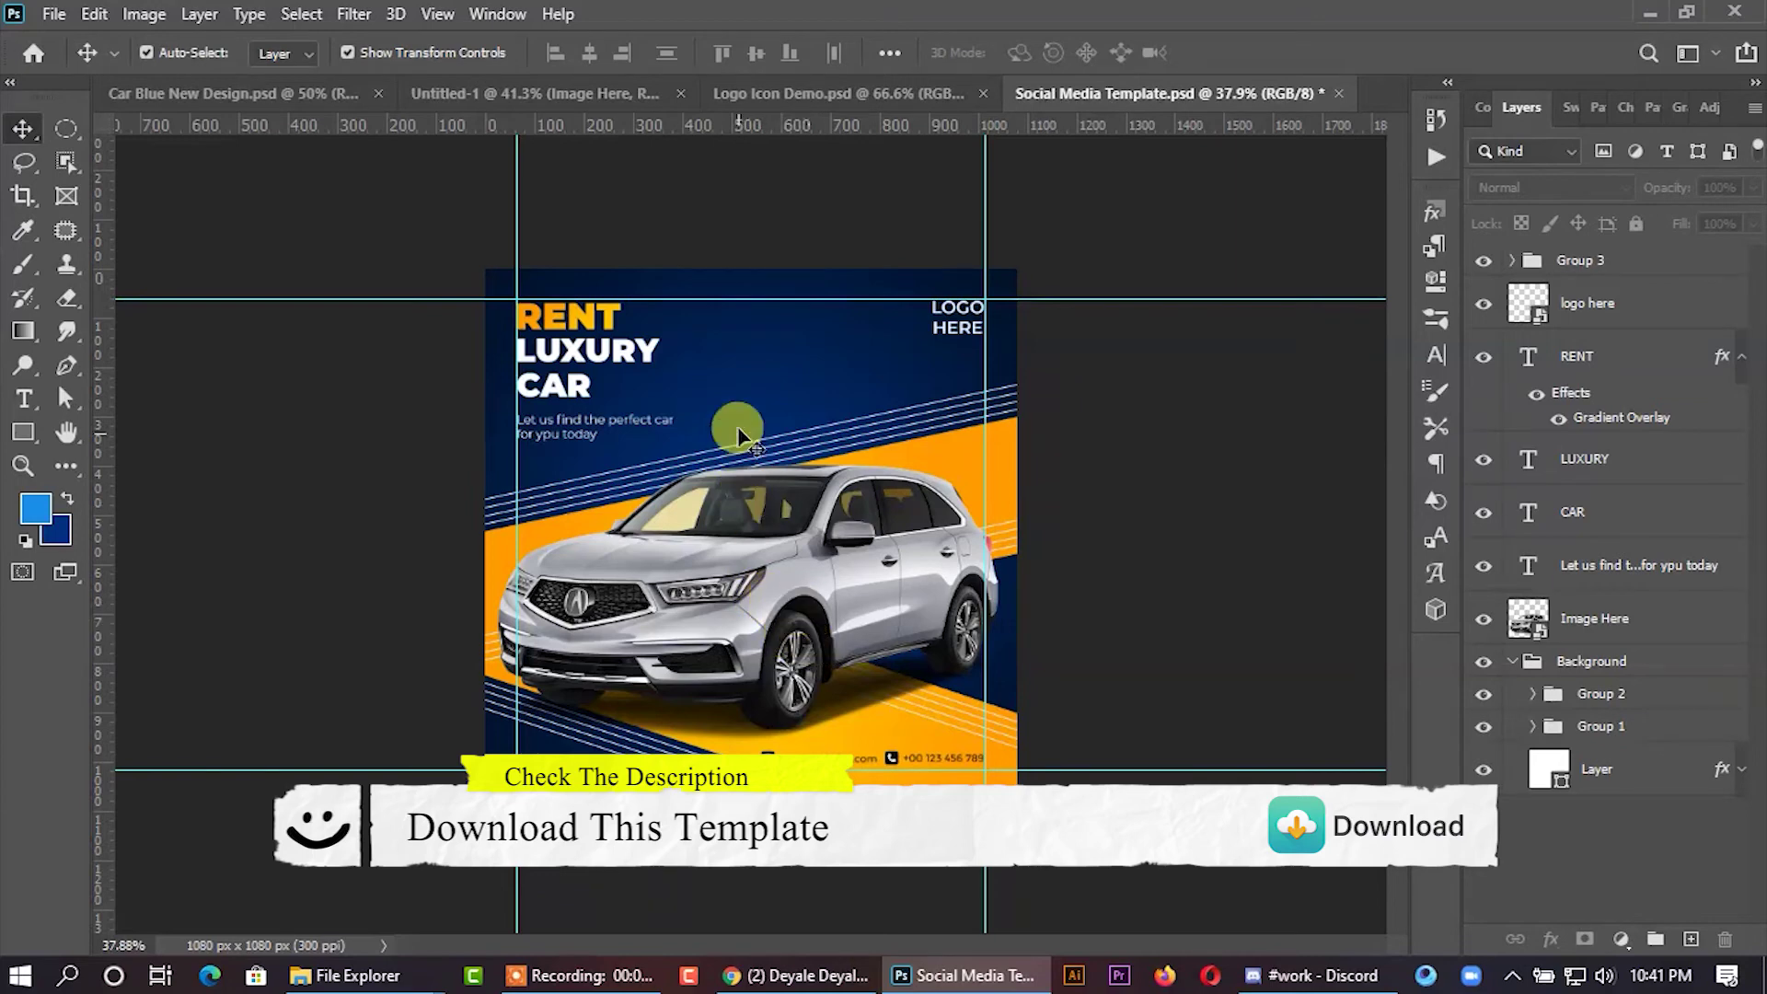
left_click(843, 90)
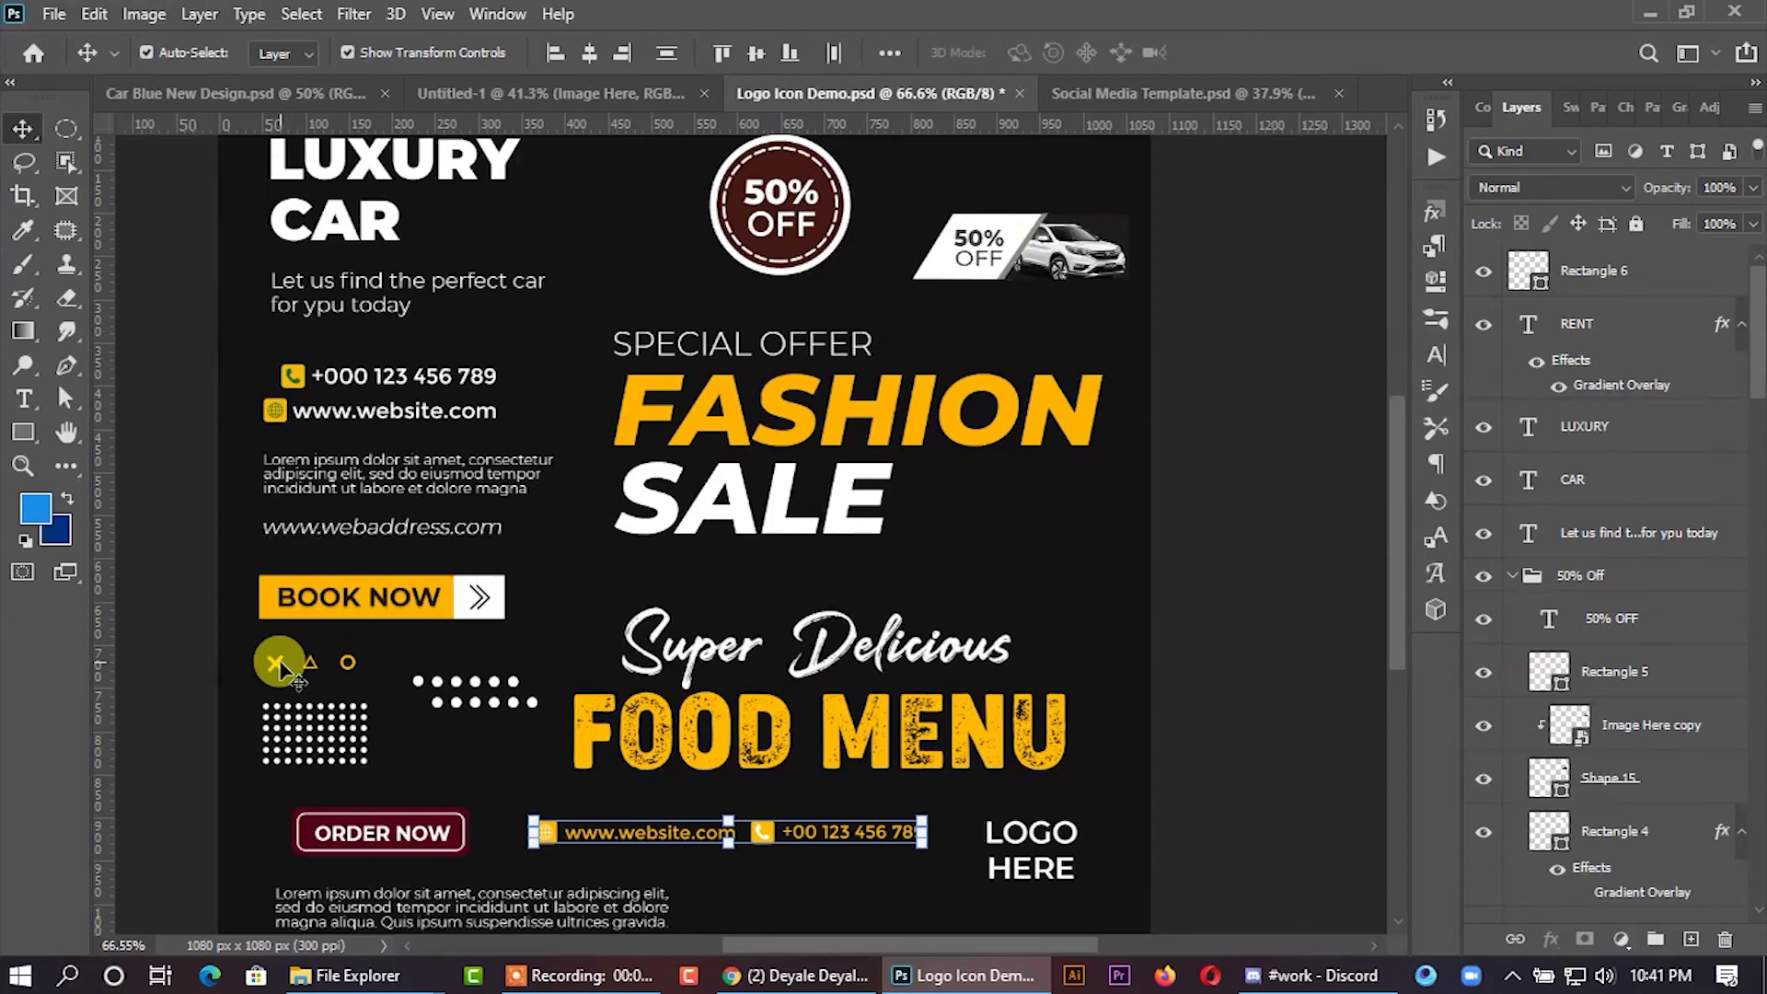
Bring the X shape from Logo Icon Demo into the post, scaling and rotating it.
mouse_move(274, 665)
left_mouse_down()
mouse_move(1160, 92)
mouse_move(748, 367)
left_mouse_up()
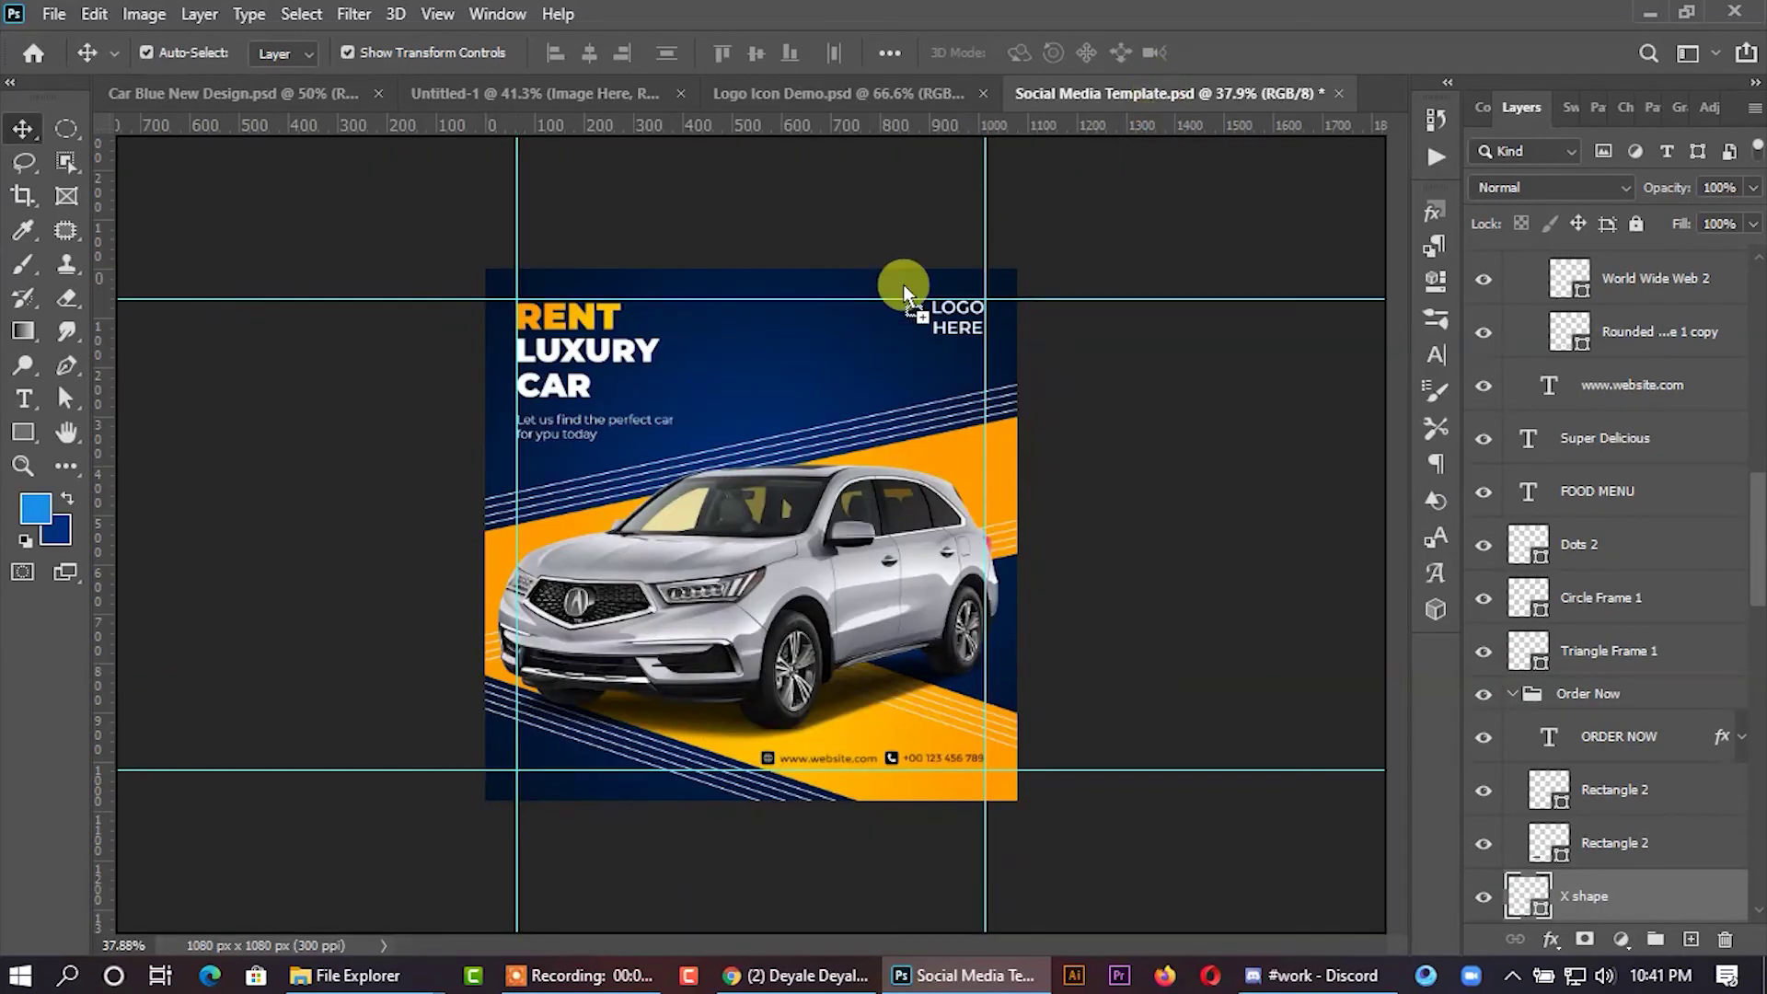
left_click_drag(749, 366, 751, 366)
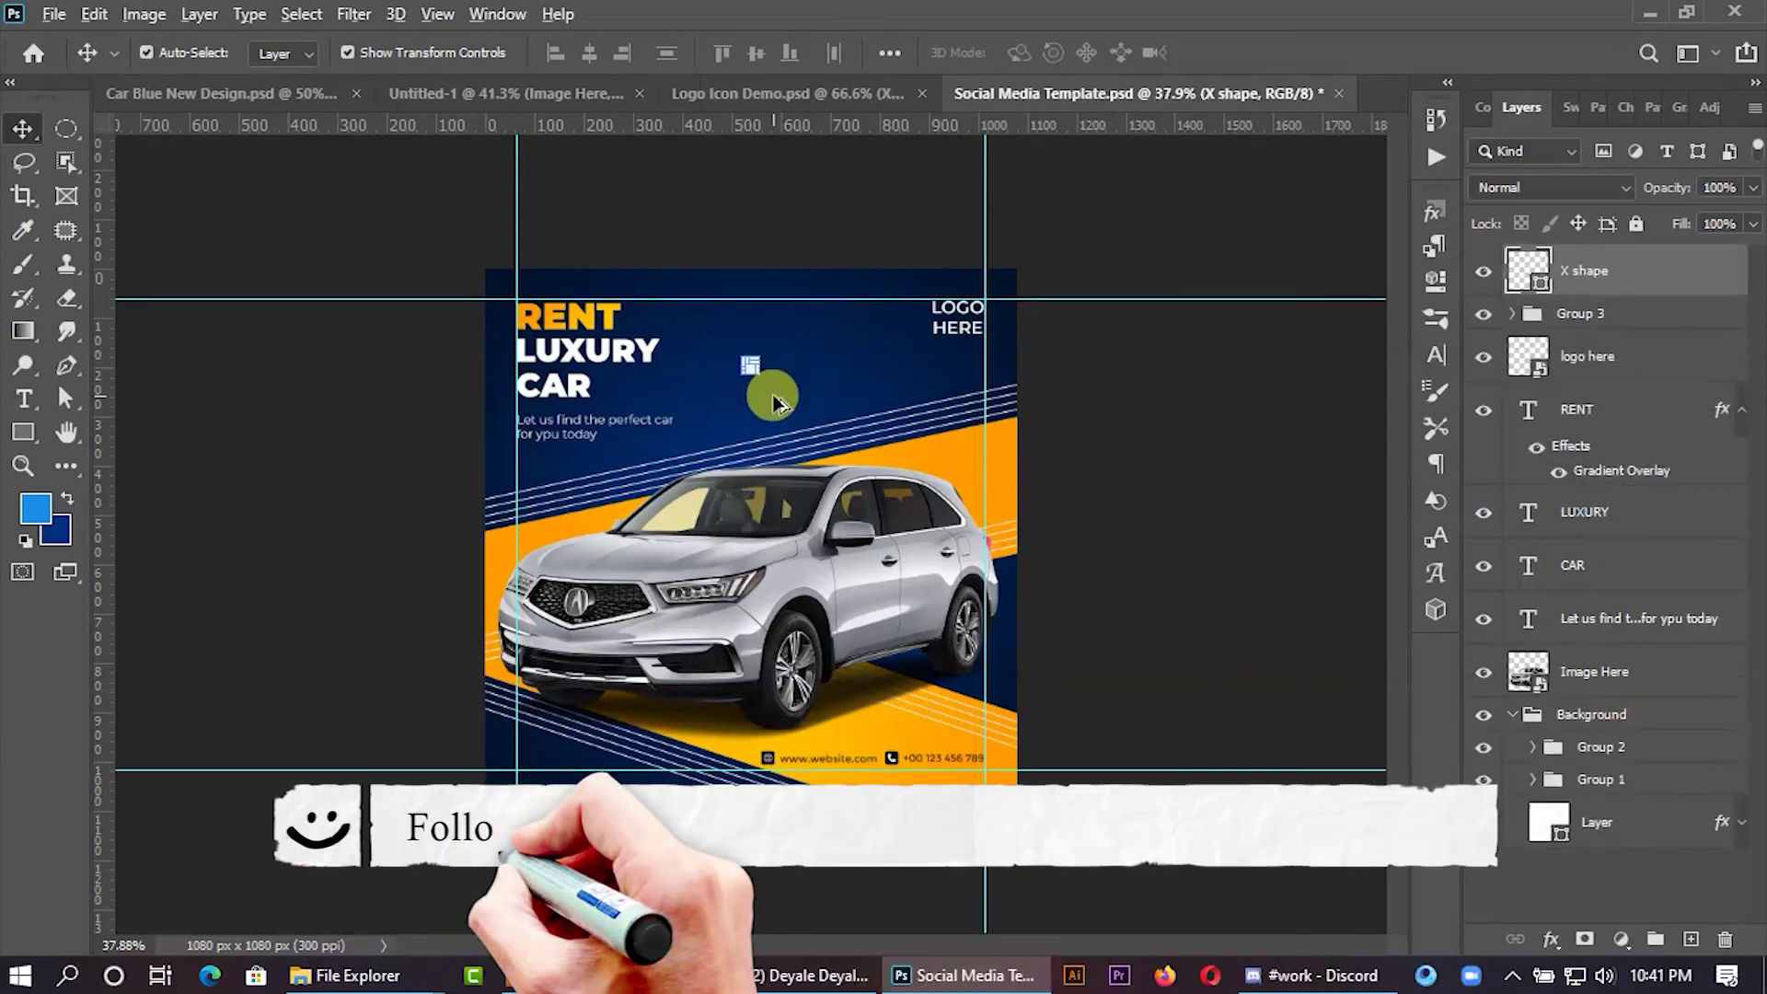
scroll(751, 366, "up", 3)
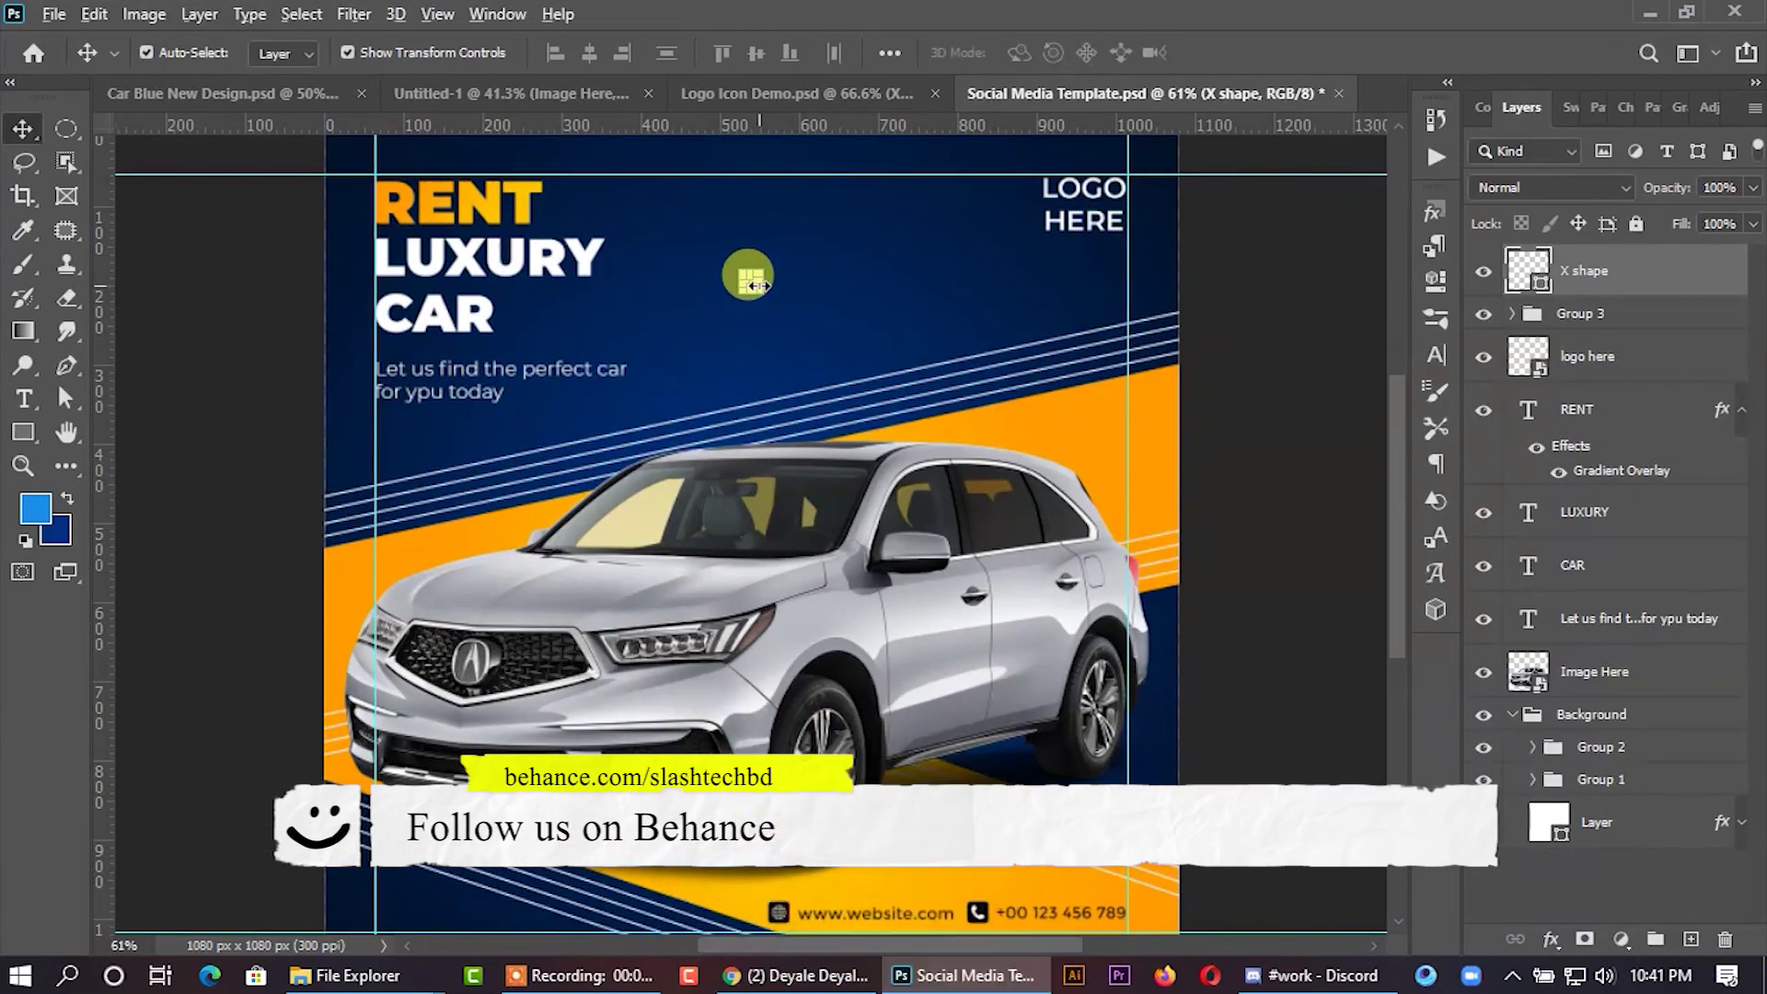
scroll(750, 285, "up", 3)
mouse_move(760, 300)
left_mouse_down()
mouse_move(769, 315)
mouse_move(758, 290)
mouse_move(858, 262)
left_mouse_up()
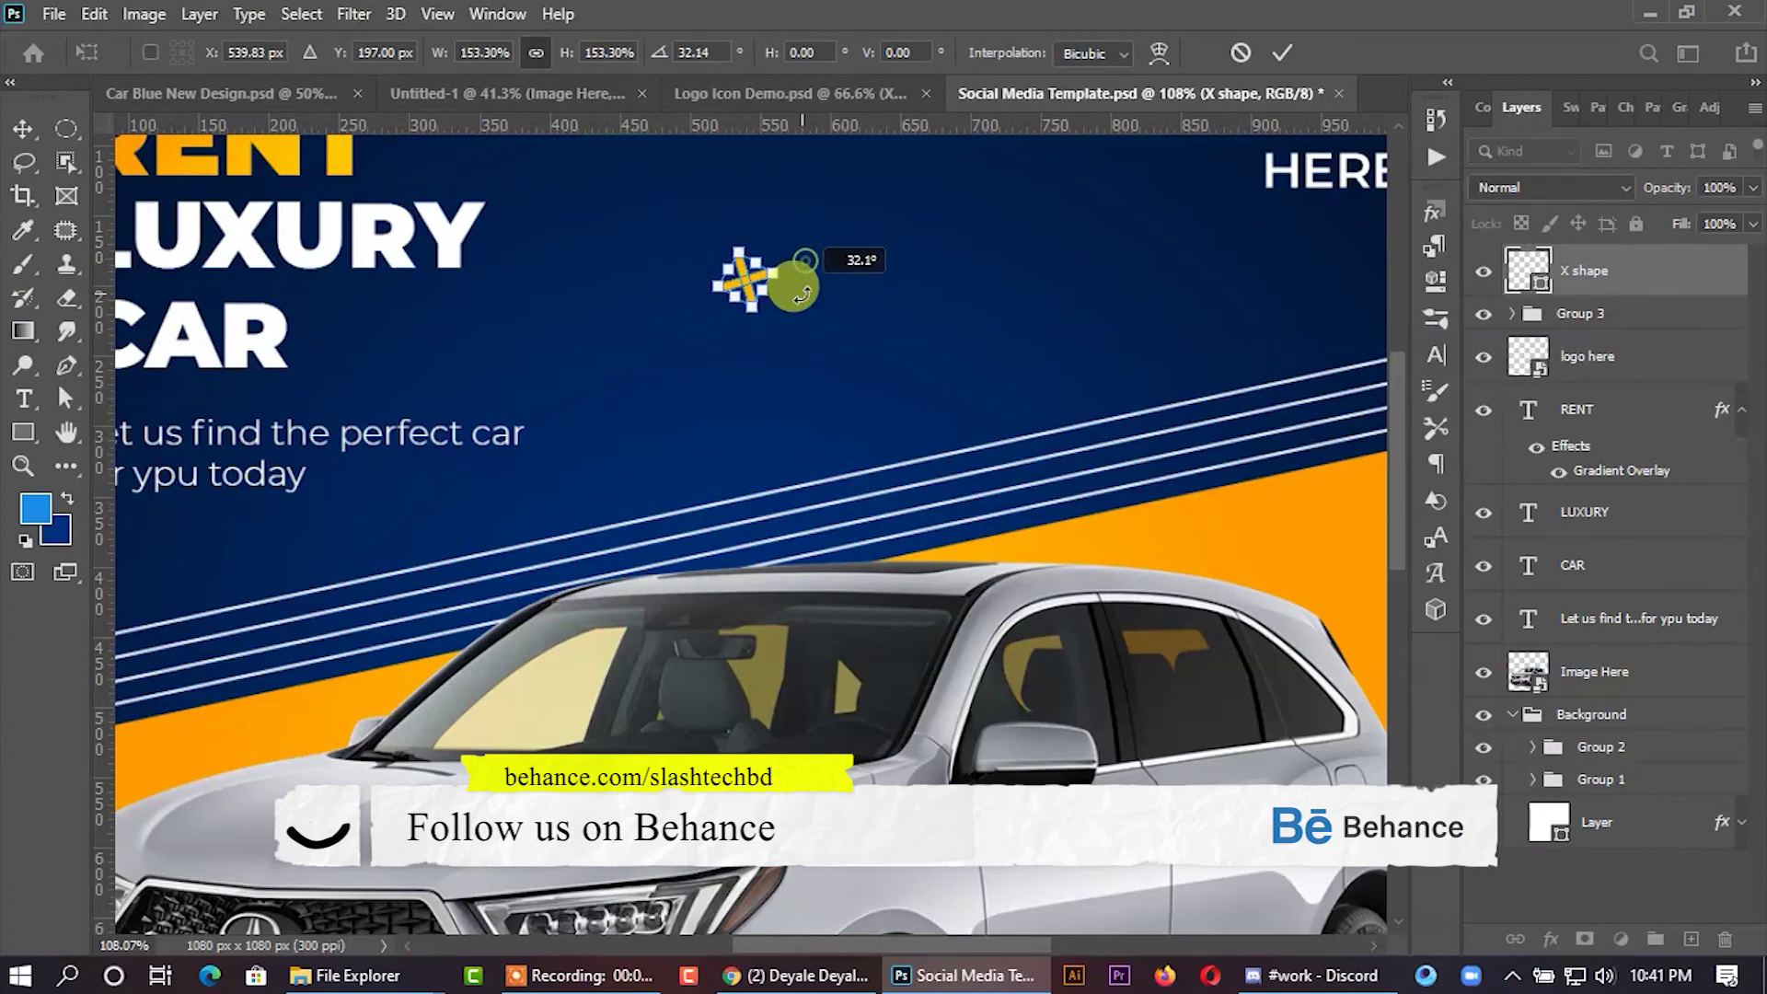
left_click(1273, 48)
Nudge the plus accent into place between the headline and logo.
key("ctrl+0")
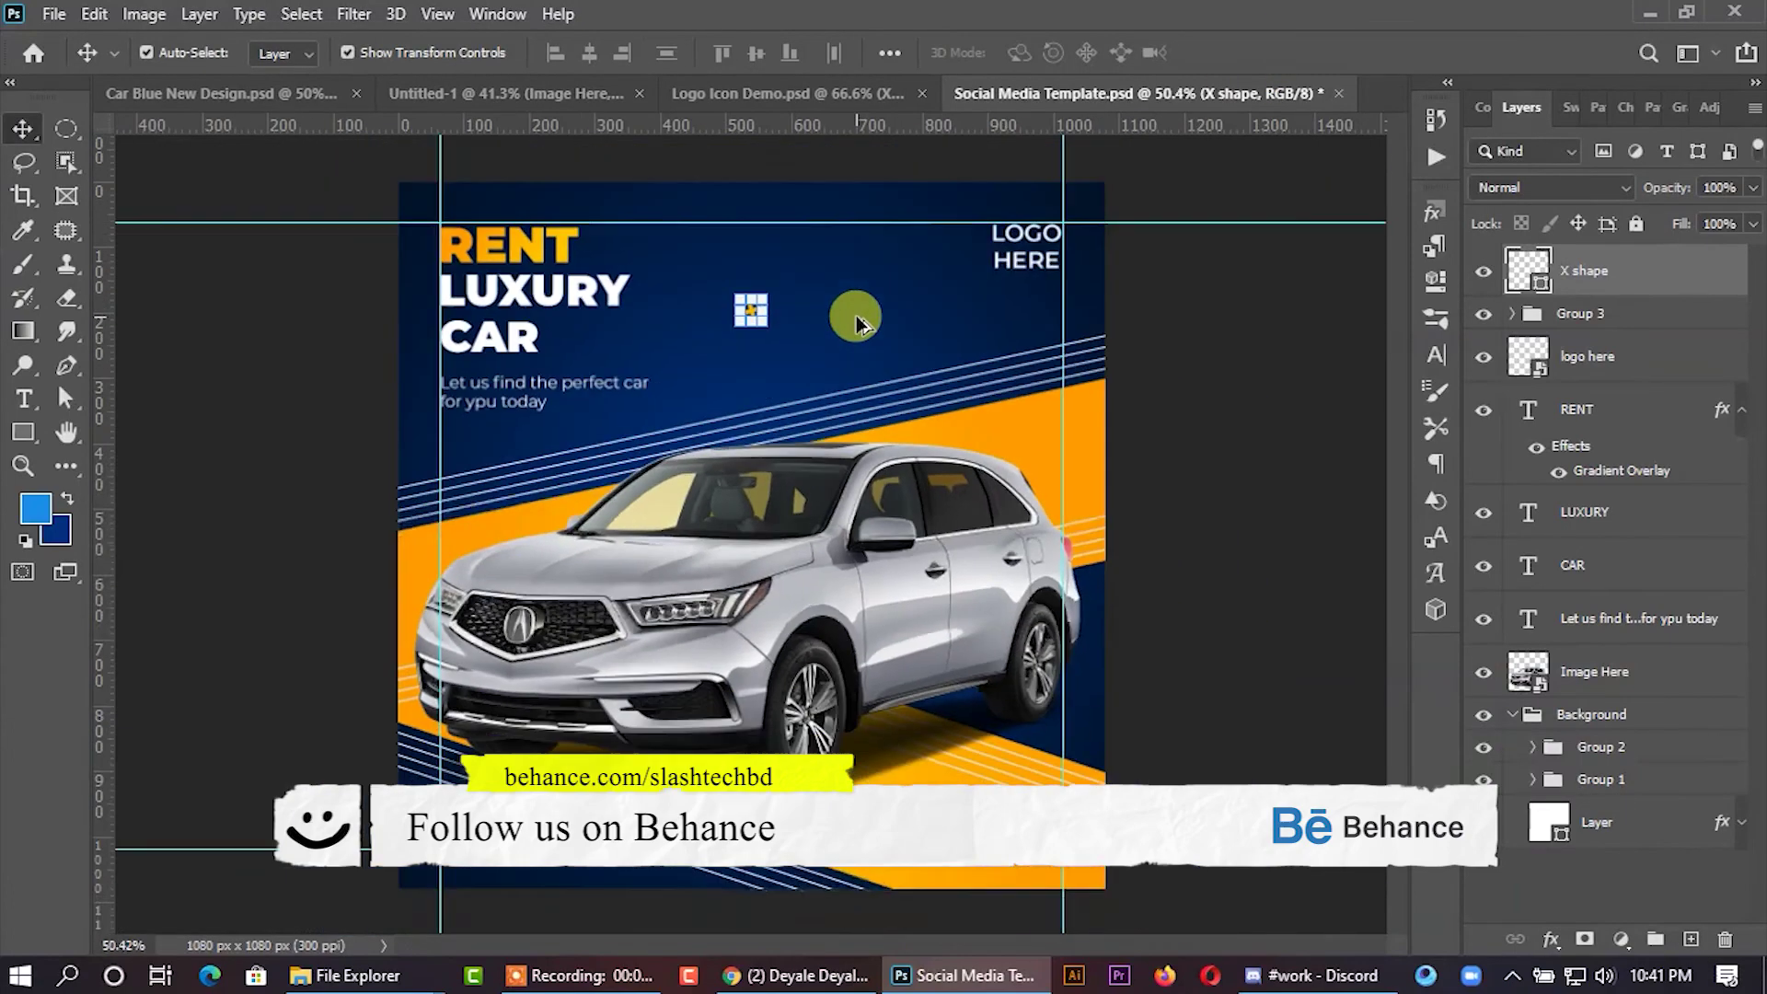
left_click_drag(742, 291, 746, 292)
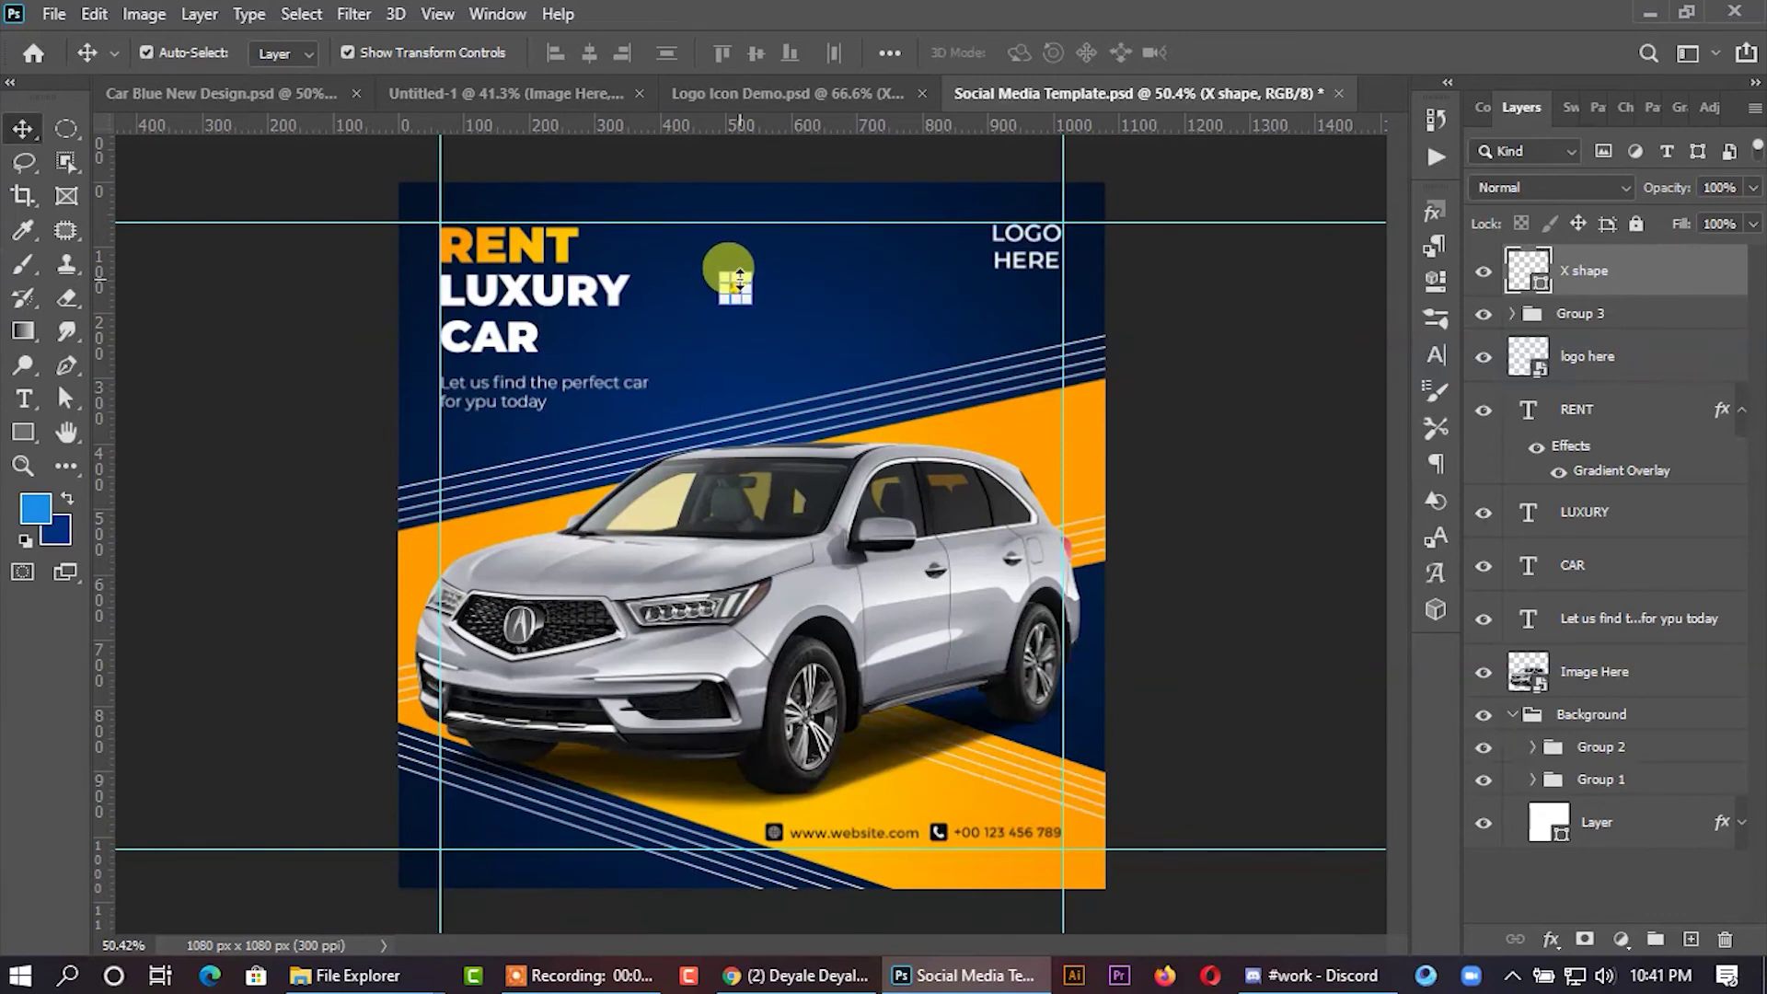
left_click_drag(1144, 493, 1172, 504)
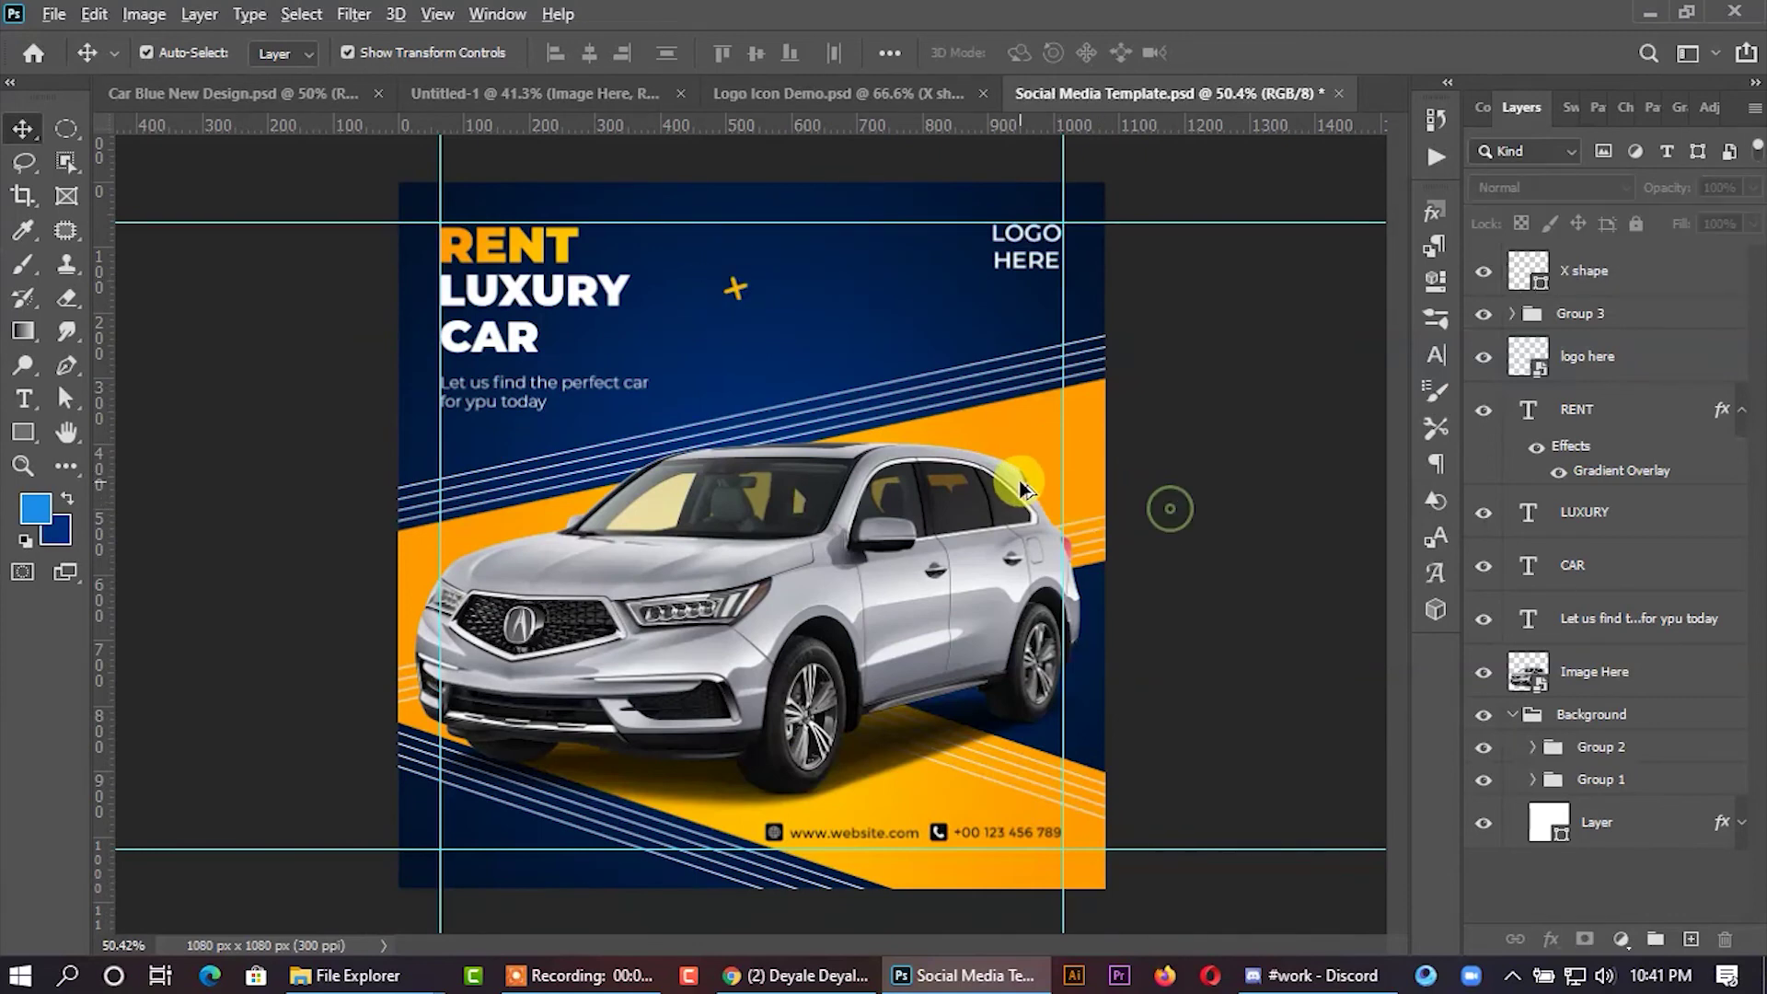
scroll(1167, 505, "down", 1)
left_click(1602, 270)
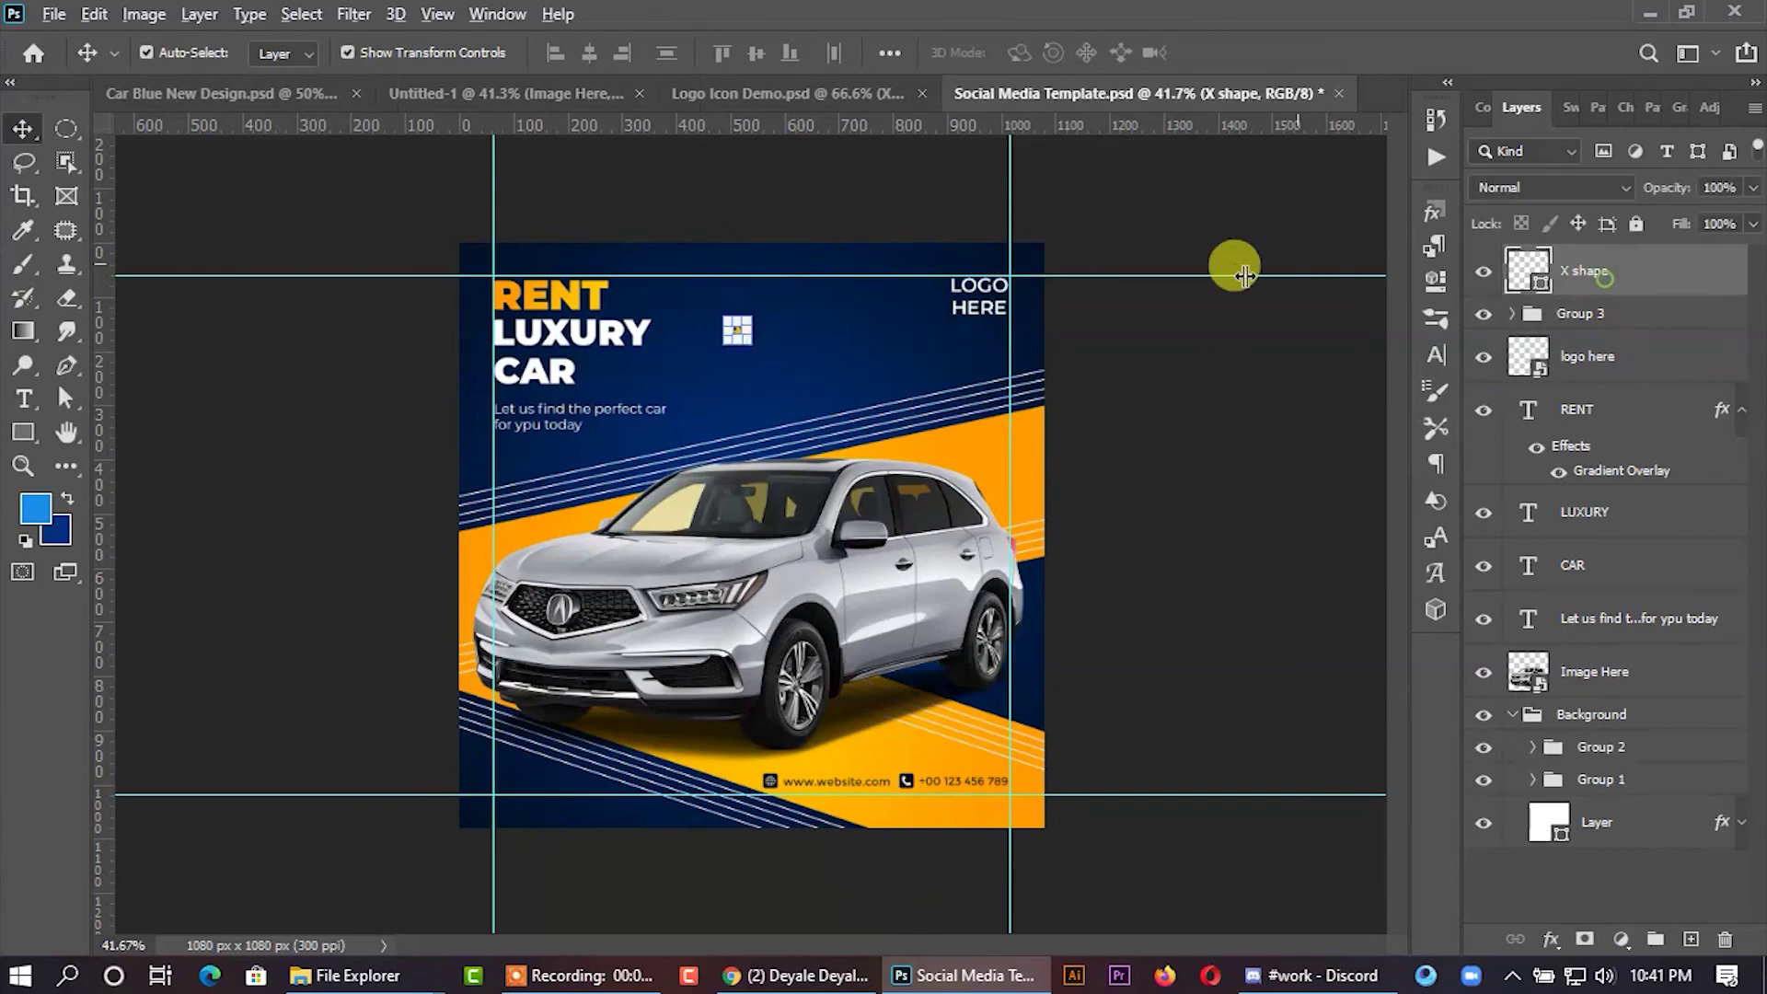
Shrink the plus accent to about 77% and commit the transform.
scroll(799, 333, "up", 2)
scroll(720, 241, "up", 2)
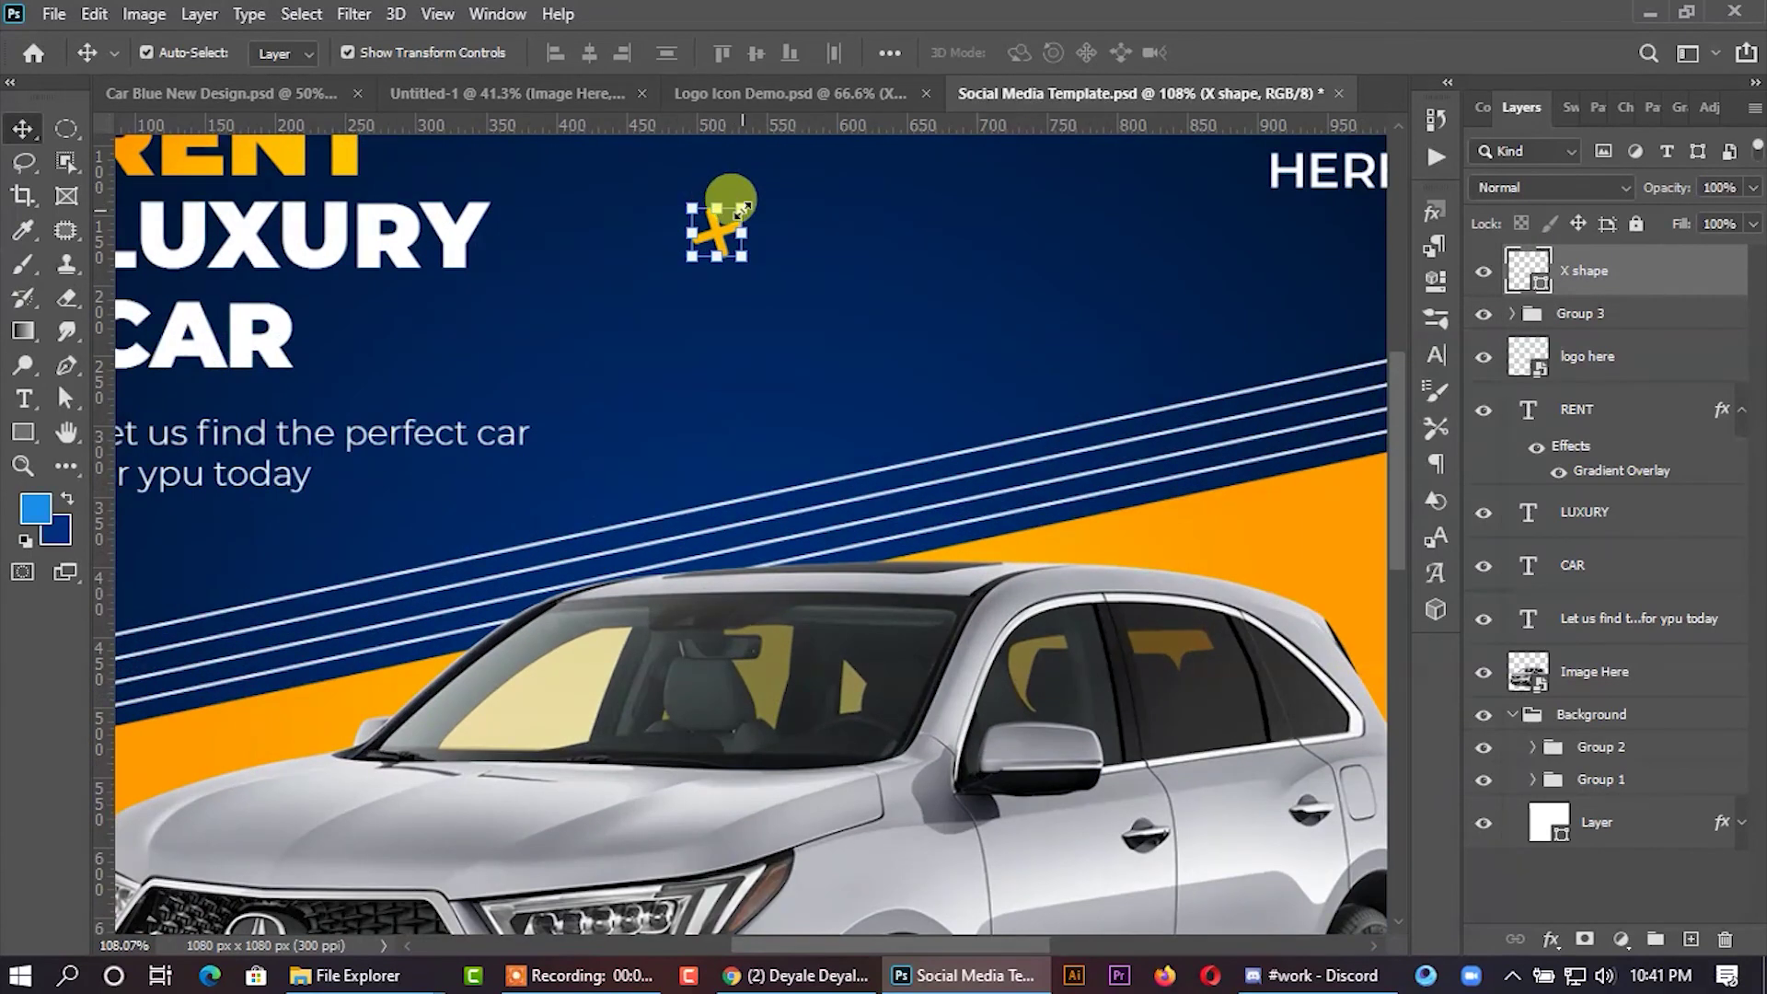
left_click_drag(742, 207, 772, 234)
left_click(1303, 46)
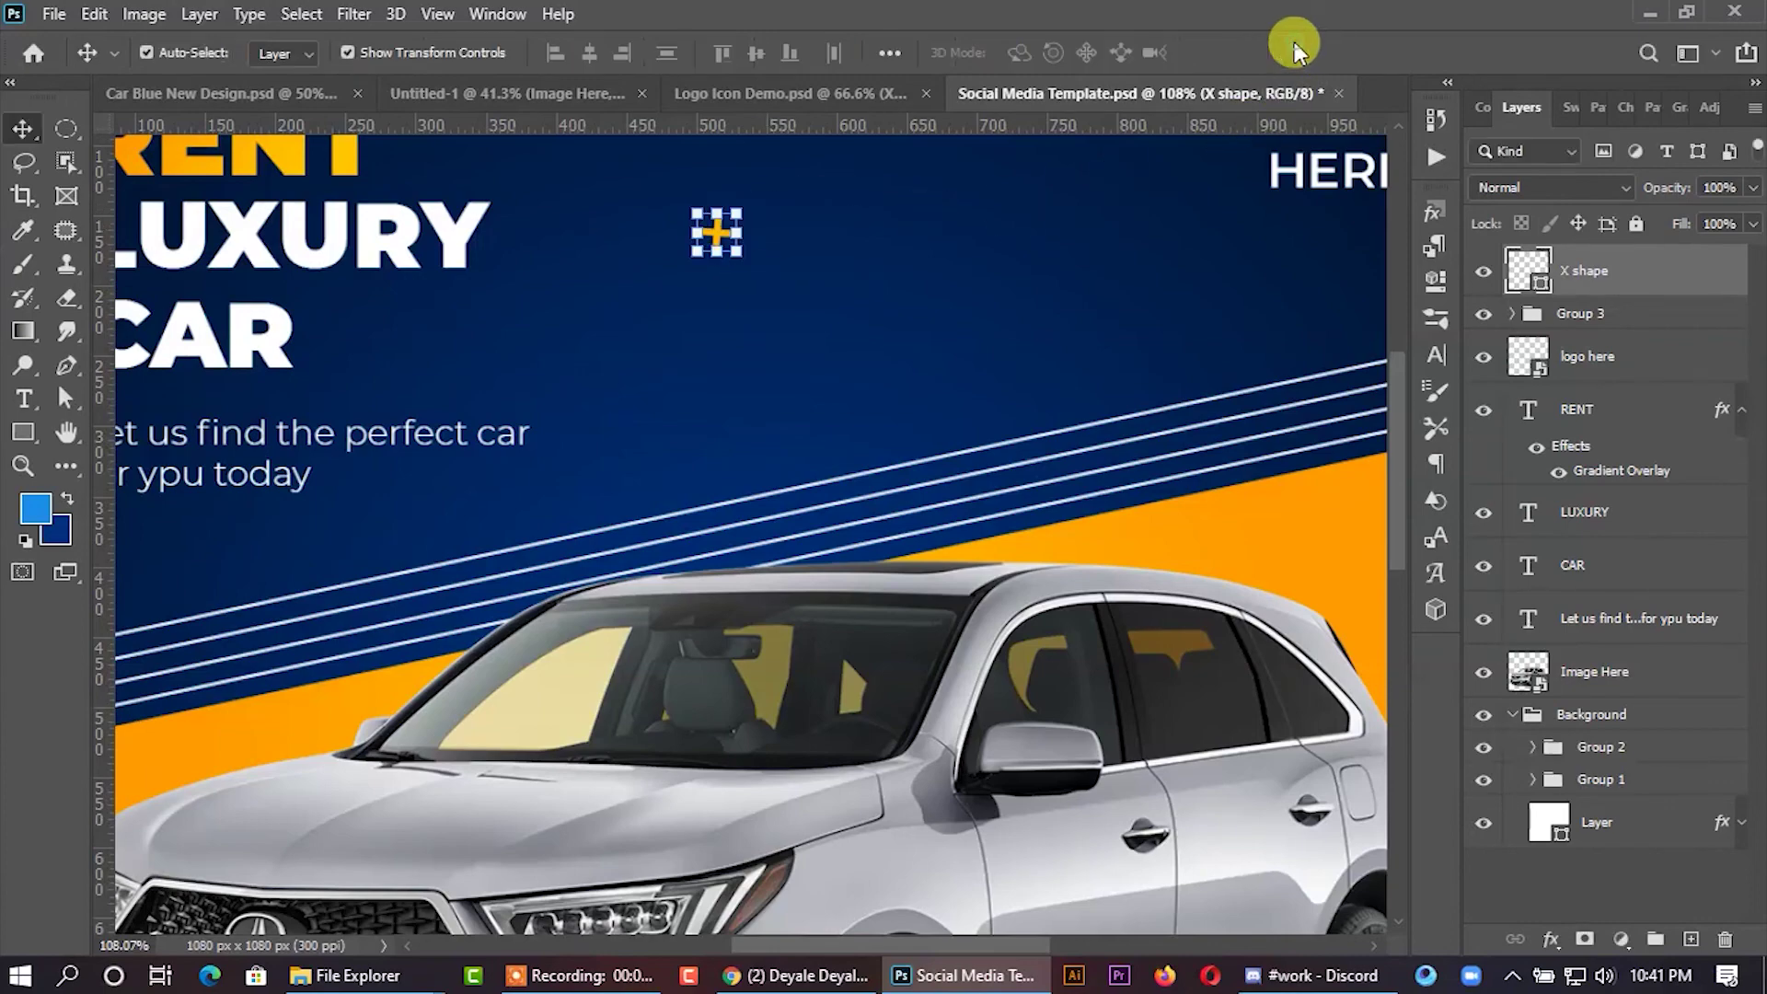
key("ctrl+0")
left_click(1250, 498)
scroll(1196, 483, "down", 2)
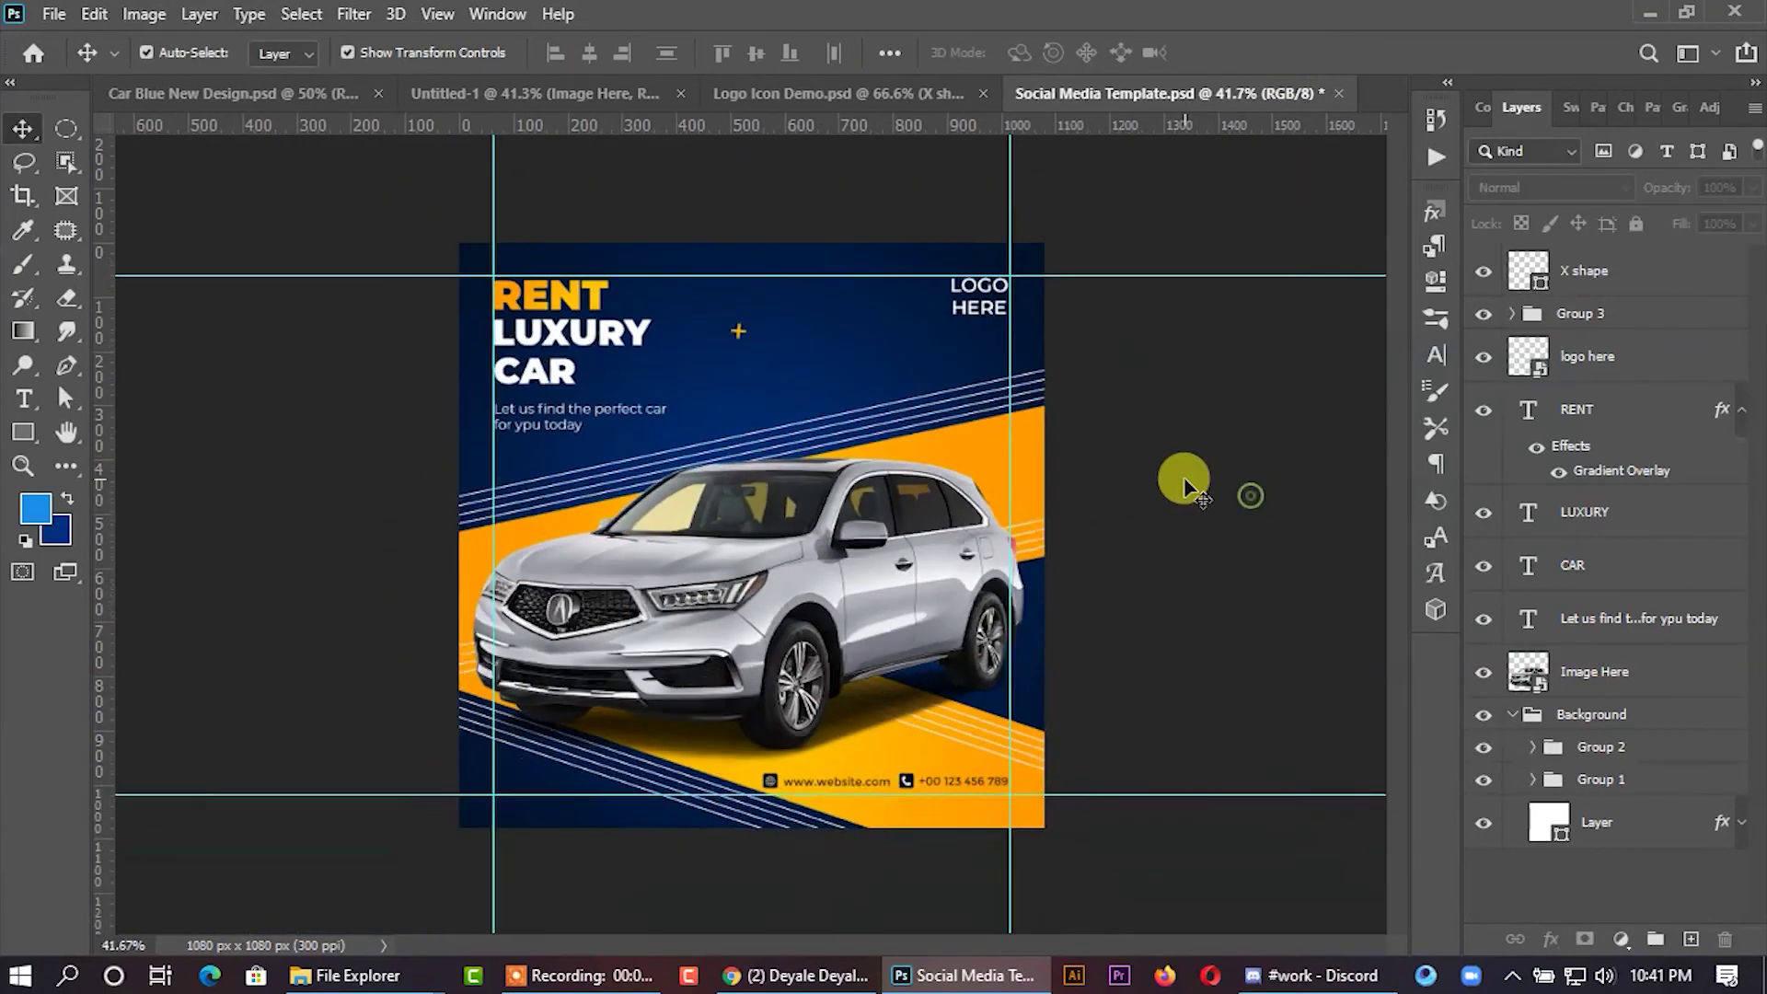
scroll(1188, 483, "down", 1)
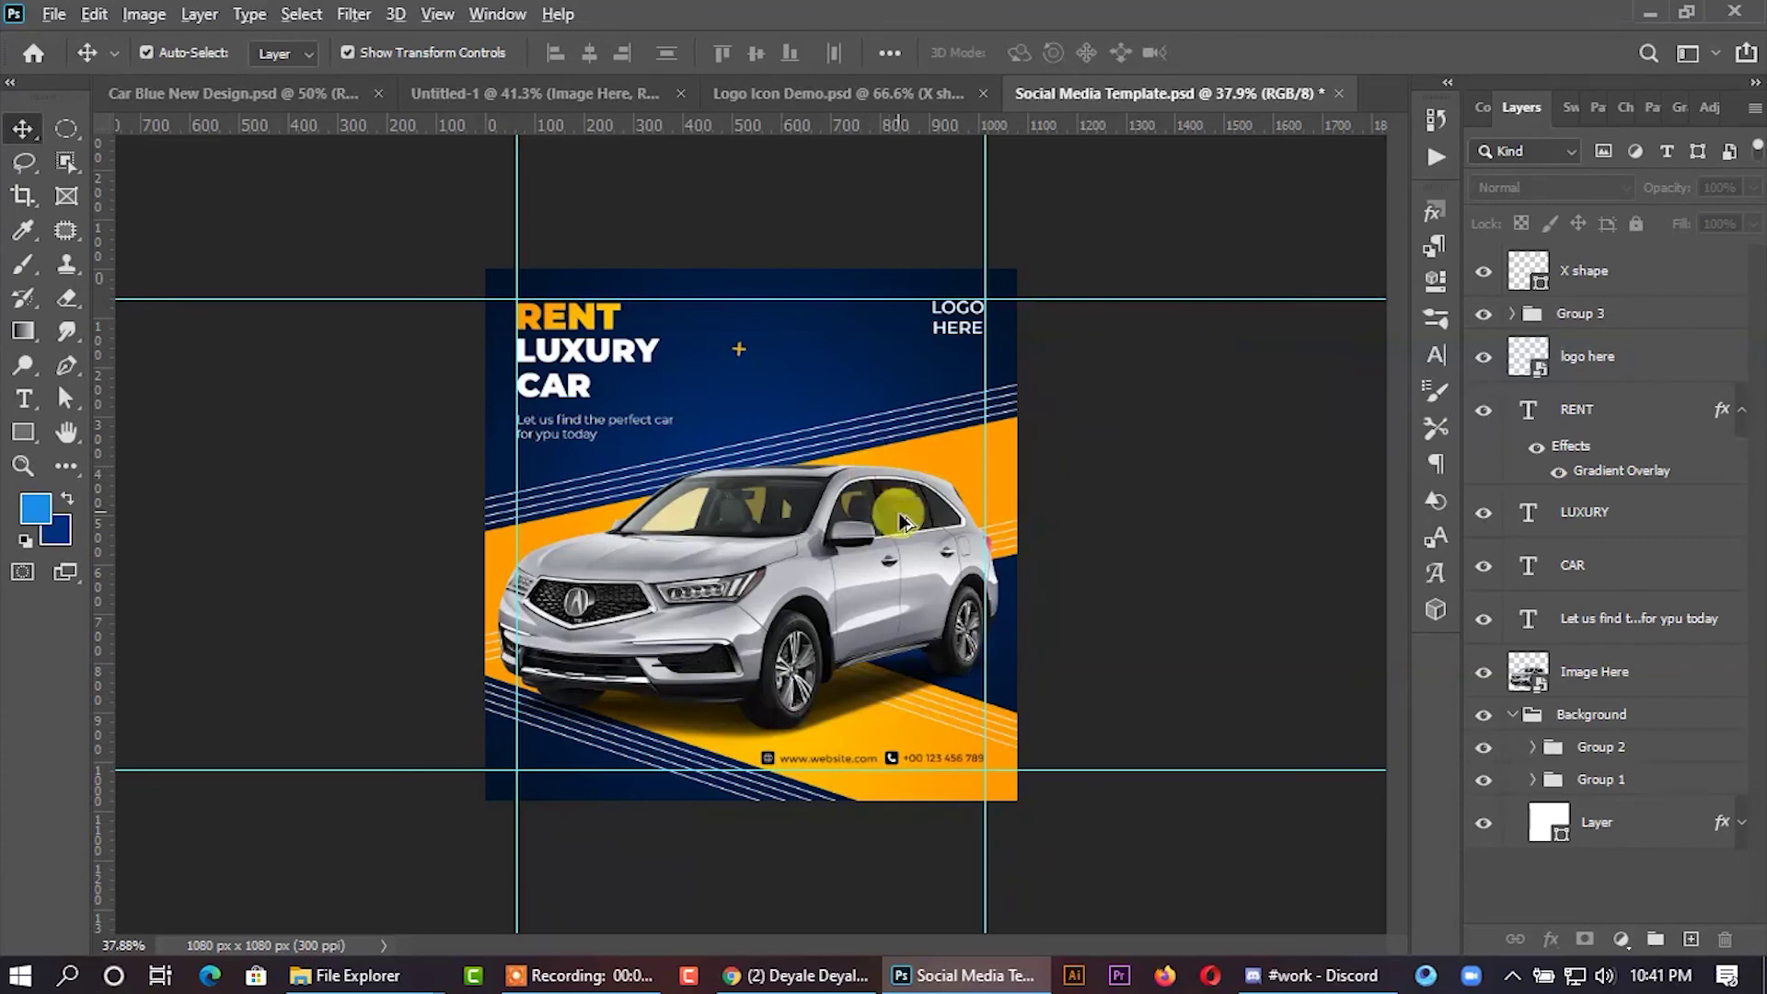
Scale the plus accent up to 115.69%, about 33 px, and commit.
scroll(801, 460, "up", 2)
scroll(773, 432, "up", 1)
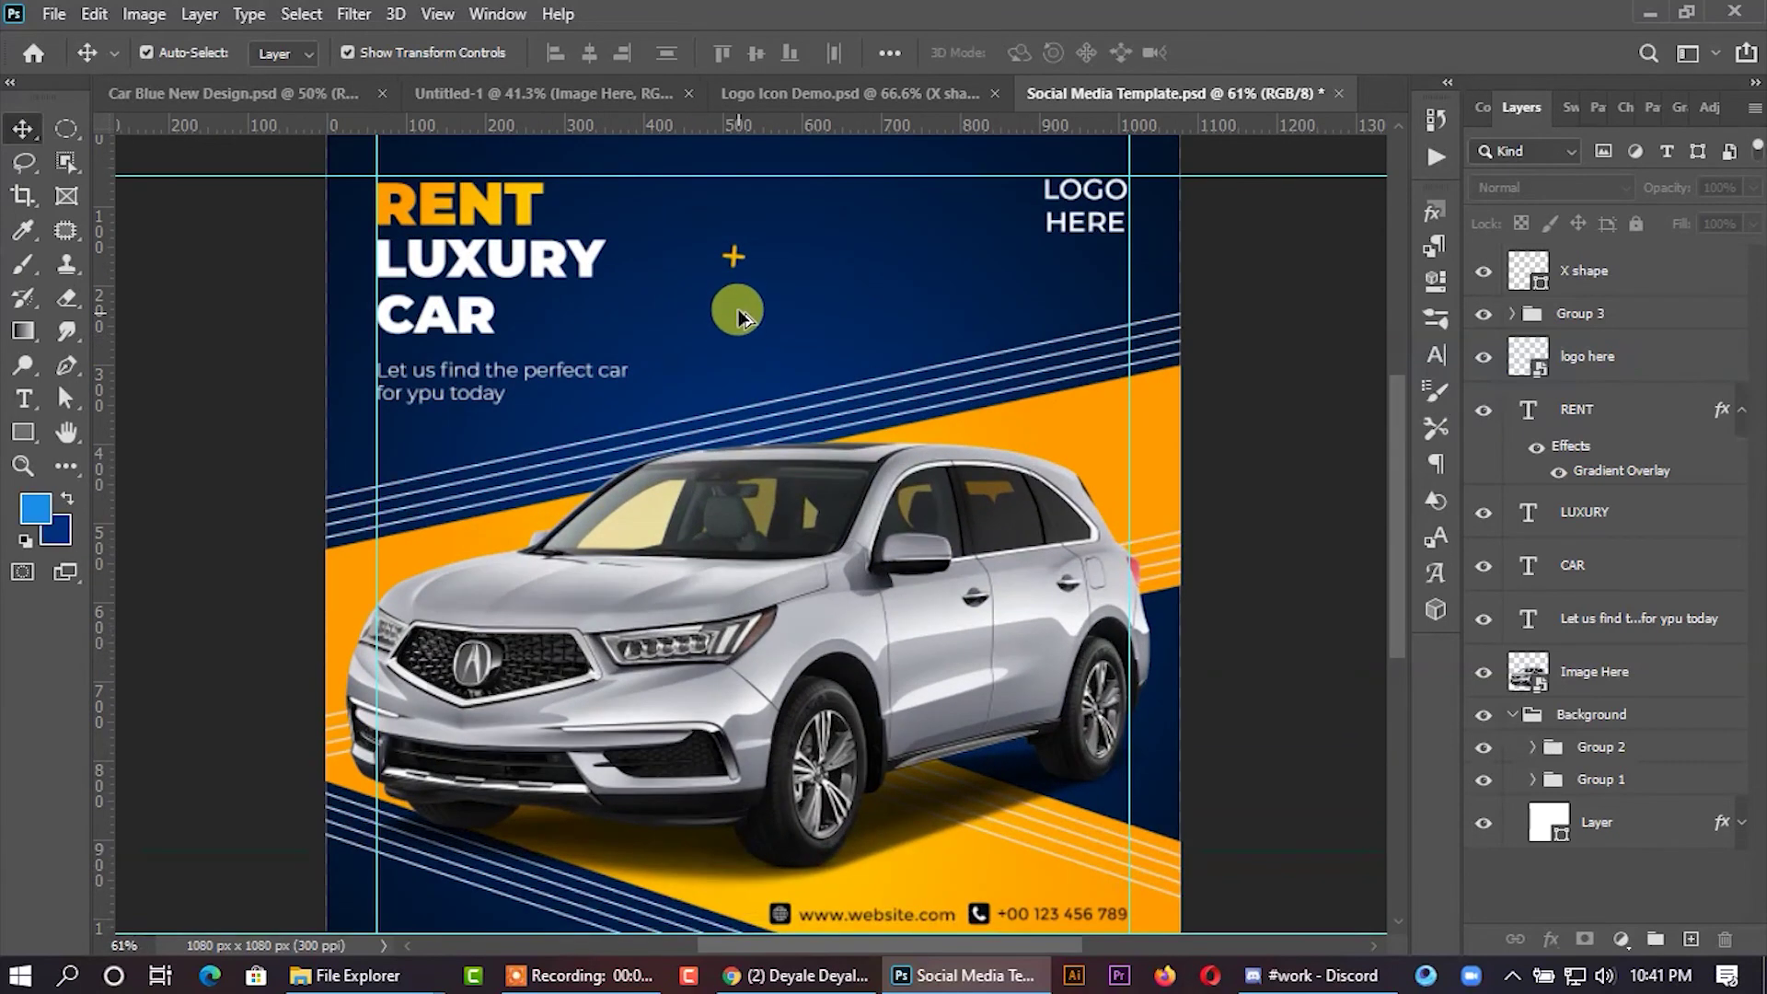
left_click(732, 263)
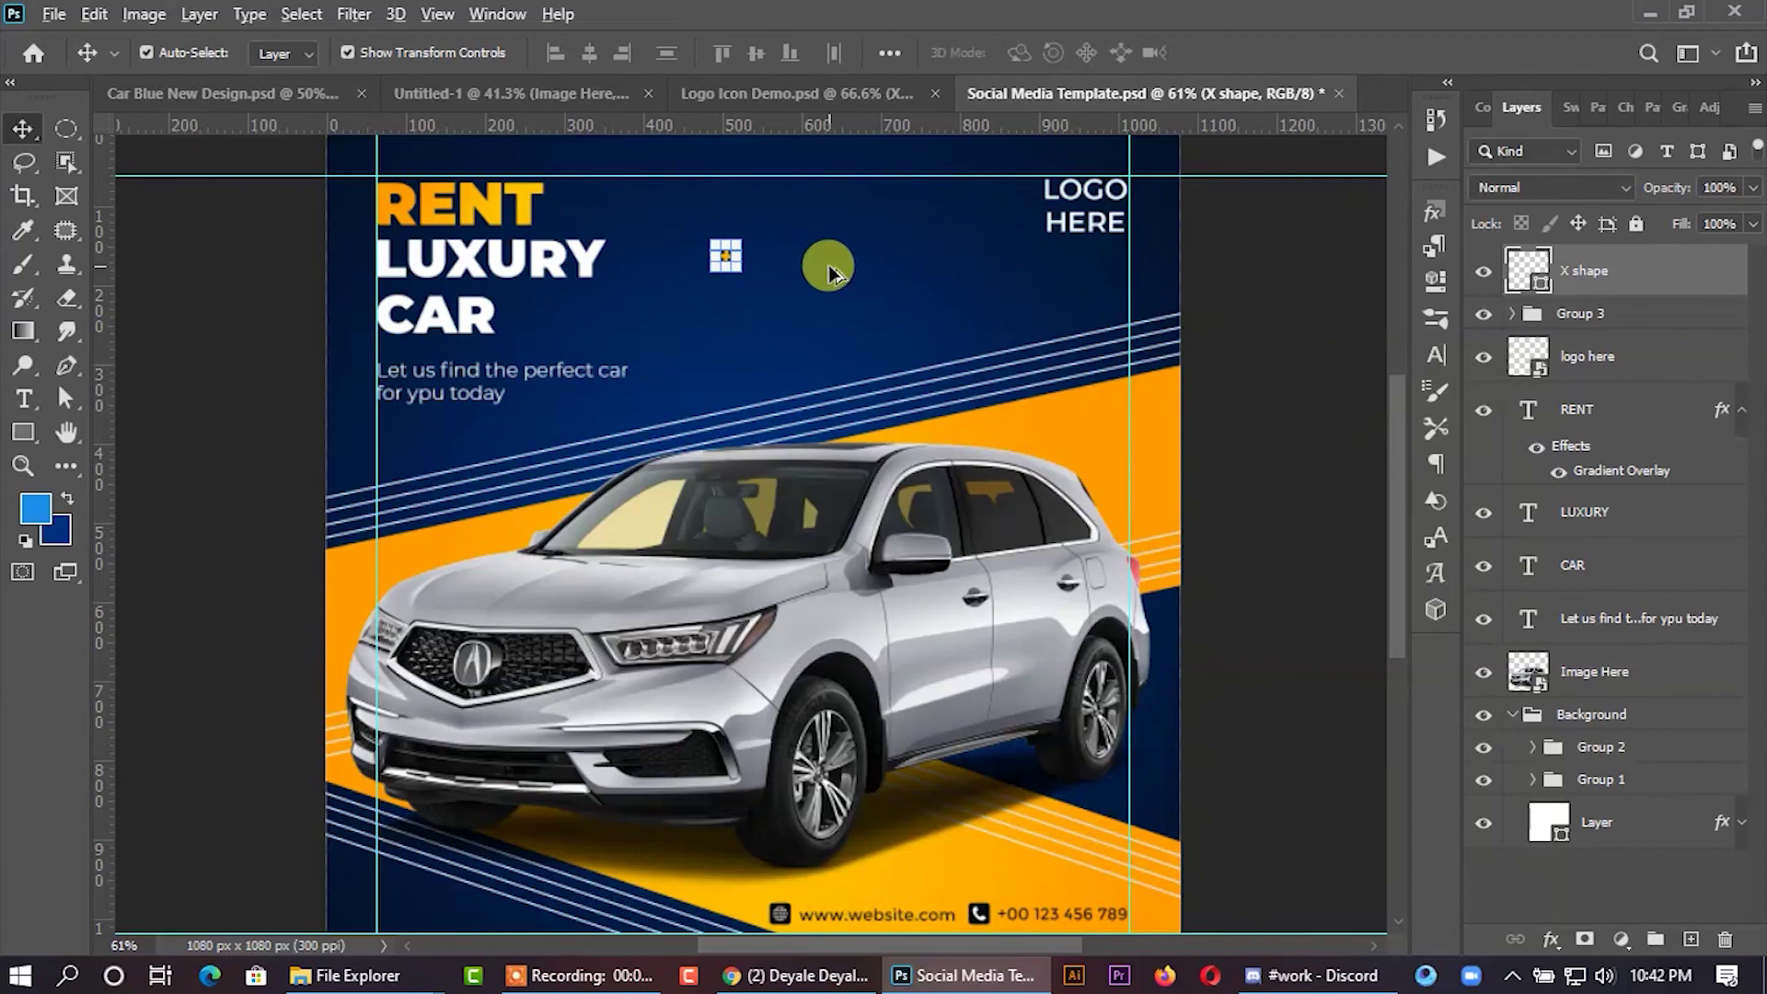
scroll(714, 245, "up", 2)
scroll(699, 260, "up", 2)
scroll(714, 236, "up", 1)
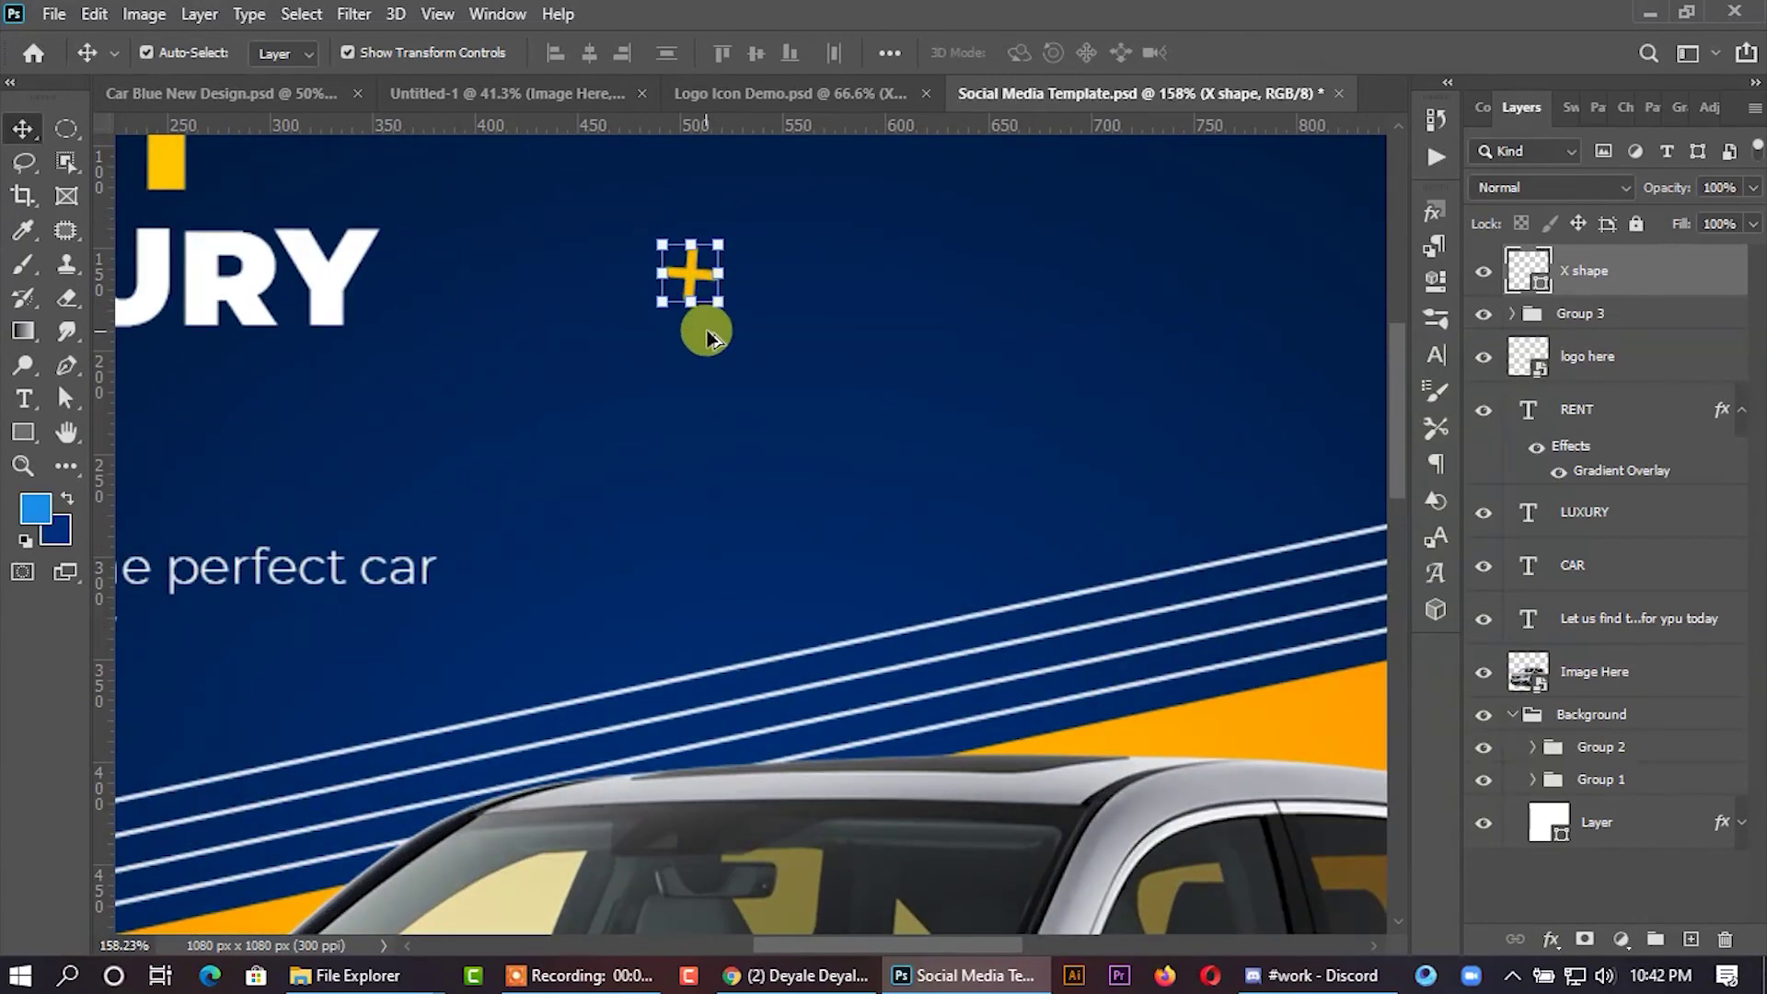
left_click_drag(717, 302, 727, 307)
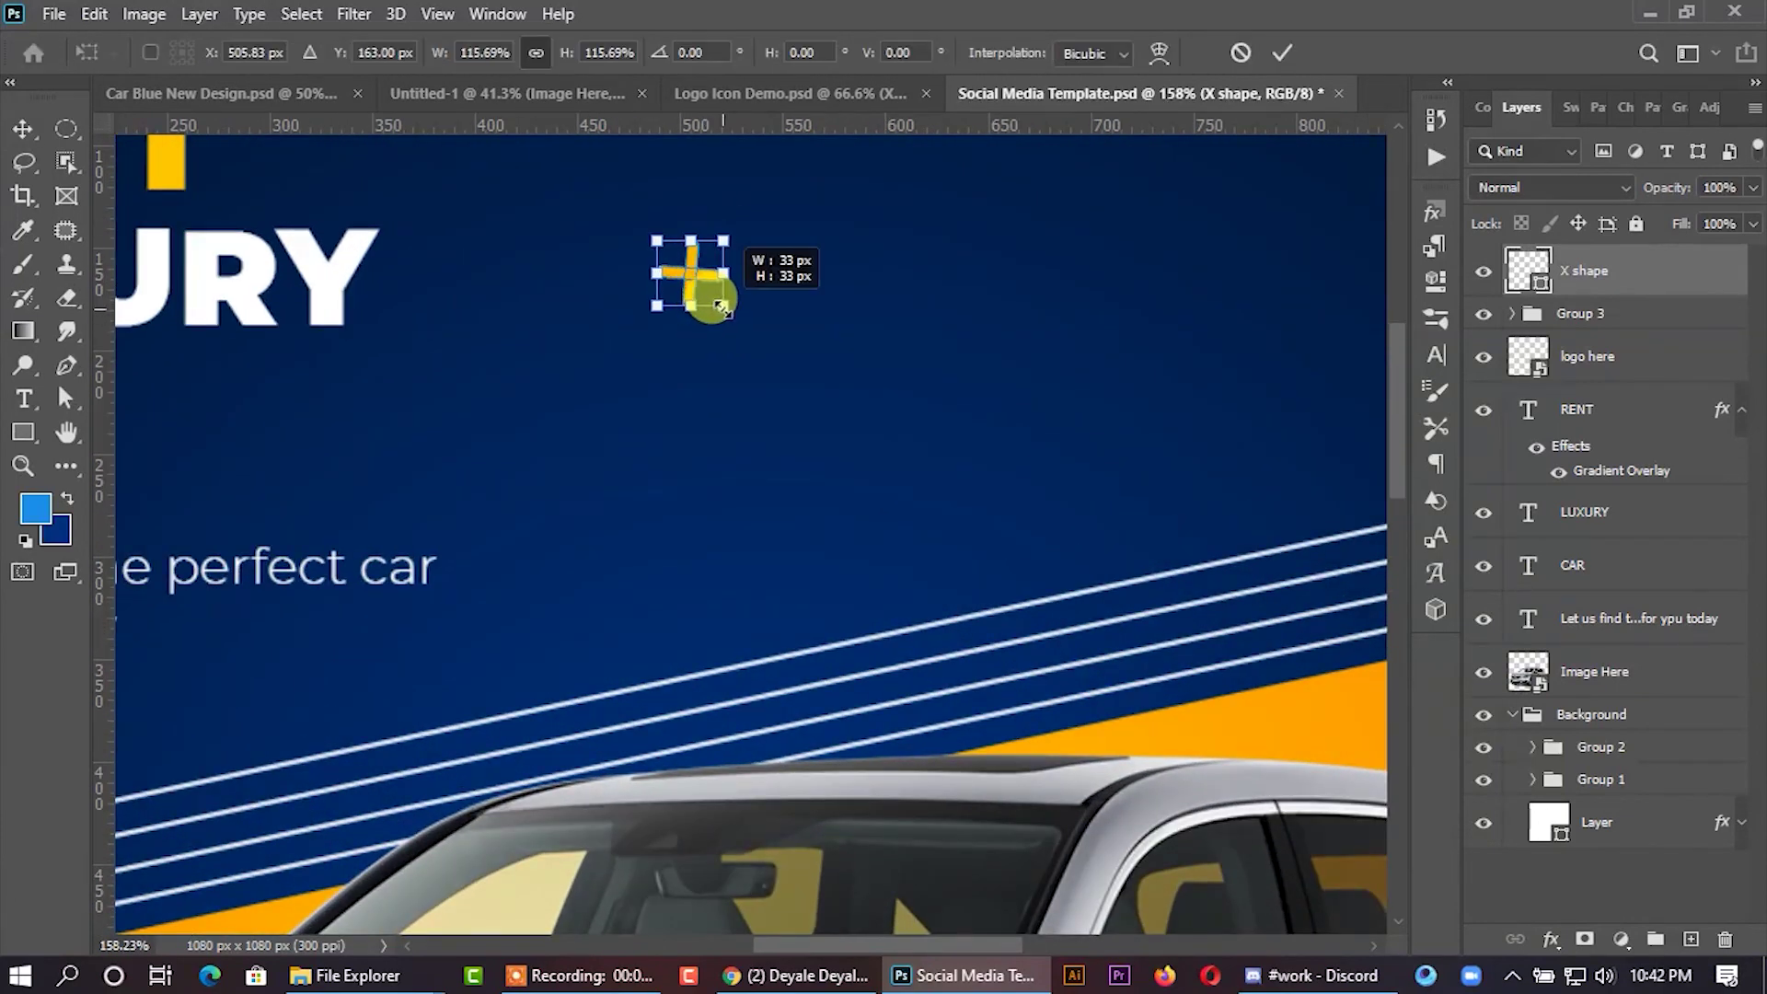
left_click(1279, 54)
scroll(421, 375, "down", 2)
scroll(421, 375, "down", 1)
scroll(1211, 458, "down", 2)
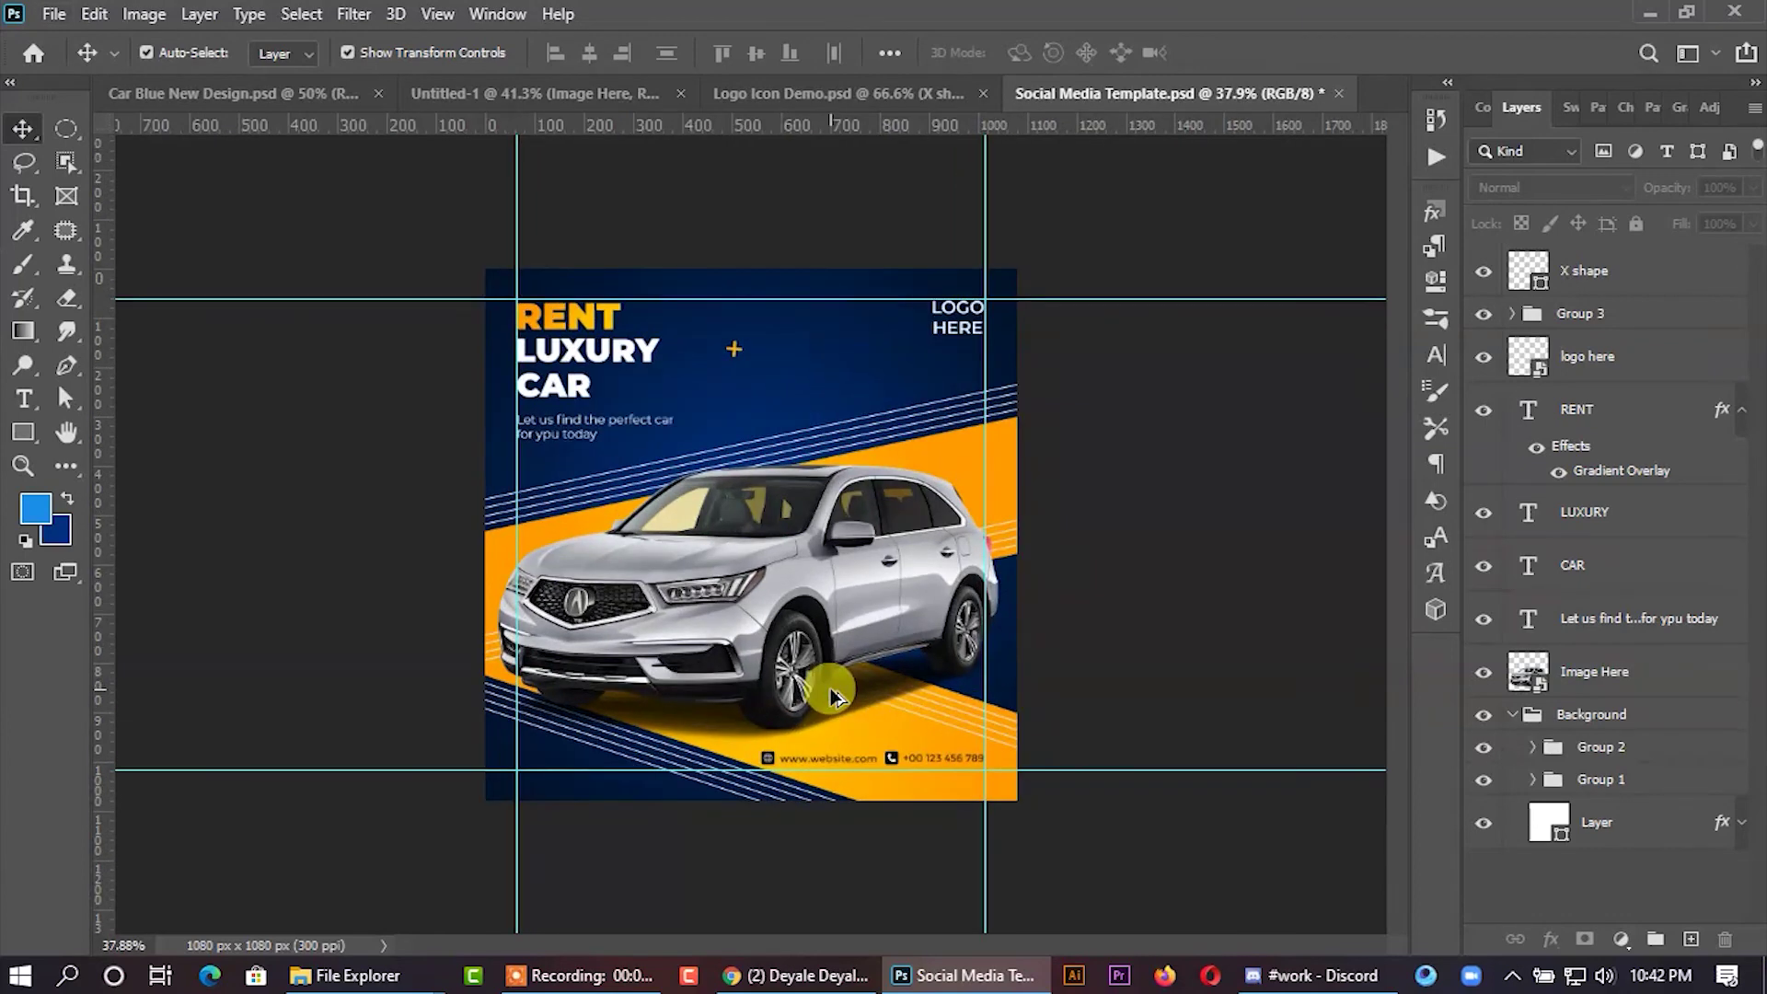
scroll(598, 681, "up", 1)
scroll(572, 671, "down", 1)
scroll(676, 680, "down", 1)
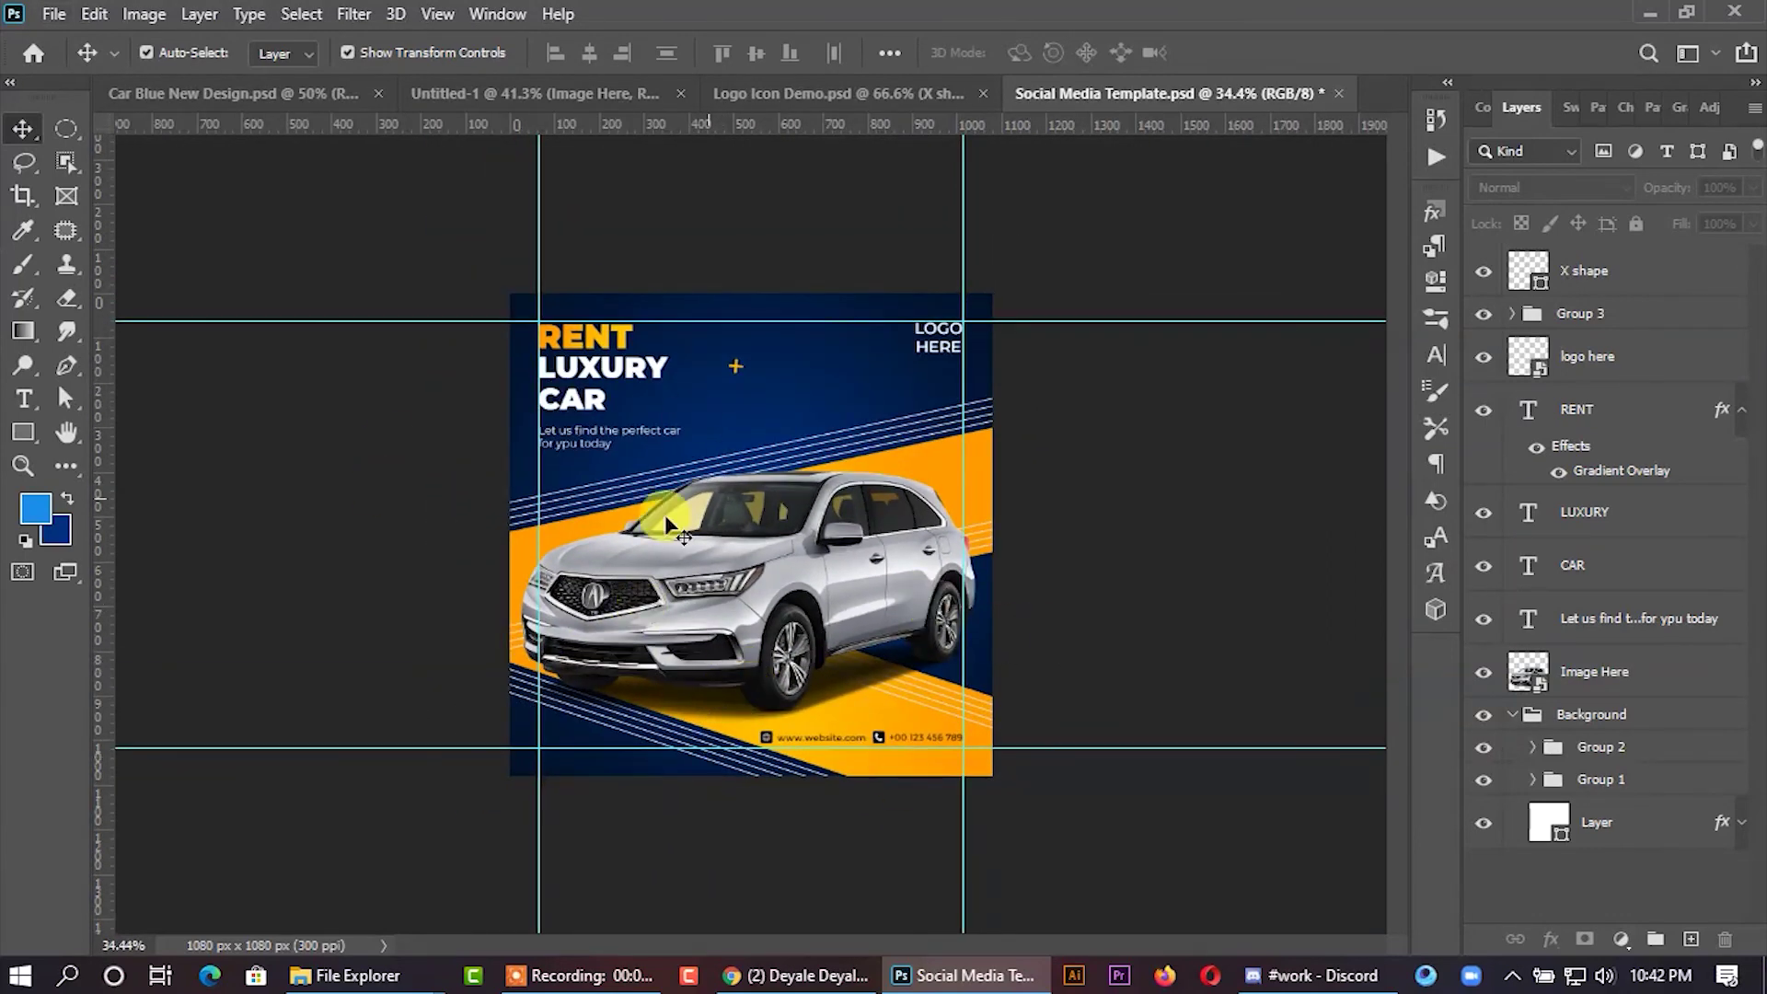
scroll(736, 649, "up", 1)
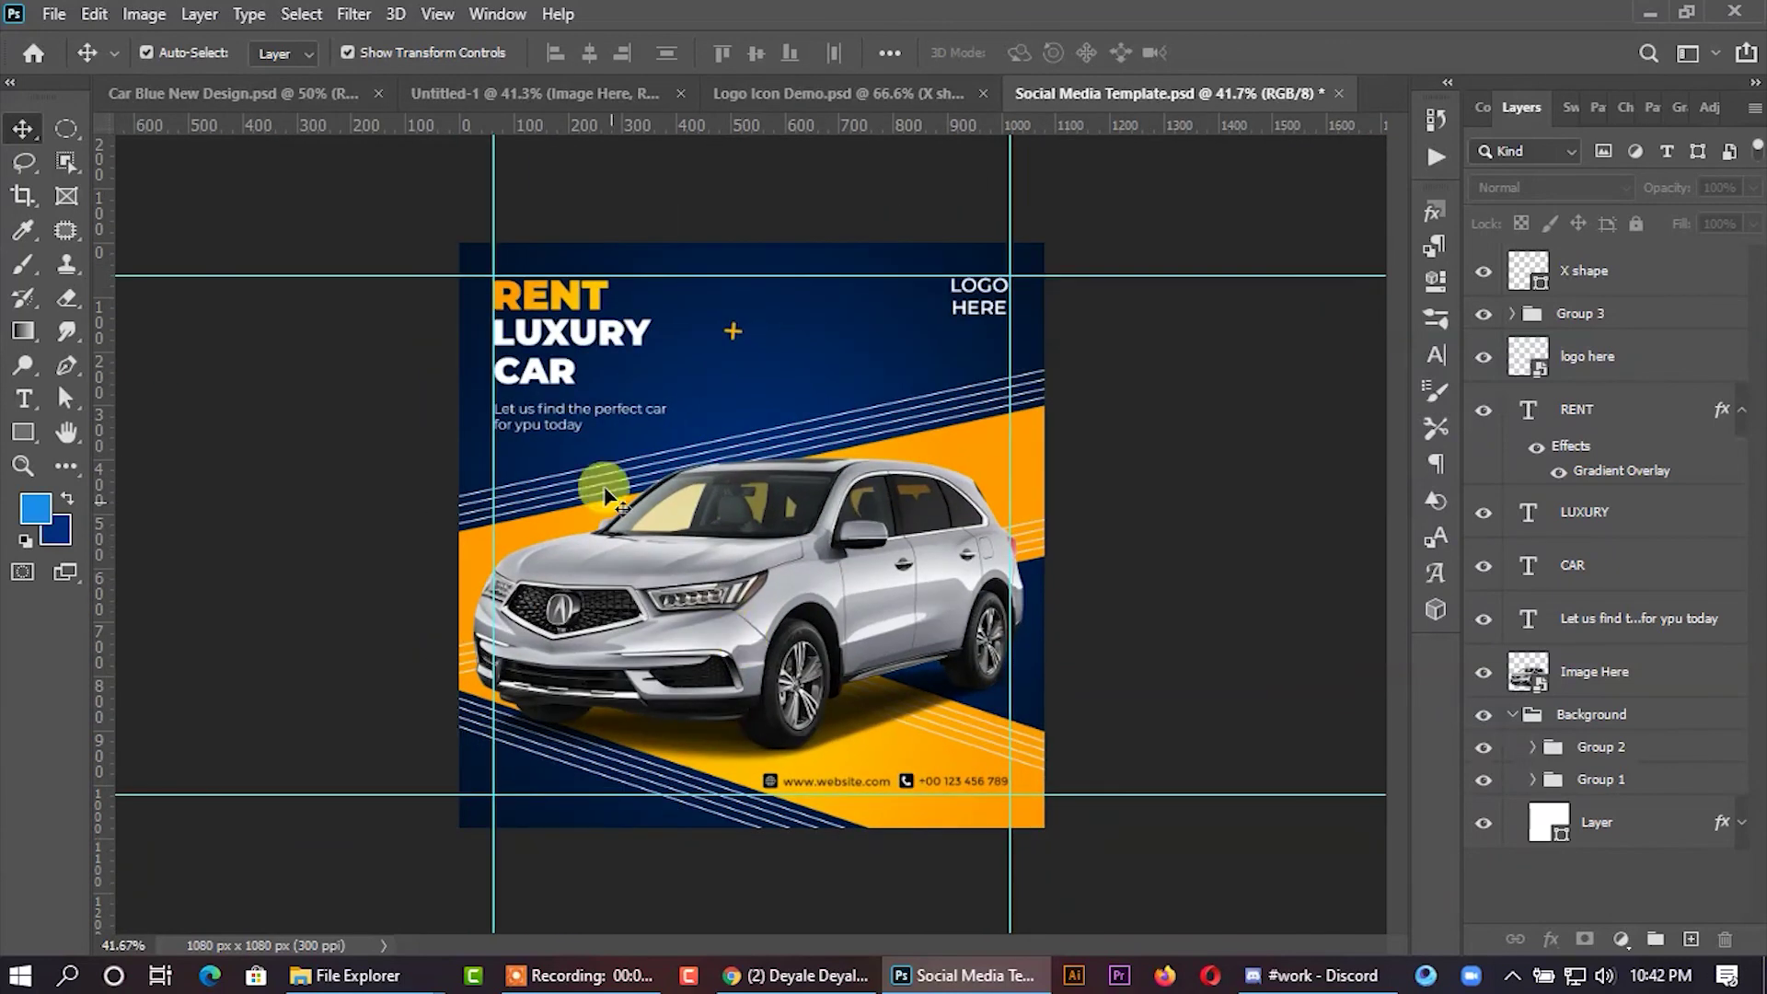